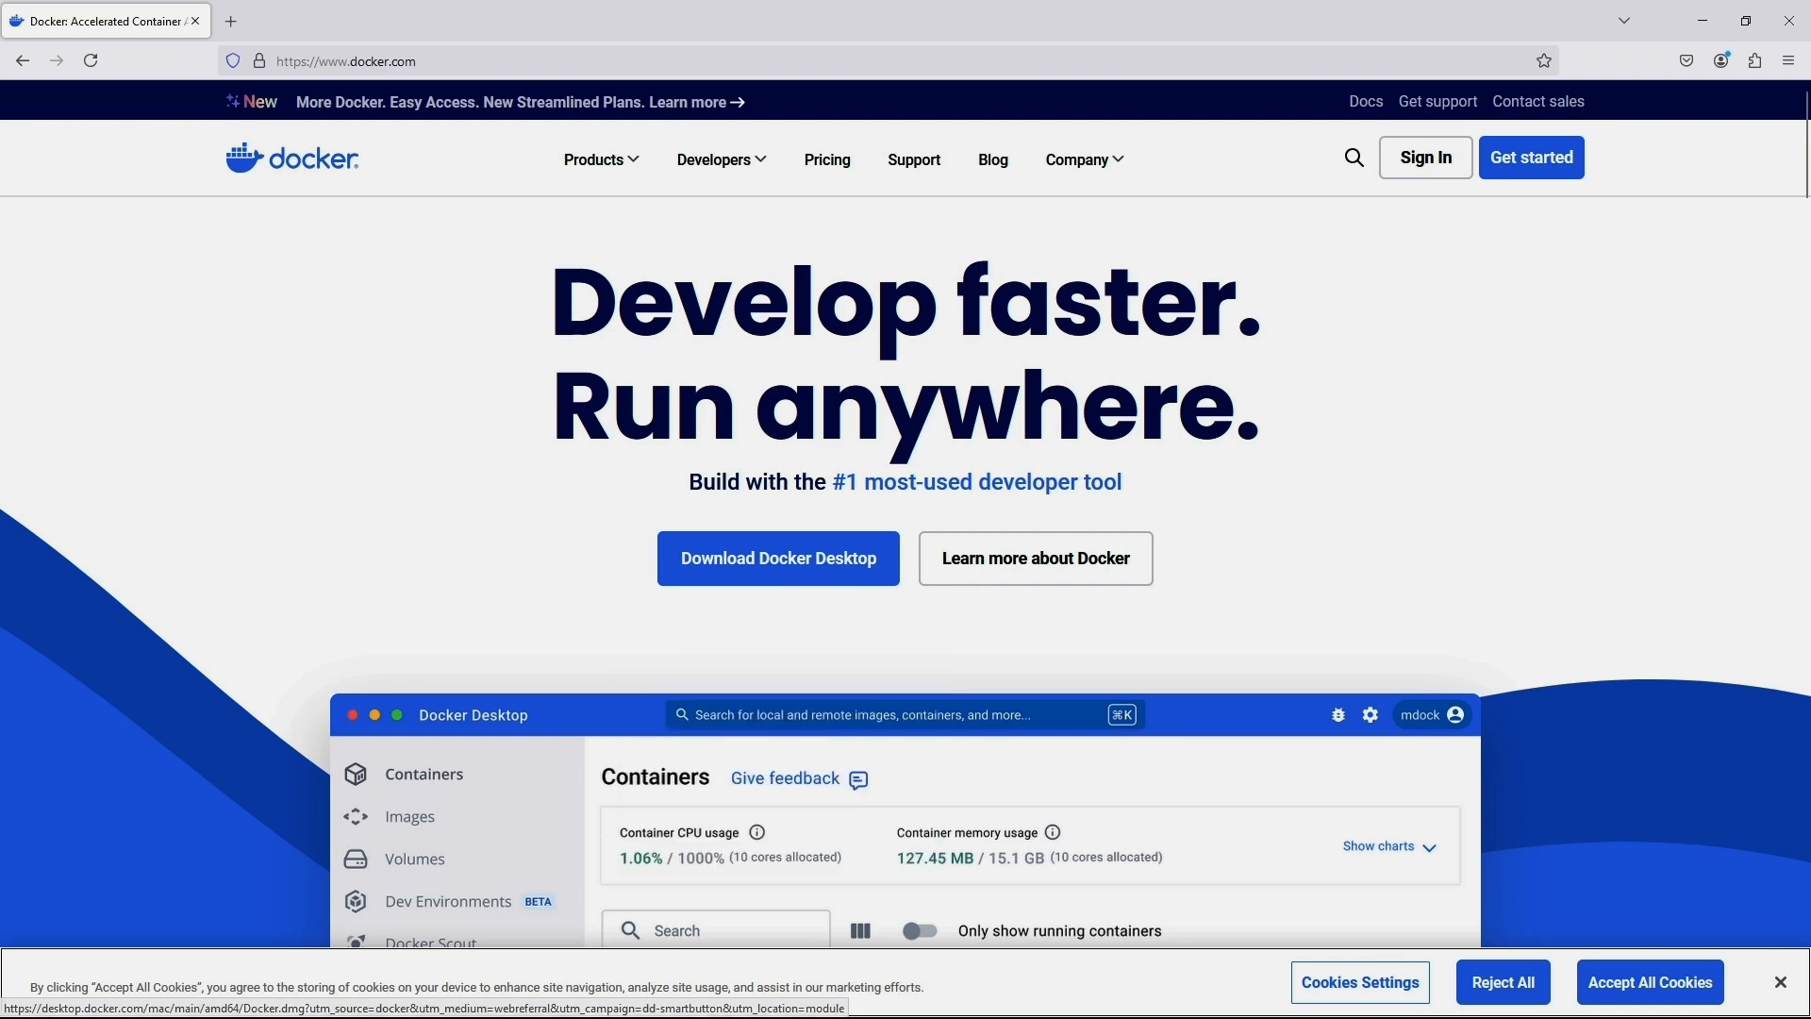
Open the Docker Desktop product page and show its list of download options
{"action": "mouse_move", "coordinate": [601, 159]}
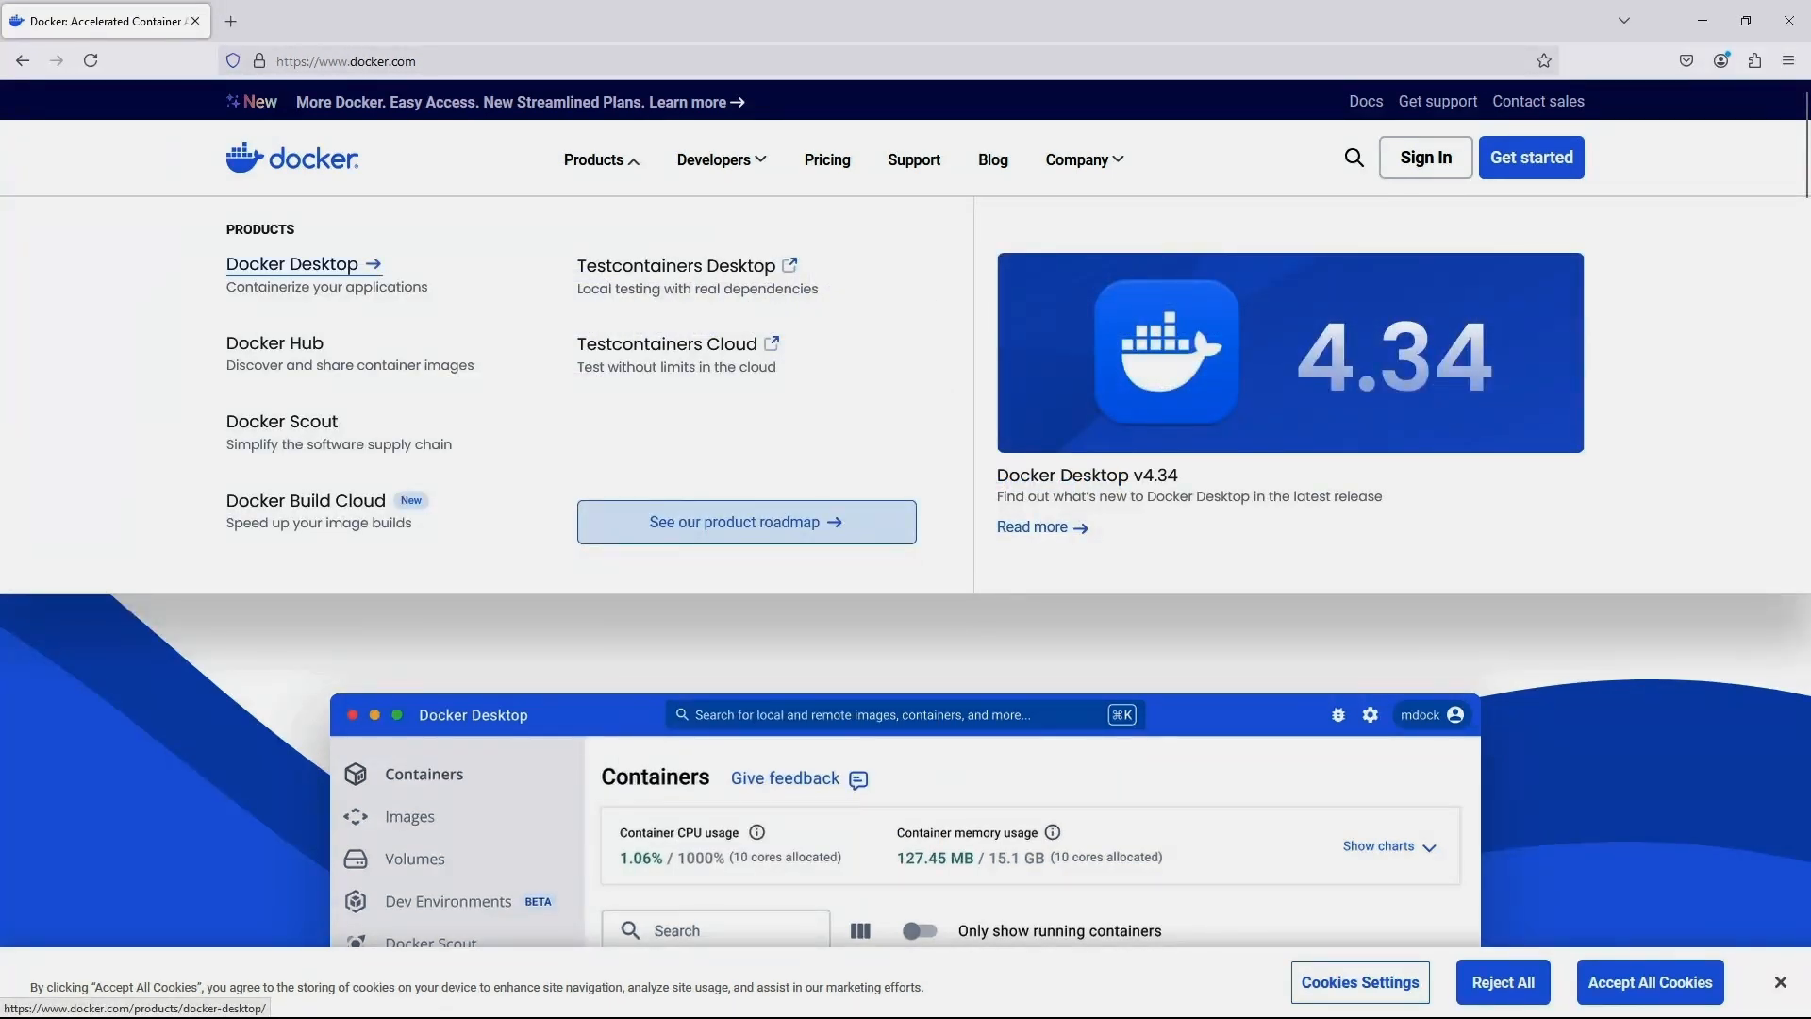
{"action": "left_click", "coordinate": [292, 264]}
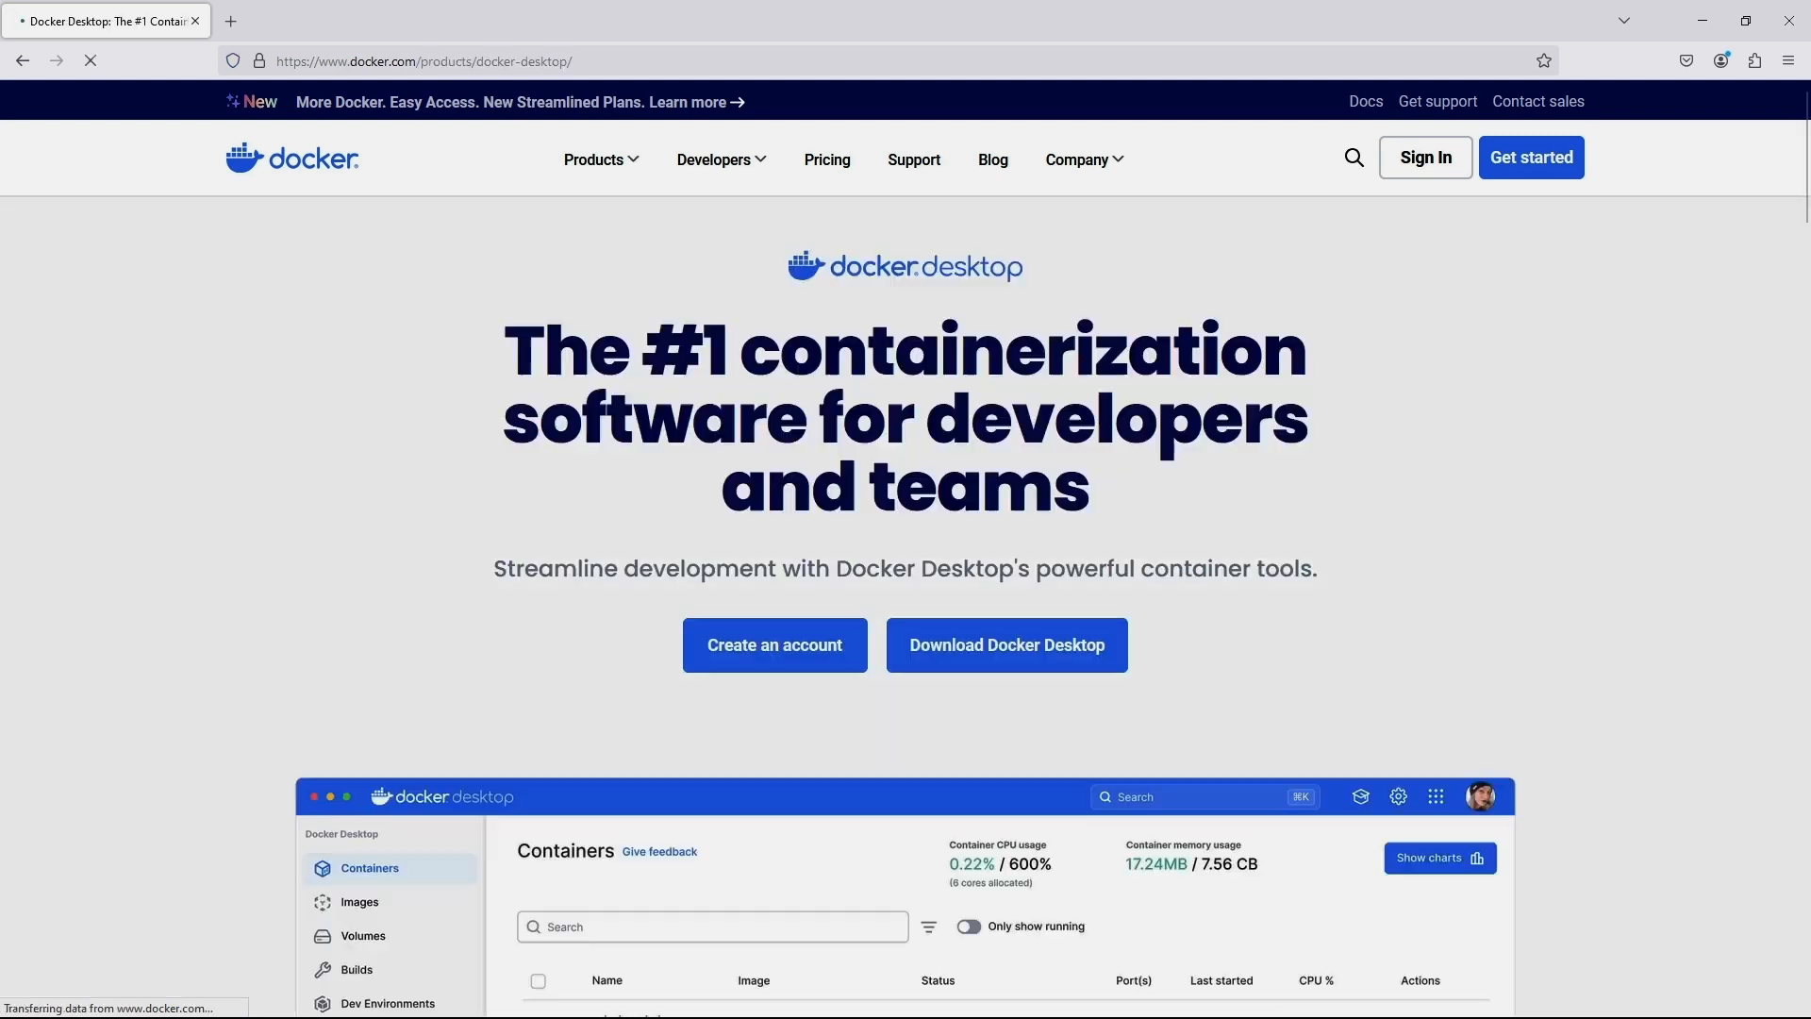
{"action": "mouse_move", "coordinate": [1008, 645]}
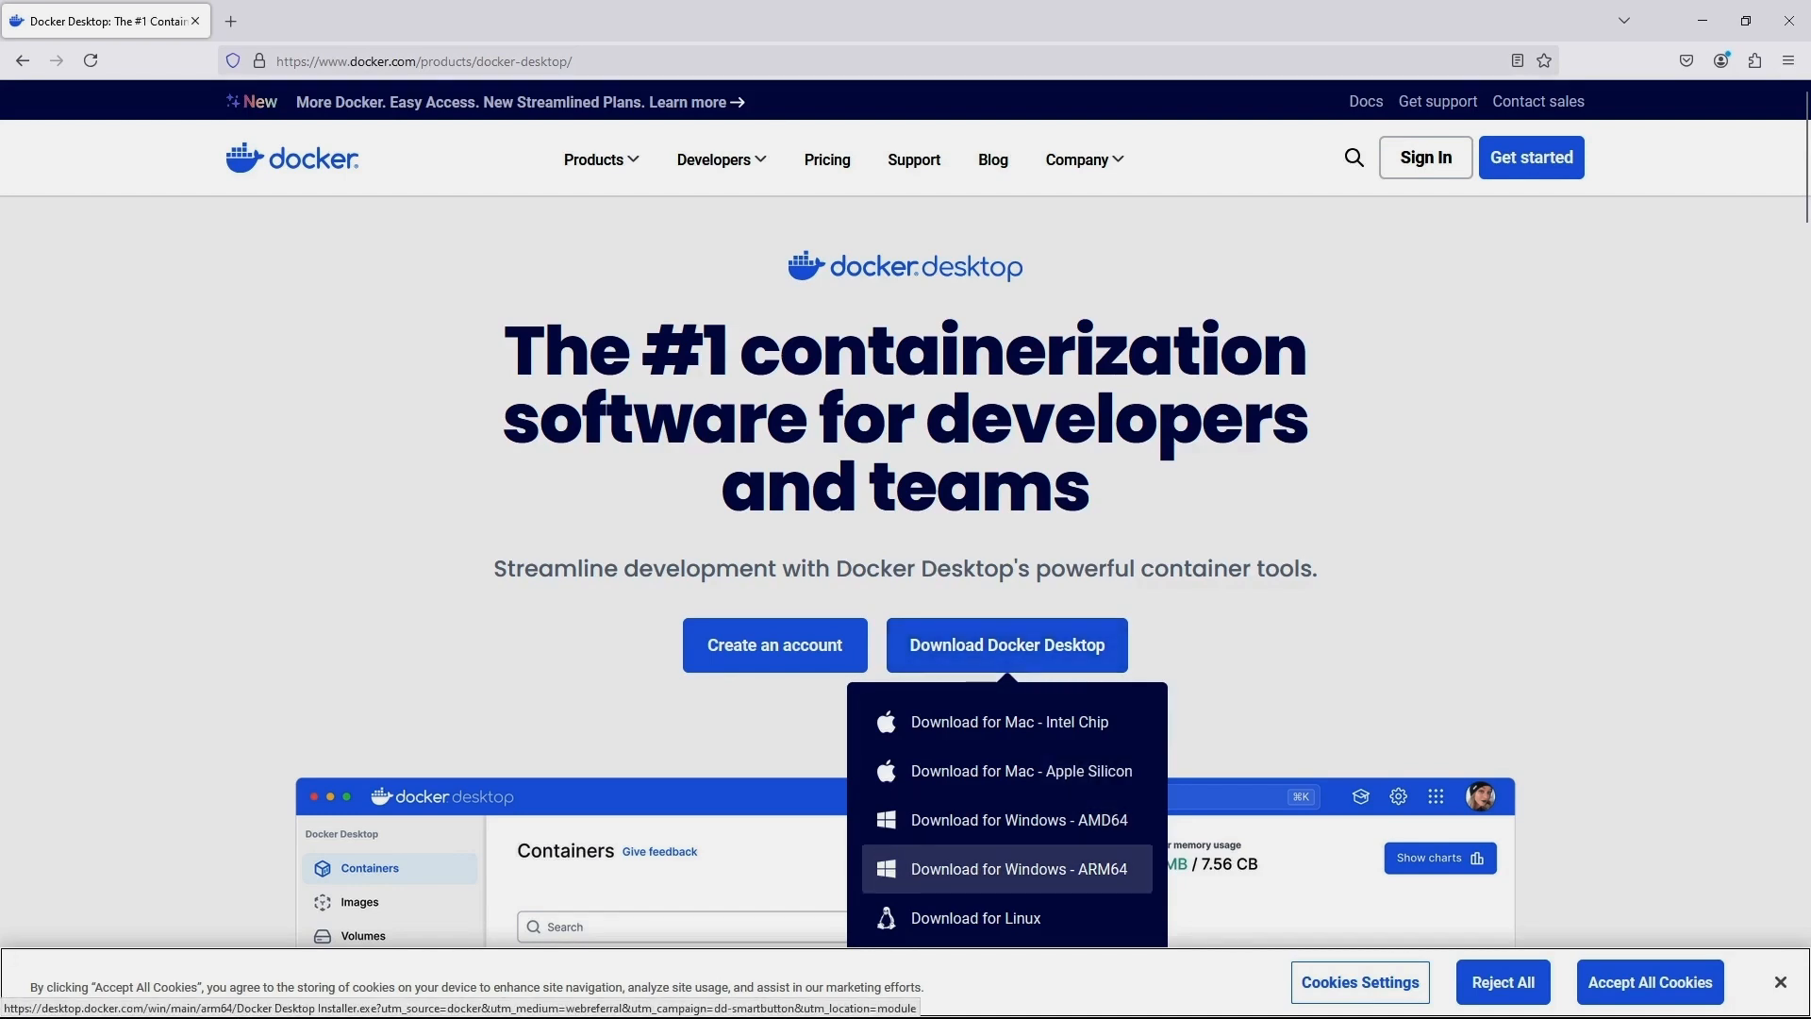
Open the Docker documentation in a new tab and go to the Windows install page for Docker Desktop
{"action": "mouse_move", "coordinate": [1085, 160]}
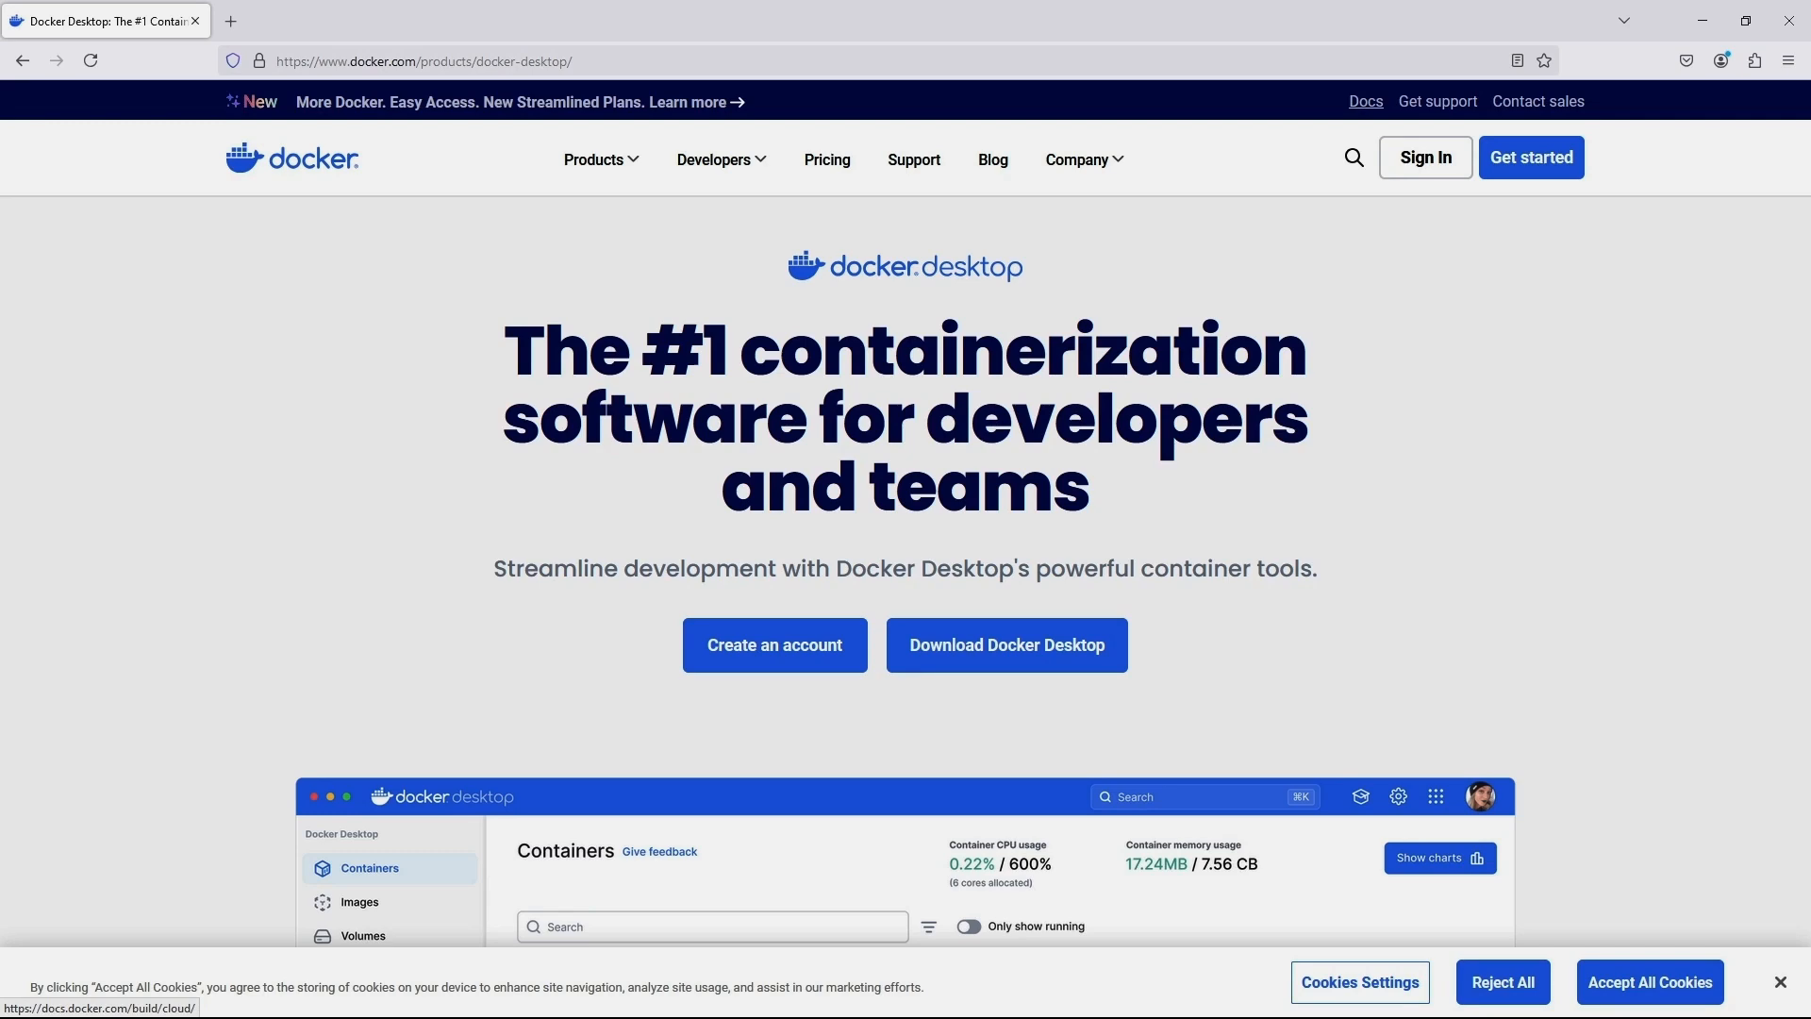
{"action": "right_click", "coordinate": [1366, 101]}
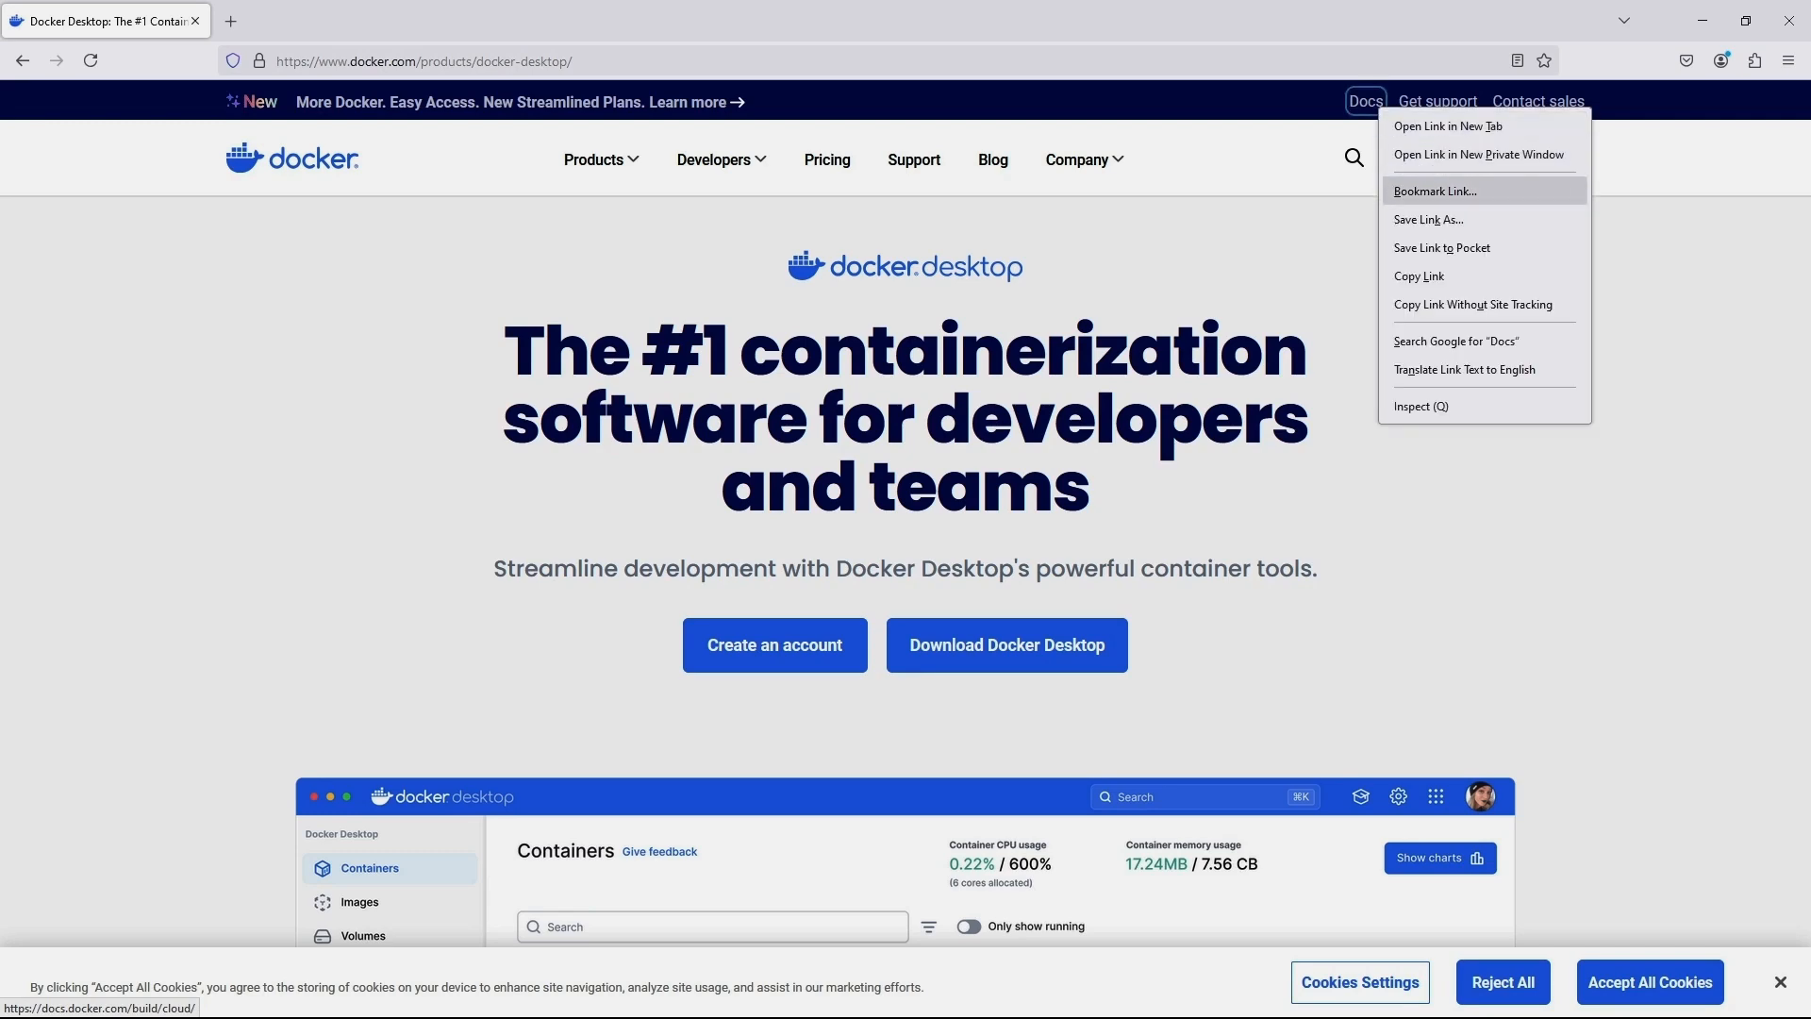
{"action": "left_click", "coordinate": [1425, 123]}
{"action": "left_click", "coordinate": [316, 21]}
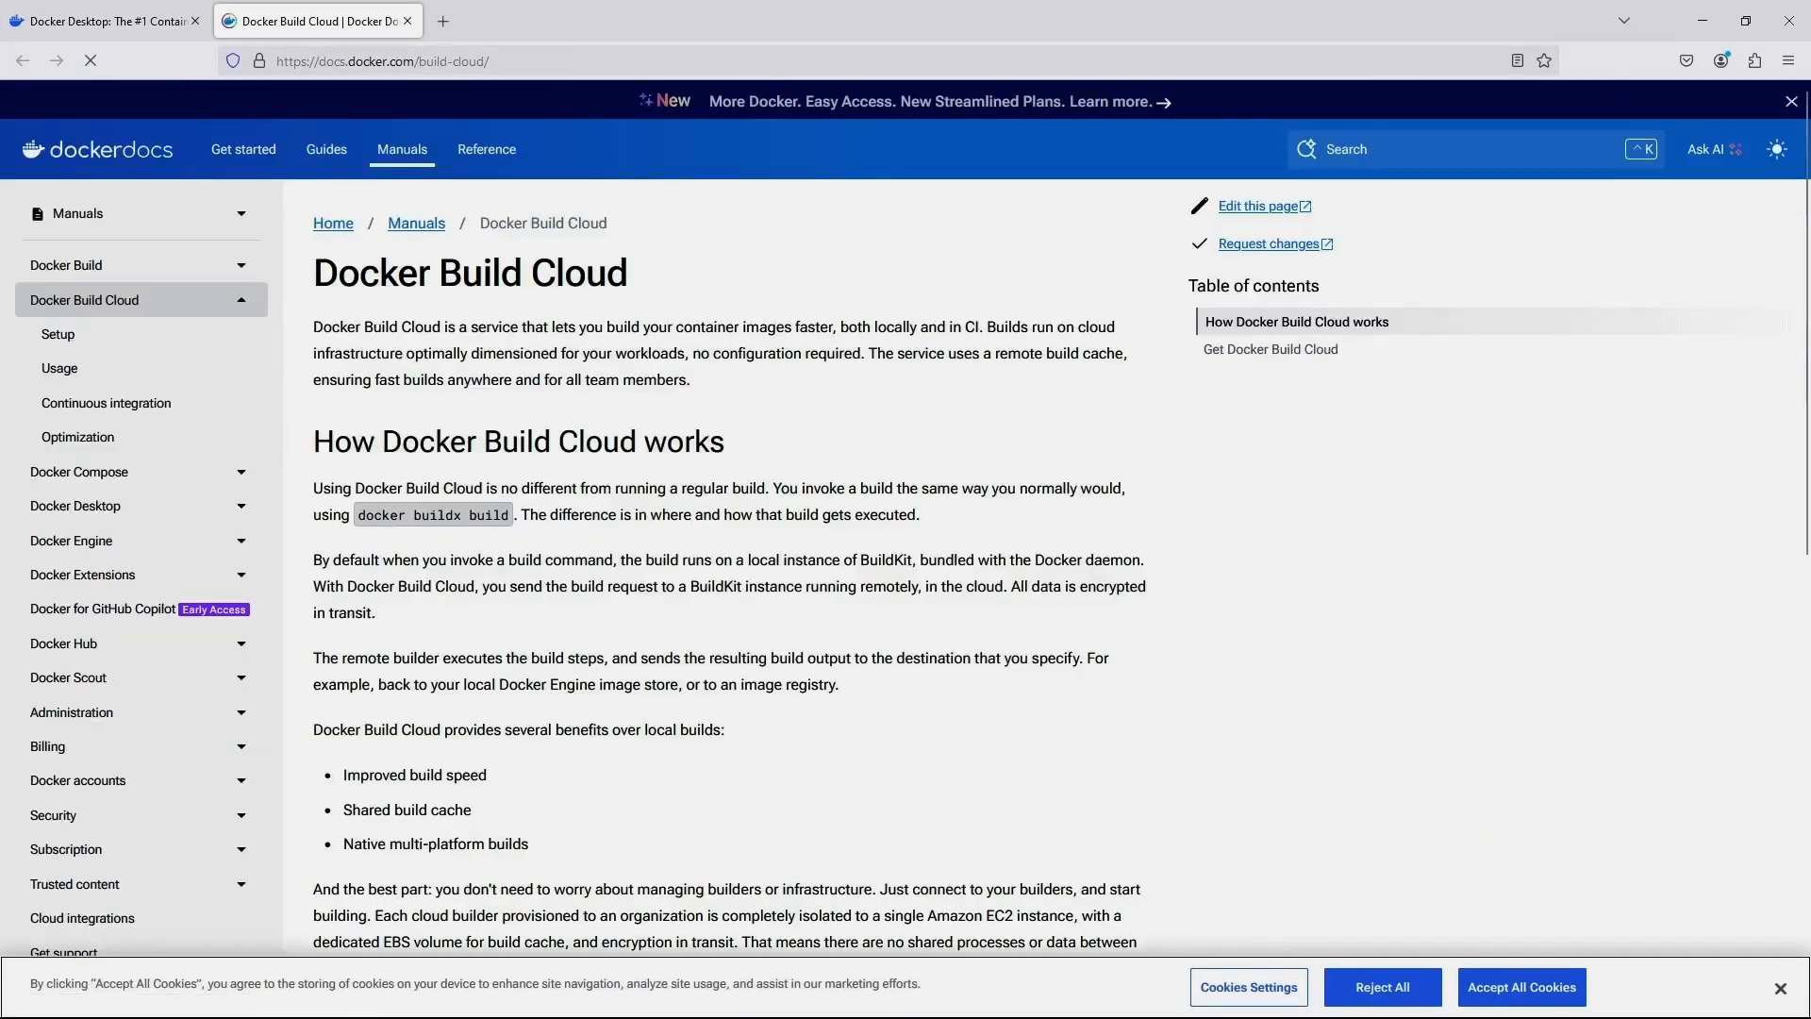
{"action": "left_click", "coordinate": [75, 505]}
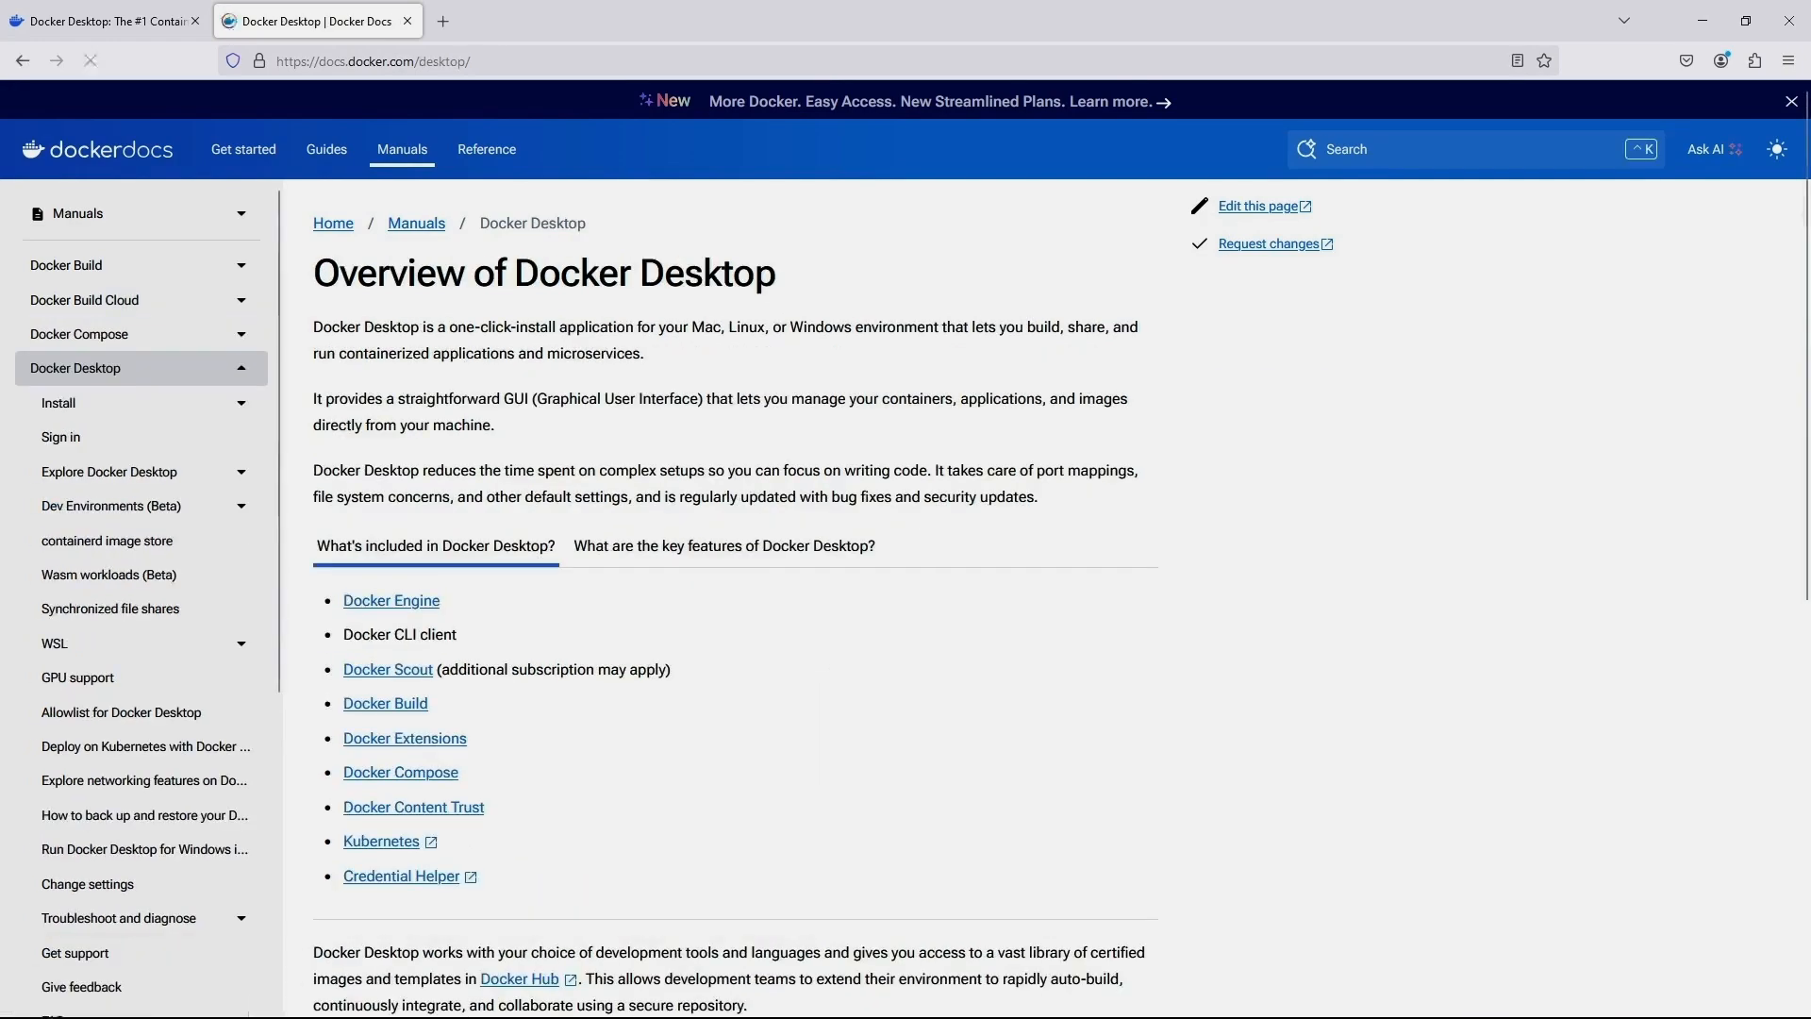
{"action": "scroll", "coordinate": [911, 523], "scroll_direction": "down", "scroll_amount": 10}
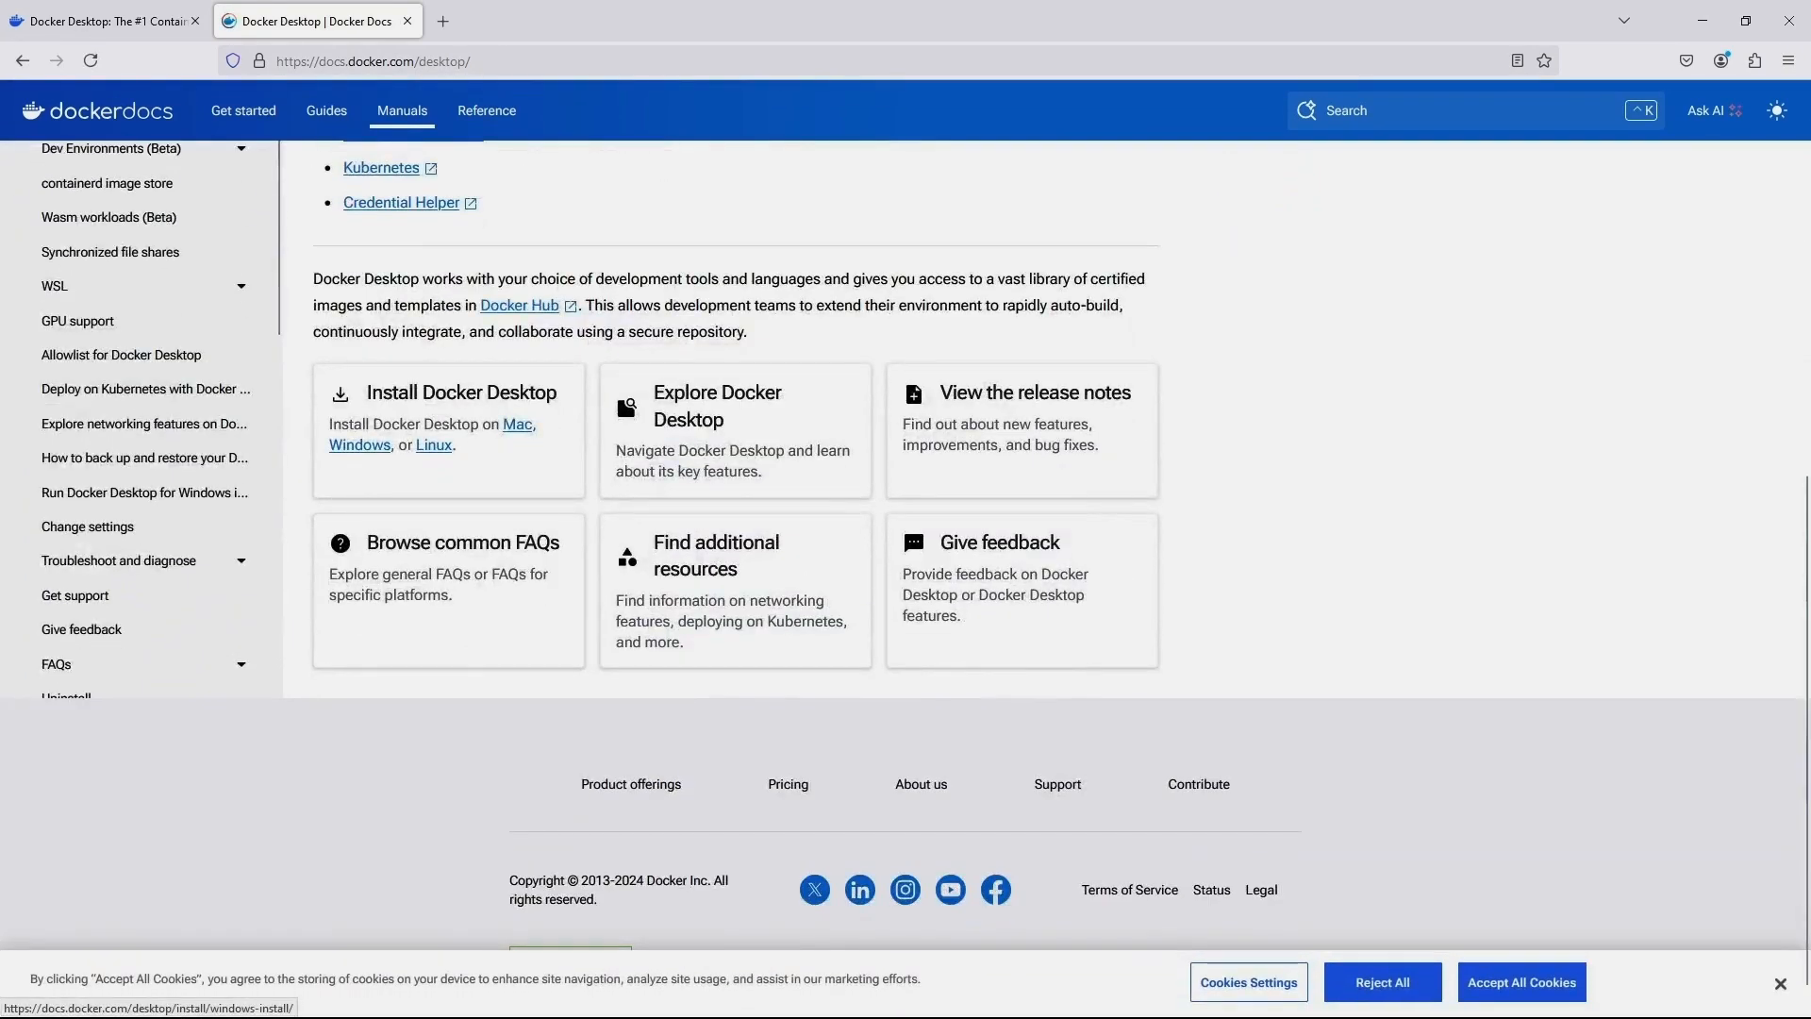
{"action": "left_click", "coordinate": [360, 444]}
Examine the WSL 2 backend system requirements for Windows, including the hardware prerequisites
{"action": "scroll", "coordinate": [359, 445], "scroll_direction": "down", "scroll_amount": 4}
{"action": "scroll", "coordinate": [905, 575], "scroll_direction": "down", "scroll_amount": 3}
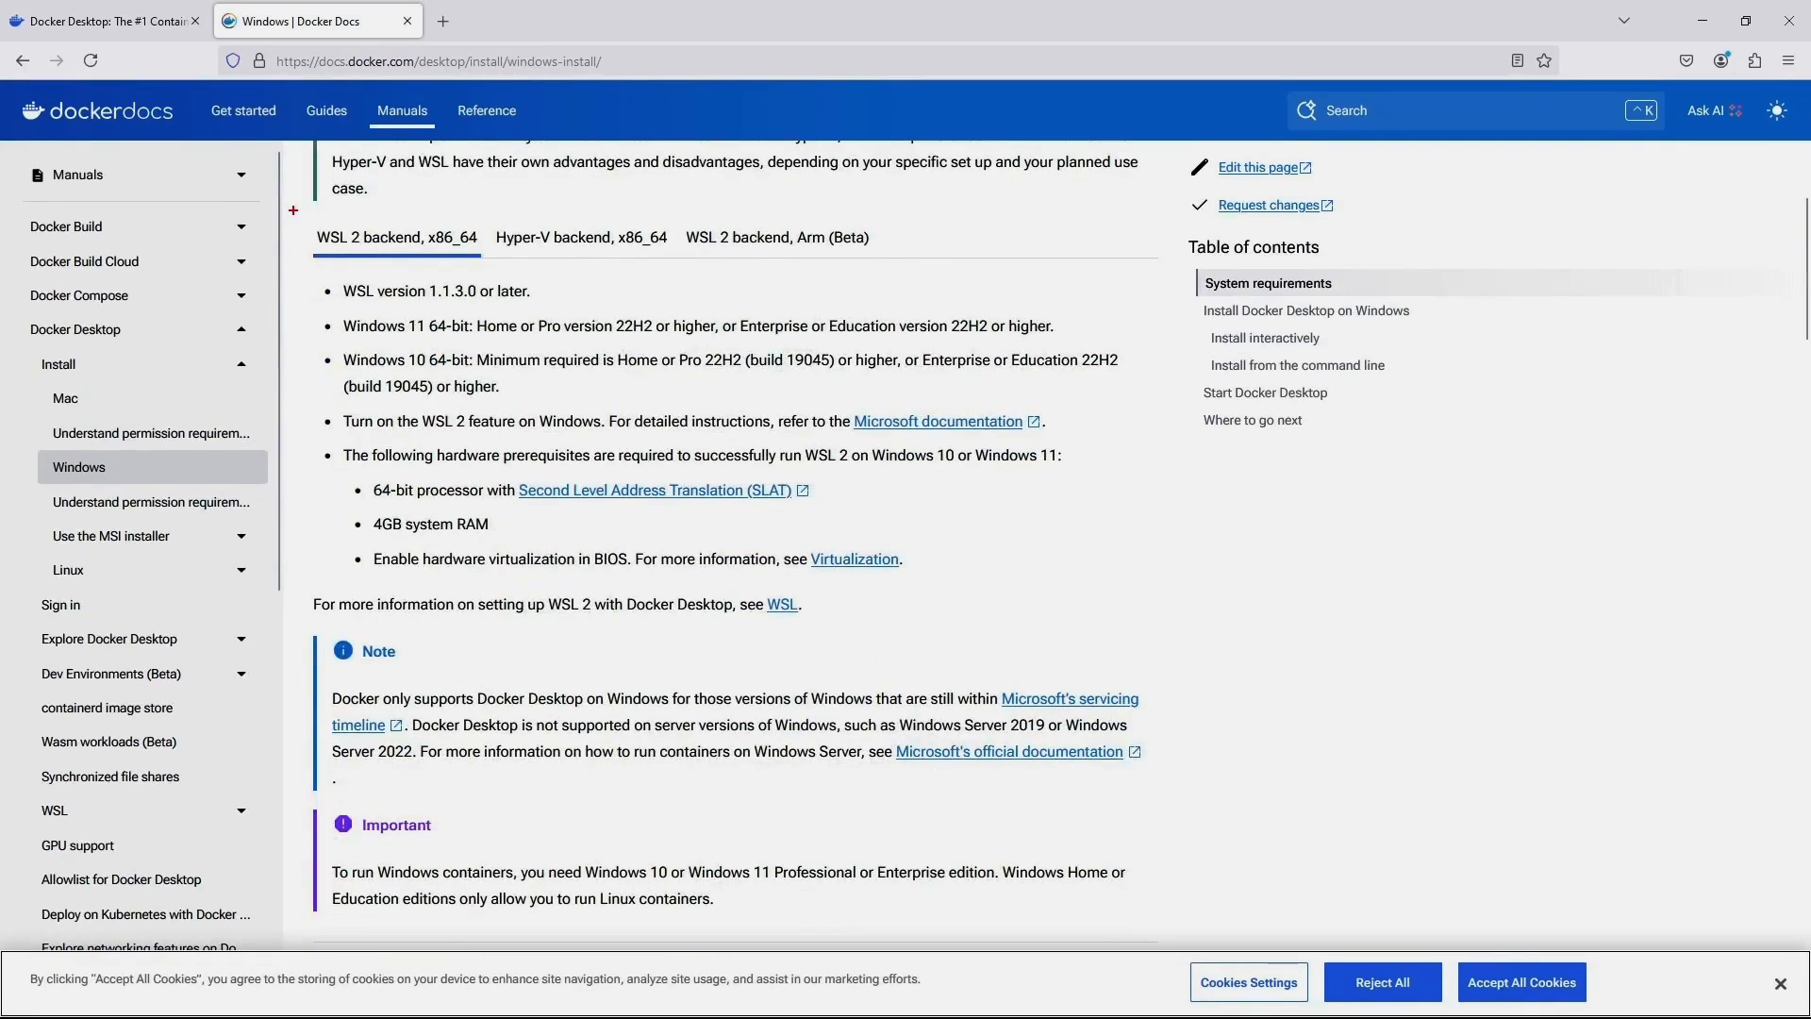
{"action": "mouse_move", "coordinate": [293, 209]}
{"action": "left_mouse_down"}
{"action": "mouse_move", "coordinate": [1059, 439]}
{"action": "mouse_move", "coordinate": [1153, 588]}
{"action": "left_mouse_up"}
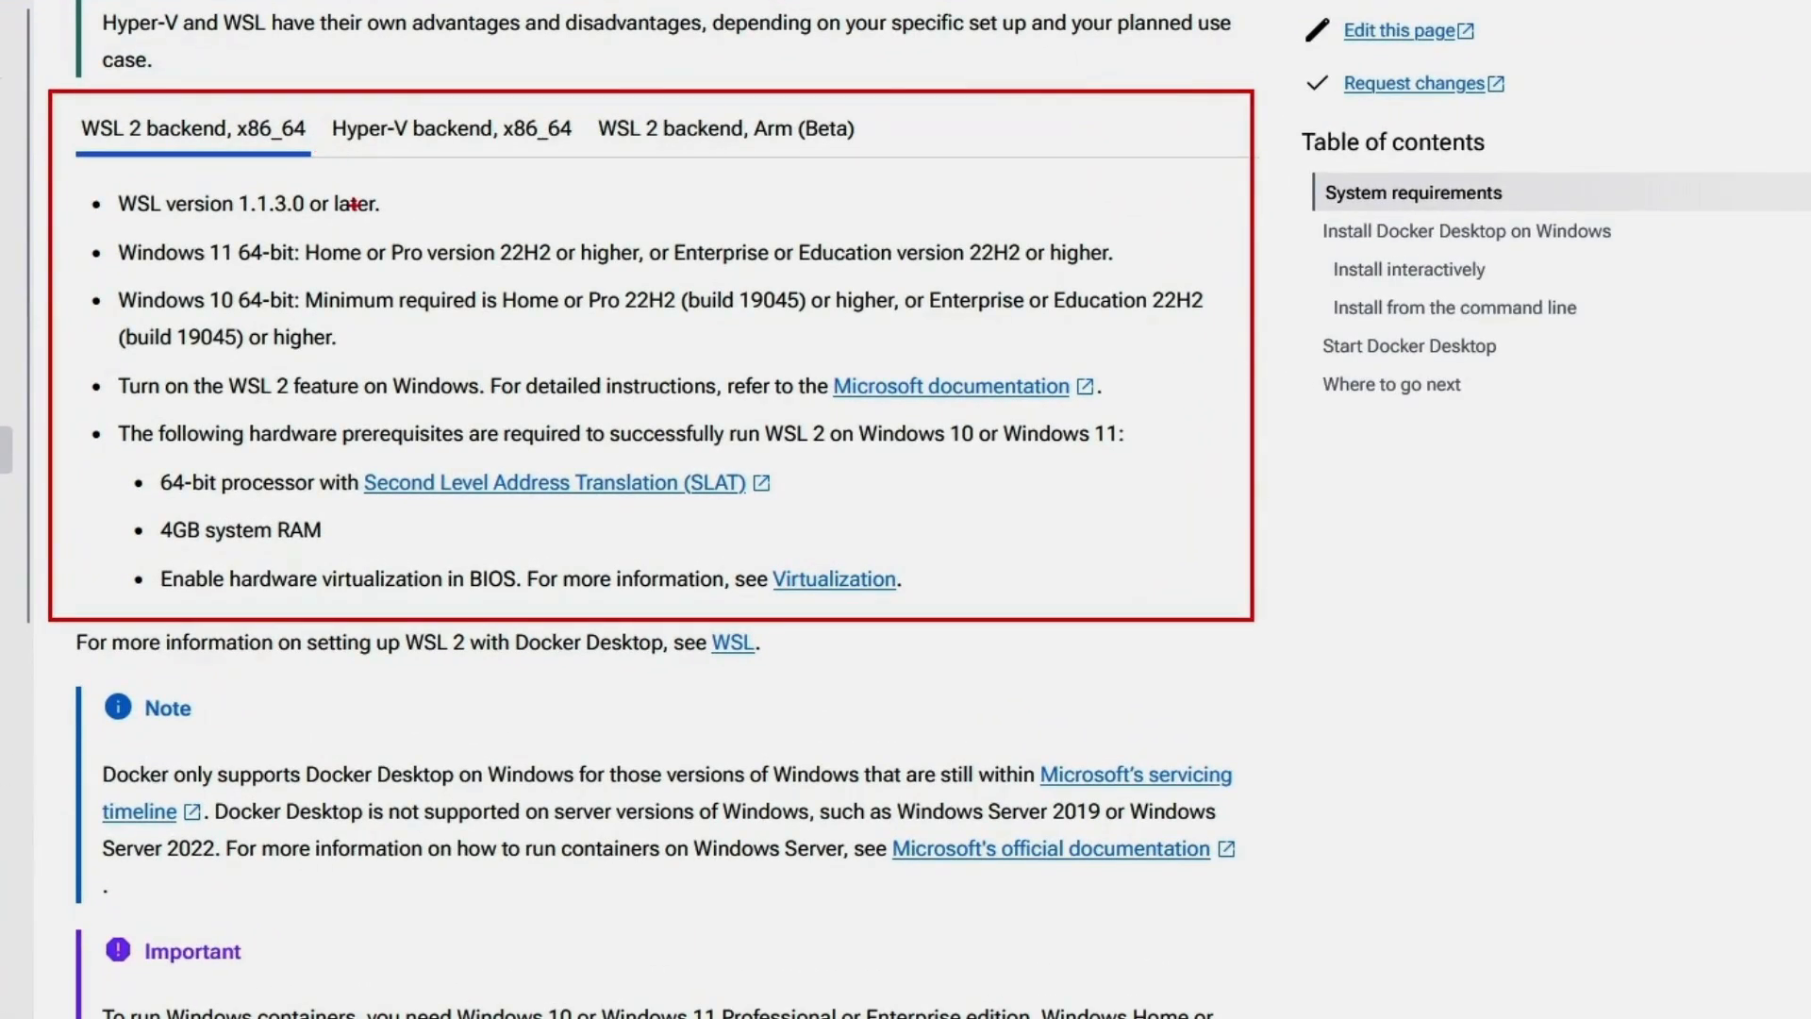
{"action": "key", "text": "Escape"}
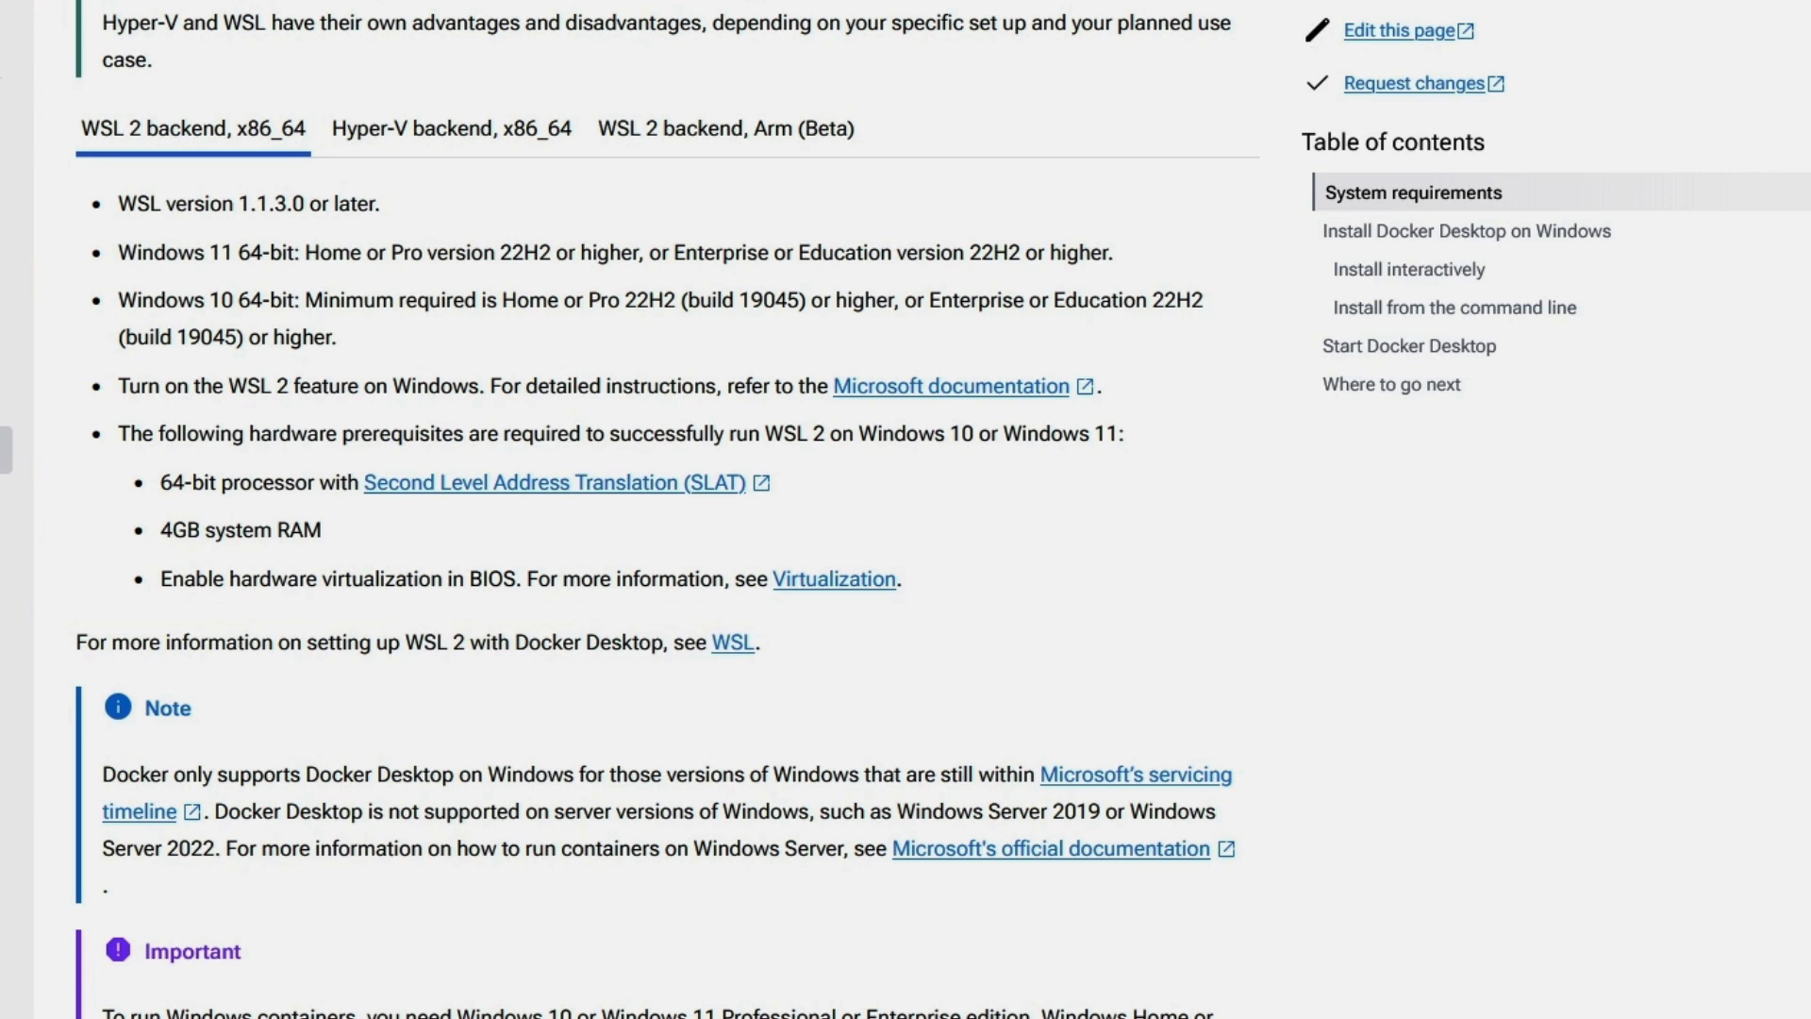
{"action": "key", "text": "ctrl+2"}
{"action": "left_click_drag", "start_coordinate": [89, 447], "coordinate": [937, 647]}
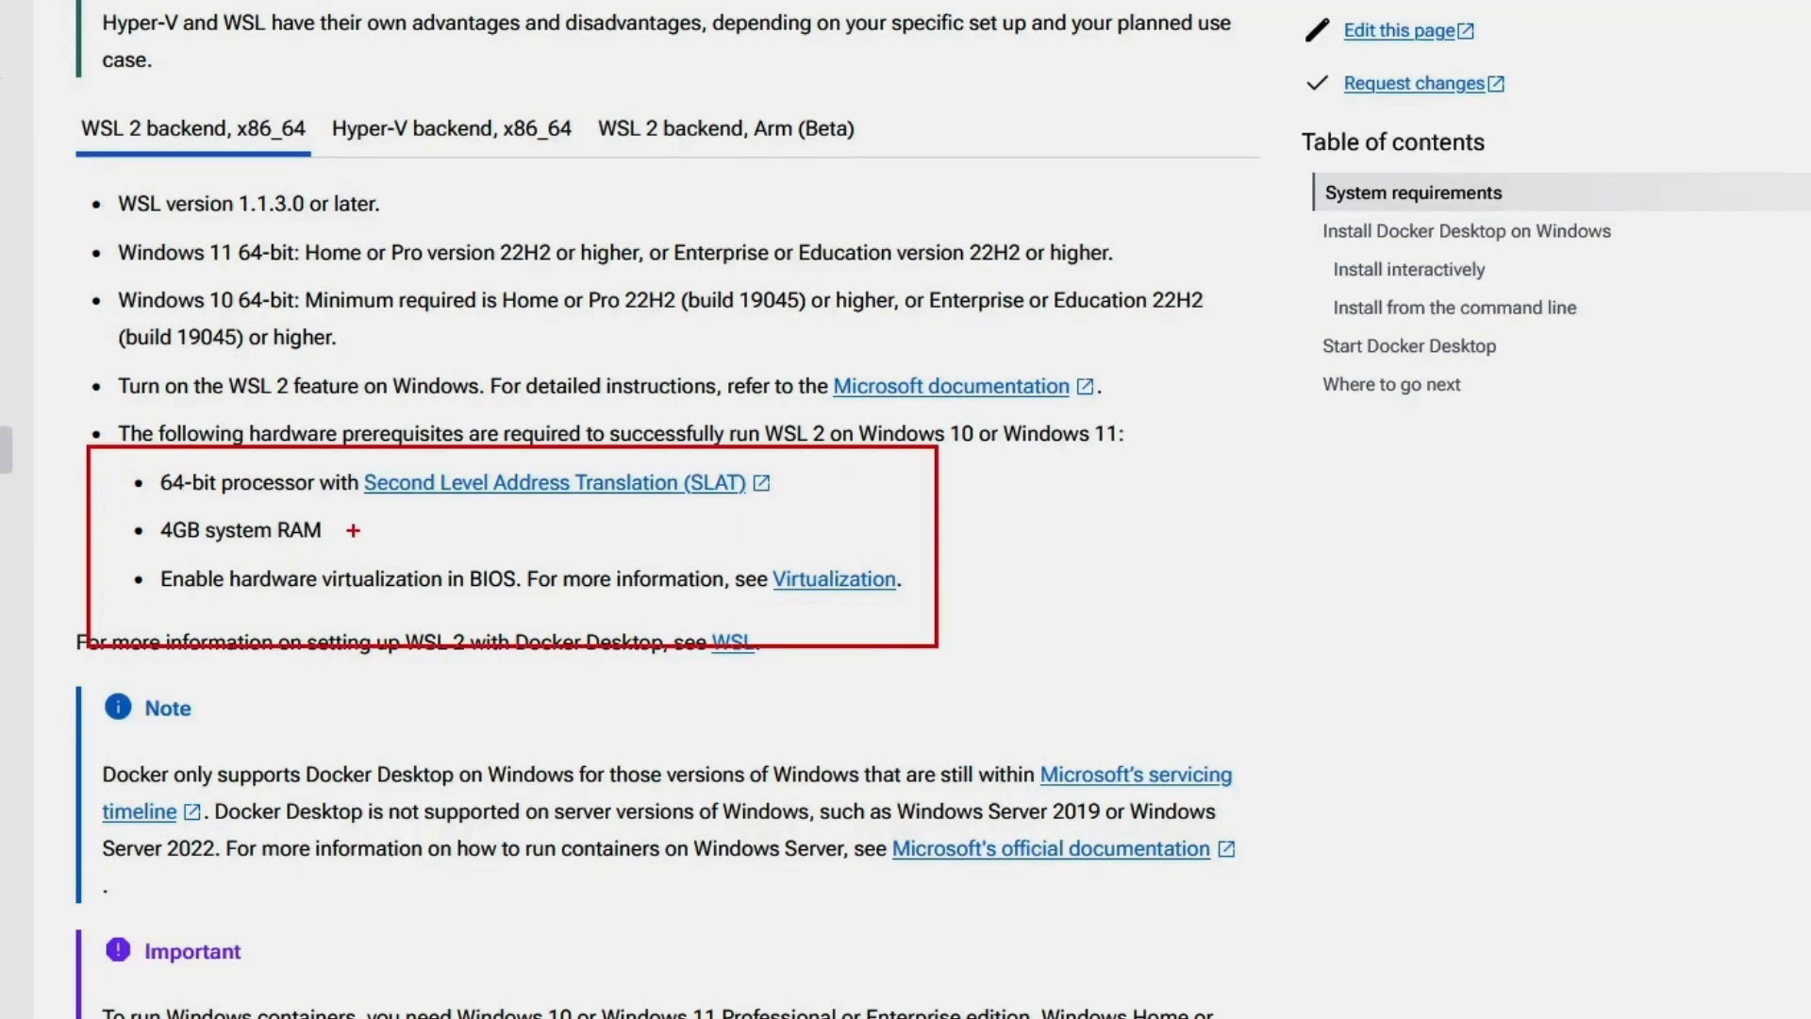
{"action": "key", "text": "Escape"}
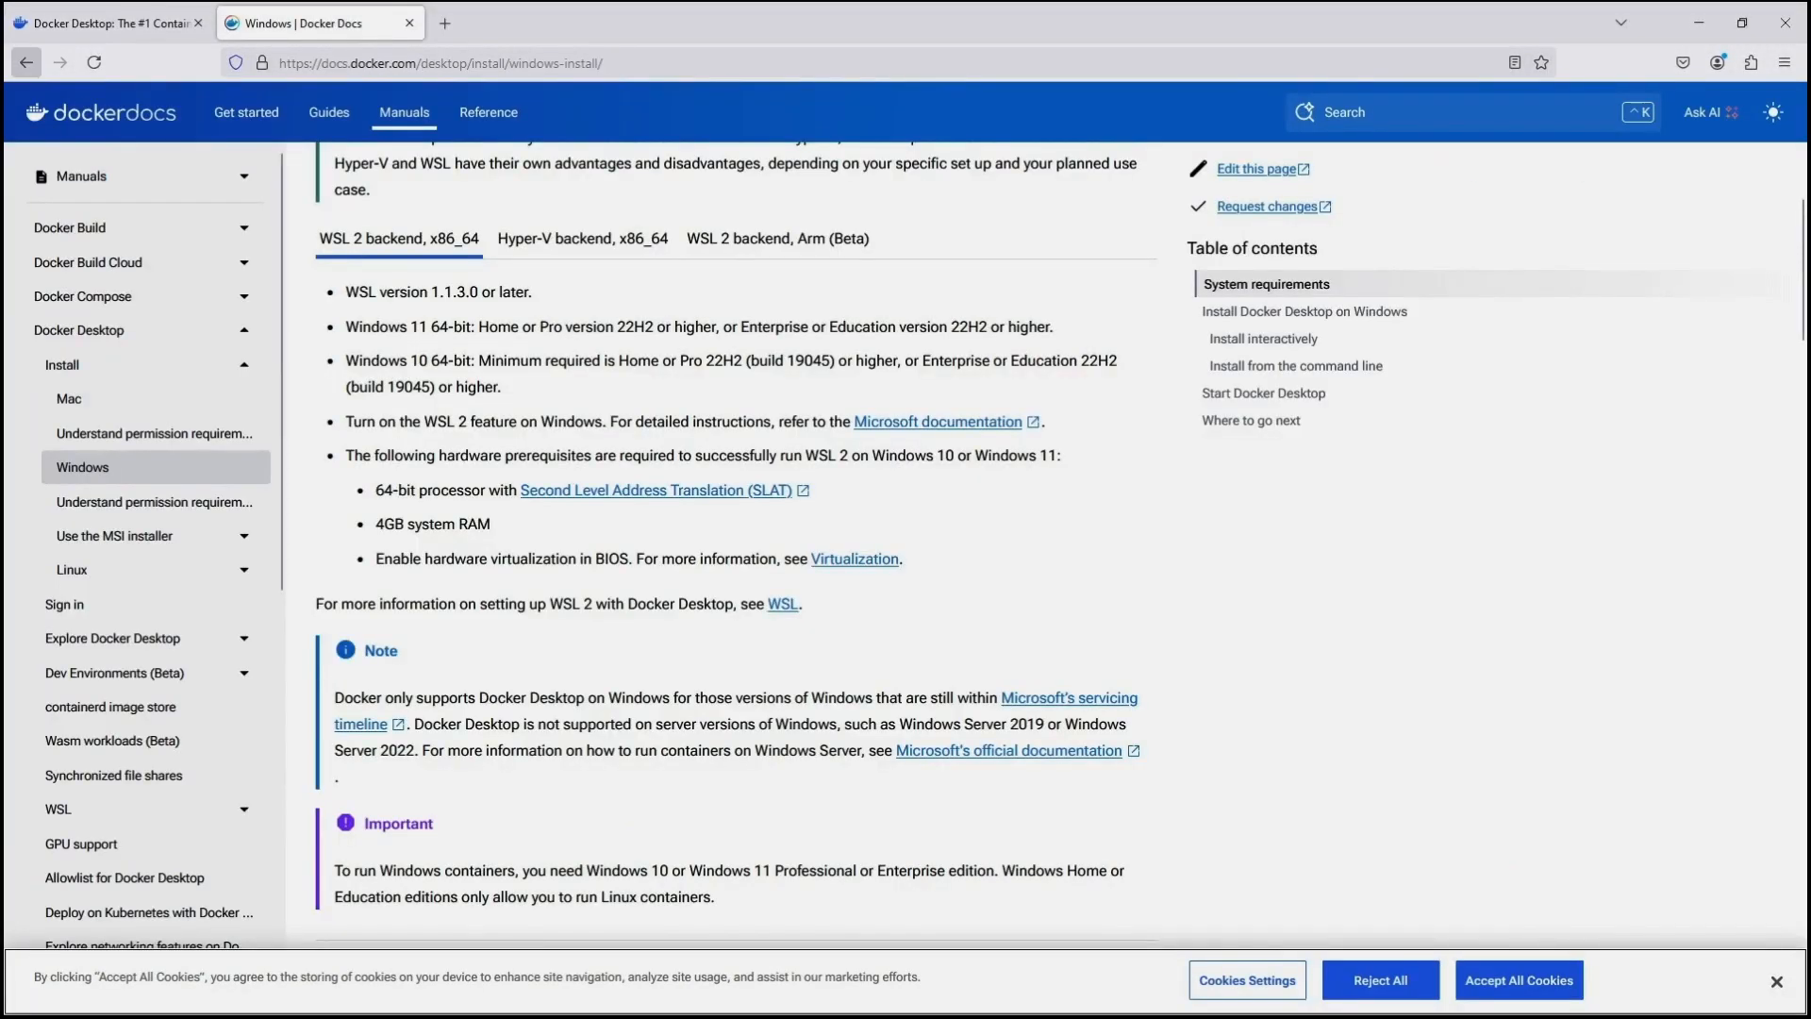
Download the Docker Desktop installer for Windows AMD64 from the product page and check its download progress
{"action": "left_click", "coordinate": [106, 23]}
{"action": "mouse_move", "coordinate": [1006, 645]}
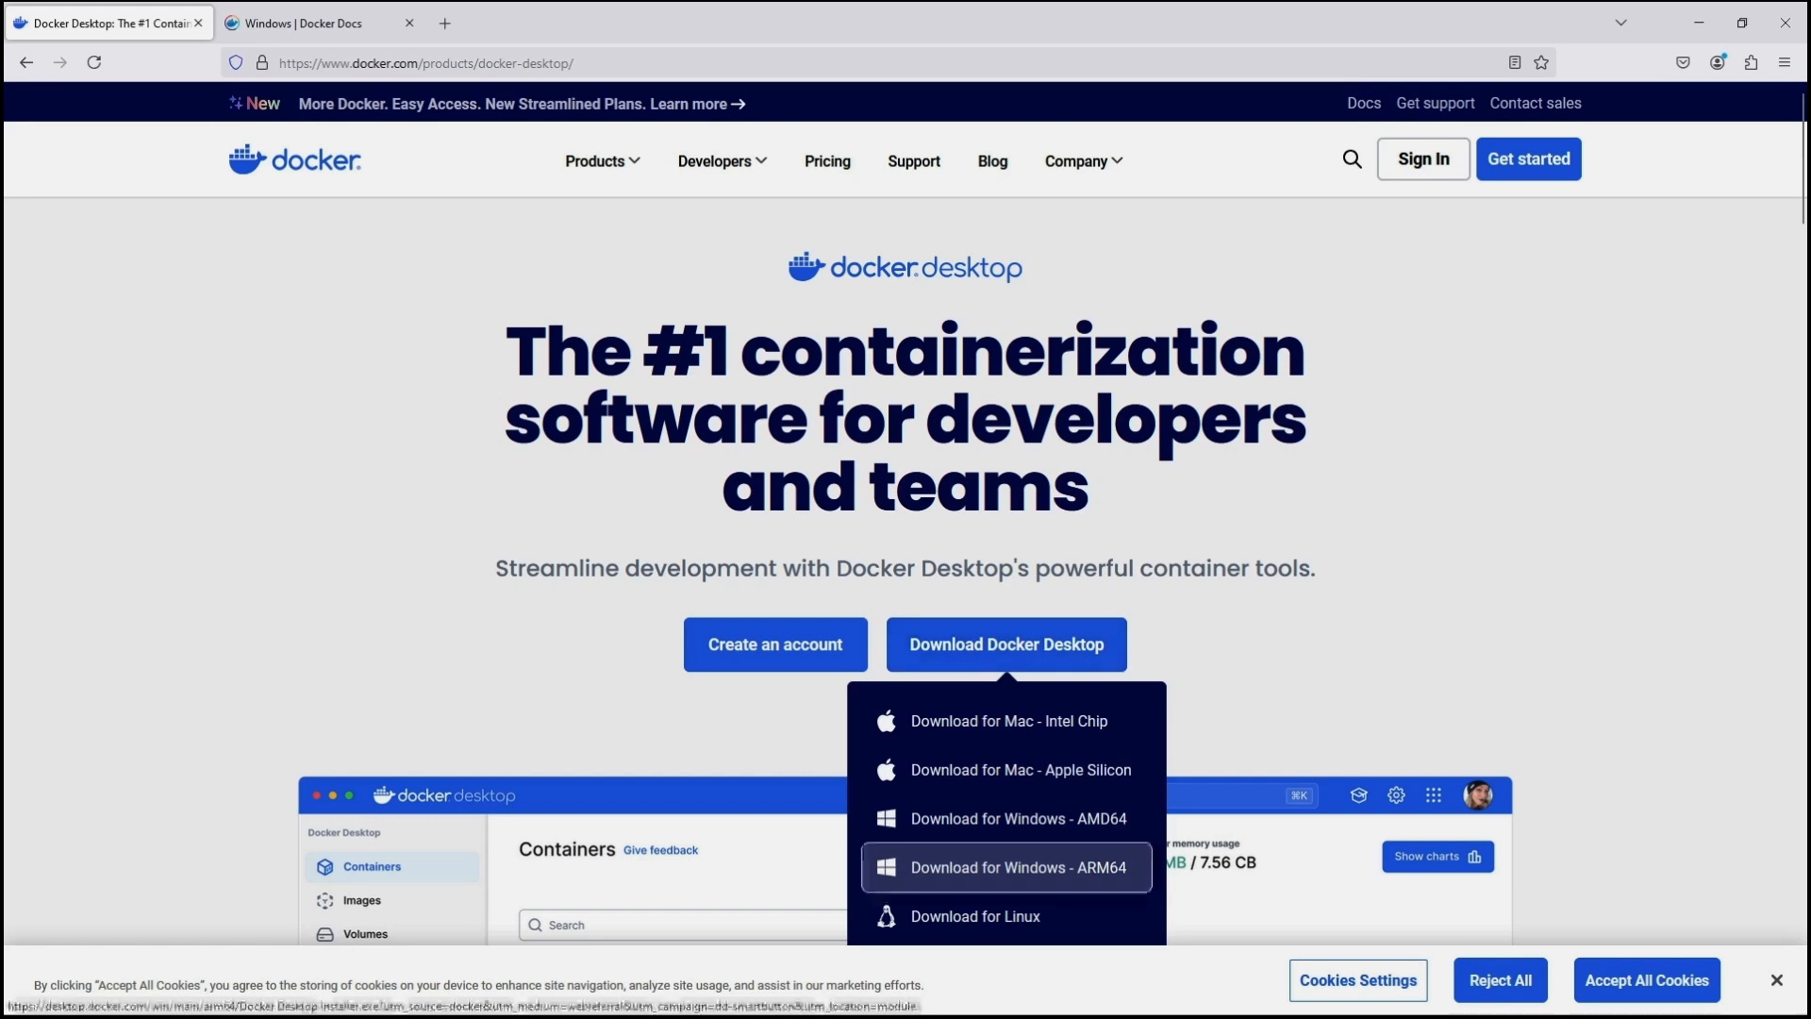
{"action": "left_click", "coordinate": [1006, 867]}
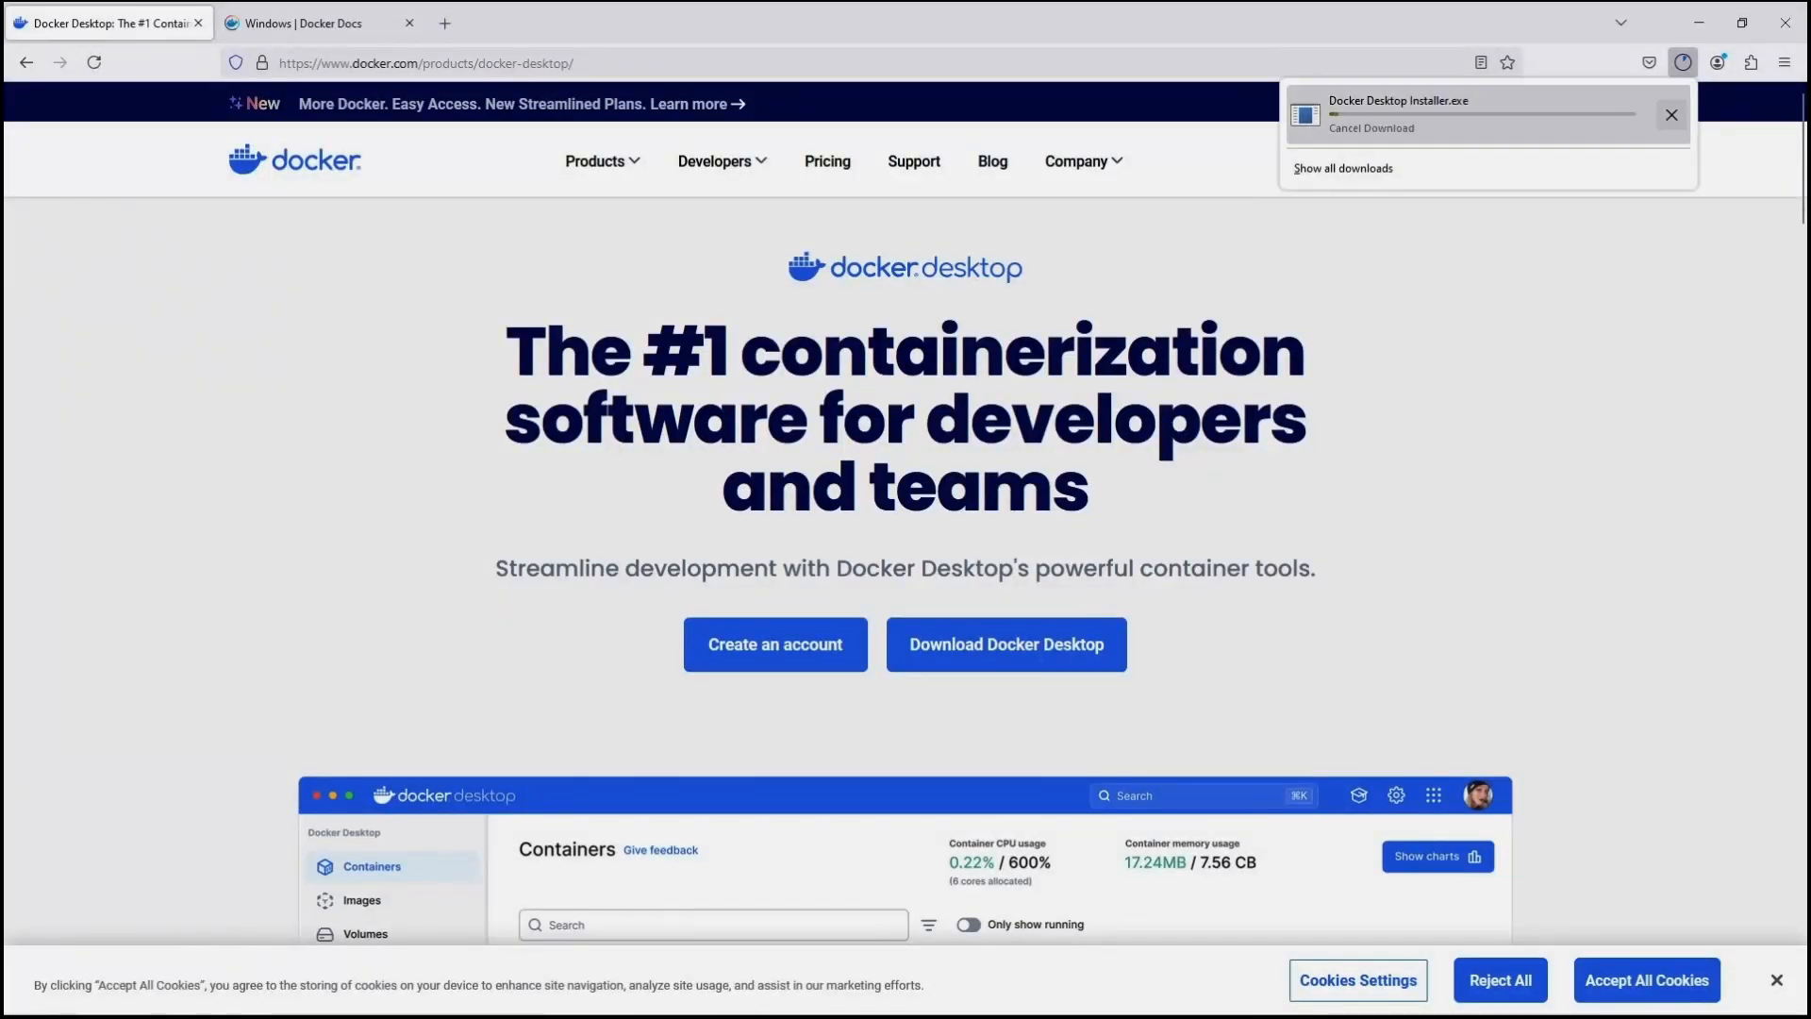
{"action": "mouse_move", "coordinate": [1006, 645]}
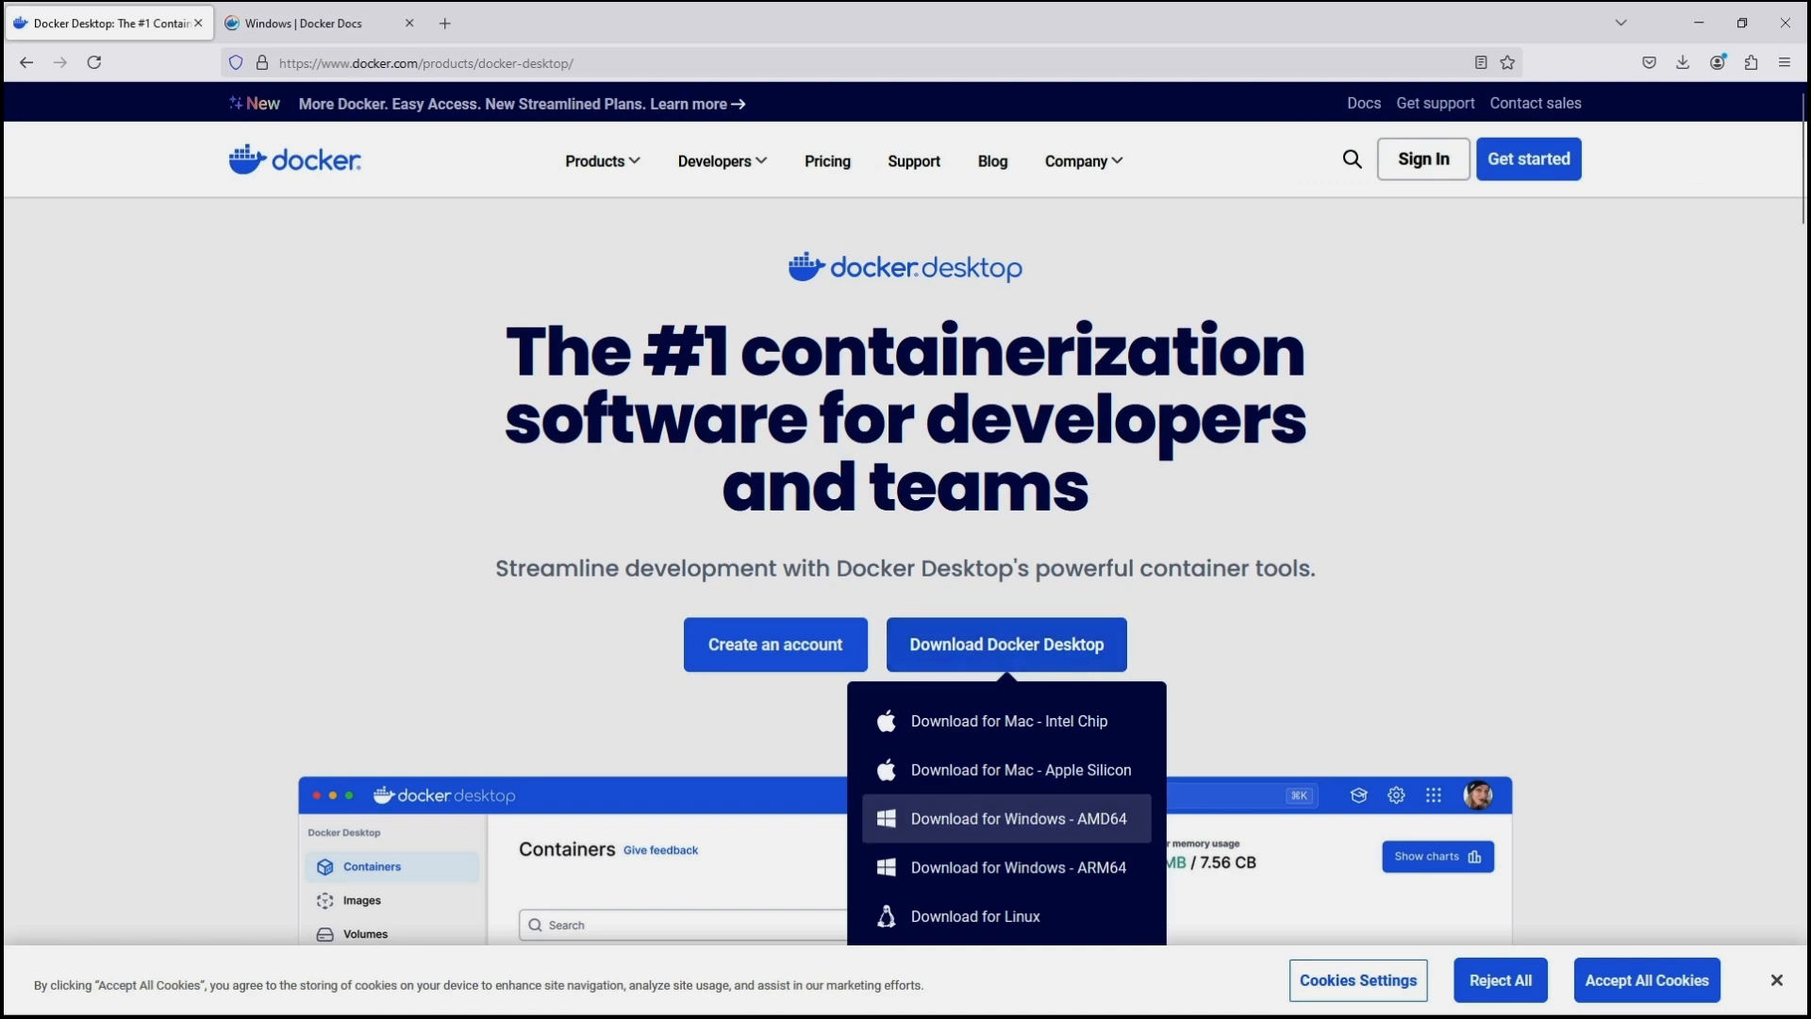
{"action": "left_click", "coordinate": [1006, 818]}
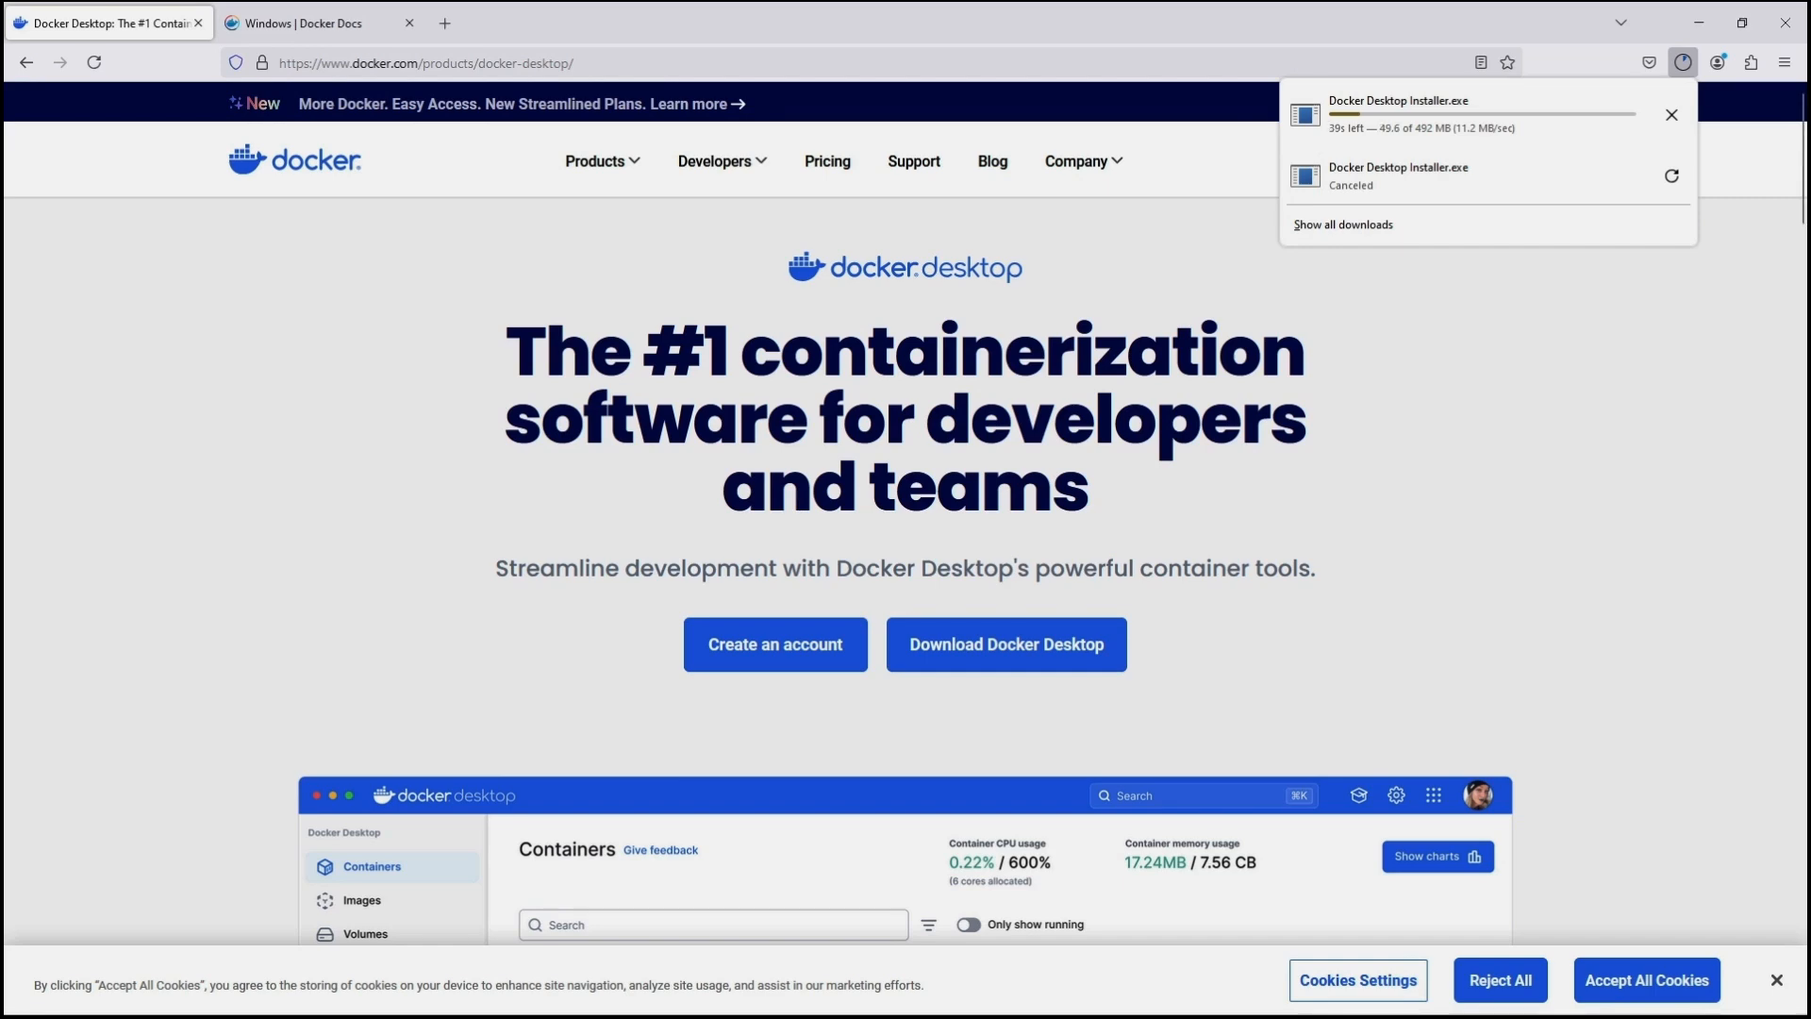
{"action": "left_click", "coordinate": [321, 24]}
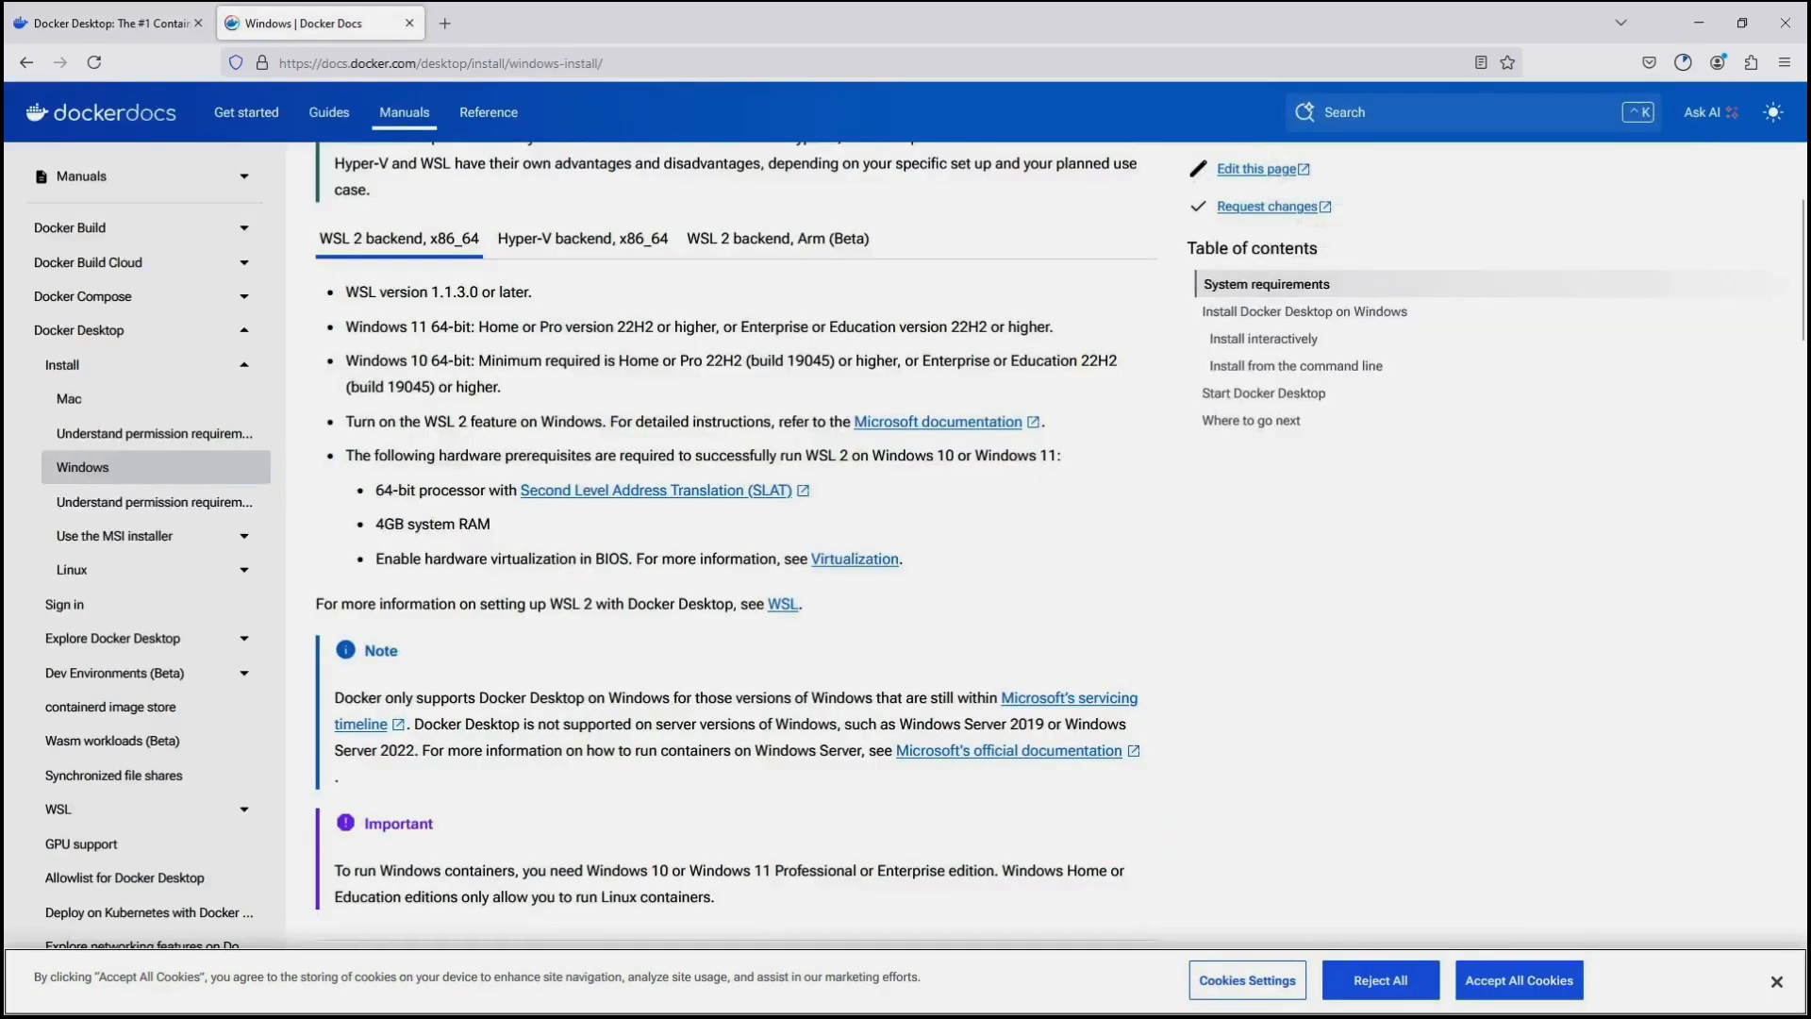
{"action": "left_click", "coordinate": [1683, 62]}
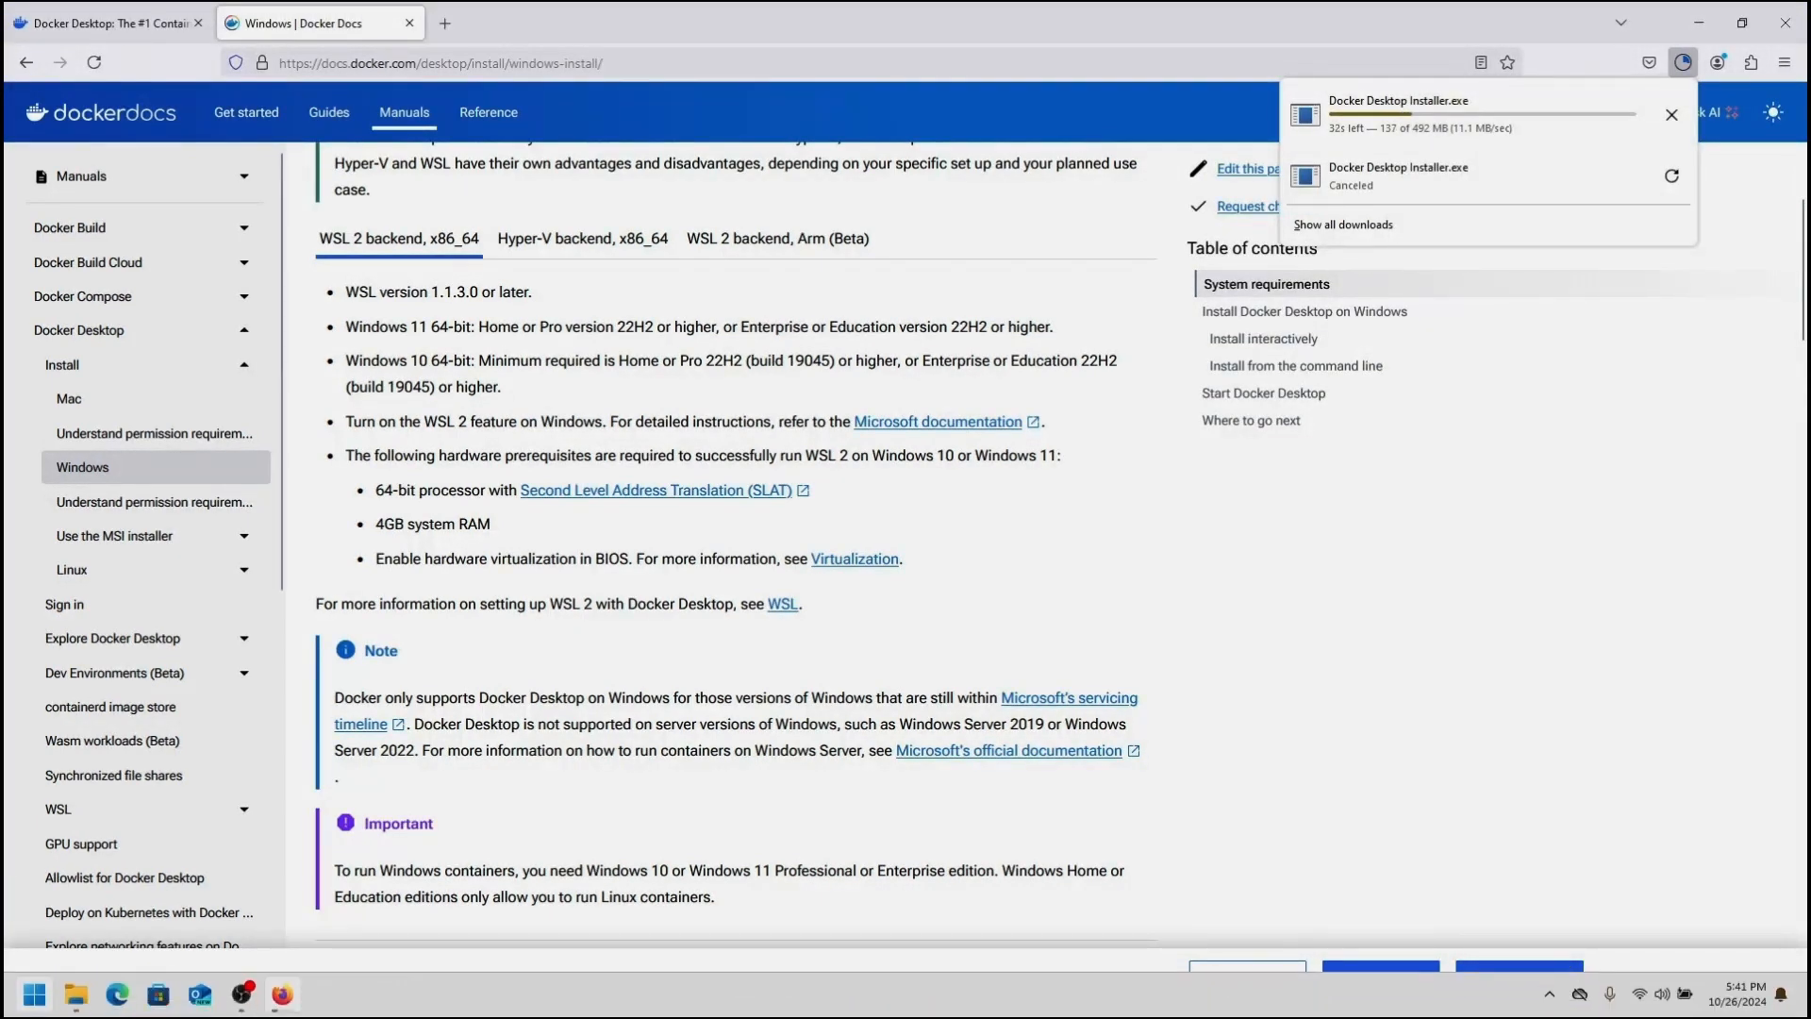
Open the Windows Features dialog through the Programs section of Control Panel
{"action": "left_click", "coordinate": [34, 994]}
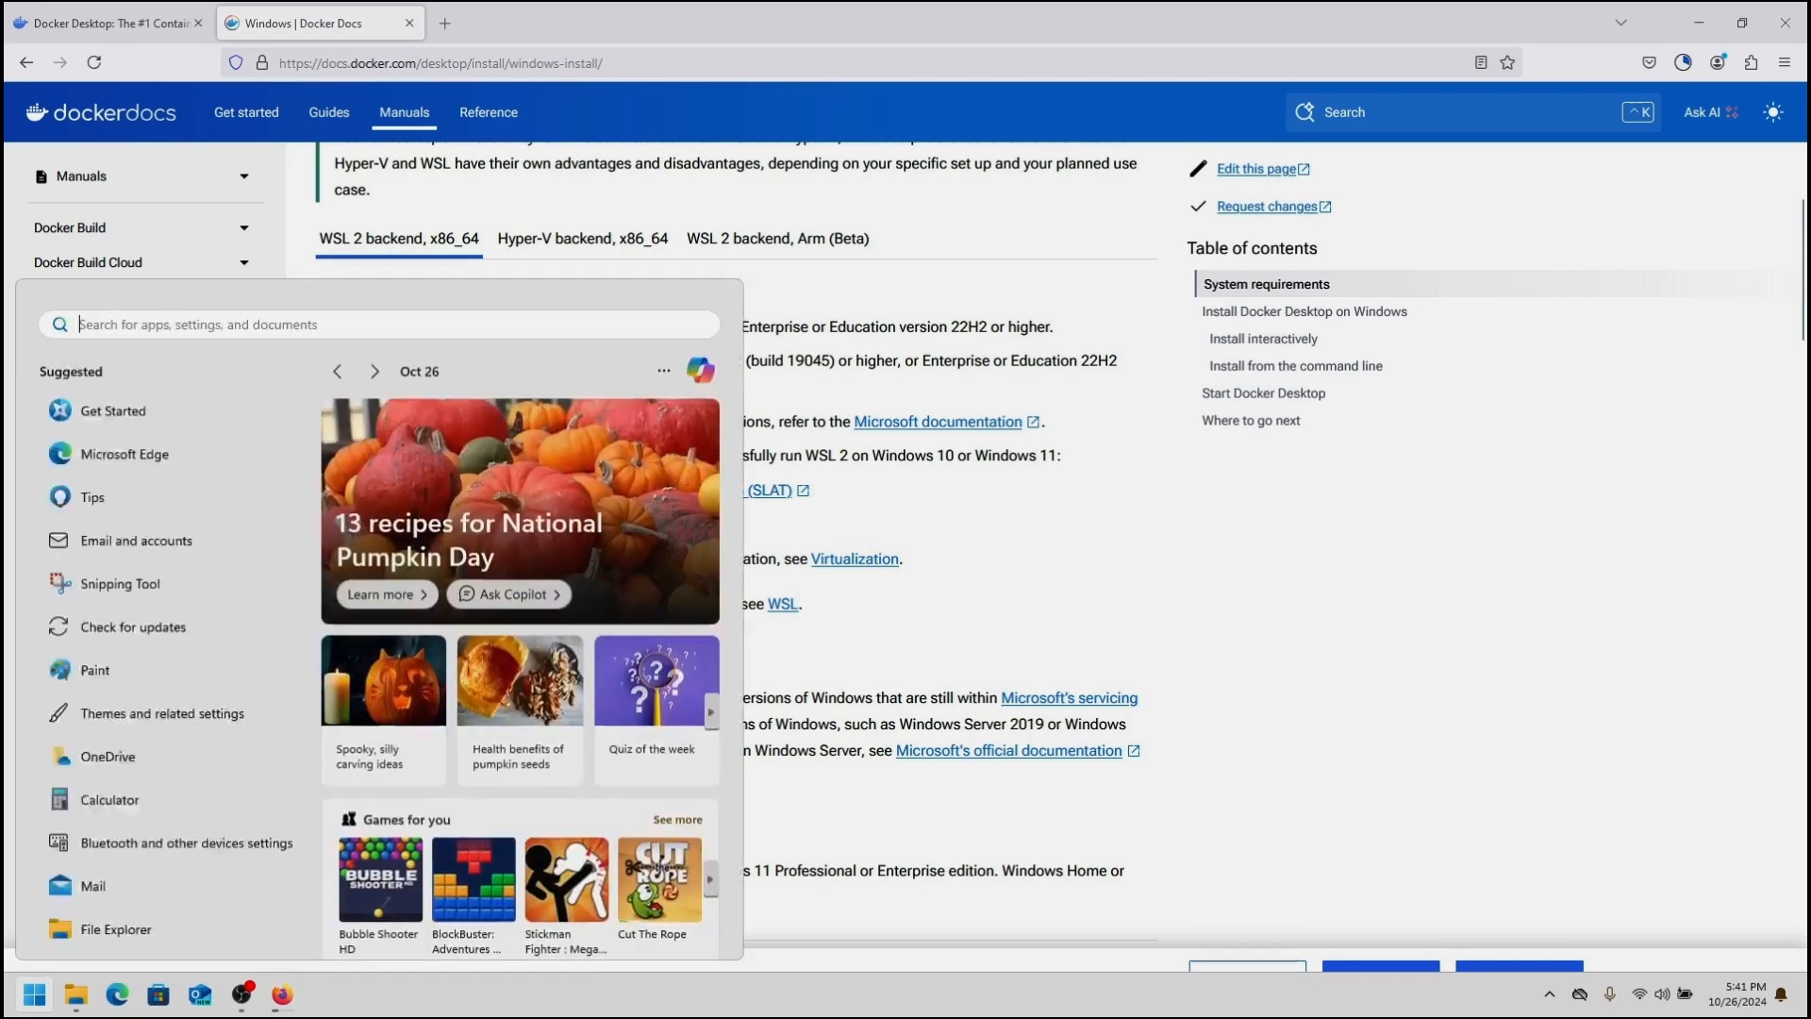
{"action": "type", "text": "control"}
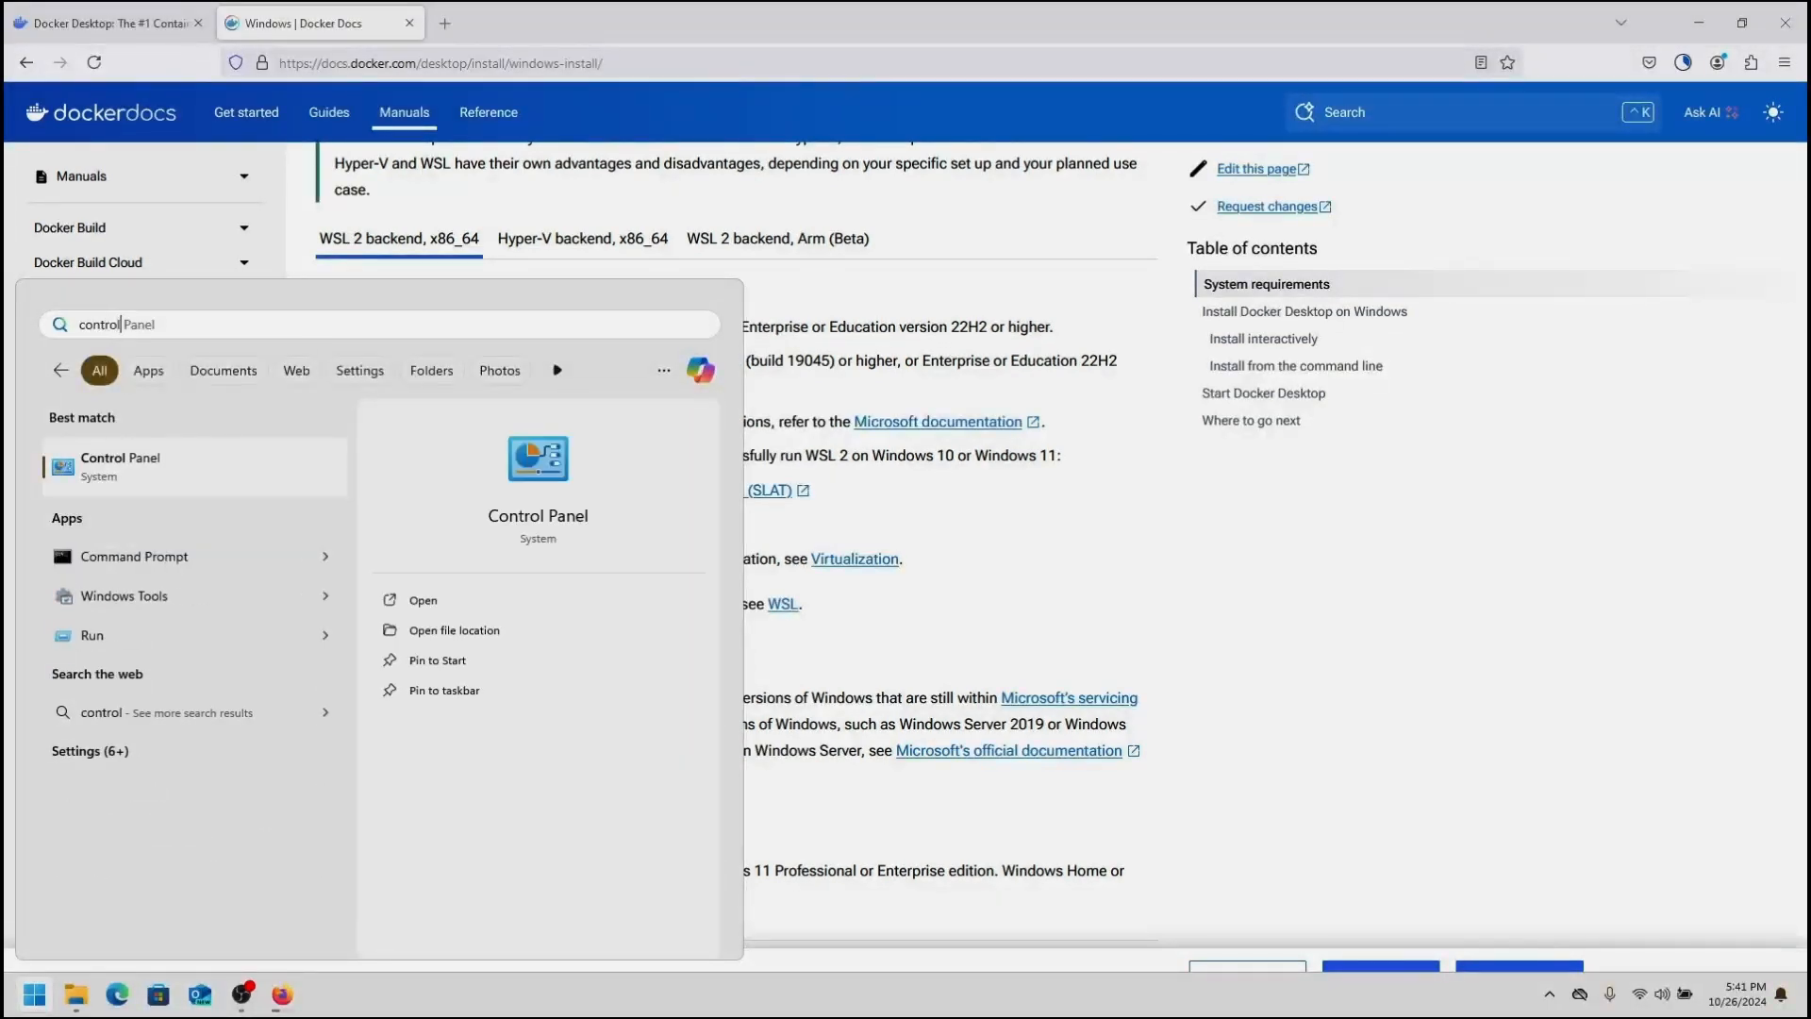
{"action": "key", "text": "Return"}
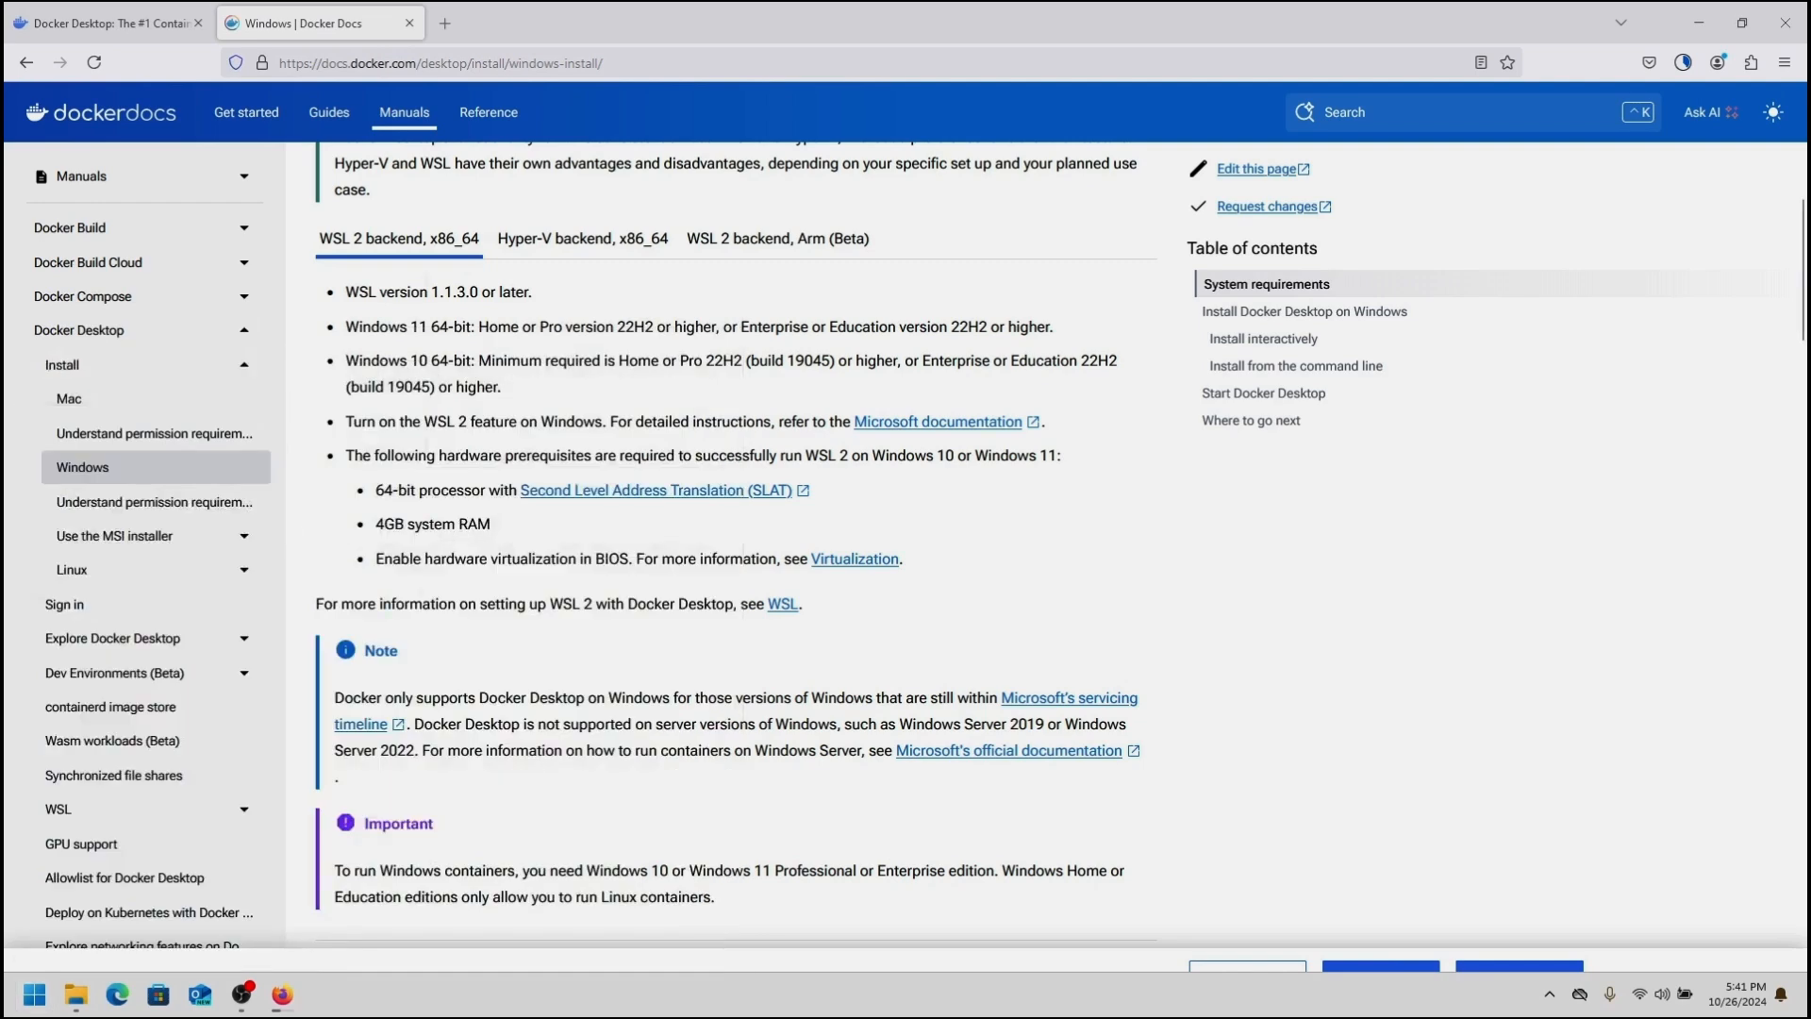
{"action": "left_click", "coordinate": [675, 579]}
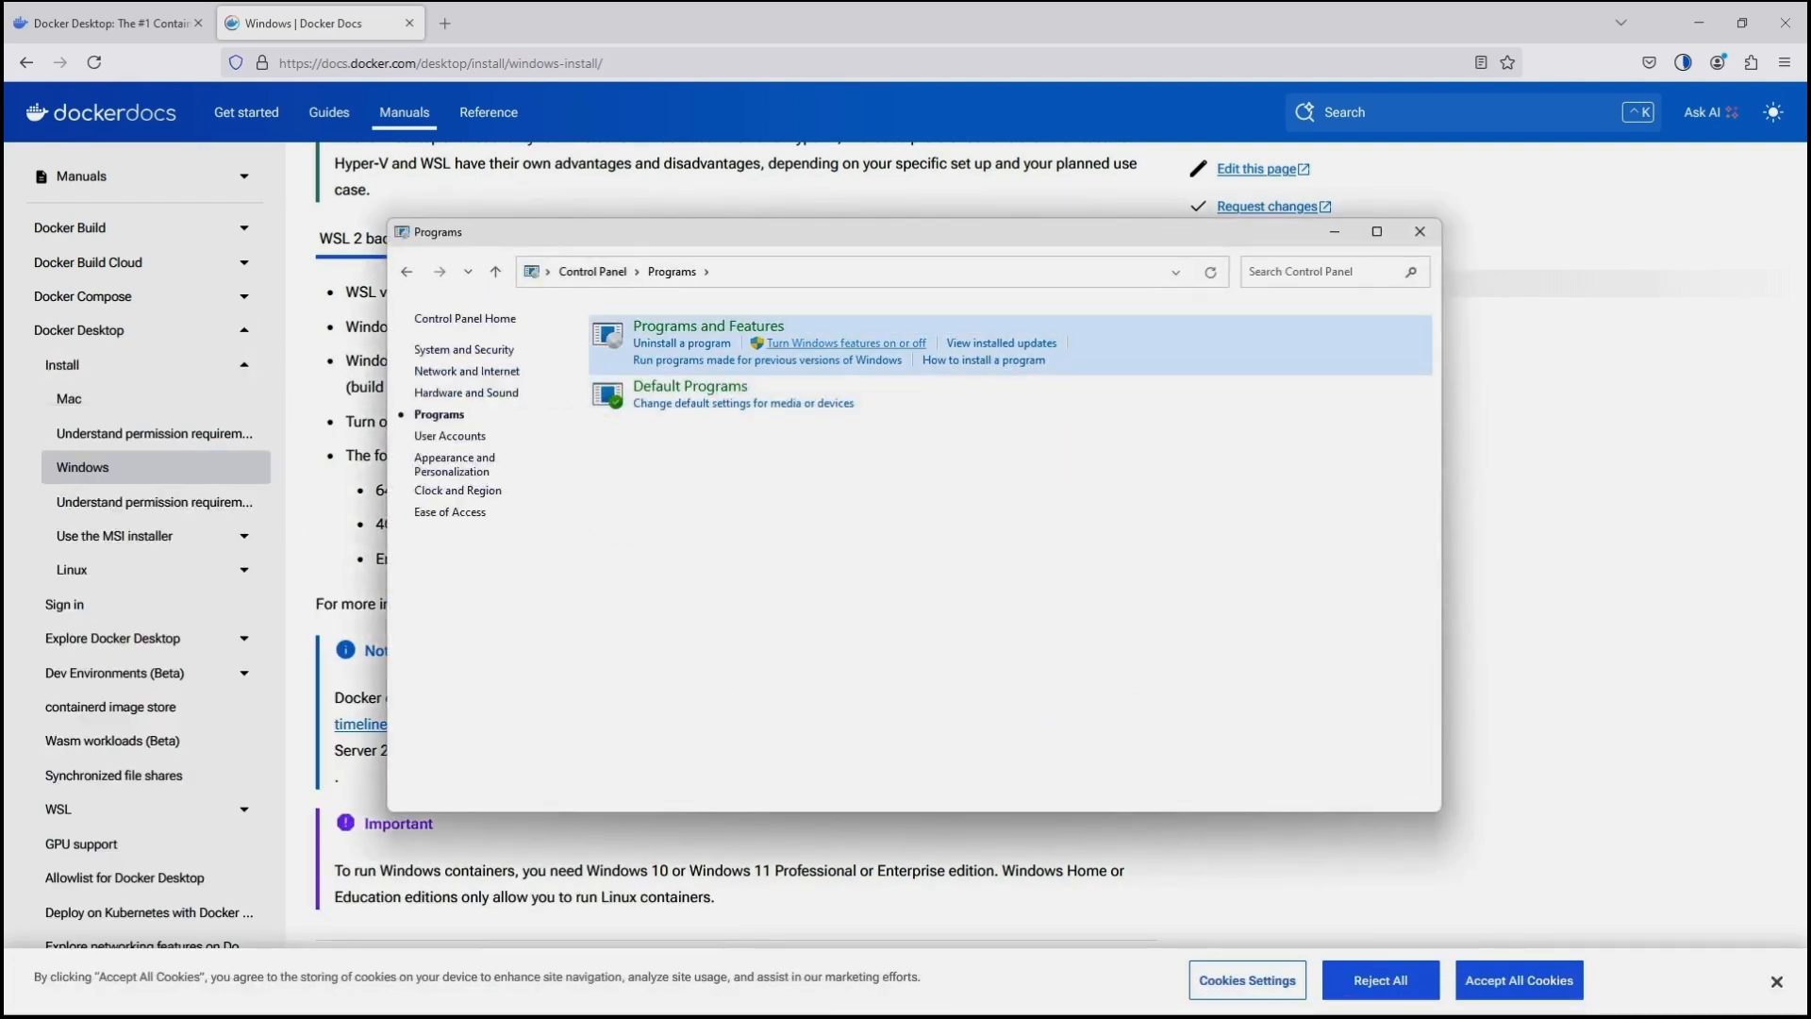
{"action": "left_click", "coordinate": [846, 343]}
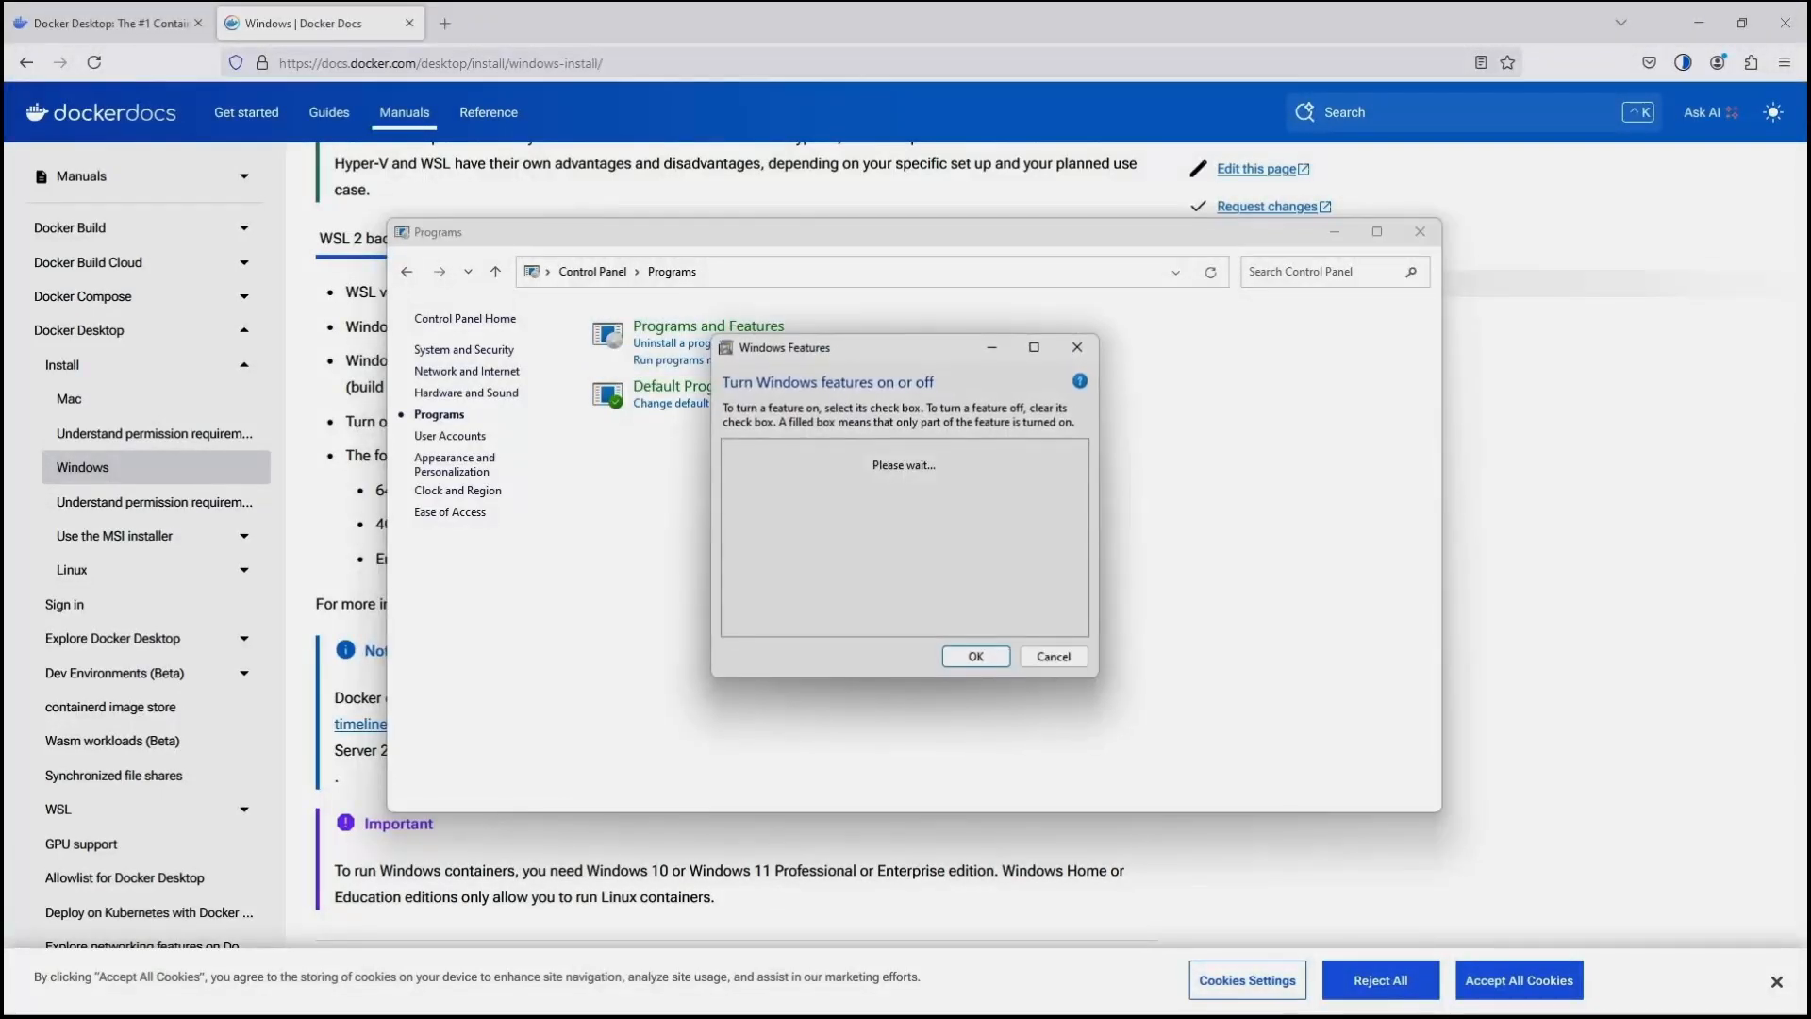
Turn on the Windows Subsystem for Linux feature, apply the change, and close the dialog and Control Panel
{"action": "scroll", "coordinate": [904, 538], "scroll_direction": "down", "scroll_amount": 2}
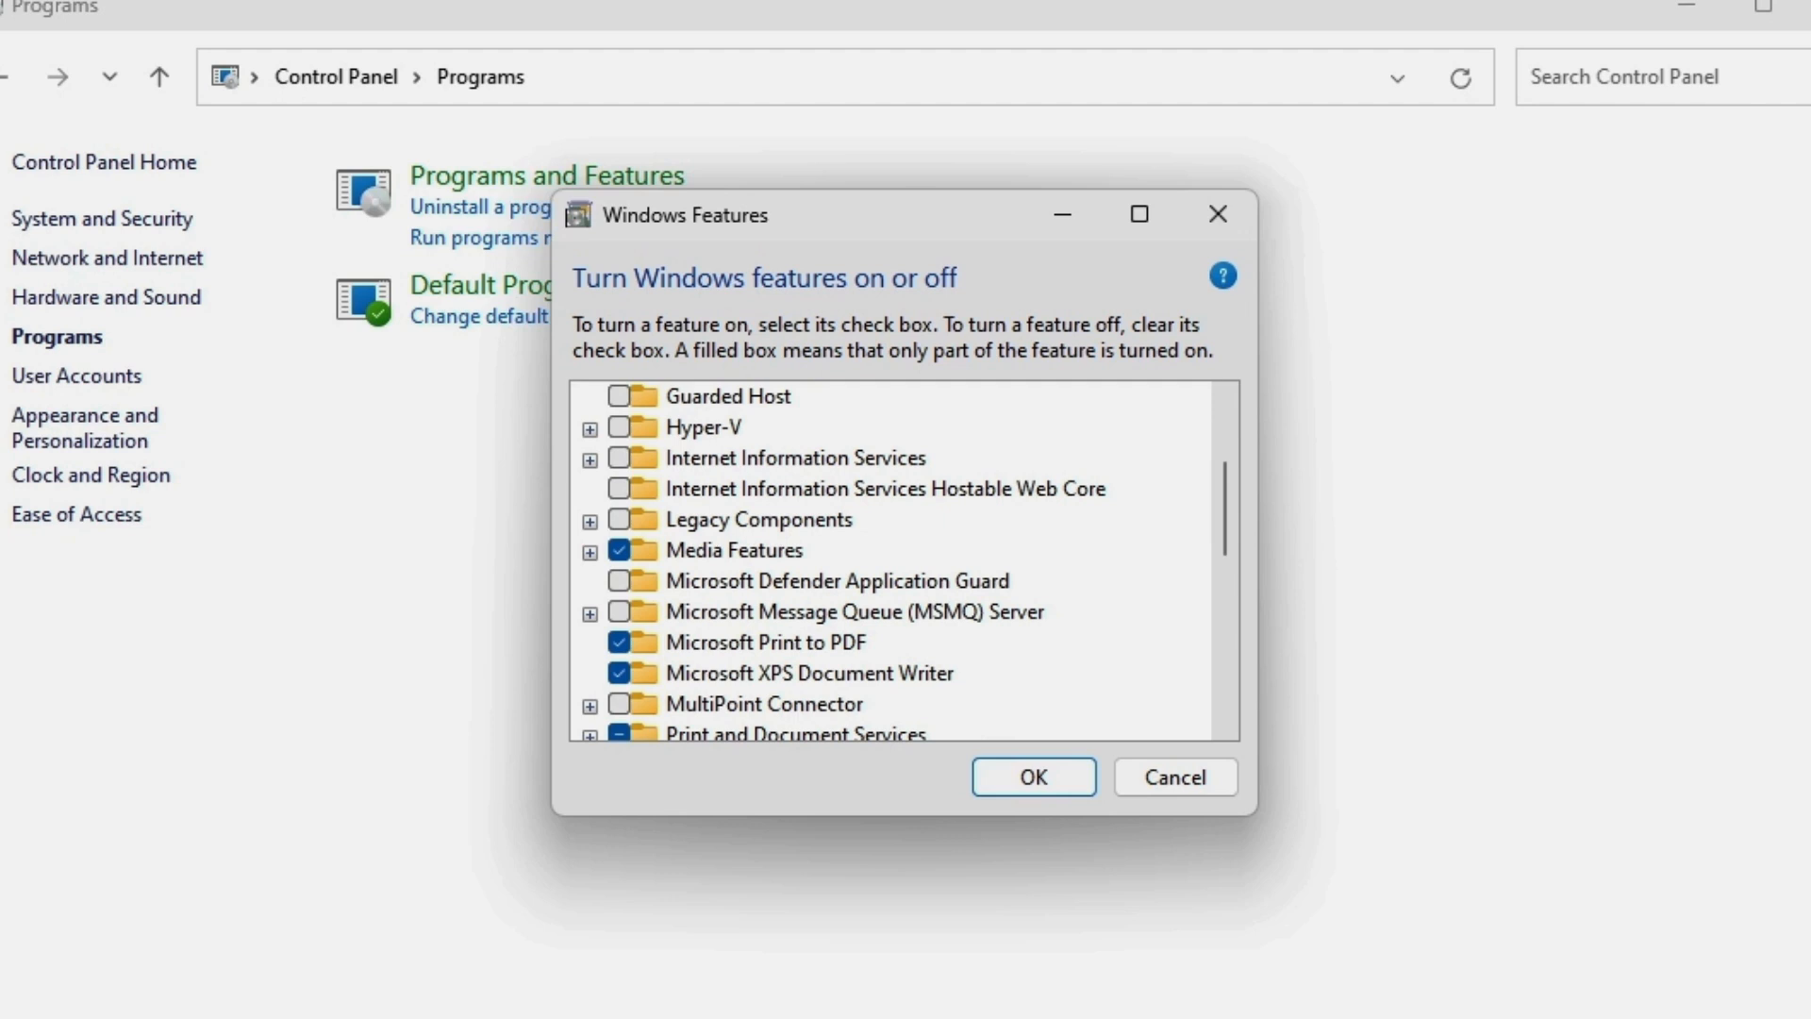
{"action": "scroll", "coordinate": [849, 471], "scroll_direction": "down", "scroll_amount": 3}
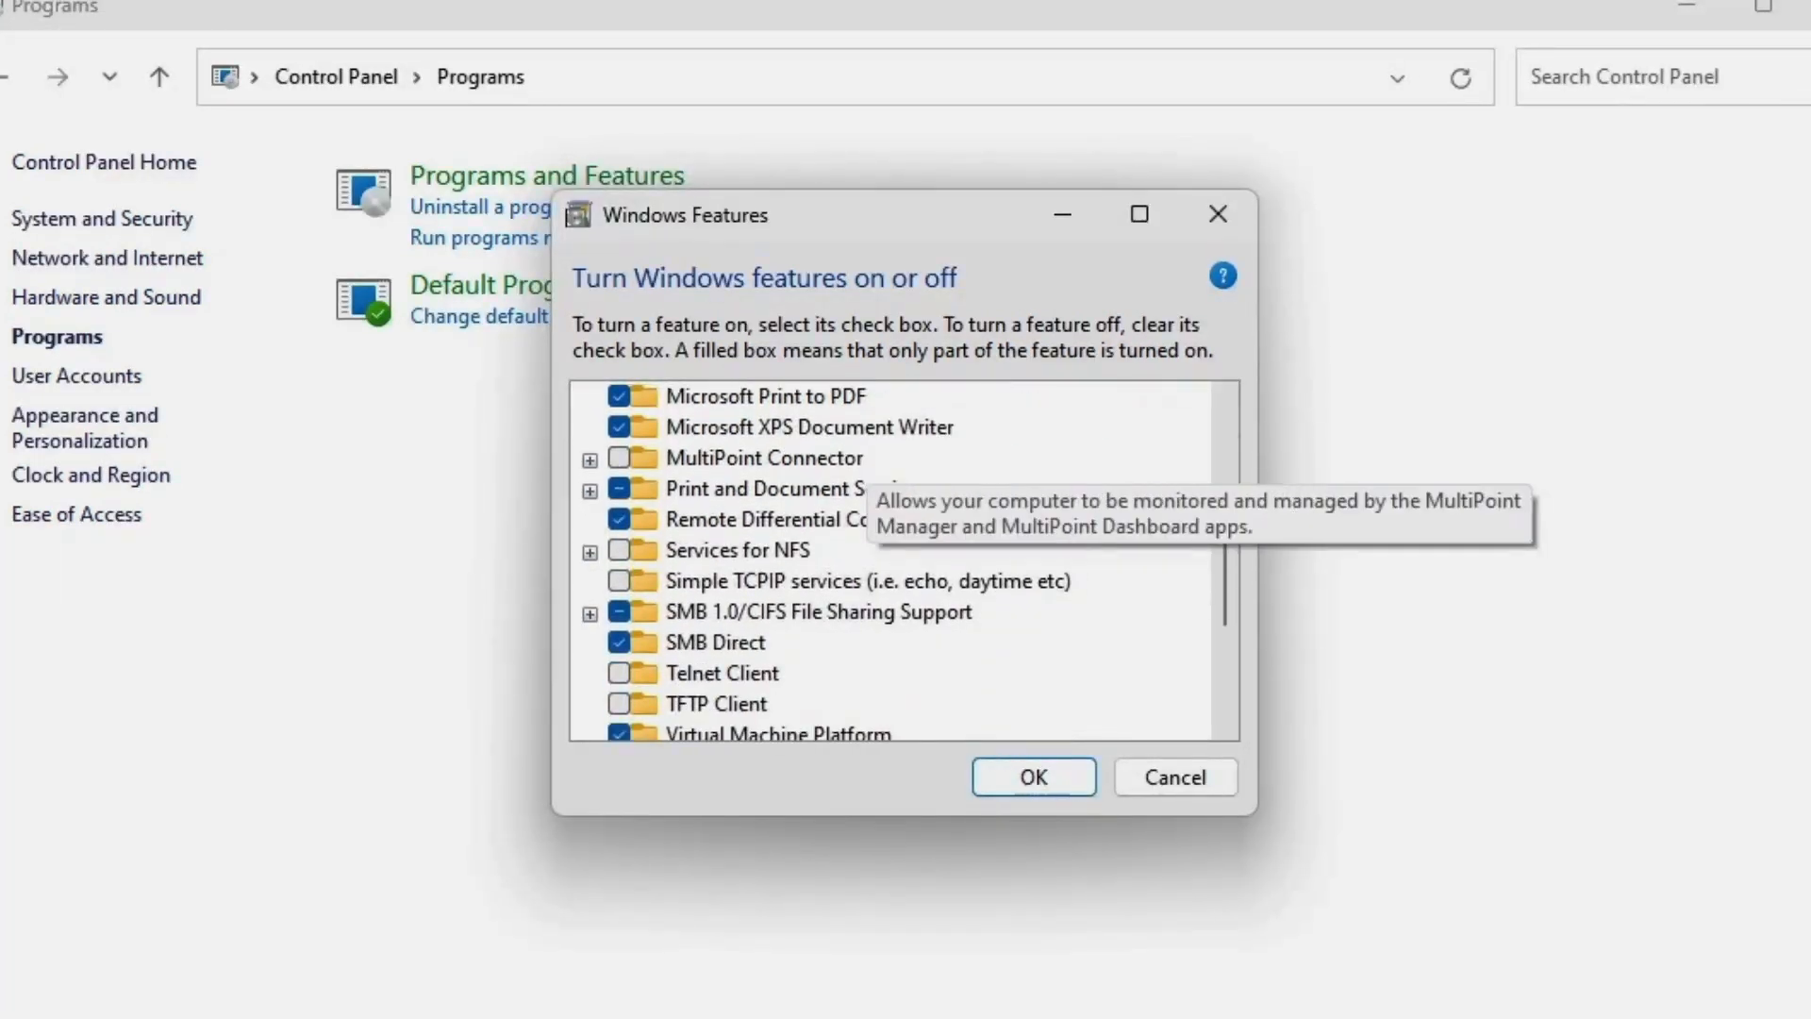
{"action": "scroll", "coordinate": [896, 561], "scroll_direction": "down", "scroll_amount": 3}
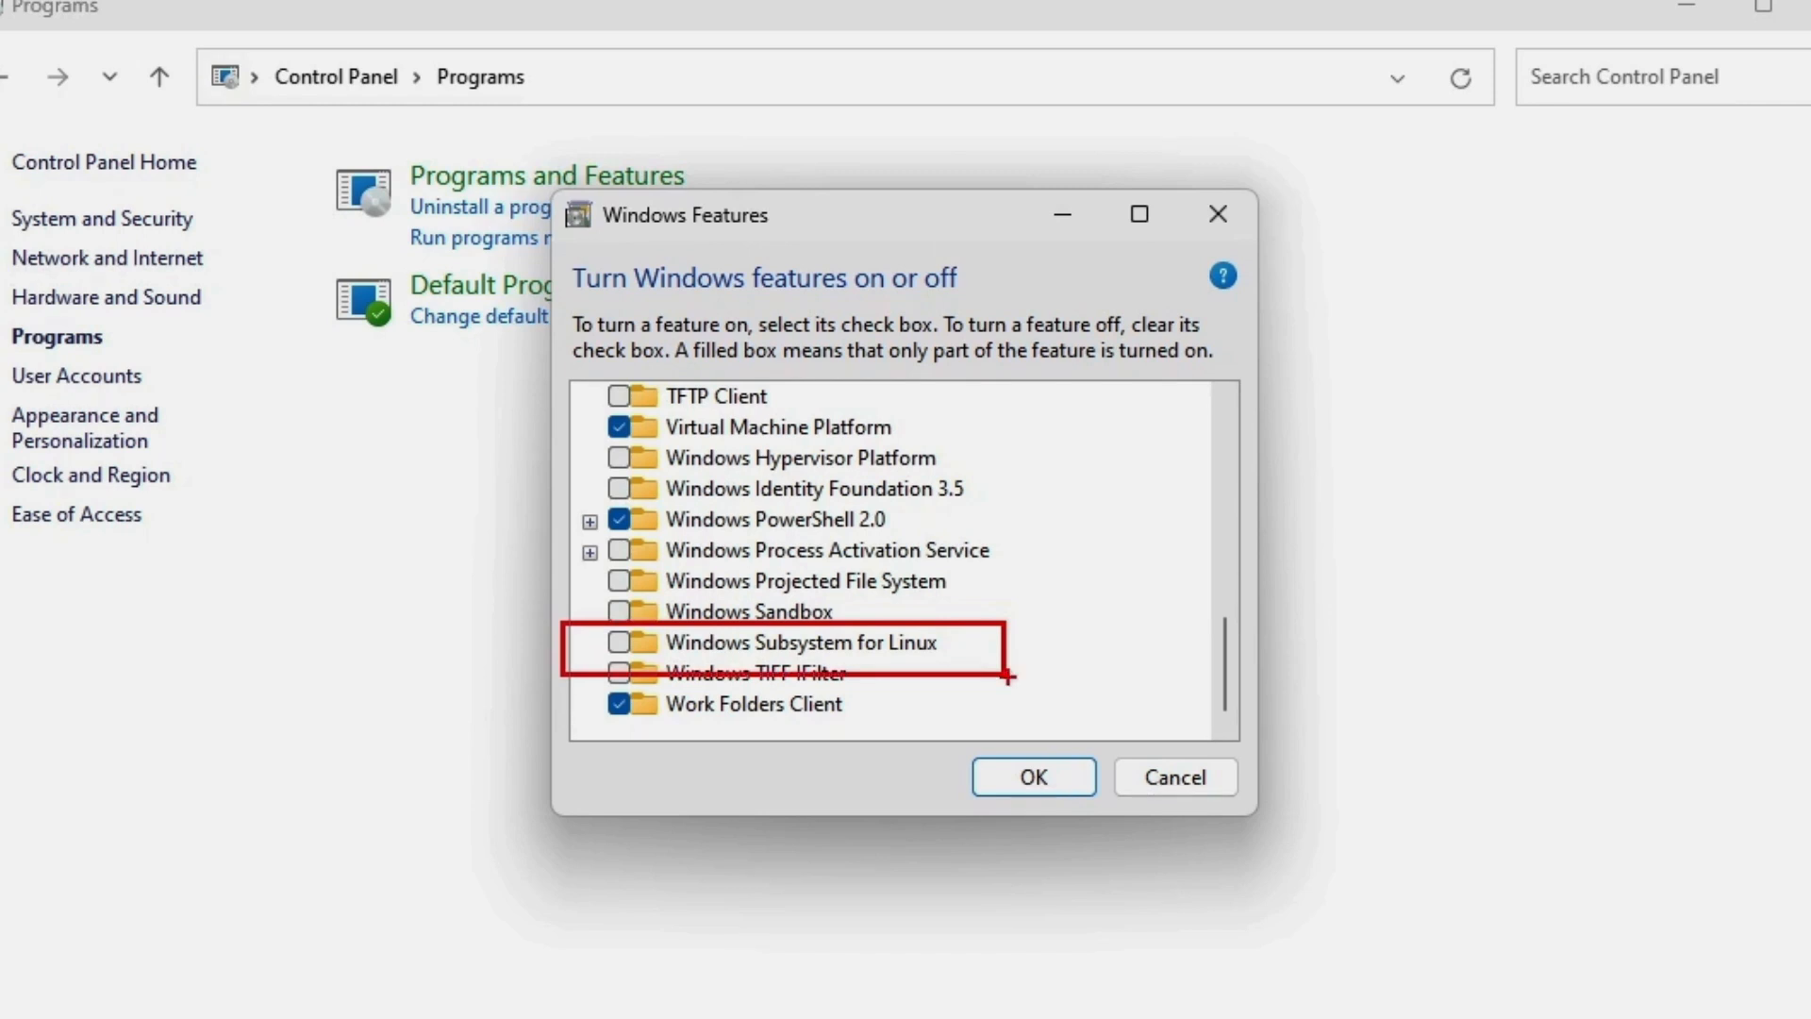
{"action": "key", "text": "Escape"}
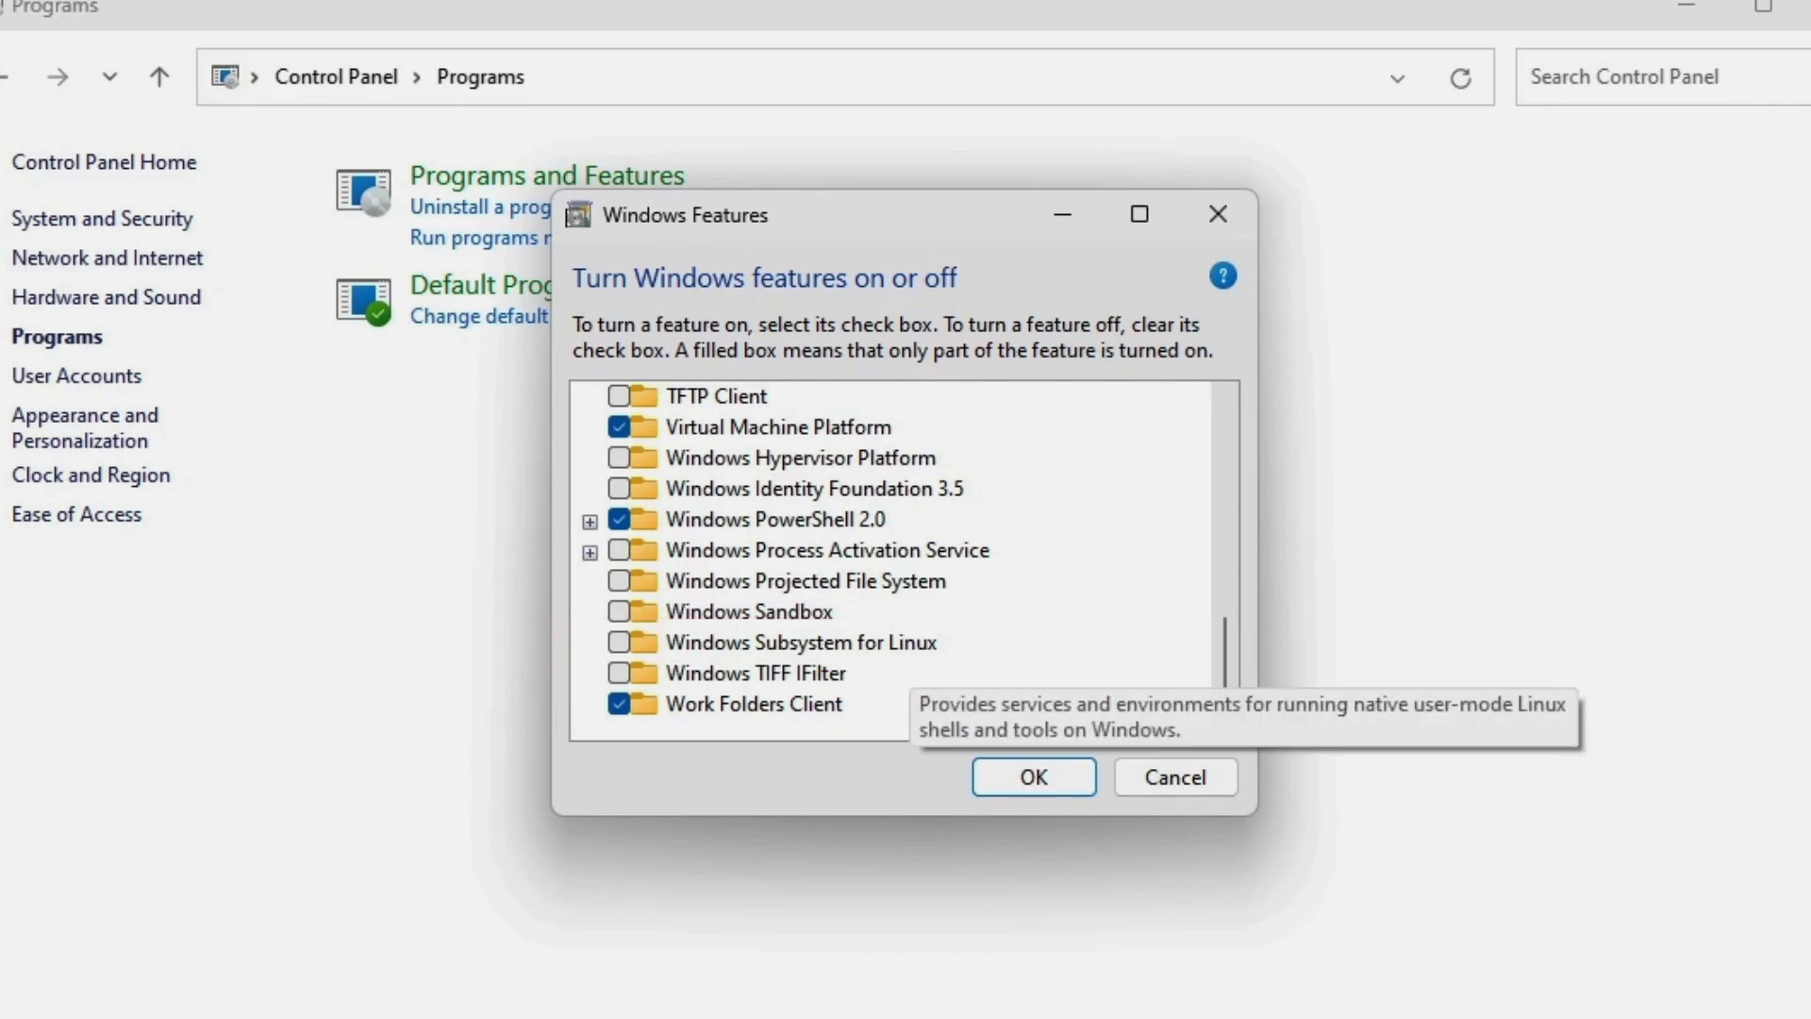
{"action": "left_click", "coordinate": [619, 643]}
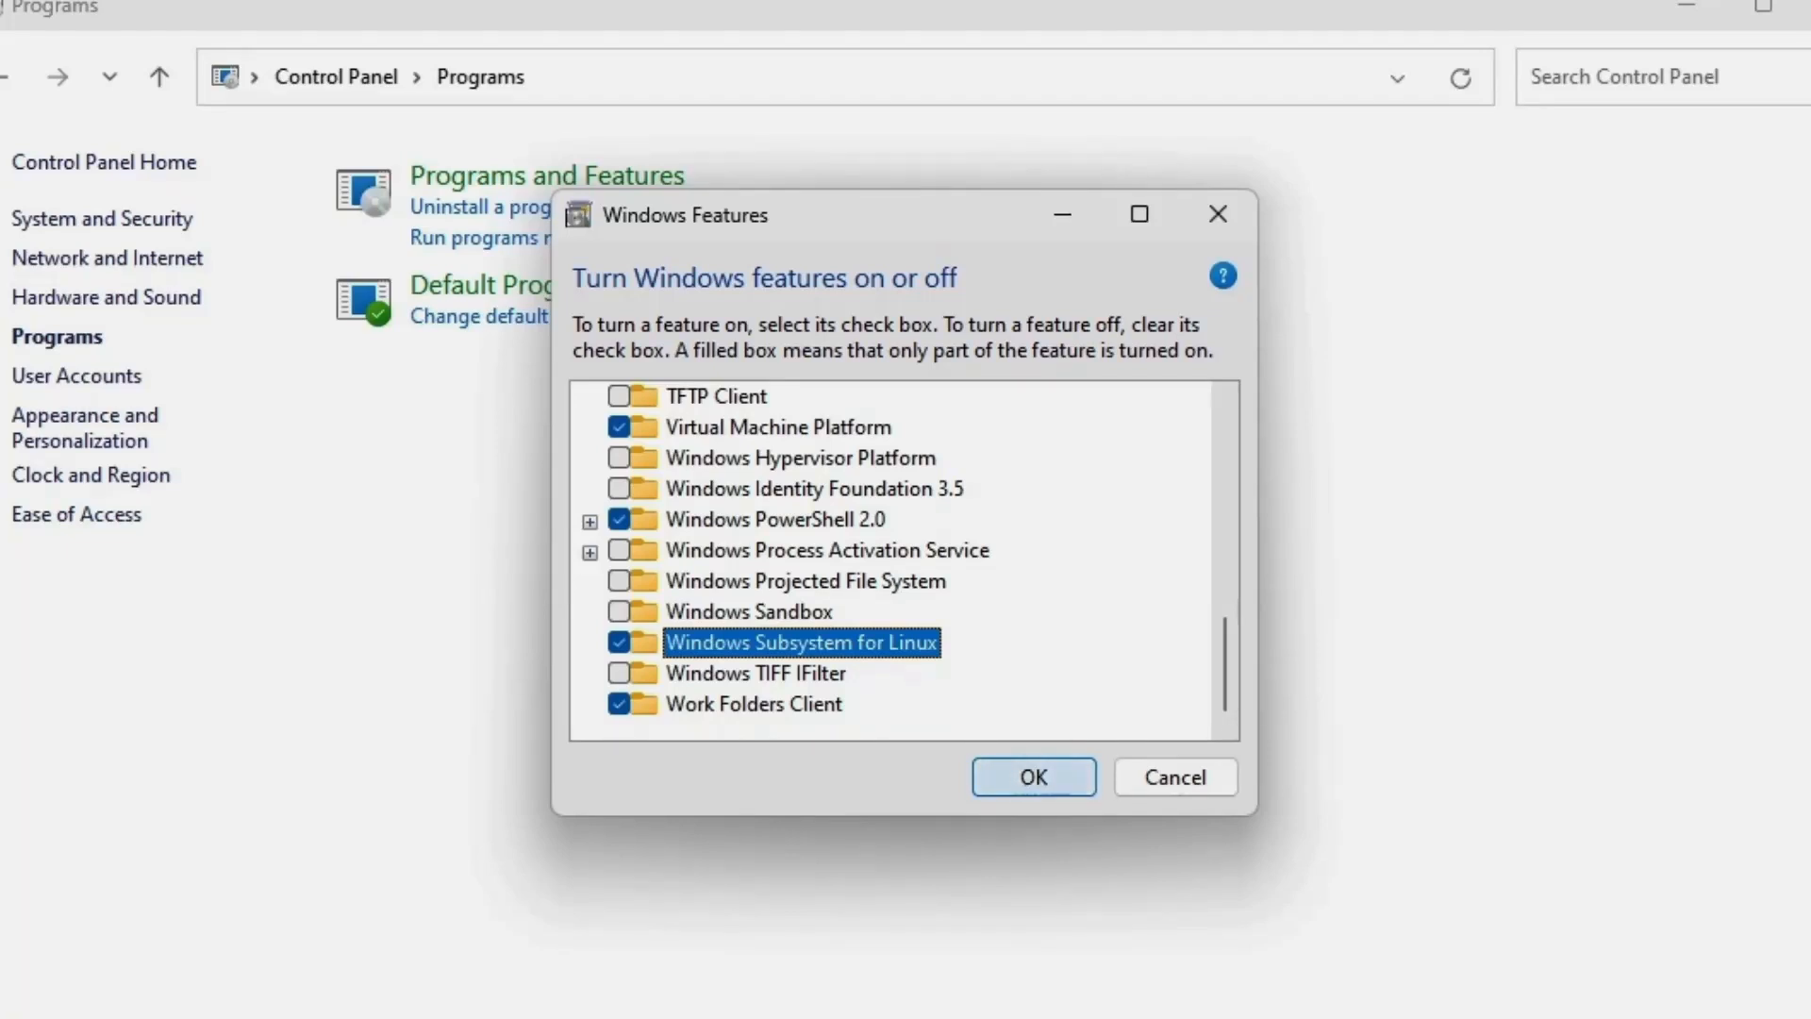
{"action": "left_click", "coordinate": [1034, 776]}
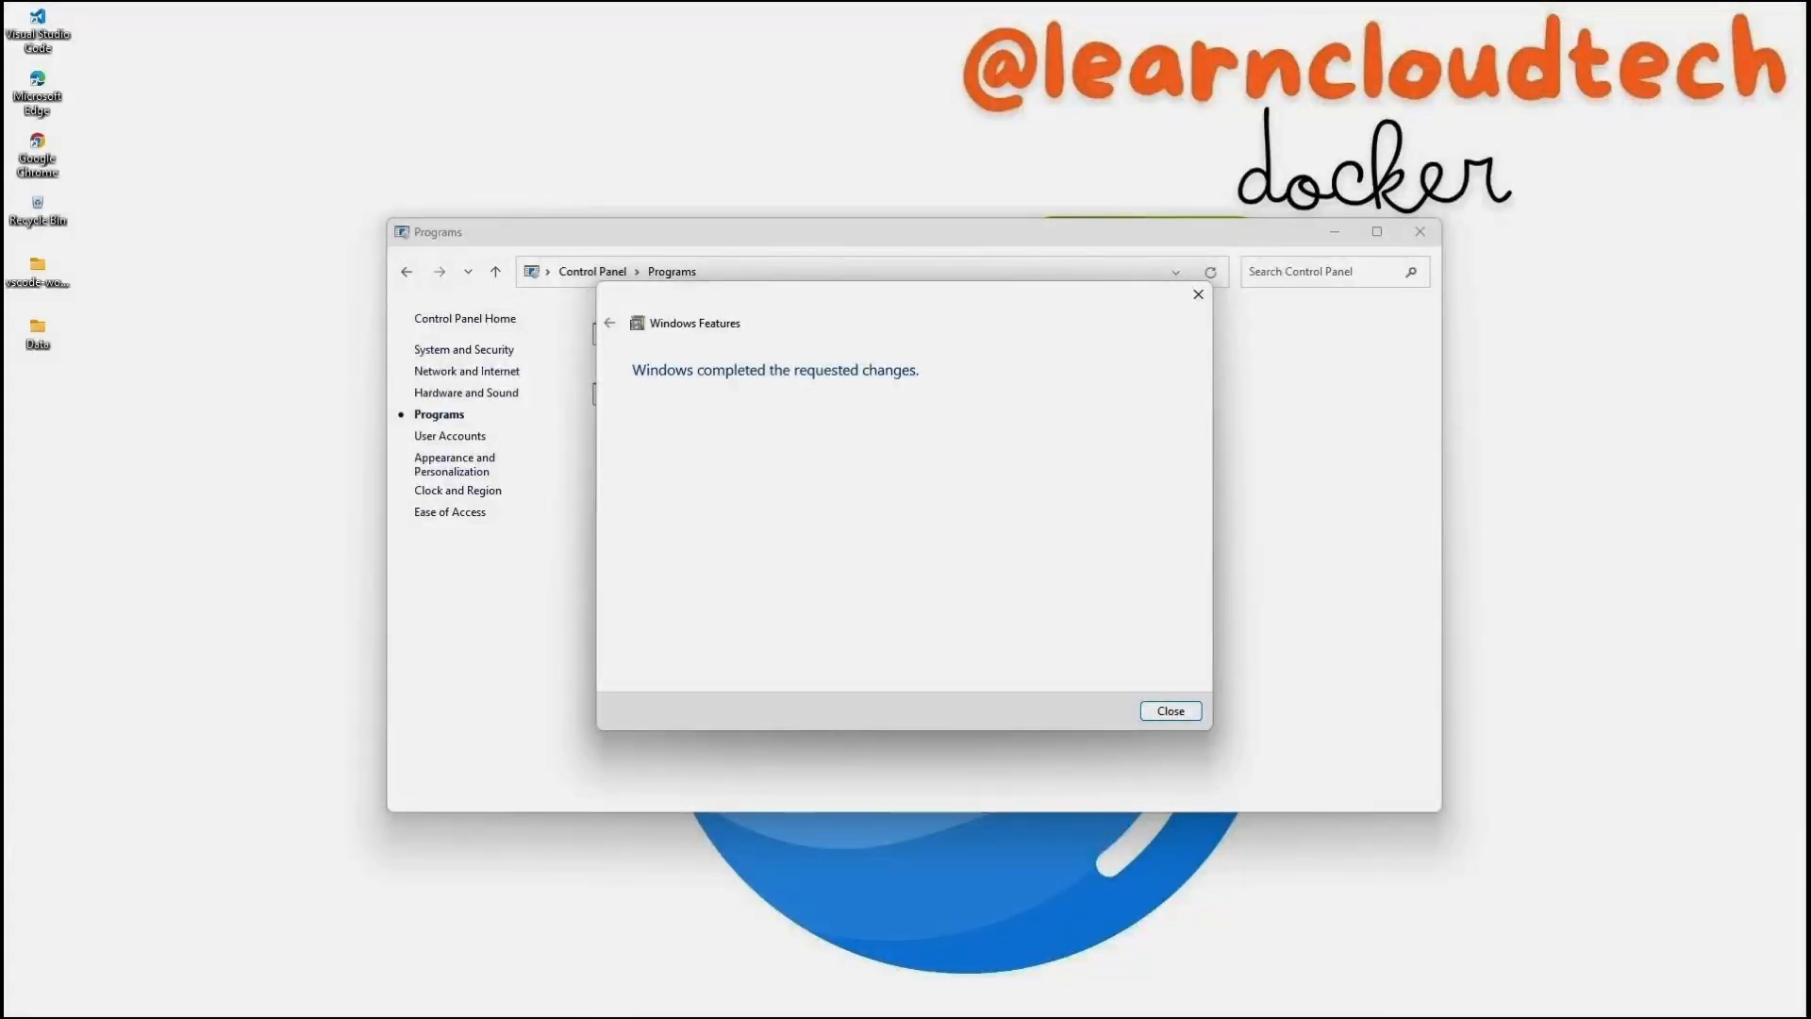
{"action": "left_click", "coordinate": [1170, 710]}
{"action": "left_click", "coordinate": [1420, 231]}
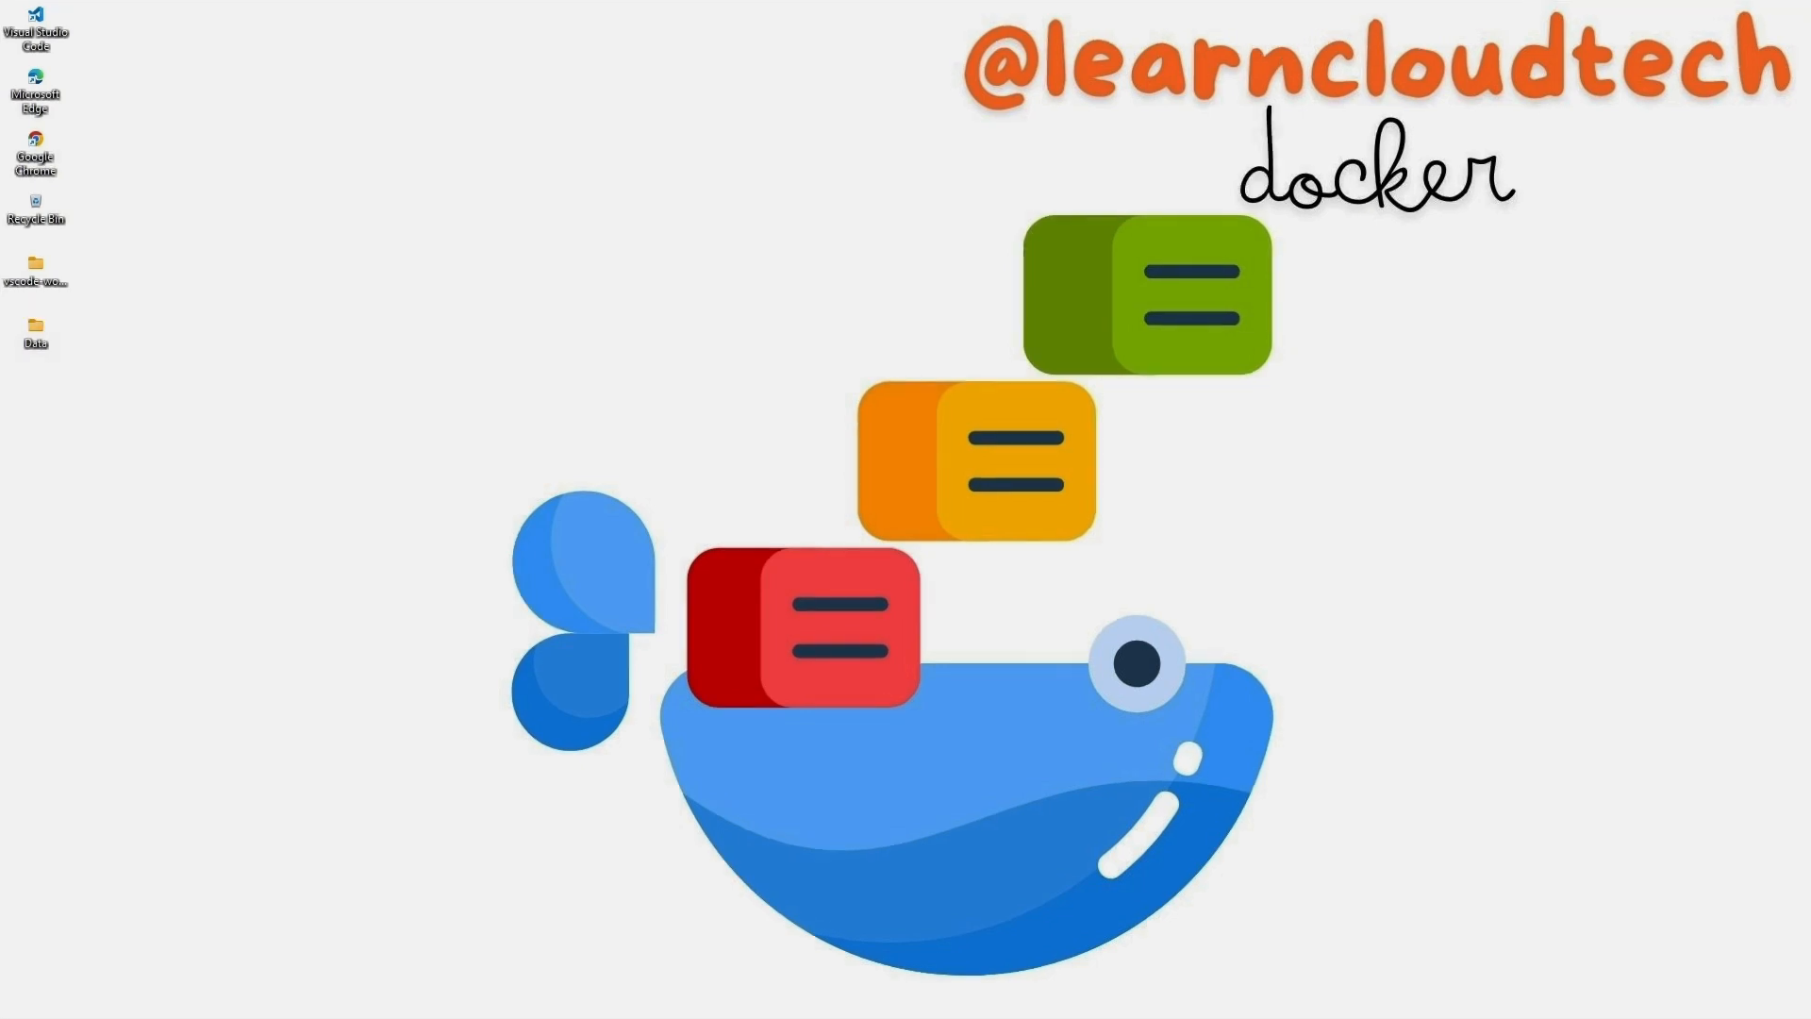
Reopen the Windows Features dialog from the Programs section of Control Panel
{"action": "key", "text": "super"}
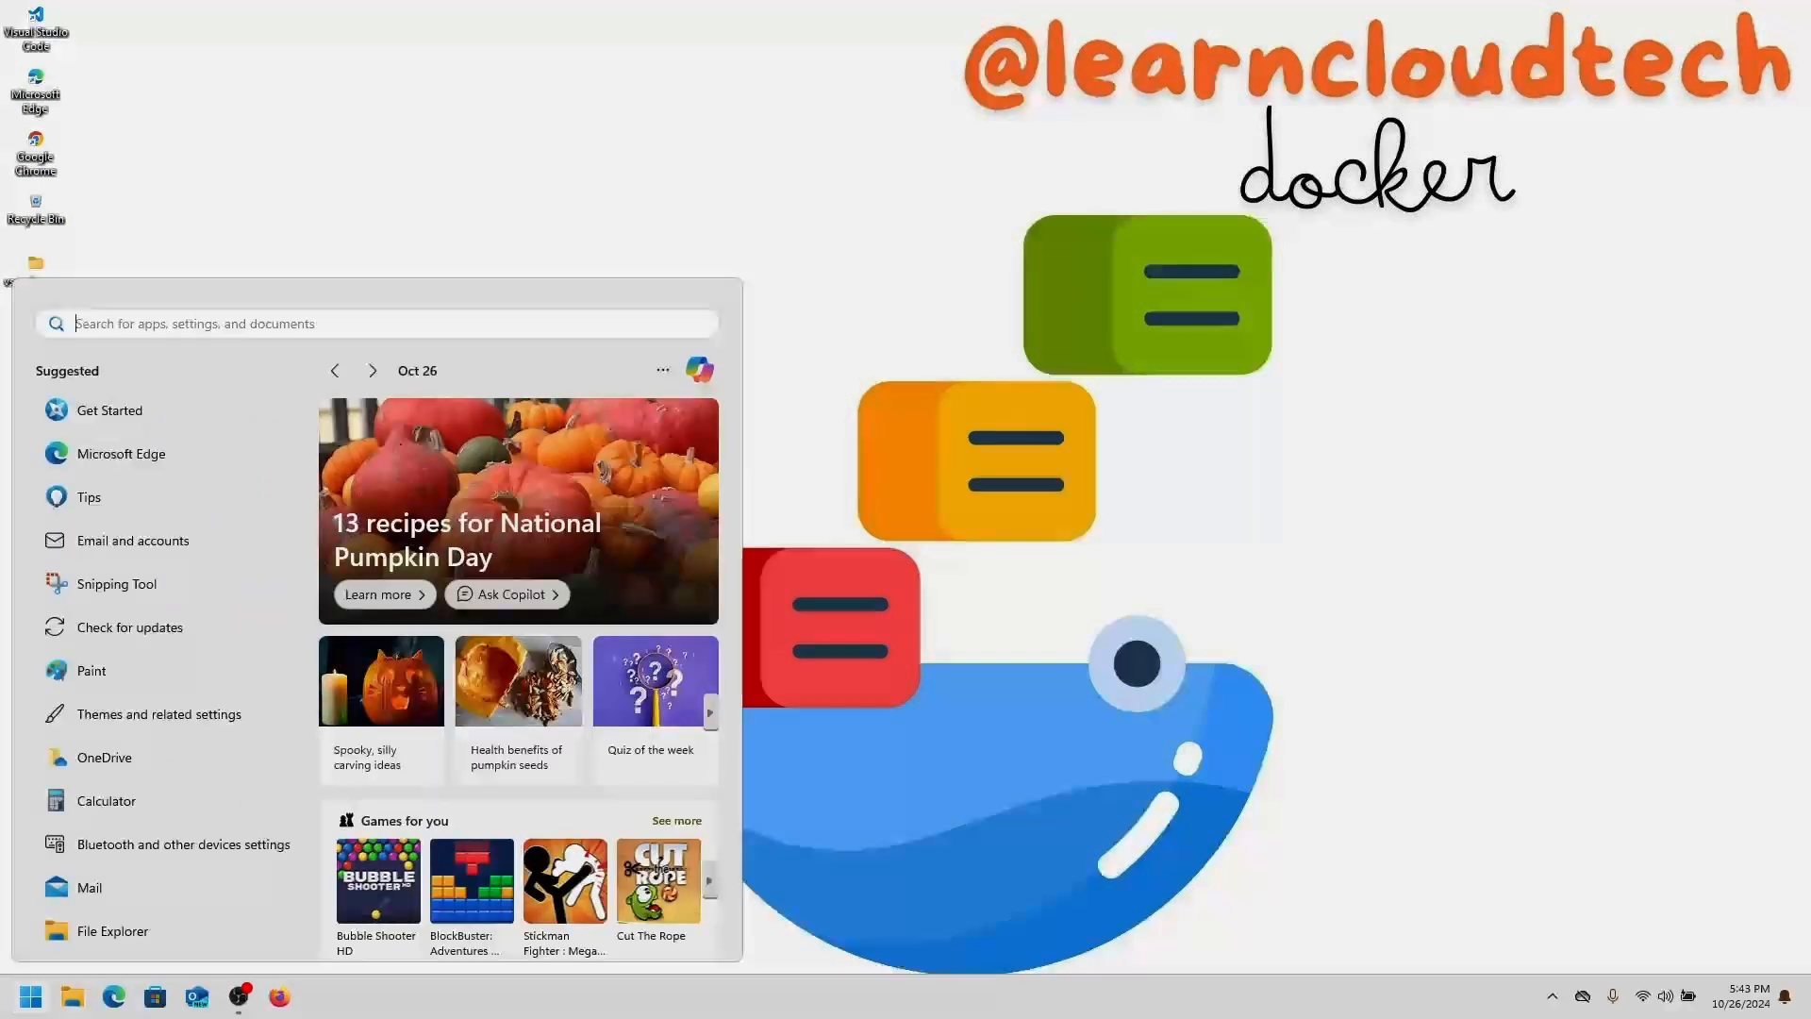
{"action": "type", "text": "control"}
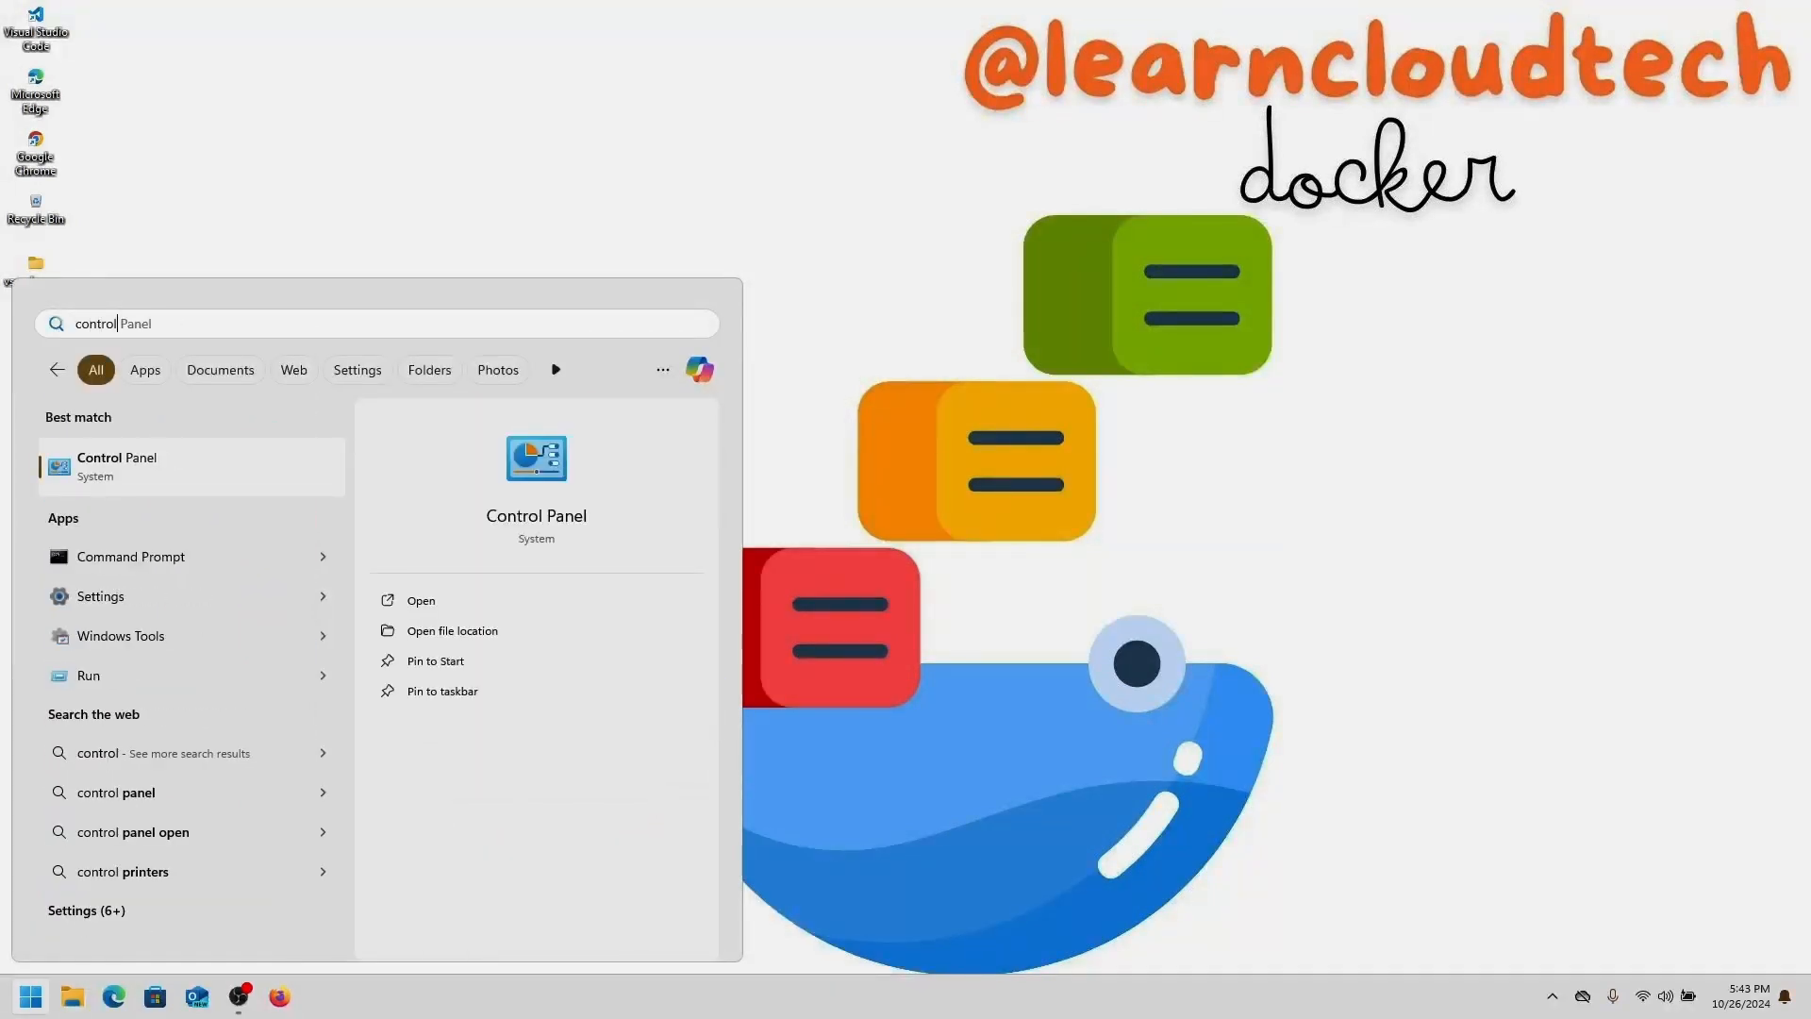
{"action": "key", "text": "Return"}
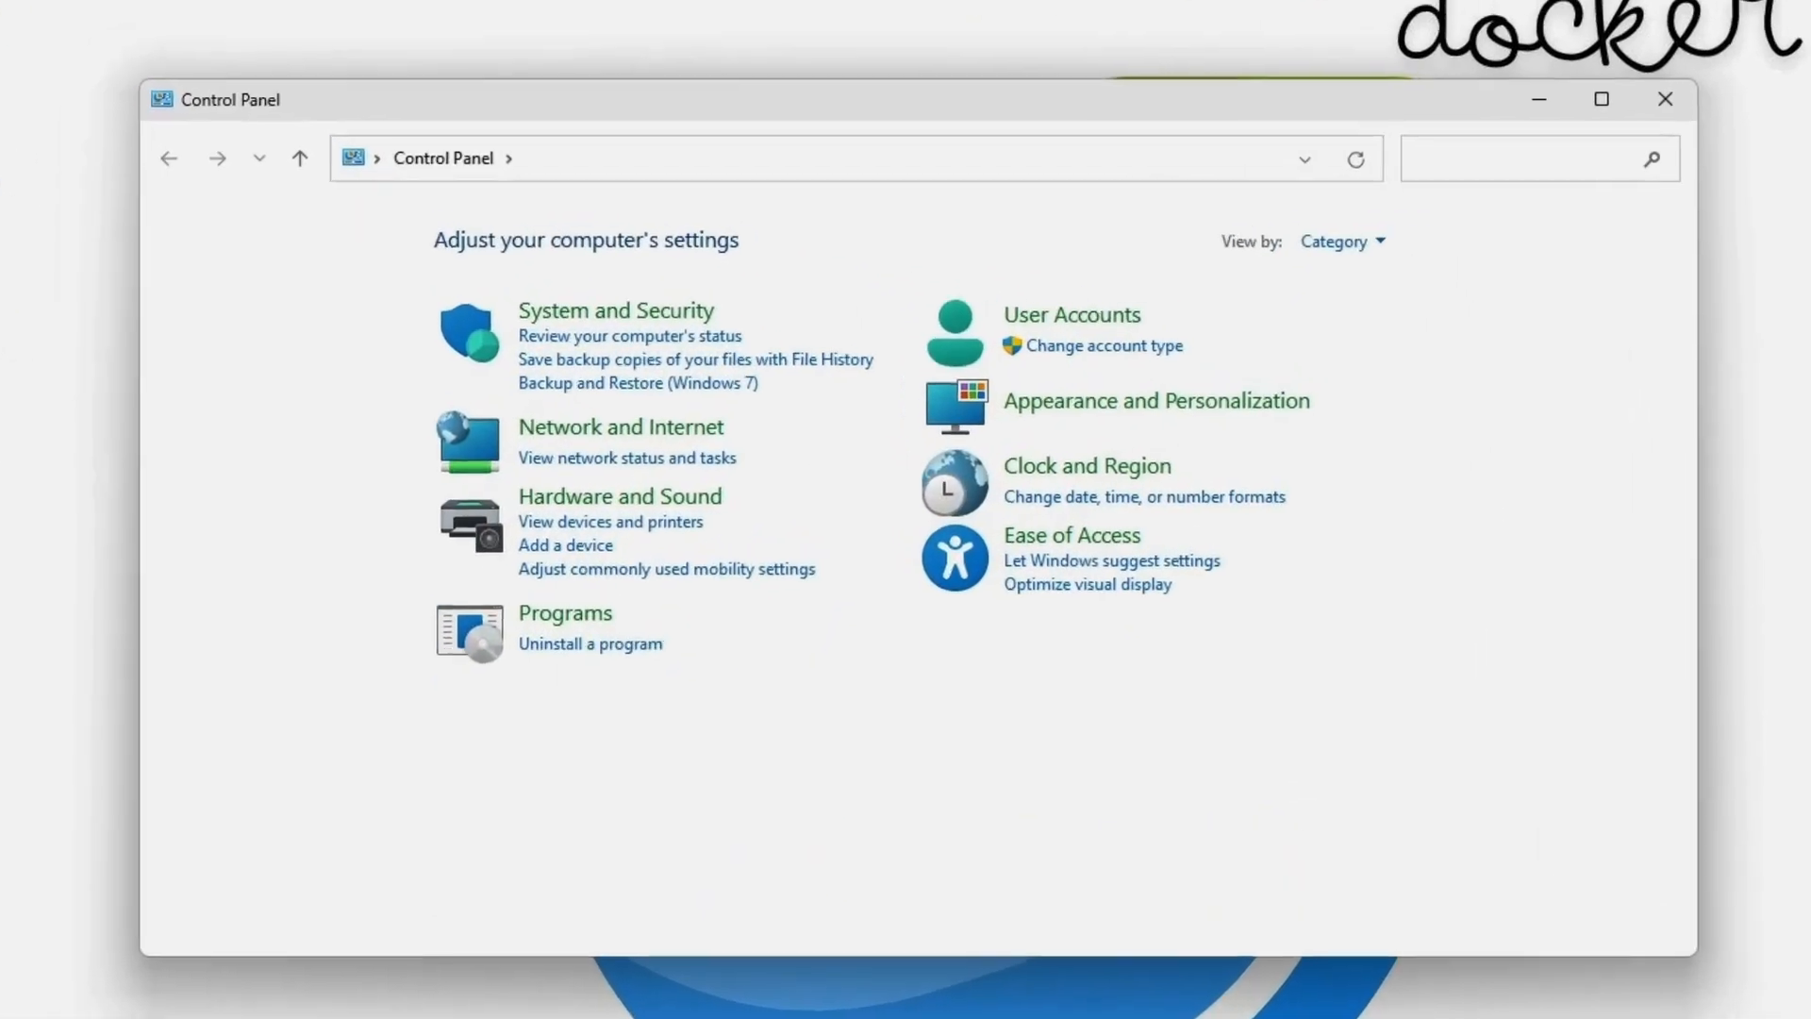
{"action": "left_click", "coordinate": [565, 613]}
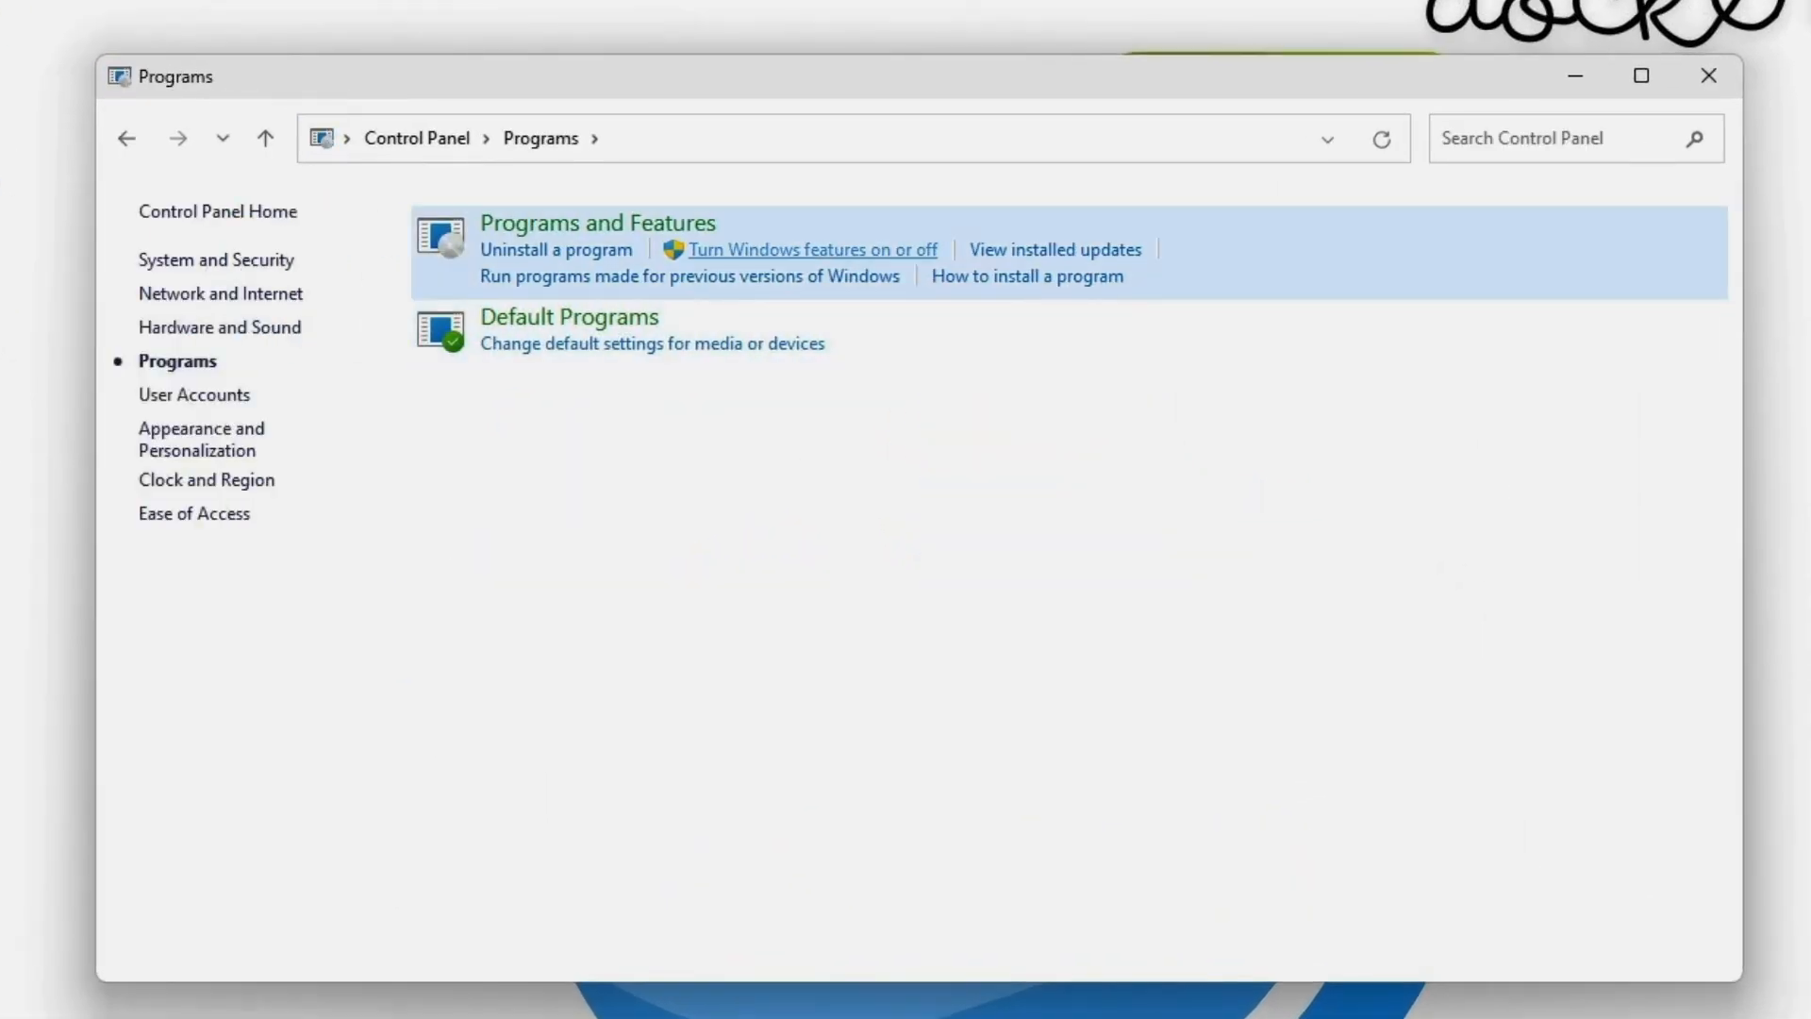
{"action": "left_click", "coordinate": [812, 249]}
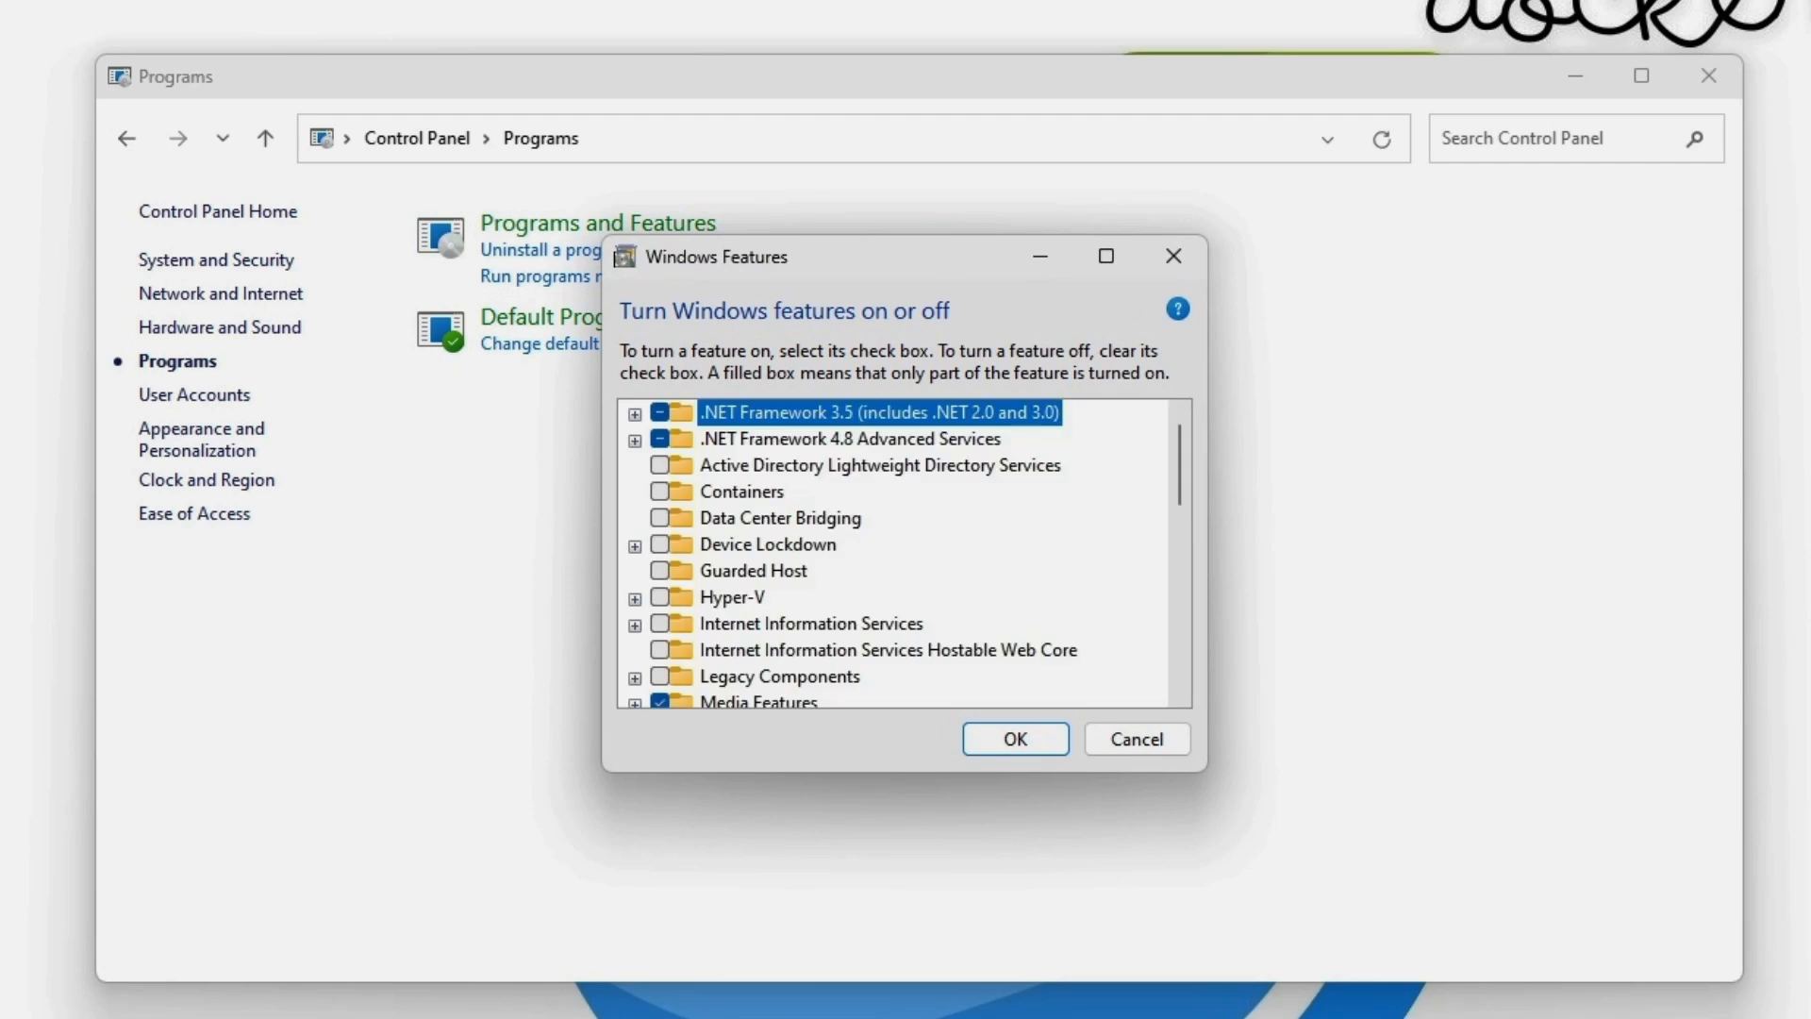
Check the Windows Subsystem for Linux entry in the feature list, accept the dialog, and close Control Panel
{"action": "scroll", "coordinate": [891, 554], "scroll_direction": "down", "scroll_amount": 6}
{"action": "scroll", "coordinate": [891, 554], "scroll_direction": "down", "scroll_amount": 2}
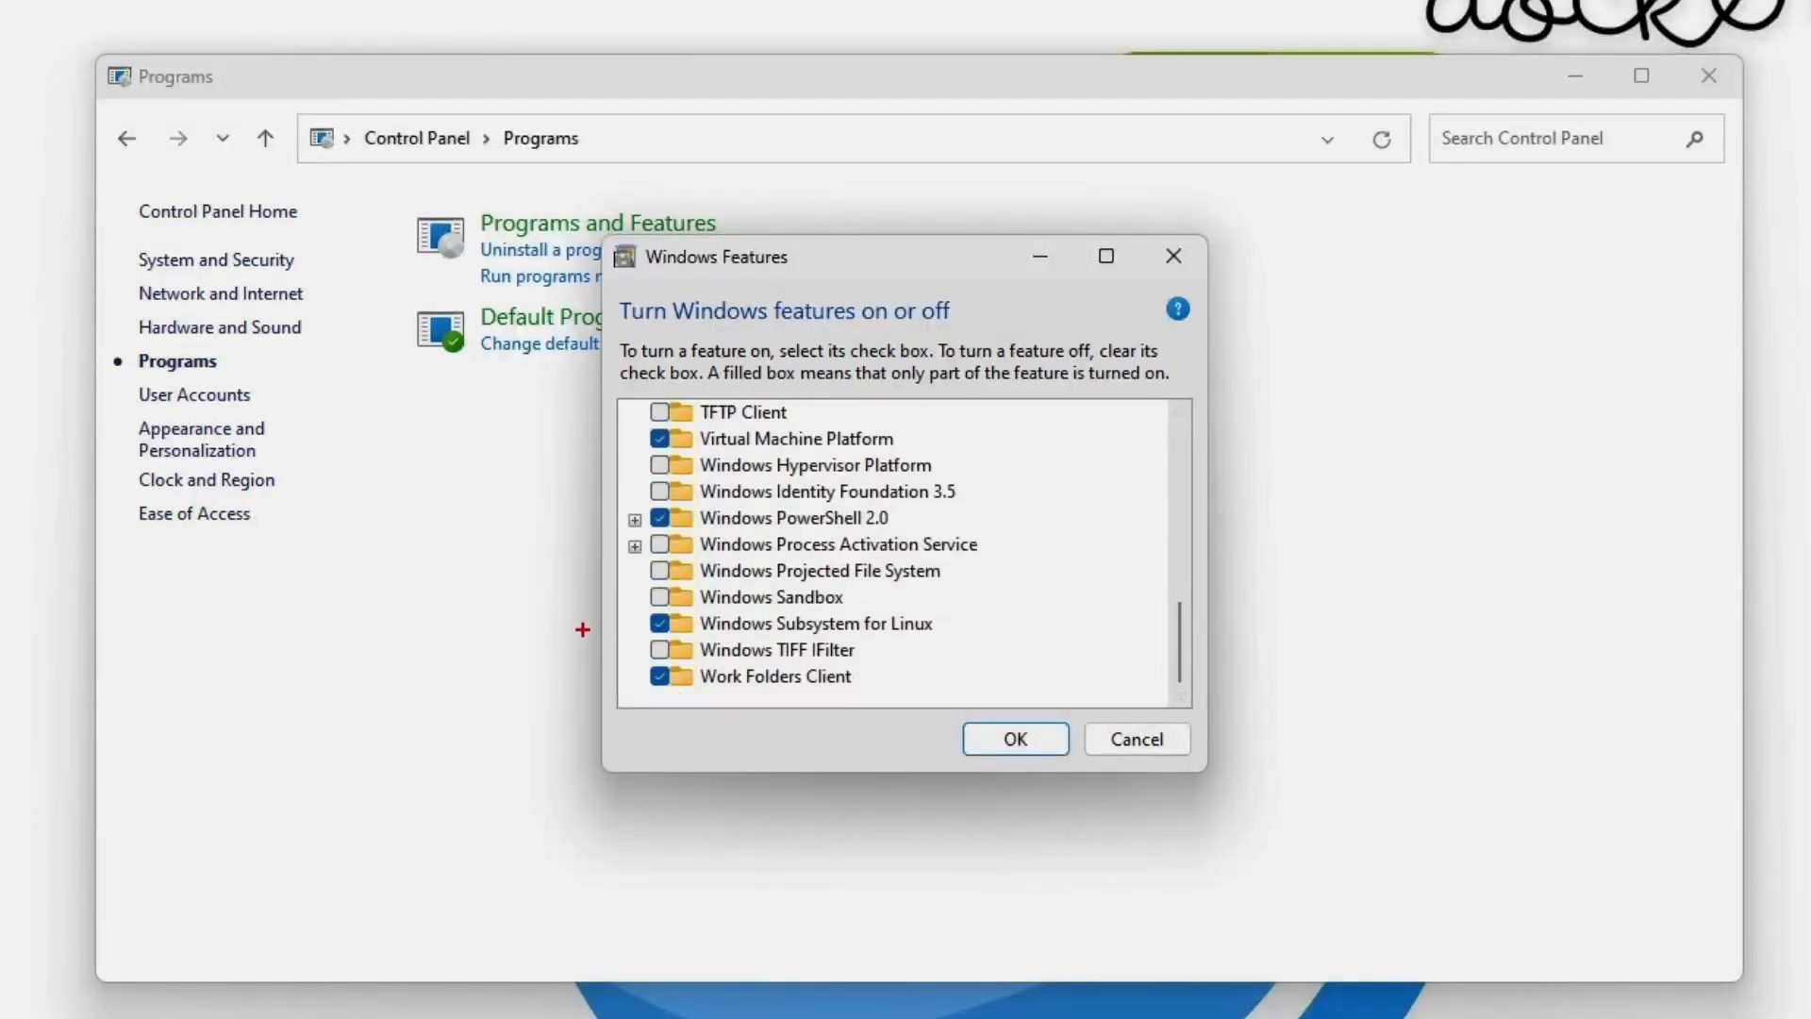
{"action": "left_click_drag", "start_coordinate": [614, 604], "coordinate": [988, 664]}
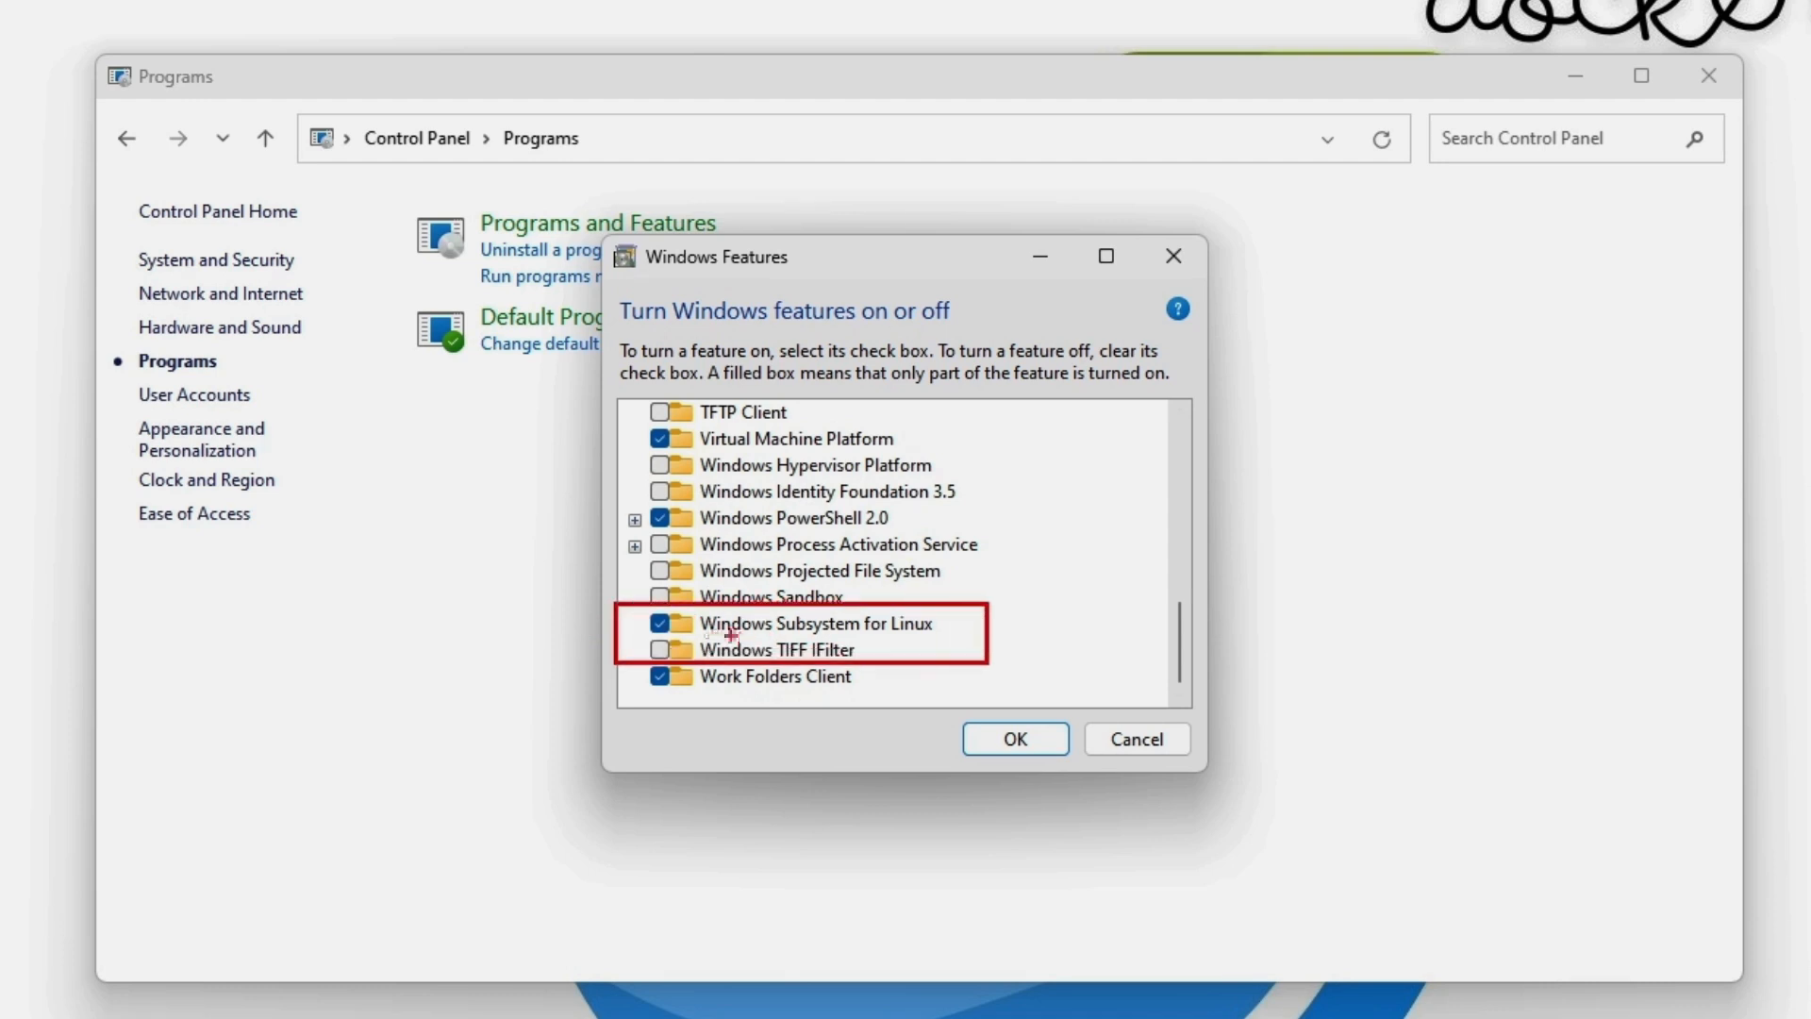
{"action": "key", "text": "Escape"}
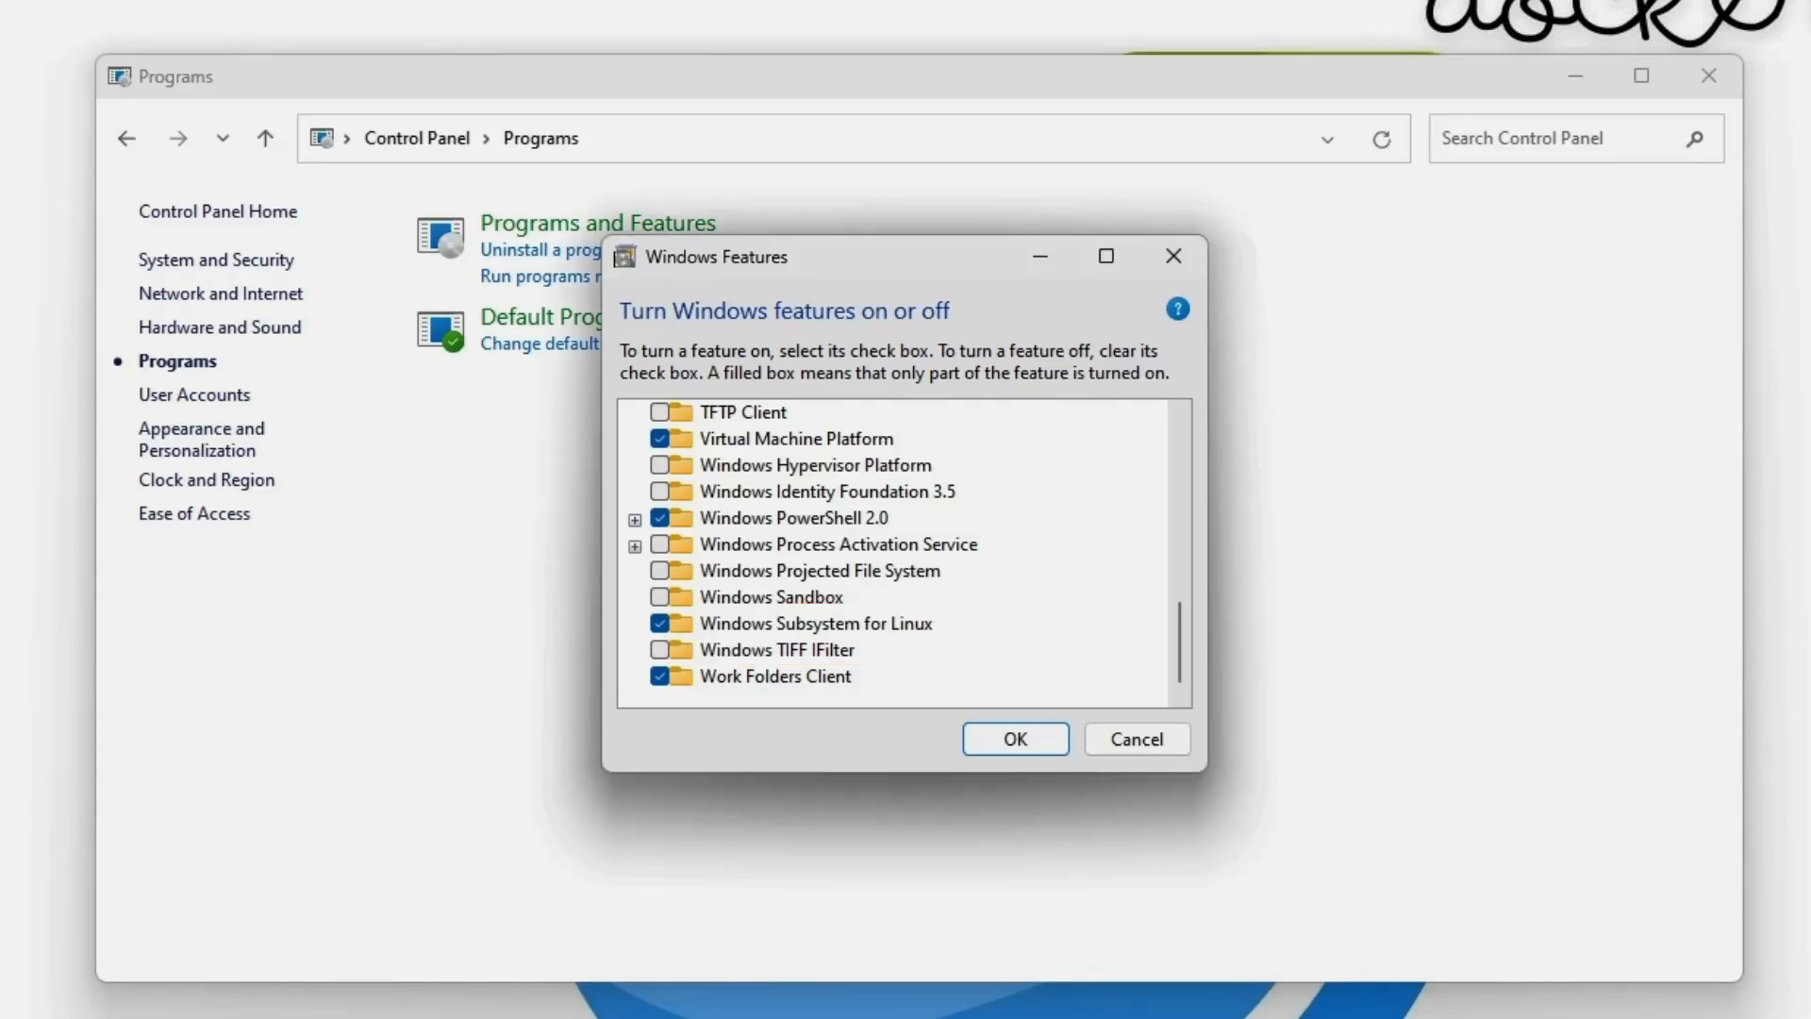
{"action": "left_click", "coordinate": [1015, 739]}
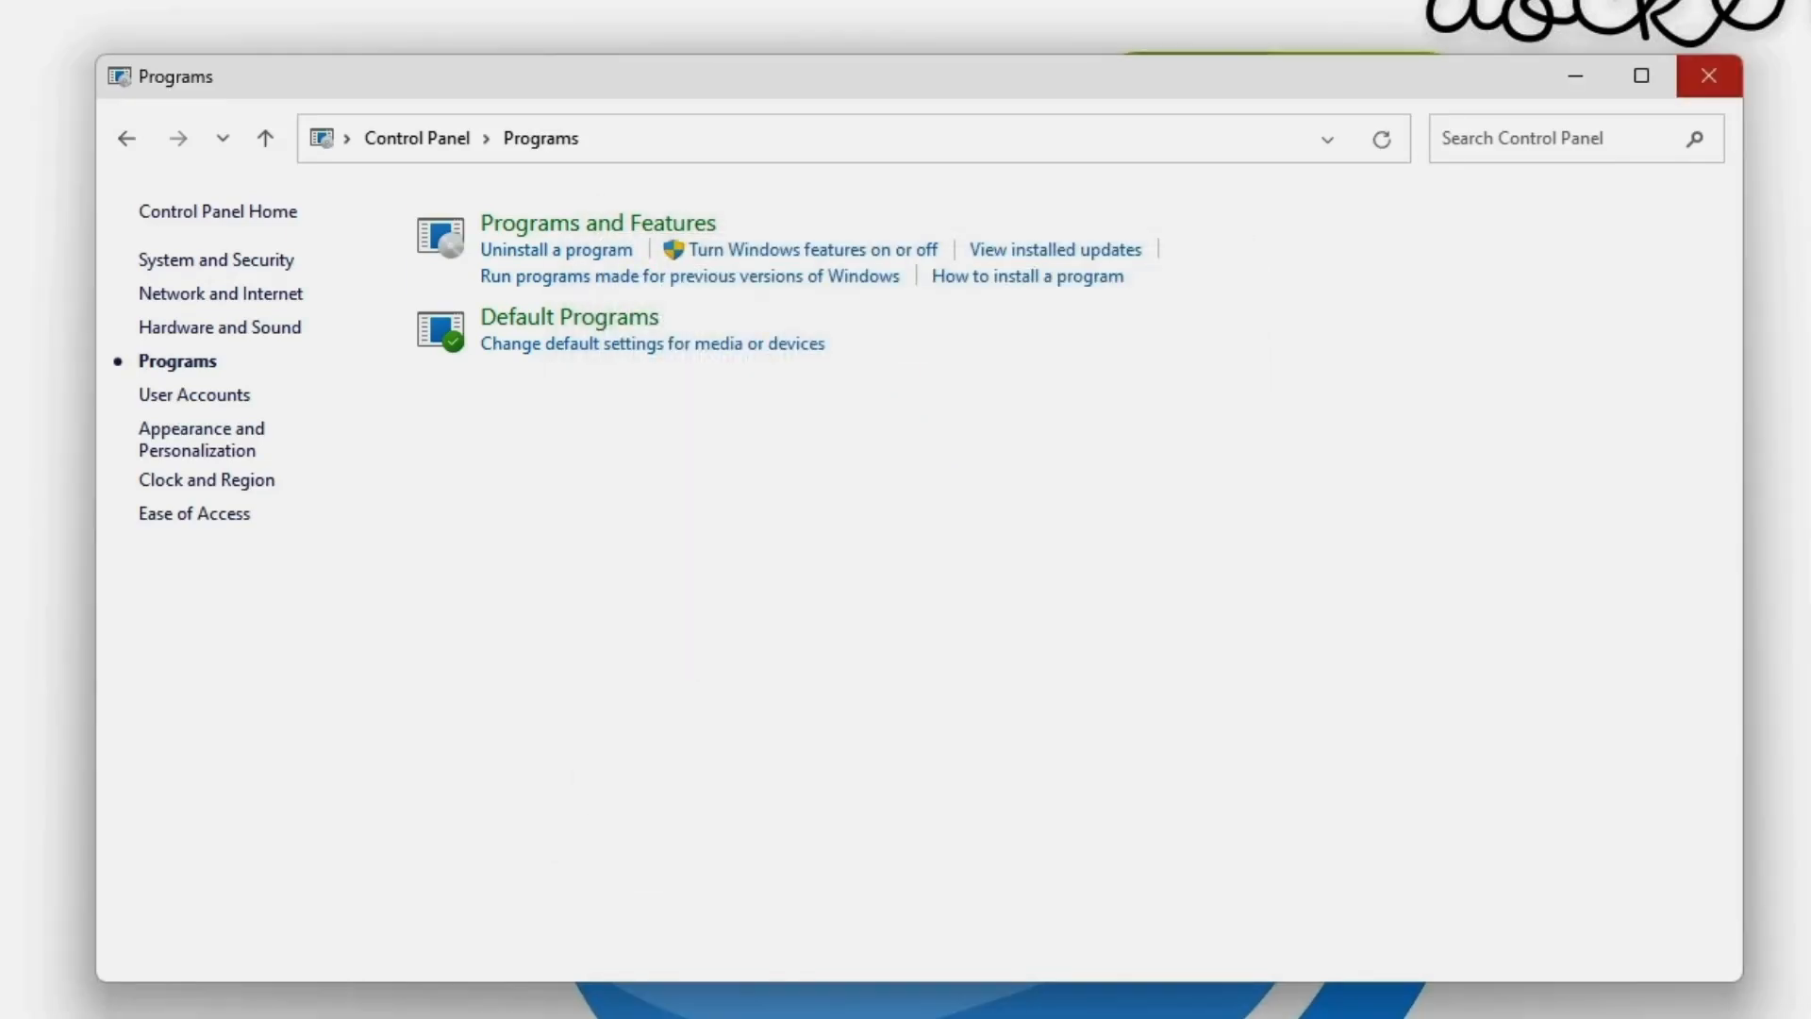
{"action": "left_click", "coordinate": [1708, 76]}
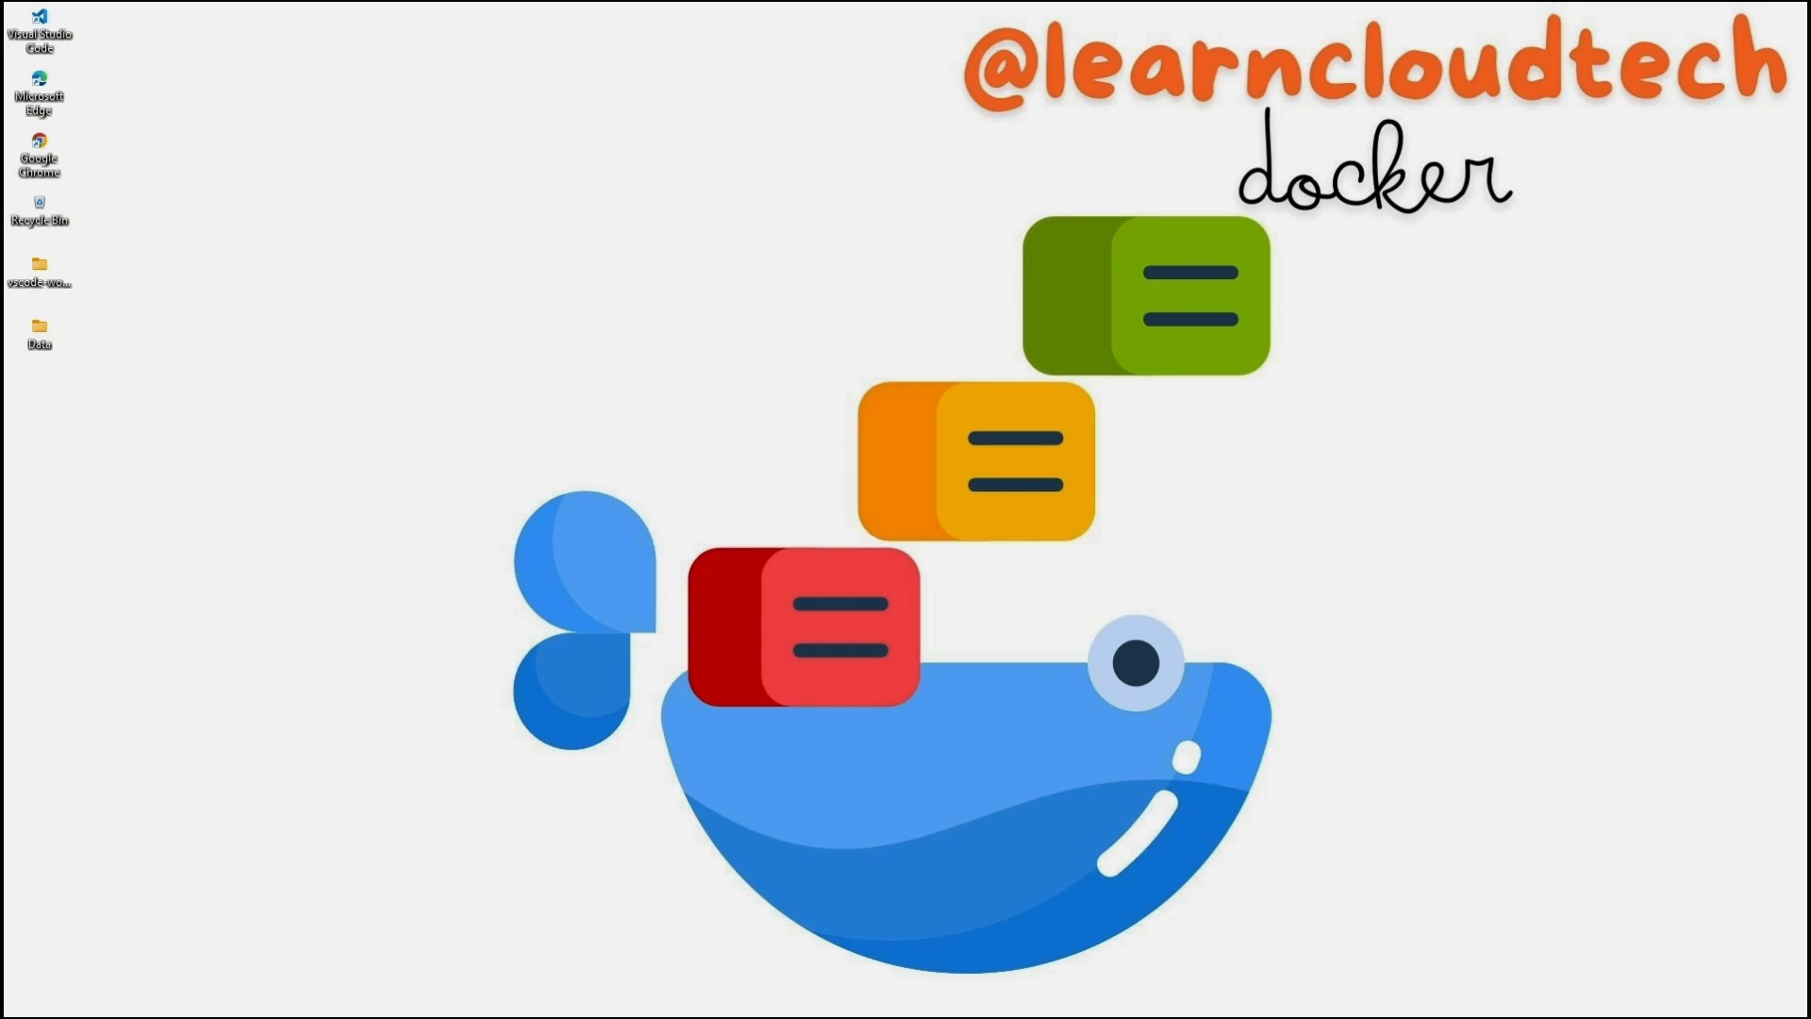
Launch the Docker Desktop Installer from the Downloads folder inside the desktop's Data folder
{"action": "double_click", "coordinate": [39, 332]}
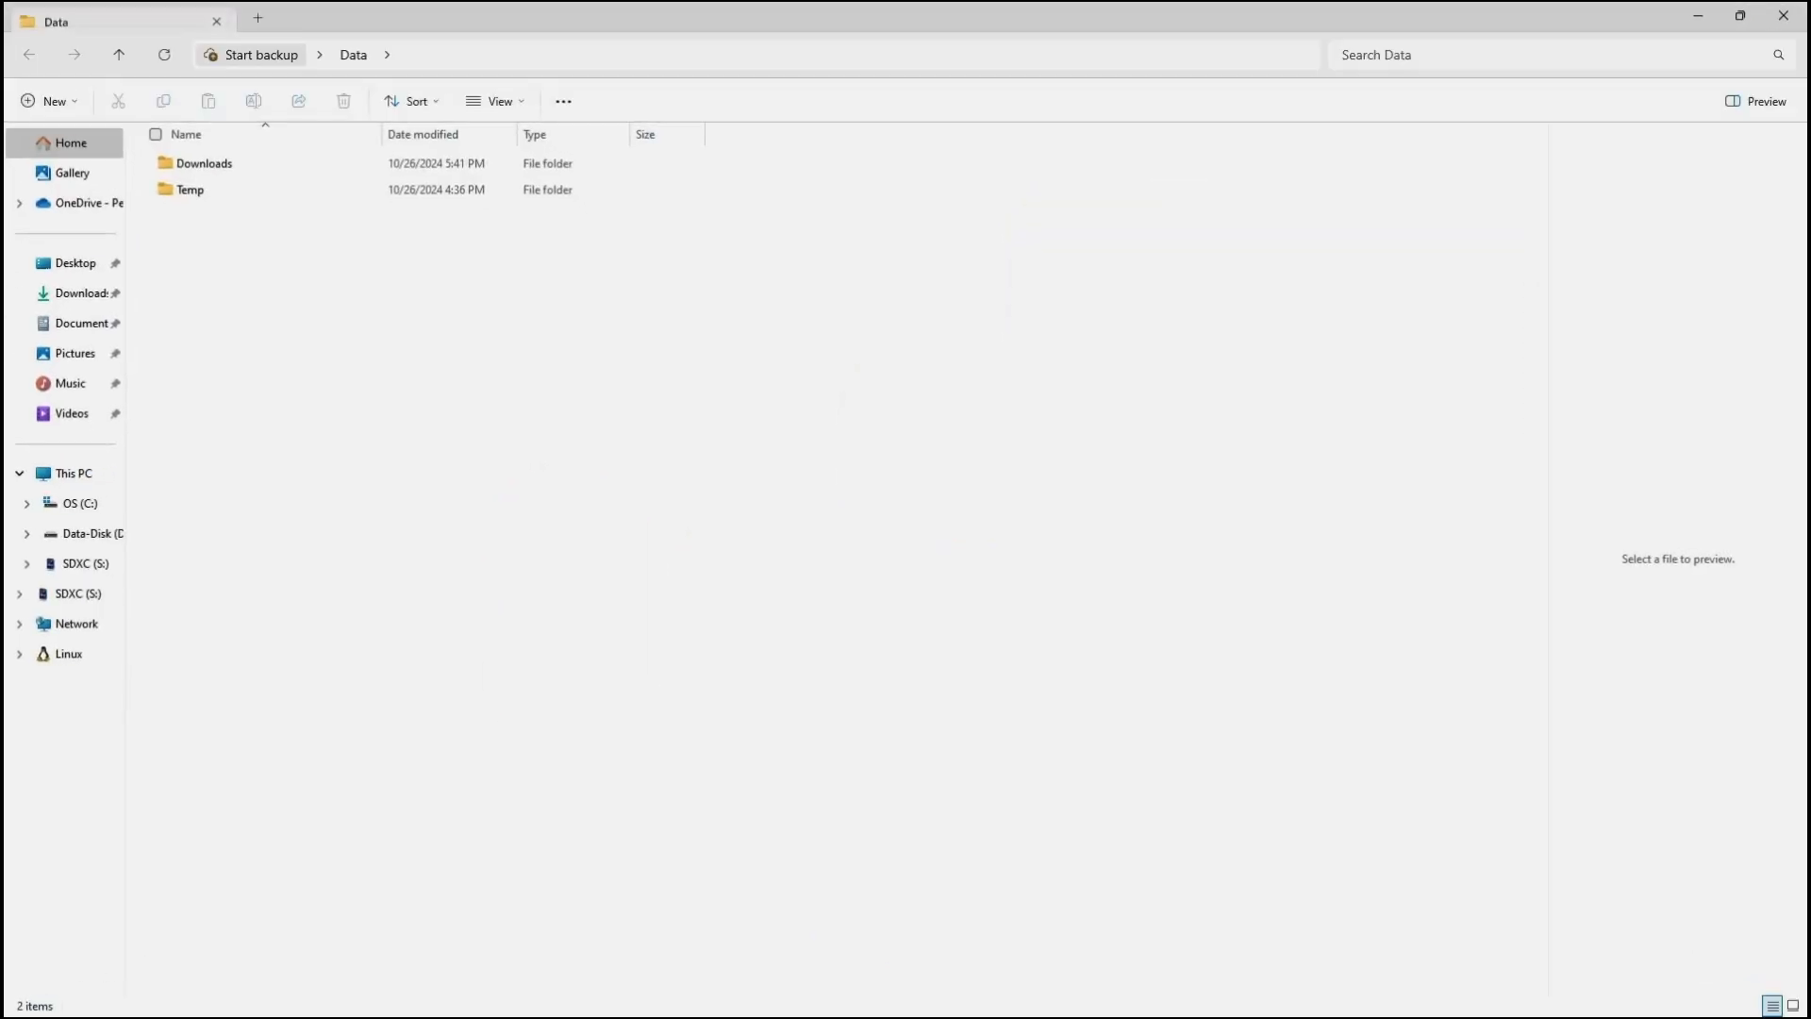
{"action": "double_click", "coordinate": [203, 163]}
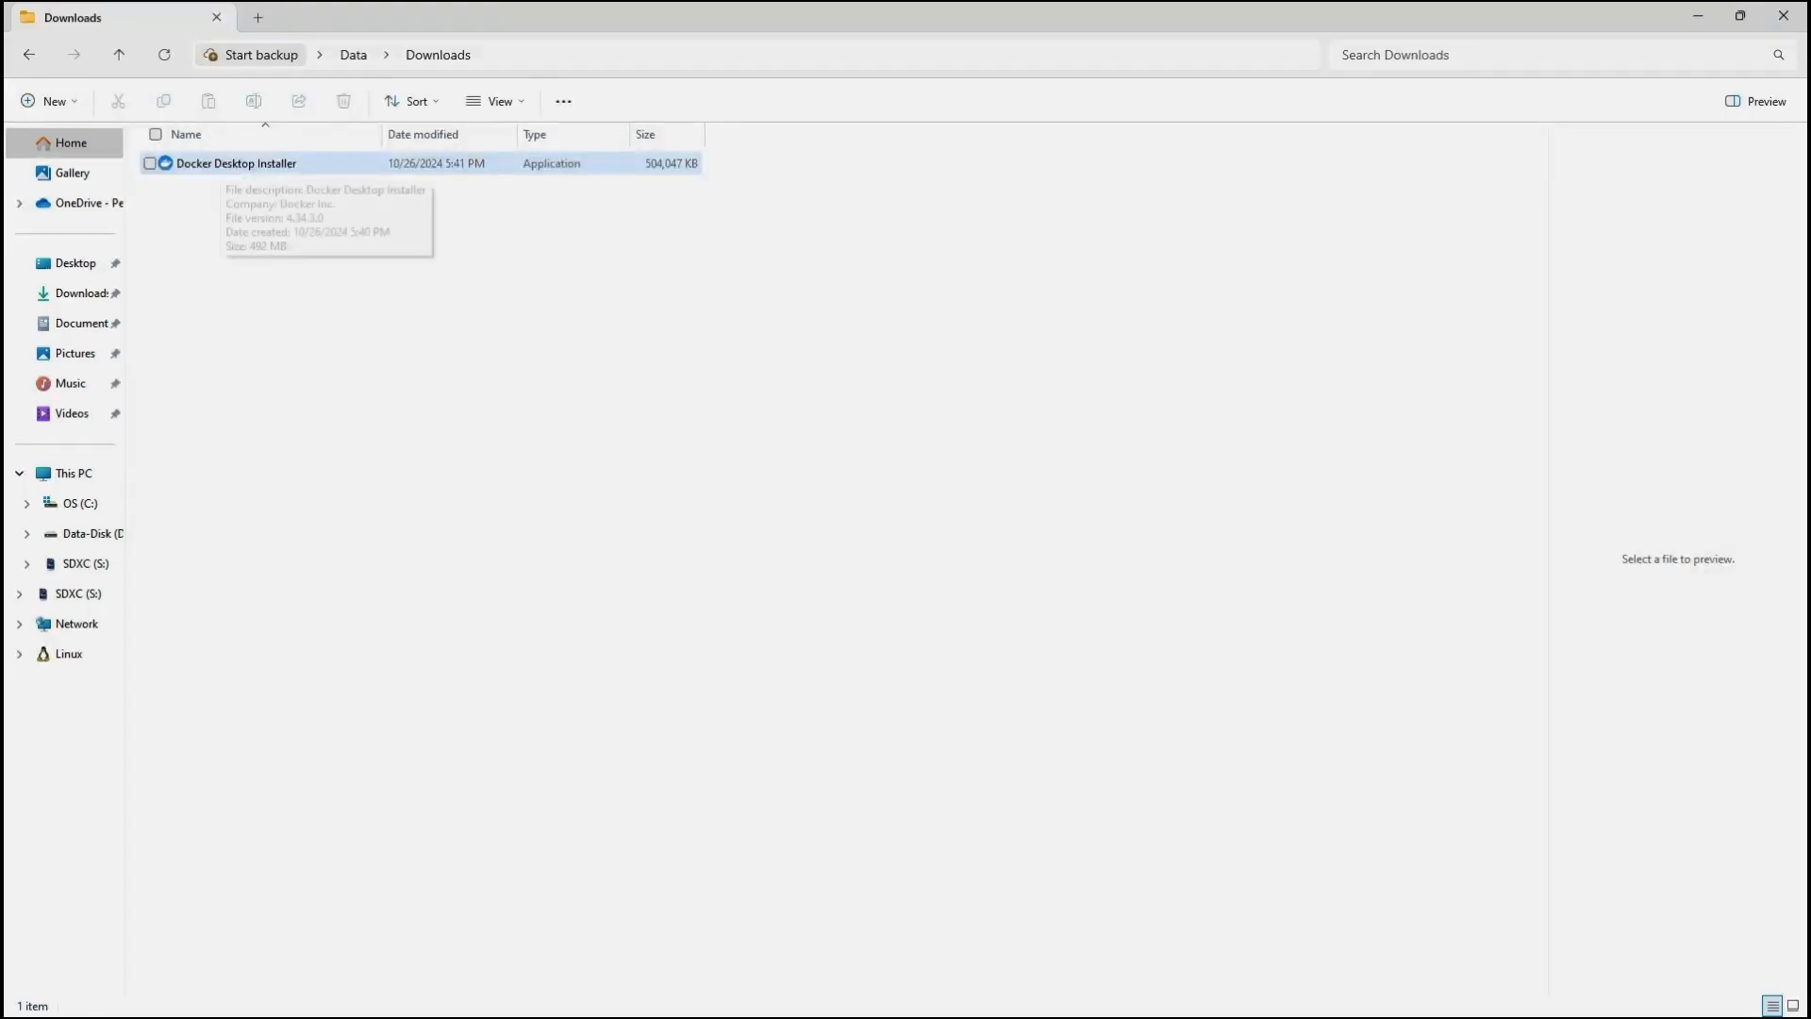
{"action": "double_click", "coordinate": [222, 164]}
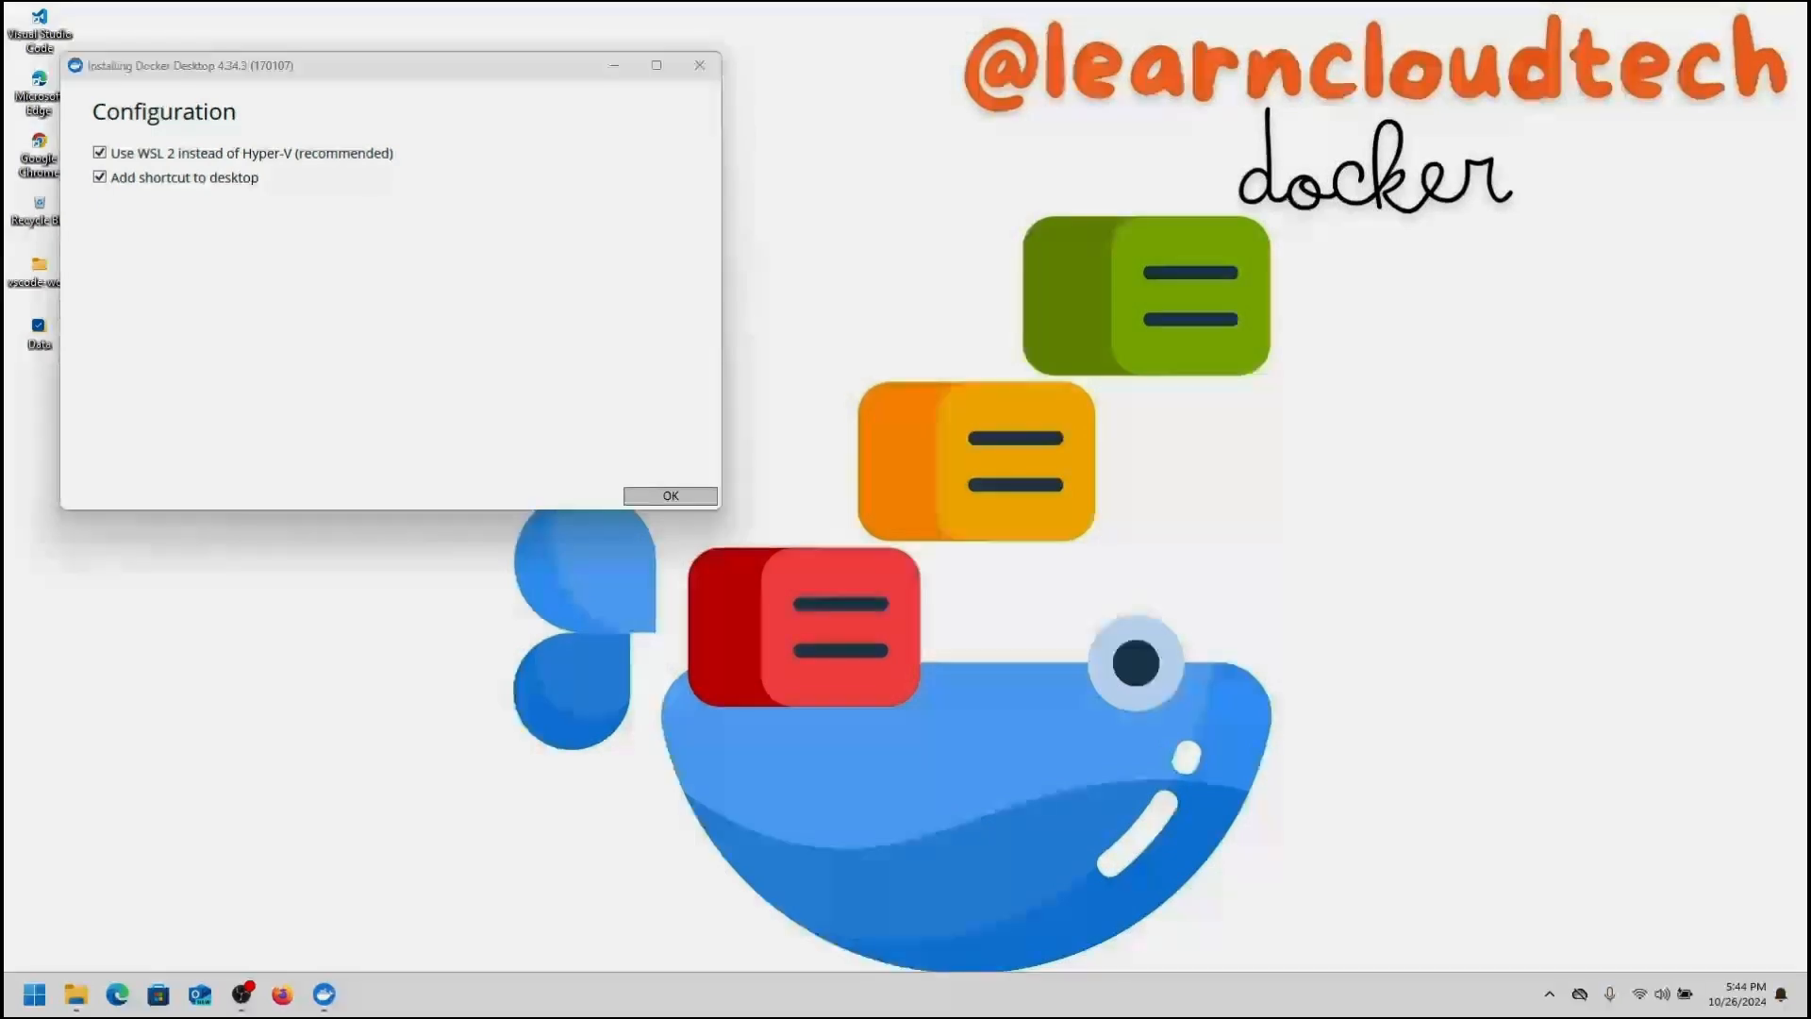
Install Docker Desktop using WSL 2 instead of Hyper-V with a desktop shortcut, and close the installer when it finishes
{"action": "mouse_move", "coordinate": [86, 135]}
{"action": "left_mouse_down"}
{"action": "mouse_move", "coordinate": [418, 203]}
{"action": "mouse_move", "coordinate": [433, 126]}
{"action": "left_mouse_up"}
{"action": "key", "text": "Escape"}
{"action": "left_click", "coordinate": [671, 496]}
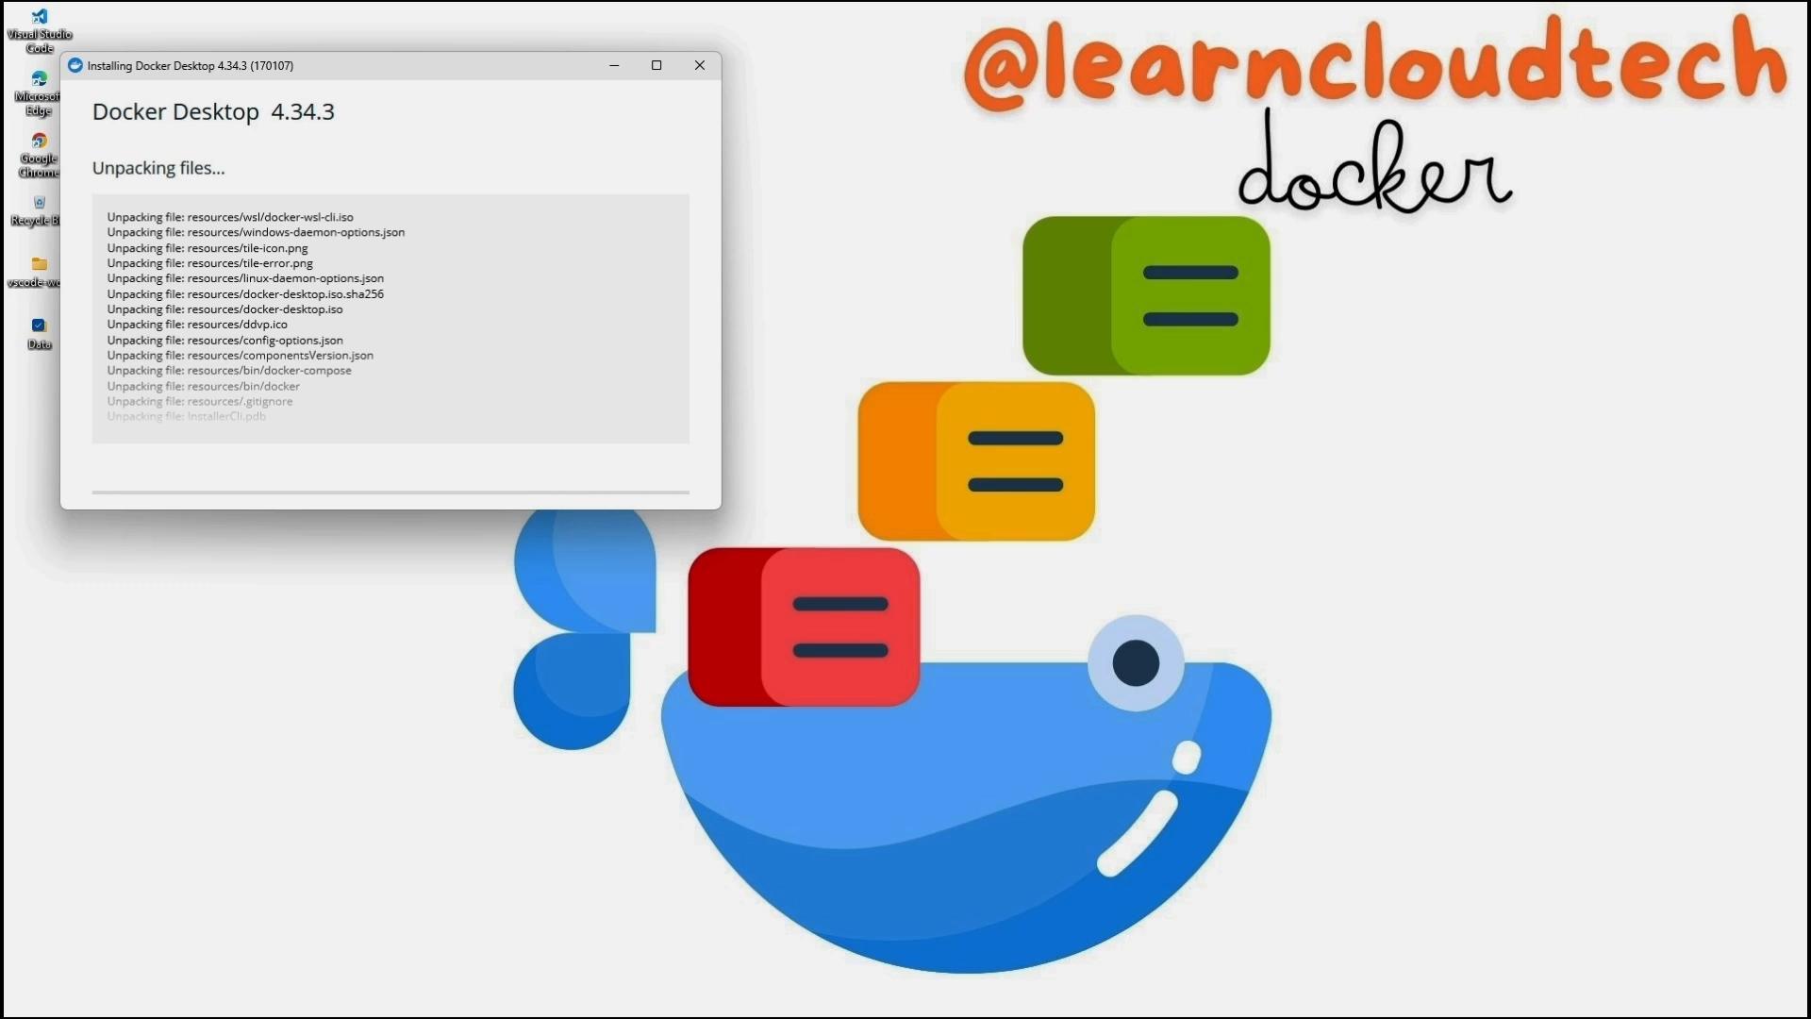
{"action": "left_click_drag", "start_coordinate": [447, 66], "coordinate": [755, 213]}
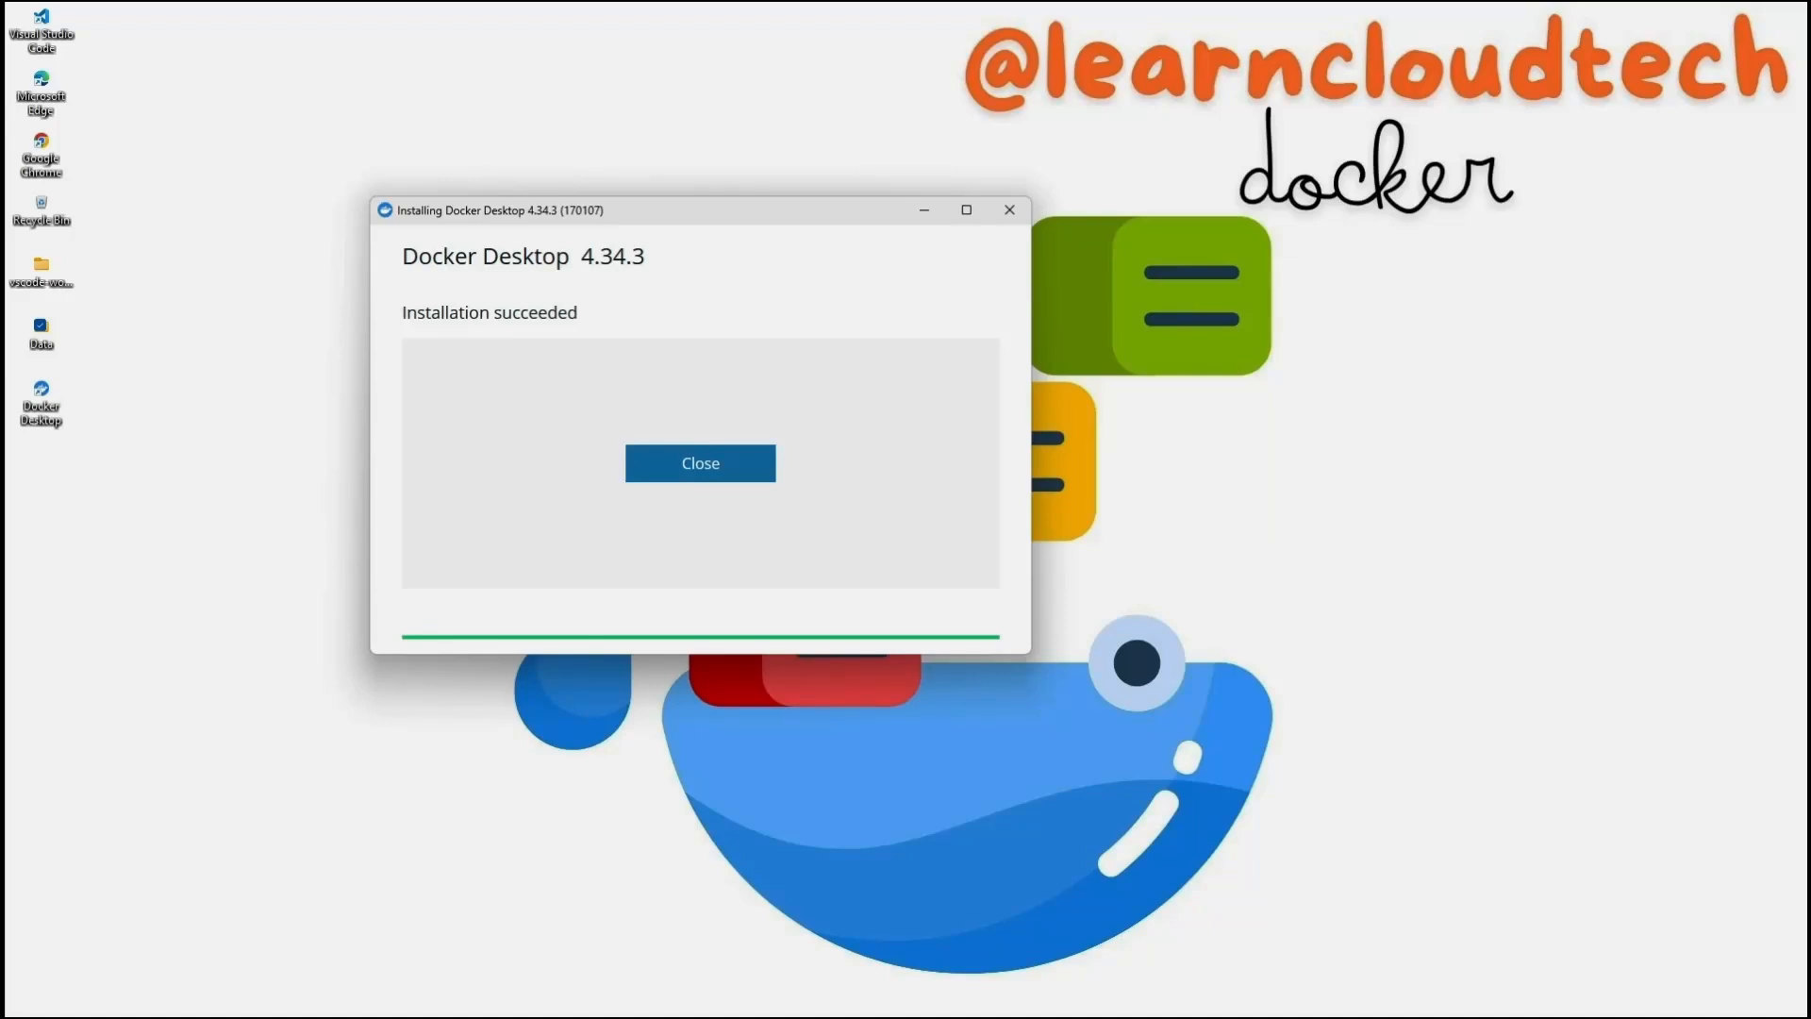
{"action": "left_click", "coordinate": [700, 463]}
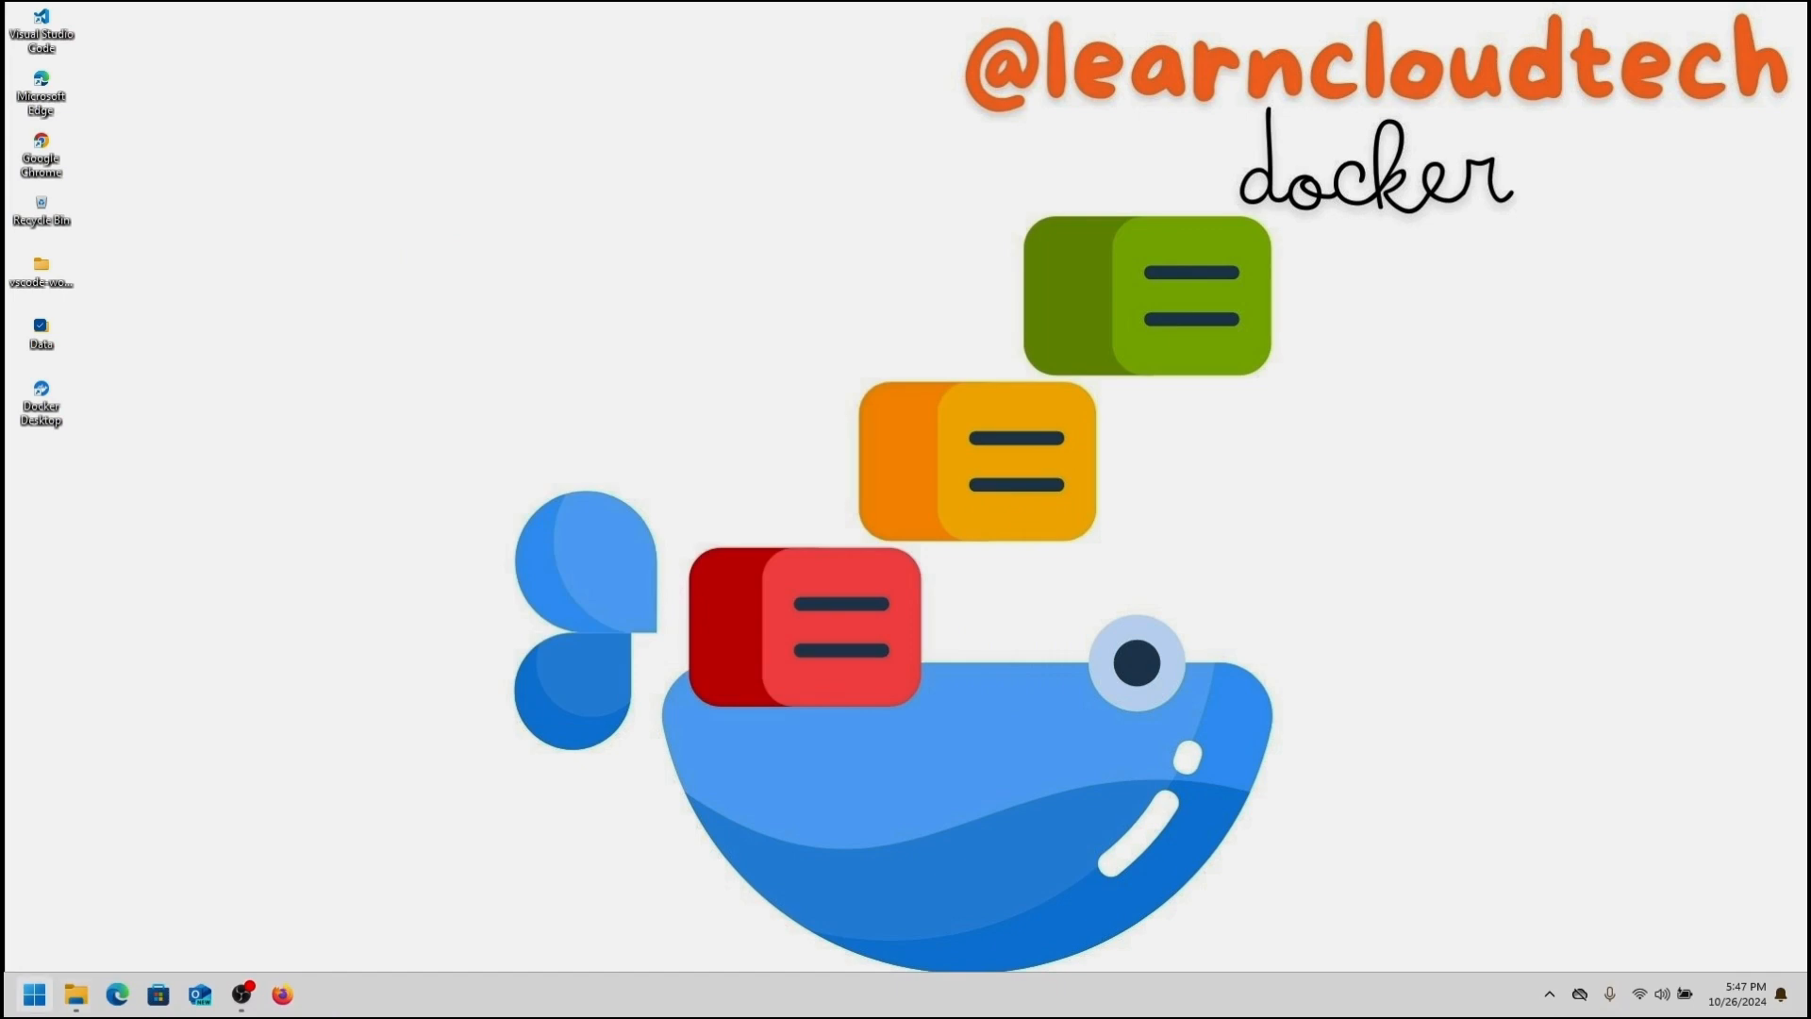
Open a Command Prompt window and a Windows PowerShell window
{"action": "left_click", "coordinate": [35, 994]}
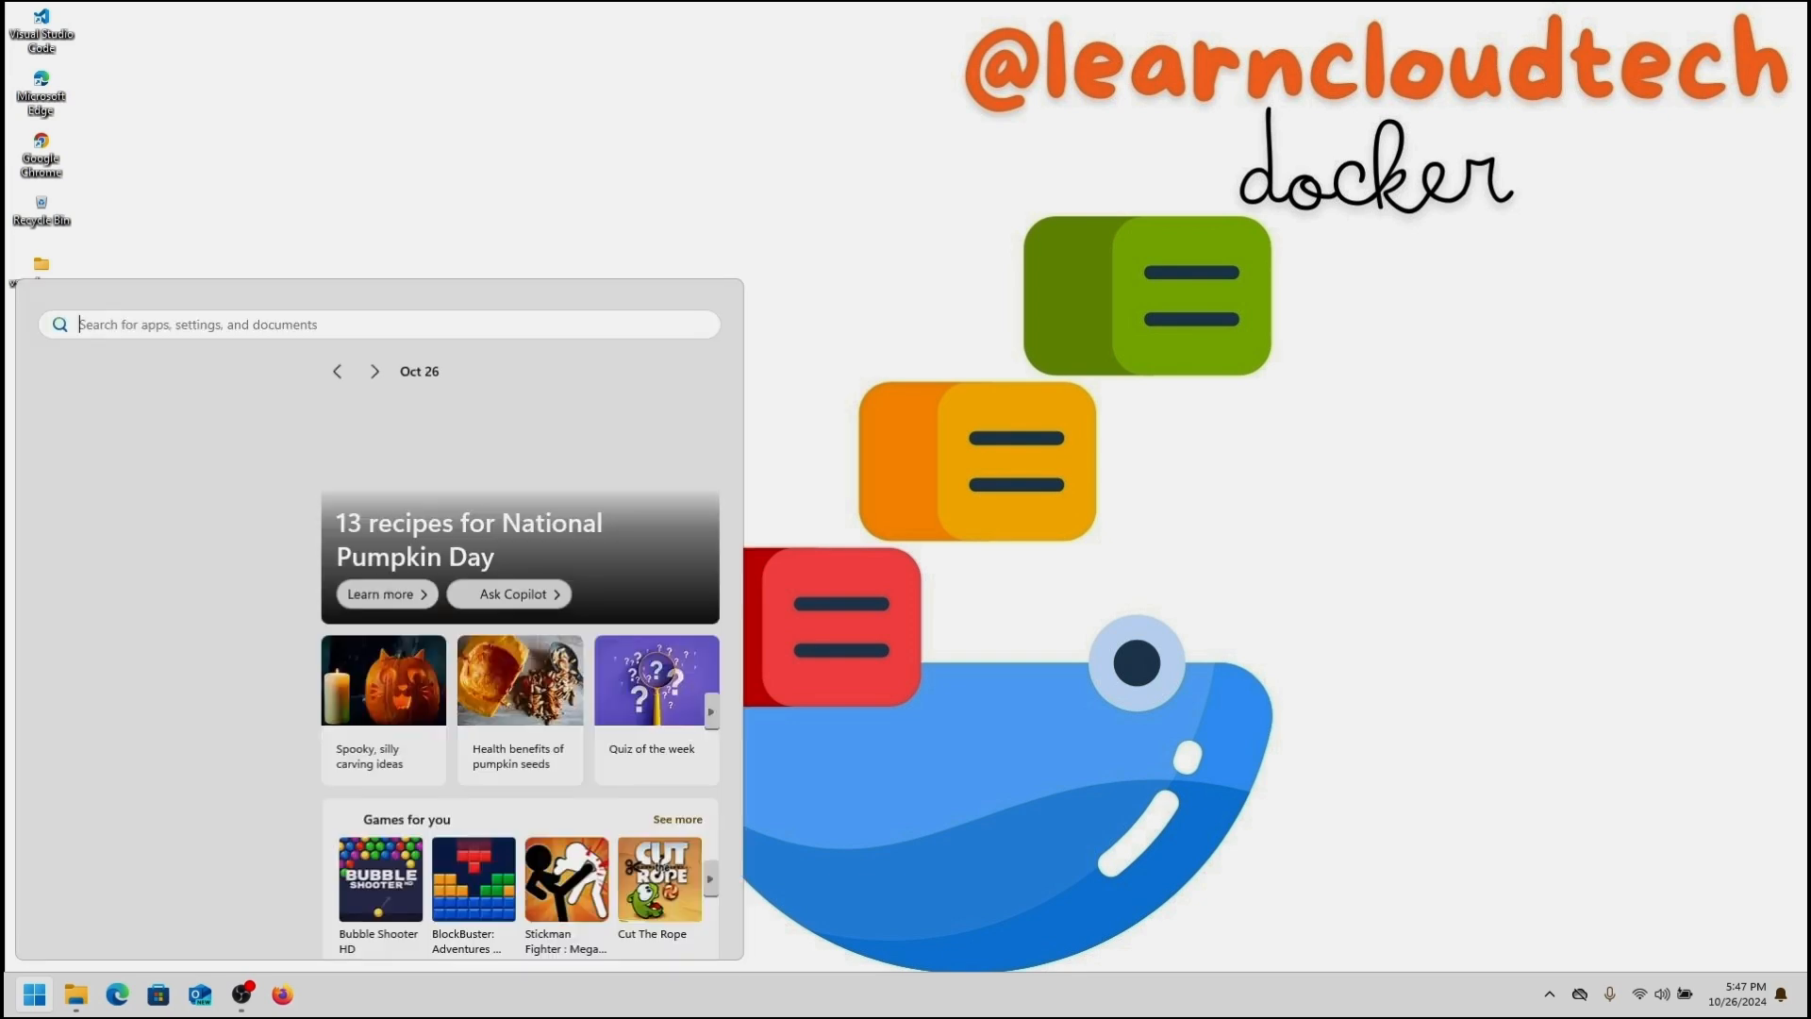
{"action": "type", "text": "cmd"}
{"action": "key", "text": "Return"}
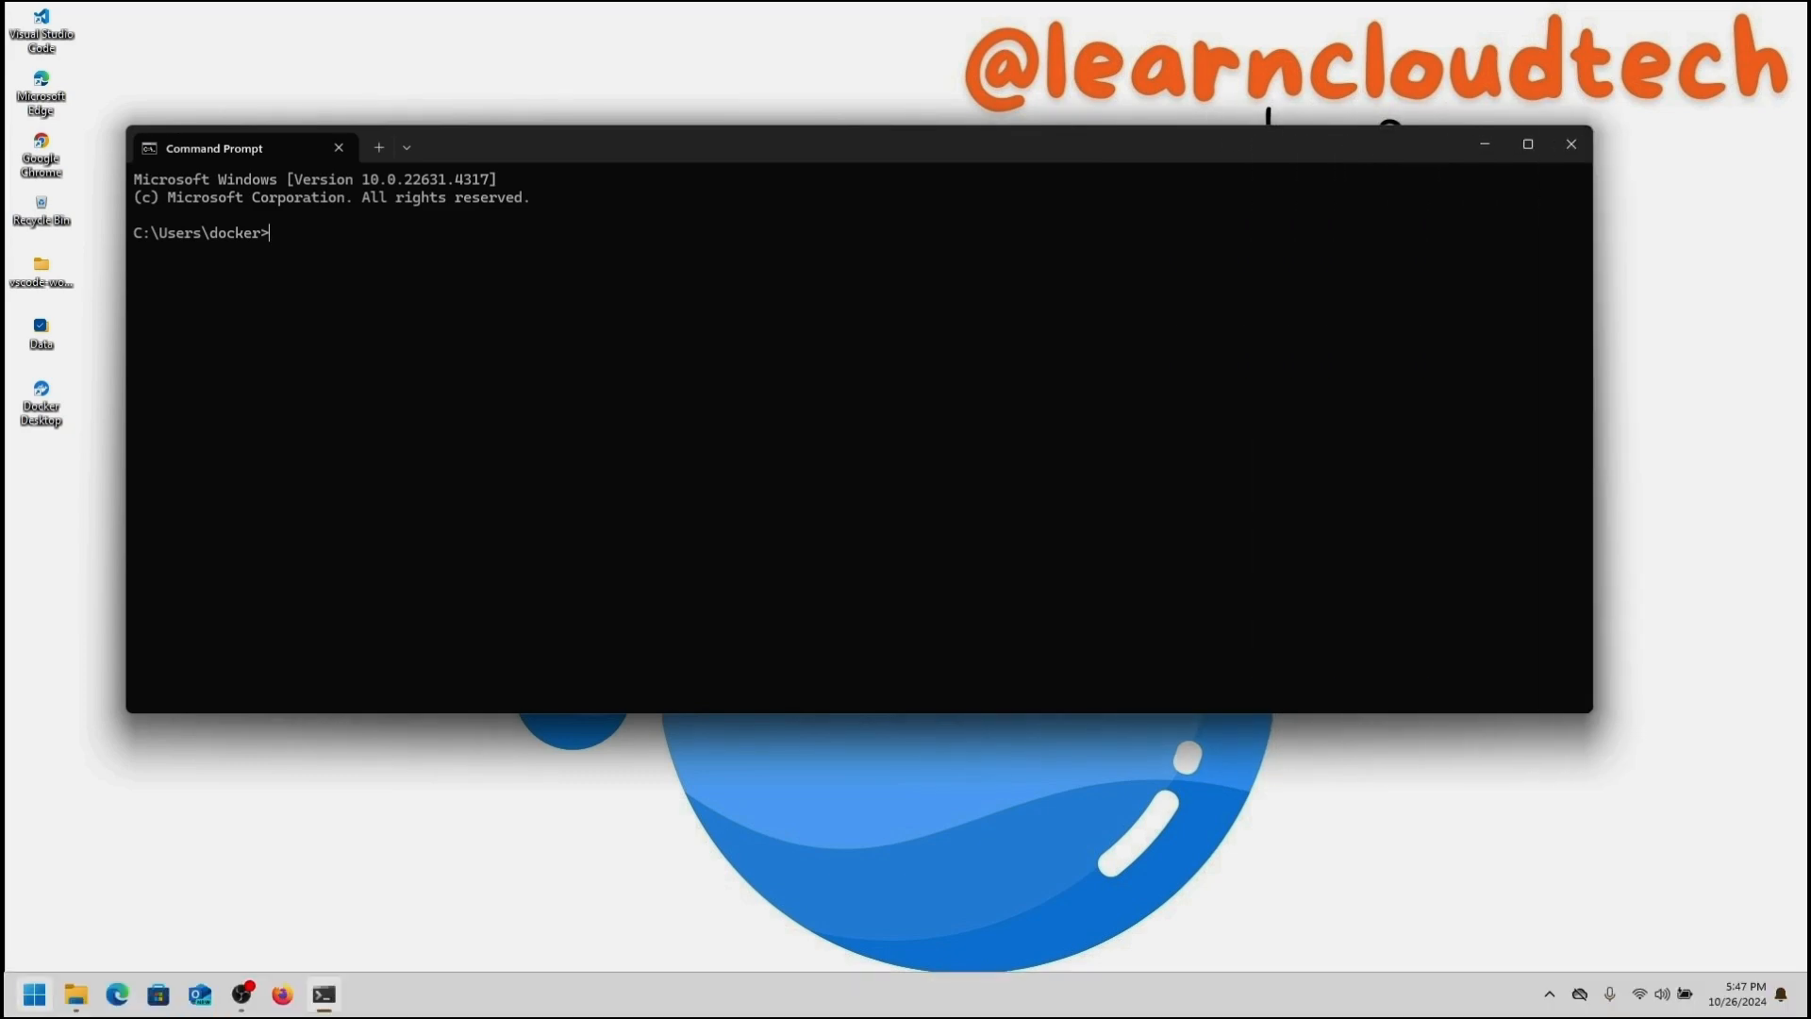
{"action": "key", "text": "super"}
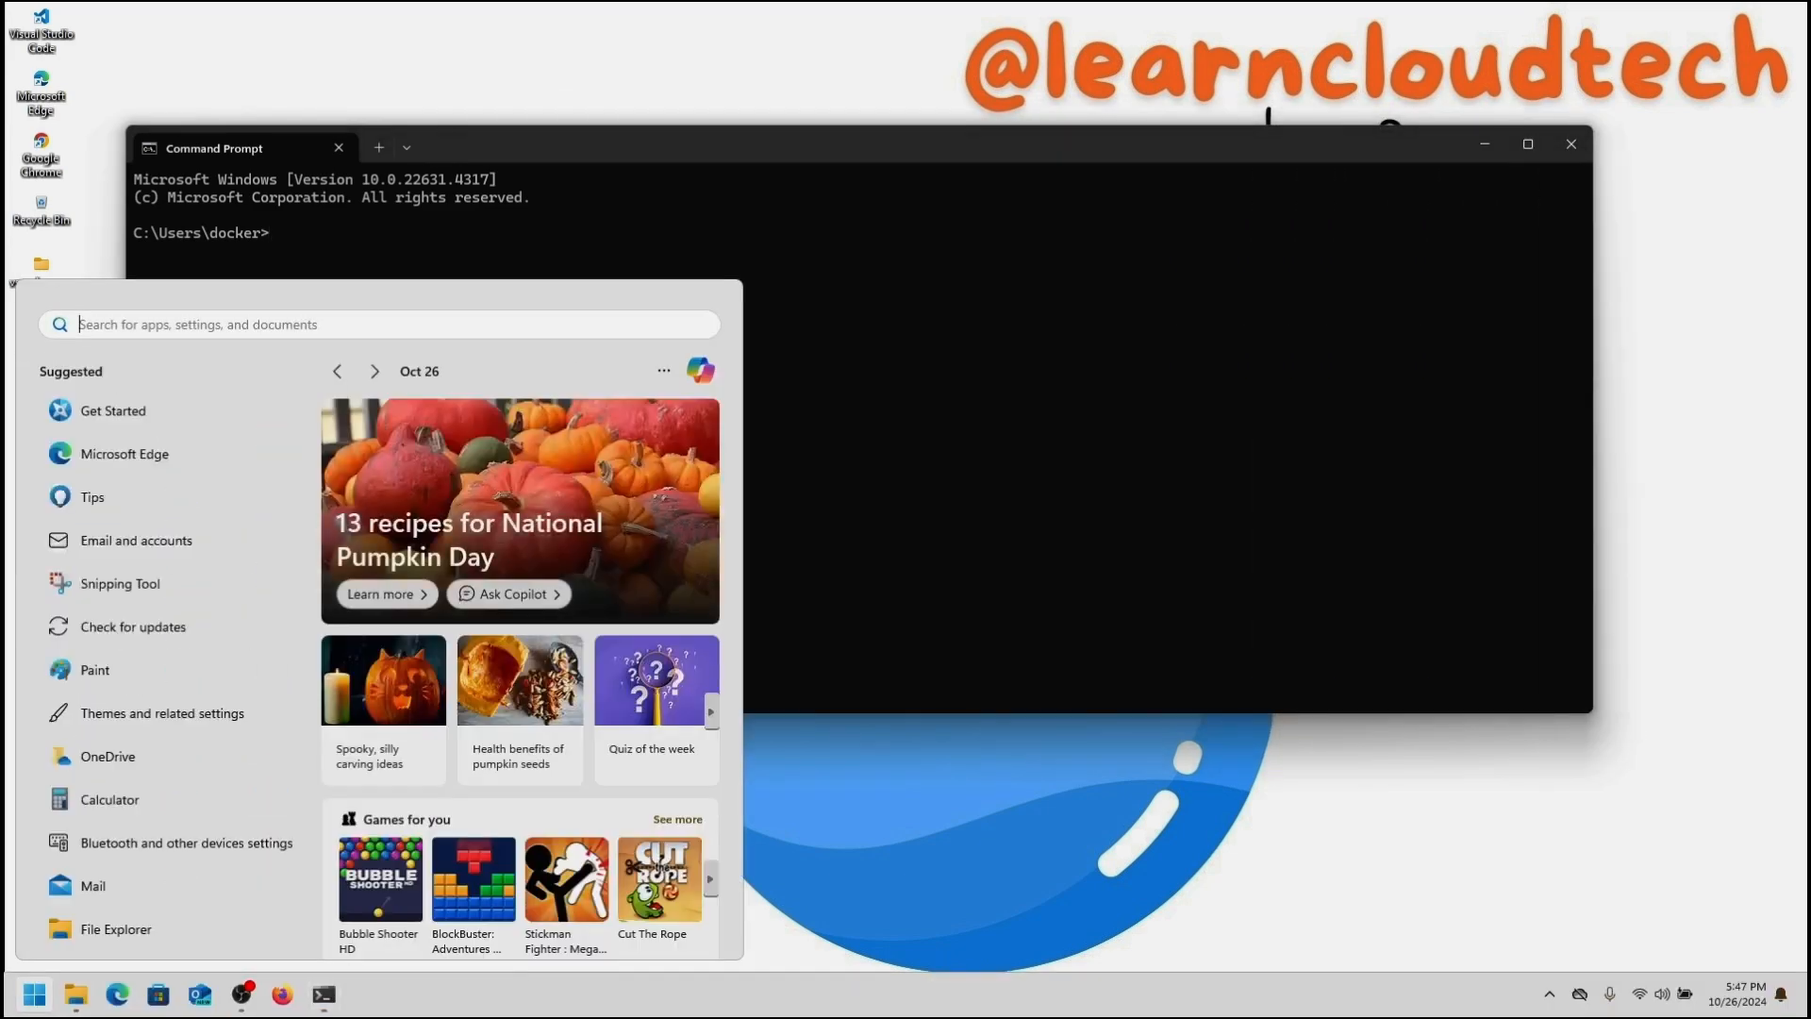
{"action": "type", "text": "power"}
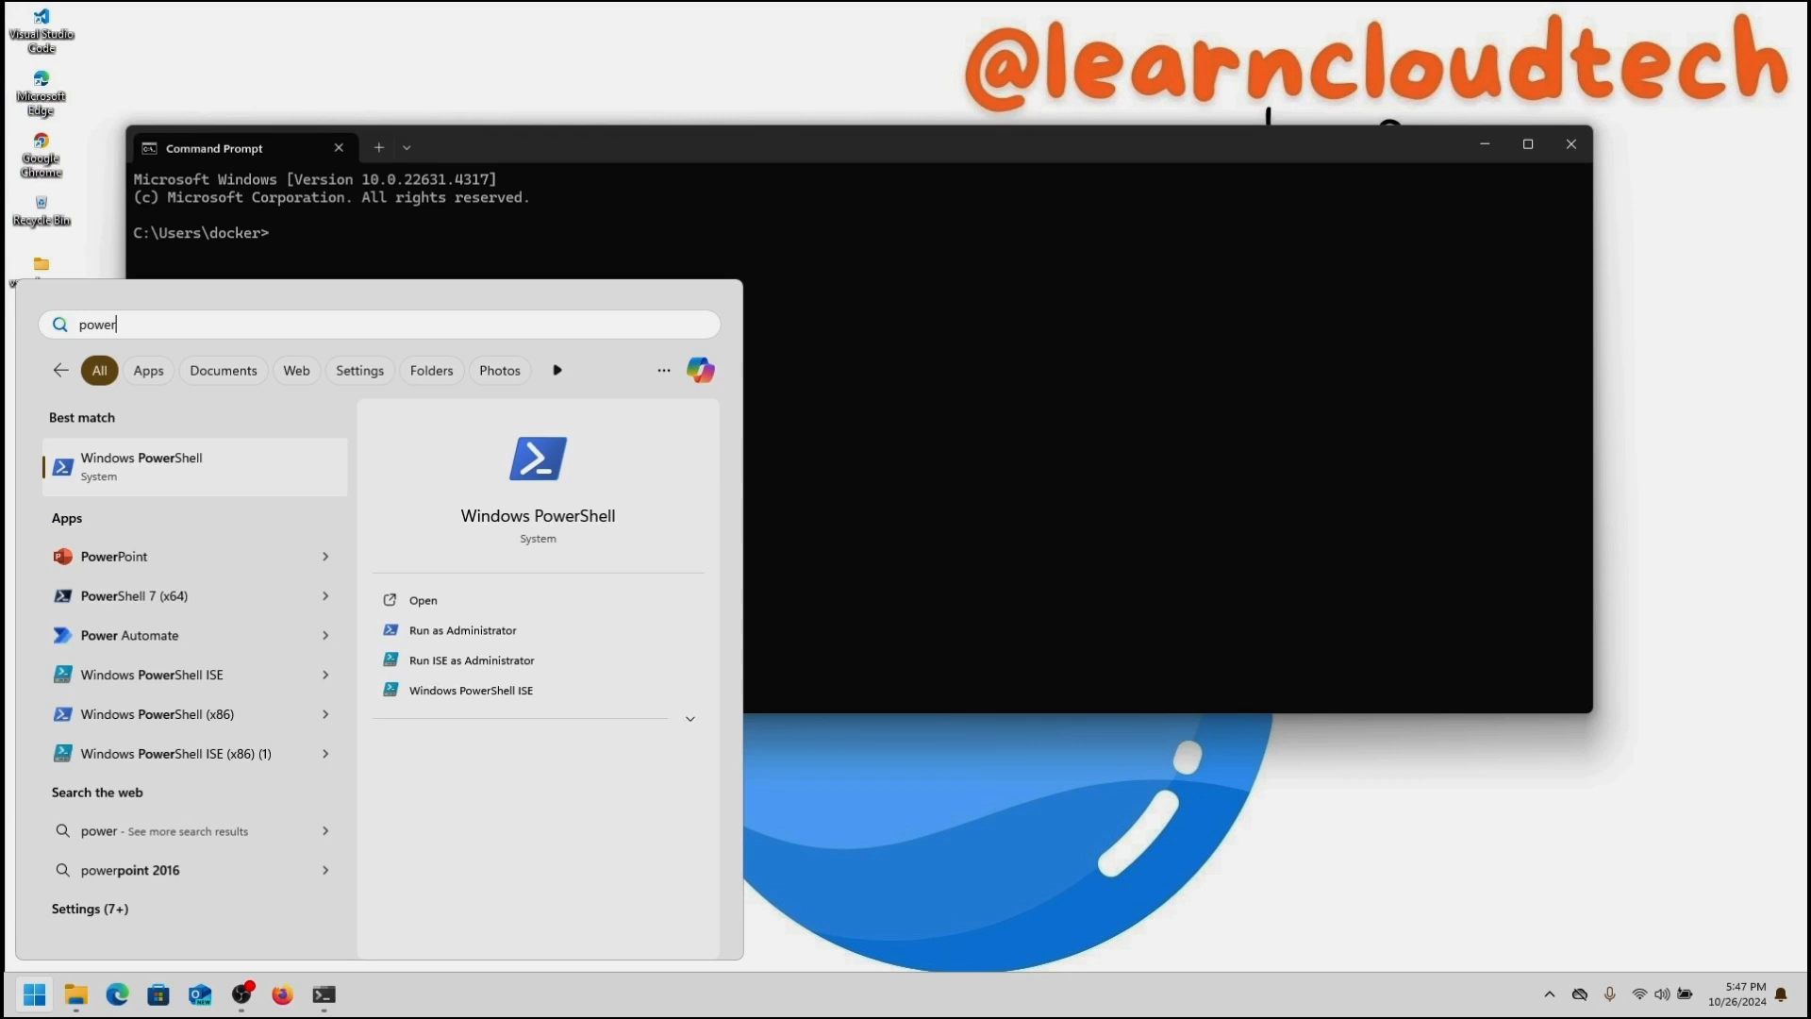
{"action": "key", "text": "Return"}
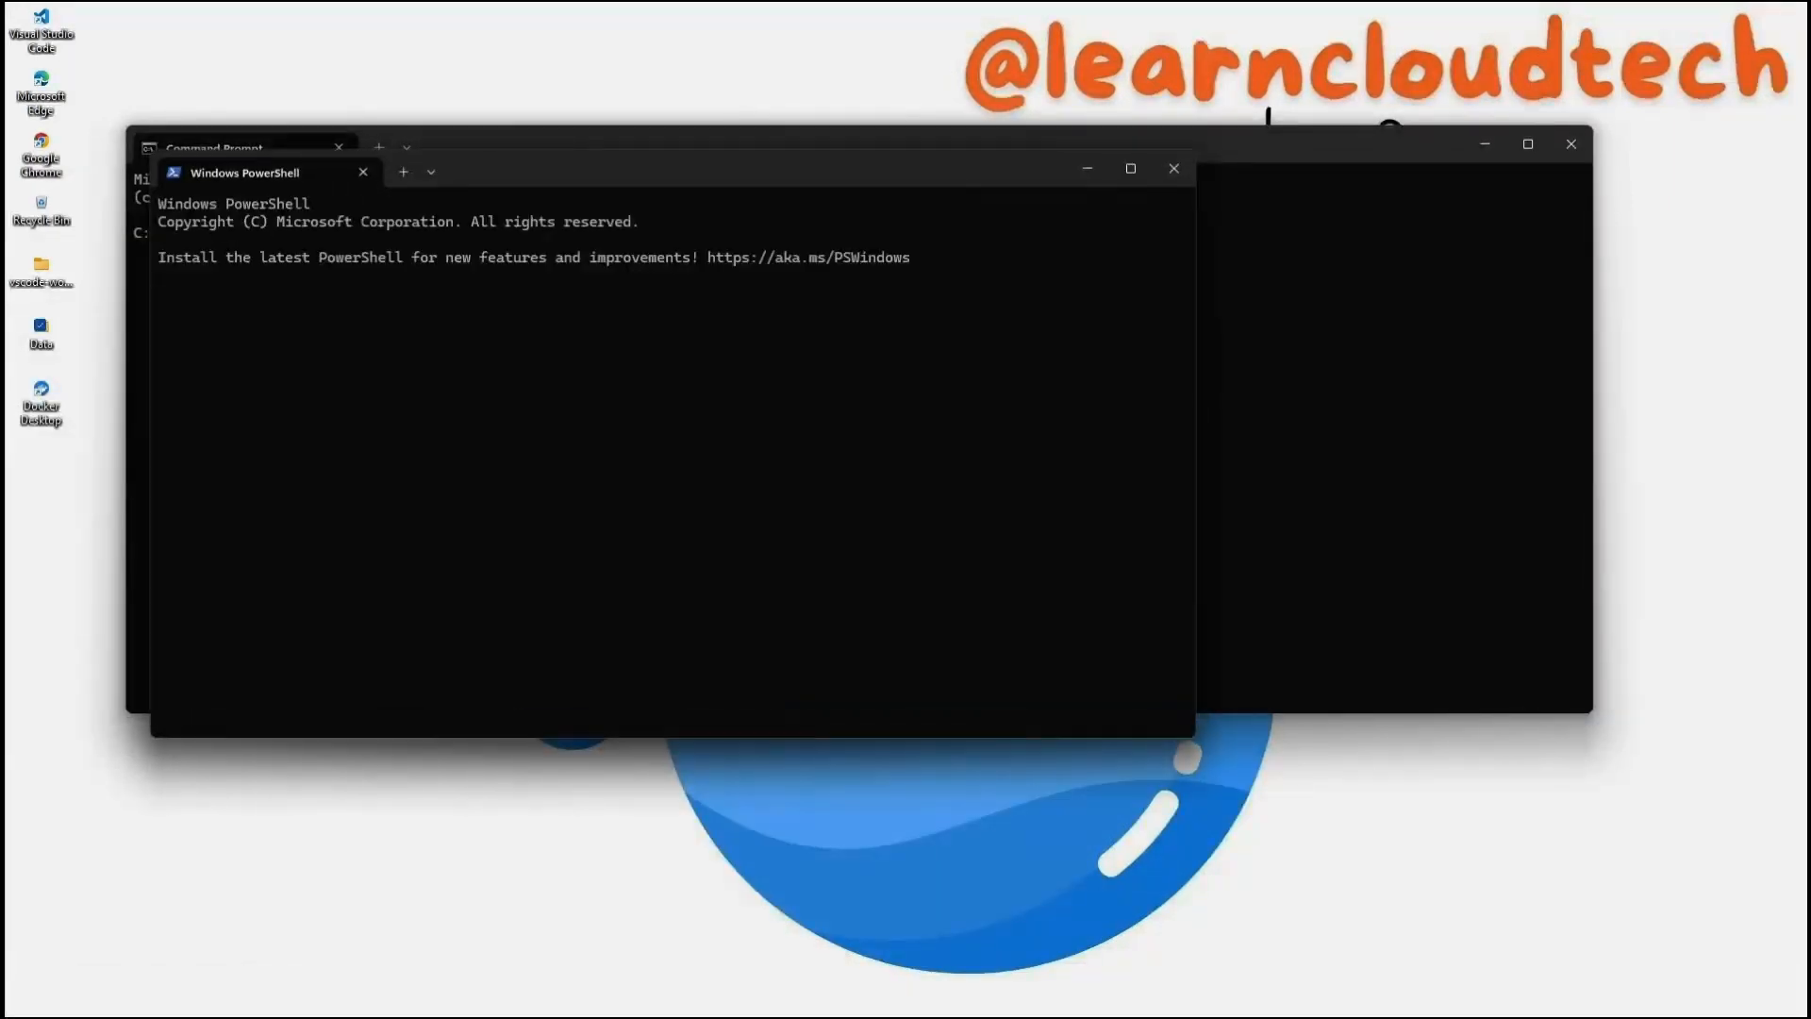
Check the Docker CLI version in Windows PowerShell with docker --version
{"action": "type", "text": "d"}
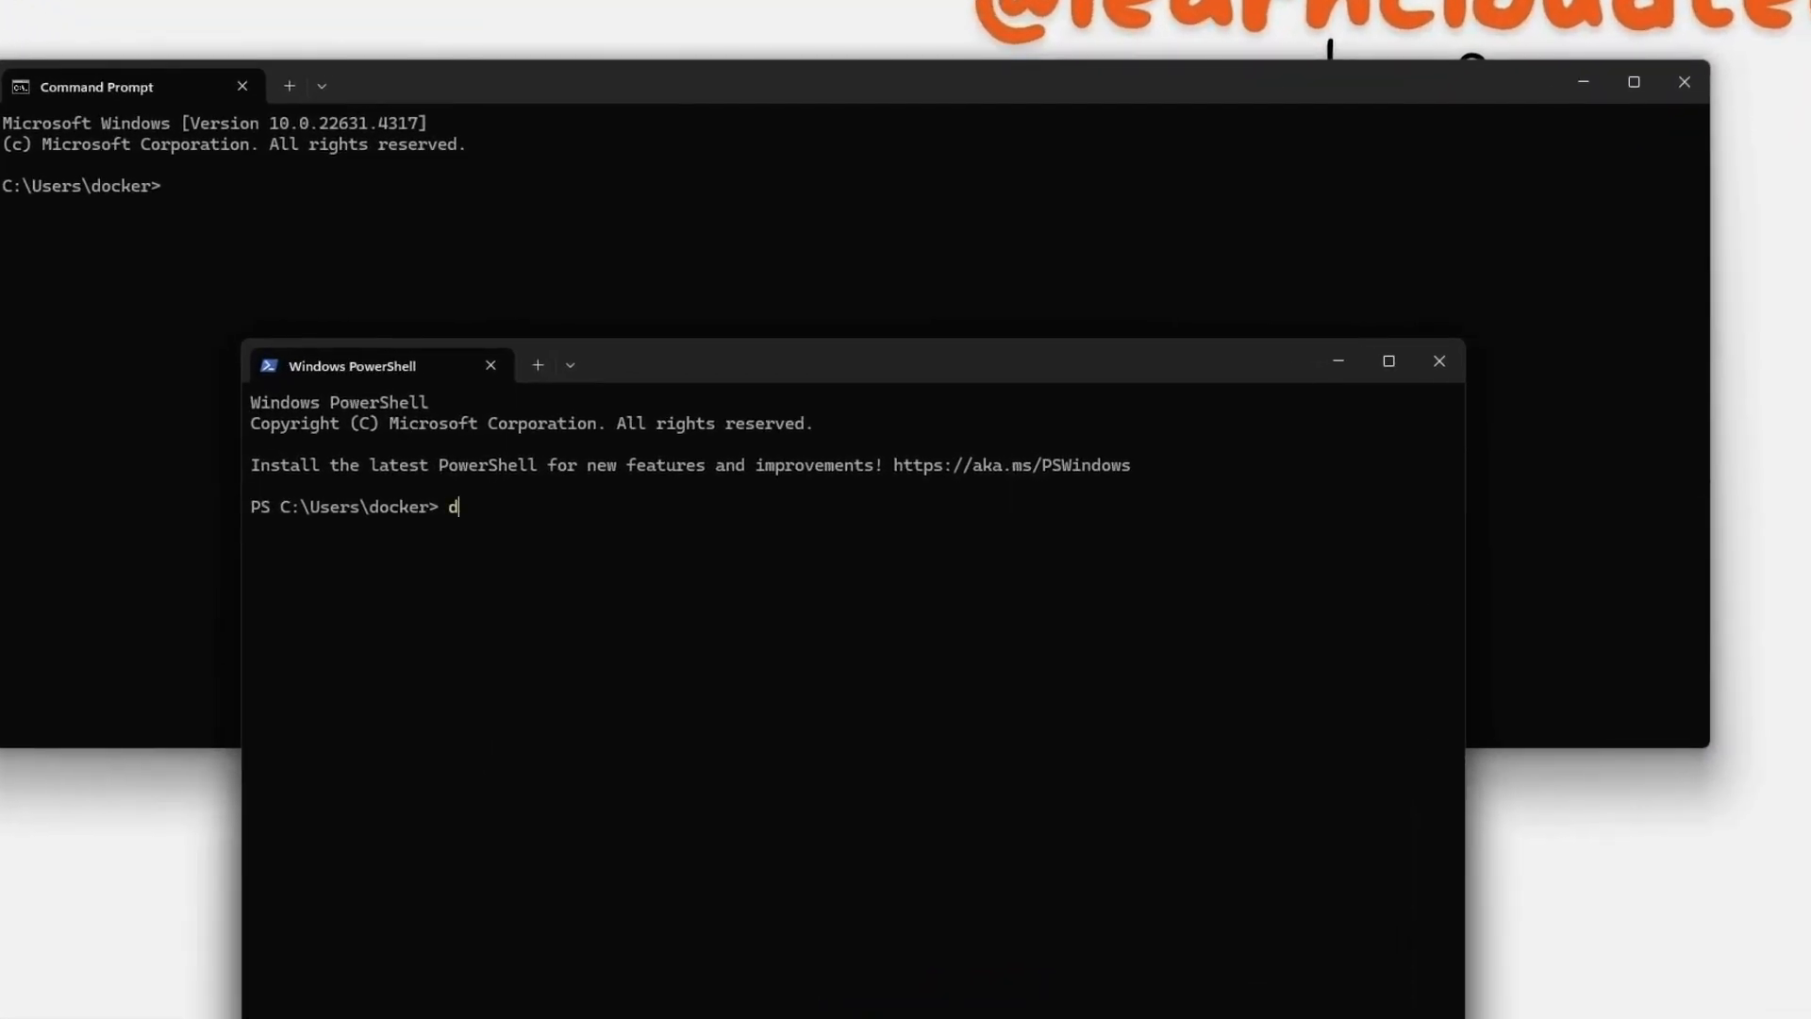
{"action": "type", "text": "coker"}
{"action": "key", "text": "BackSpace"}
{"action": "key", "text": "BackSpace"}
{"action": "key", "text": "BackSpace"}
{"action": "type", "text": "ocker --version"}
{"action": "key", "text": "Return"}
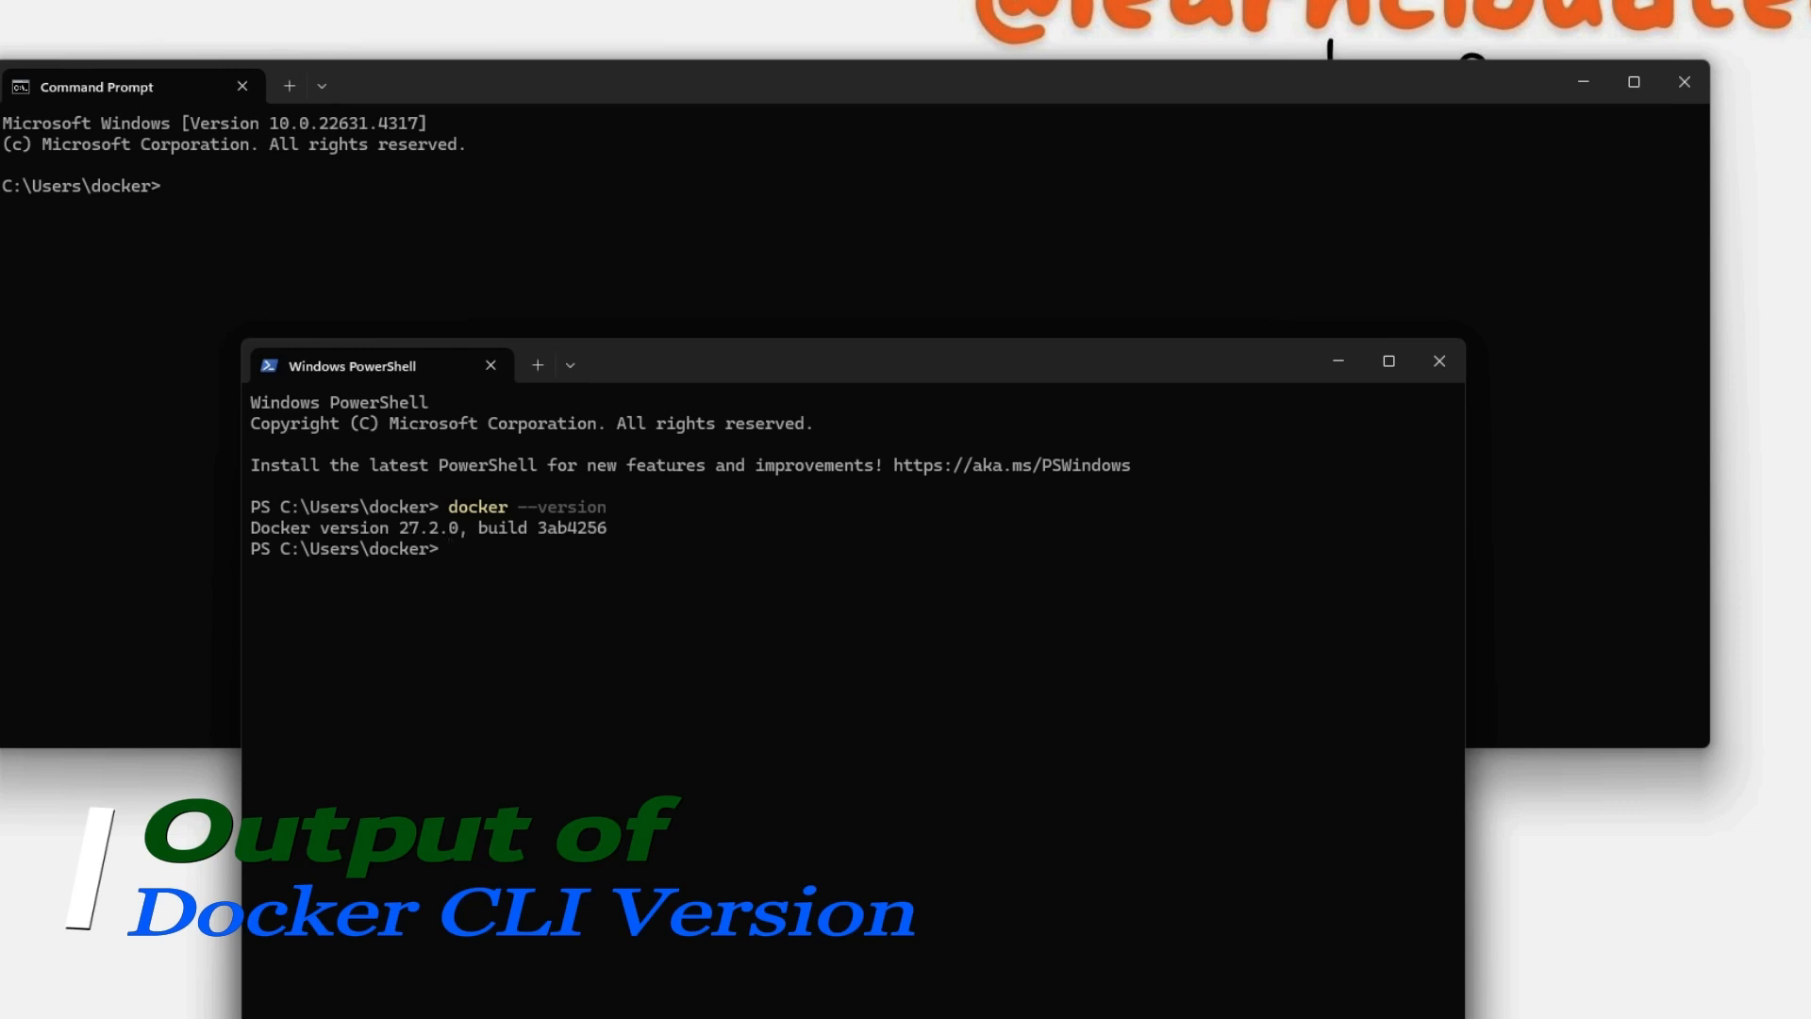
Run docker --version in the Command Prompt window as well to compare its output with PowerShell's
{"action": "key", "text": "alt+Tab"}
{"action": "type", "text": "d"}
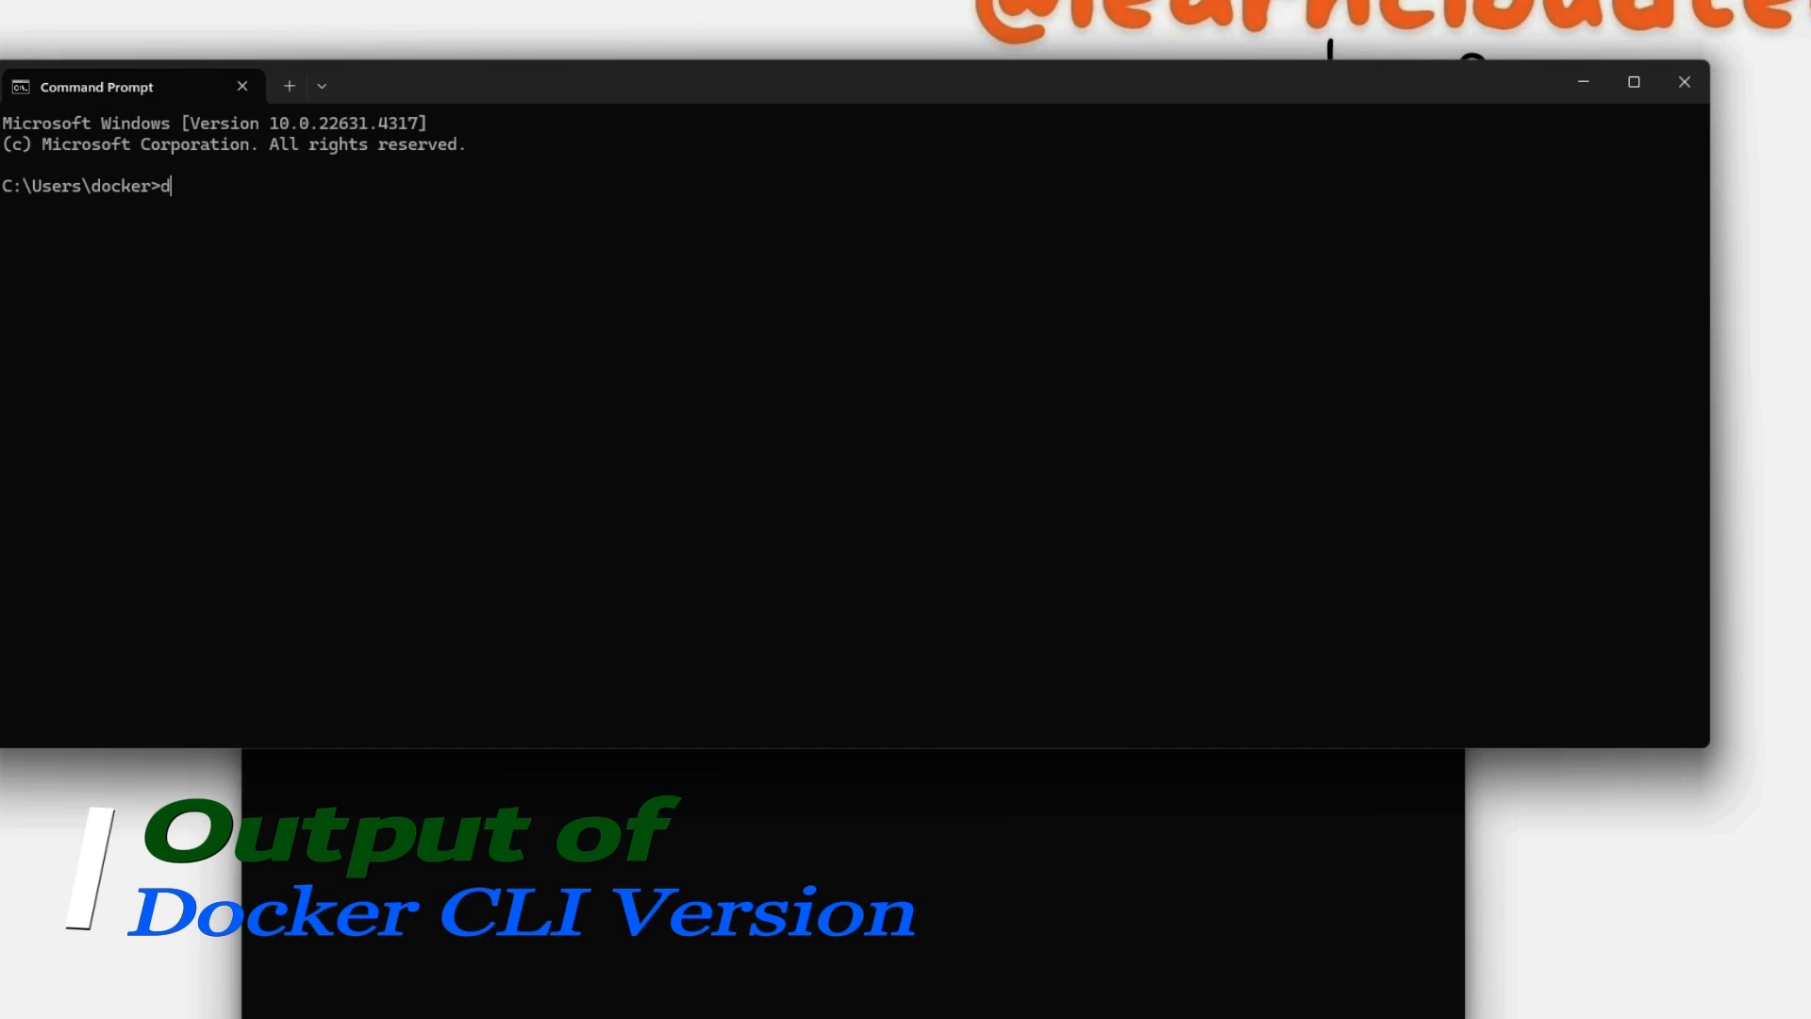
{"action": "type", "text": "ocker --version"}
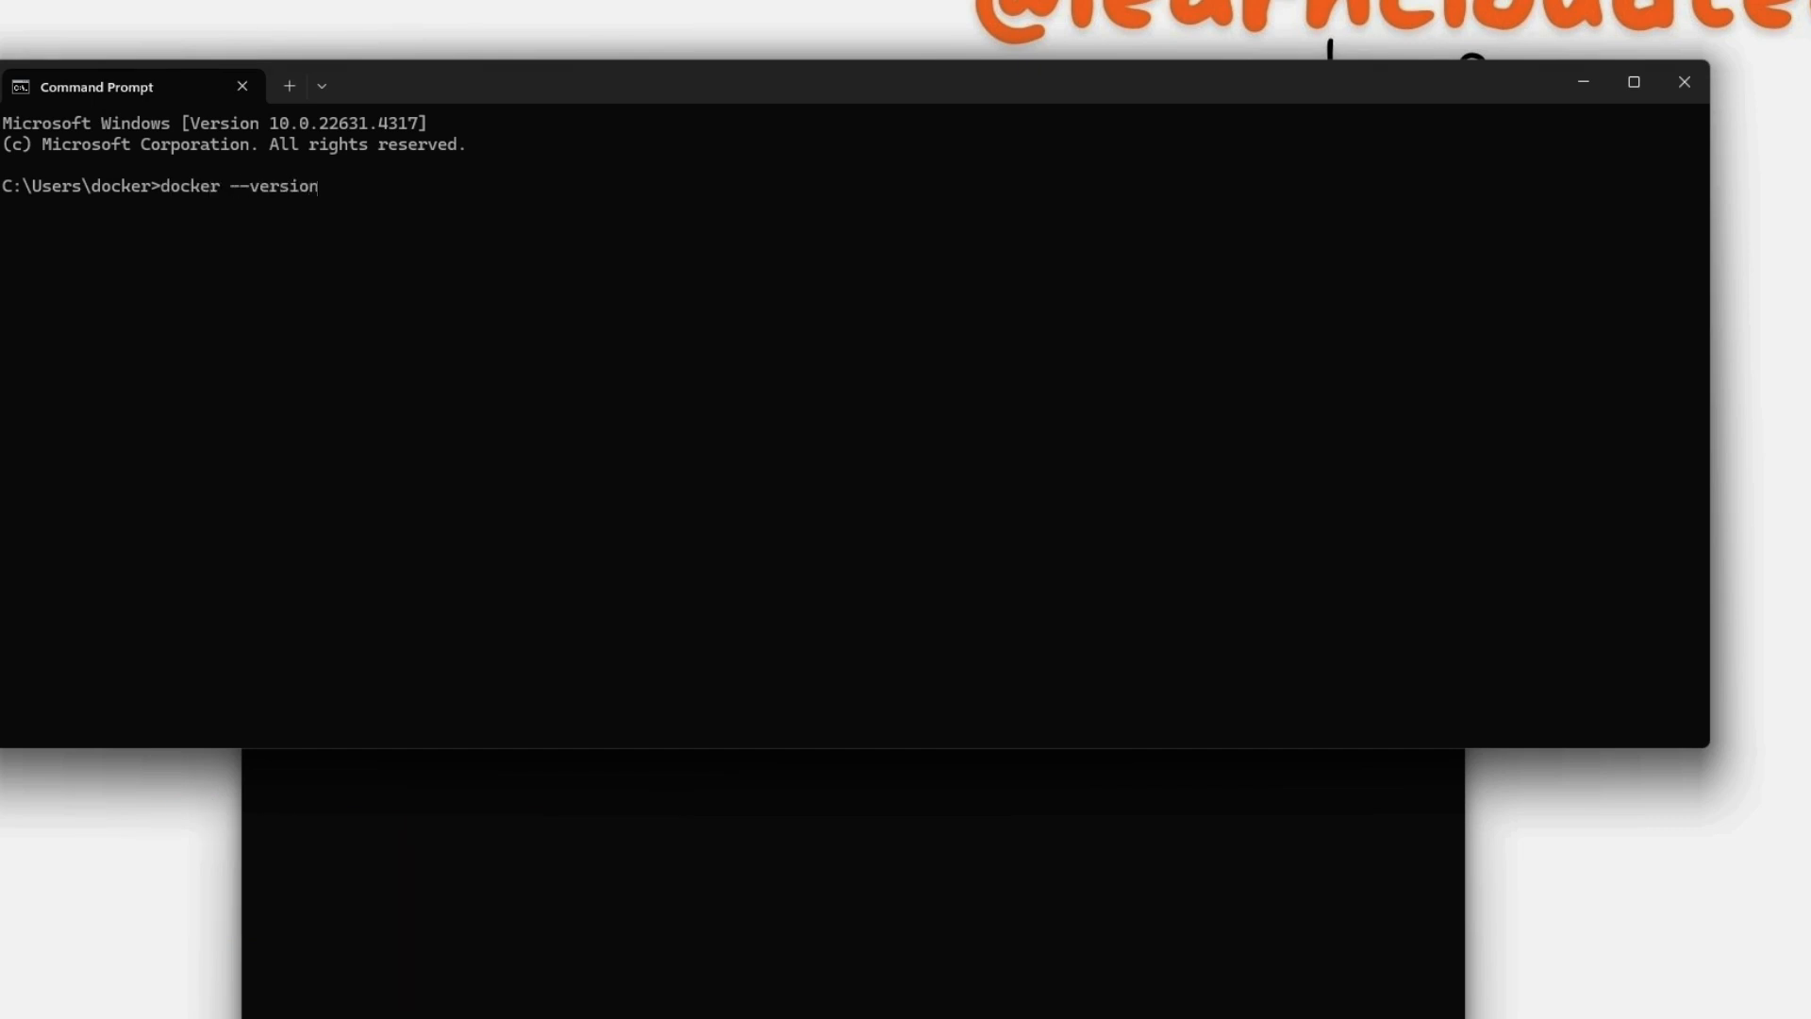
{"action": "key", "text": "Return"}
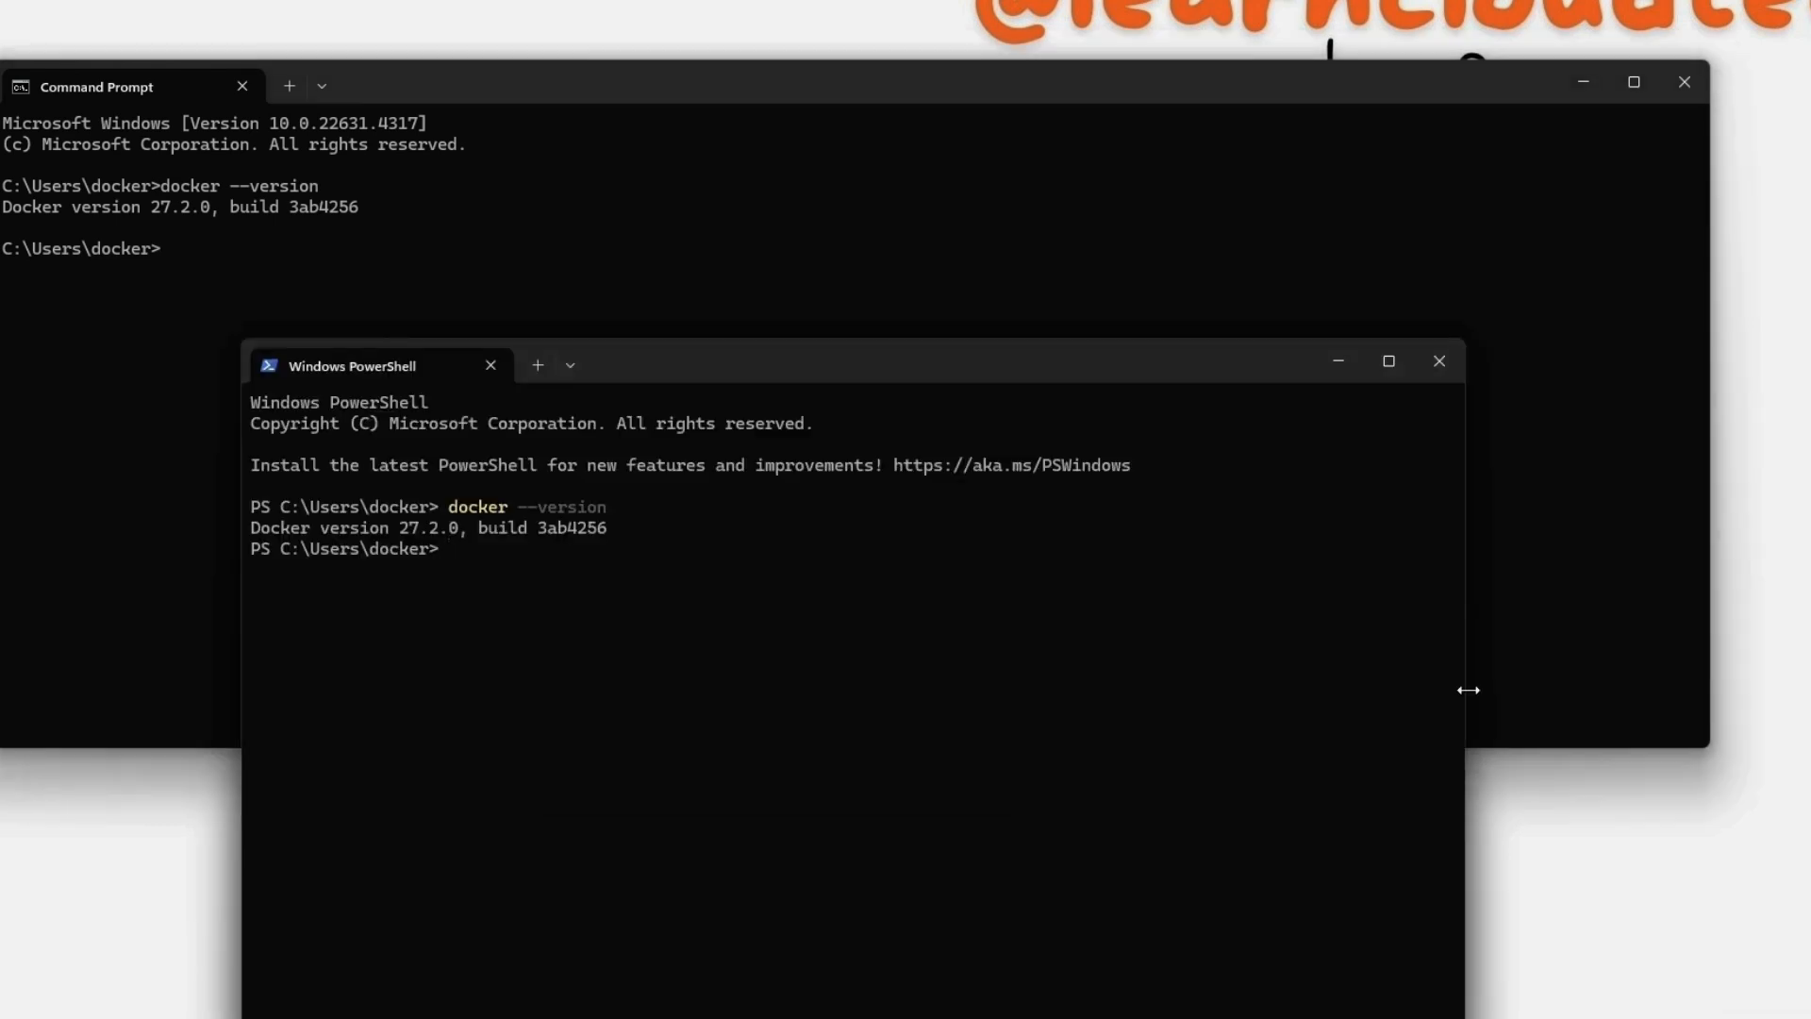
{"action": "left_click_drag", "start_coordinate": [1468, 689], "coordinate": [1775, 639]}
{"action": "left_click", "coordinate": [1396, 236]}
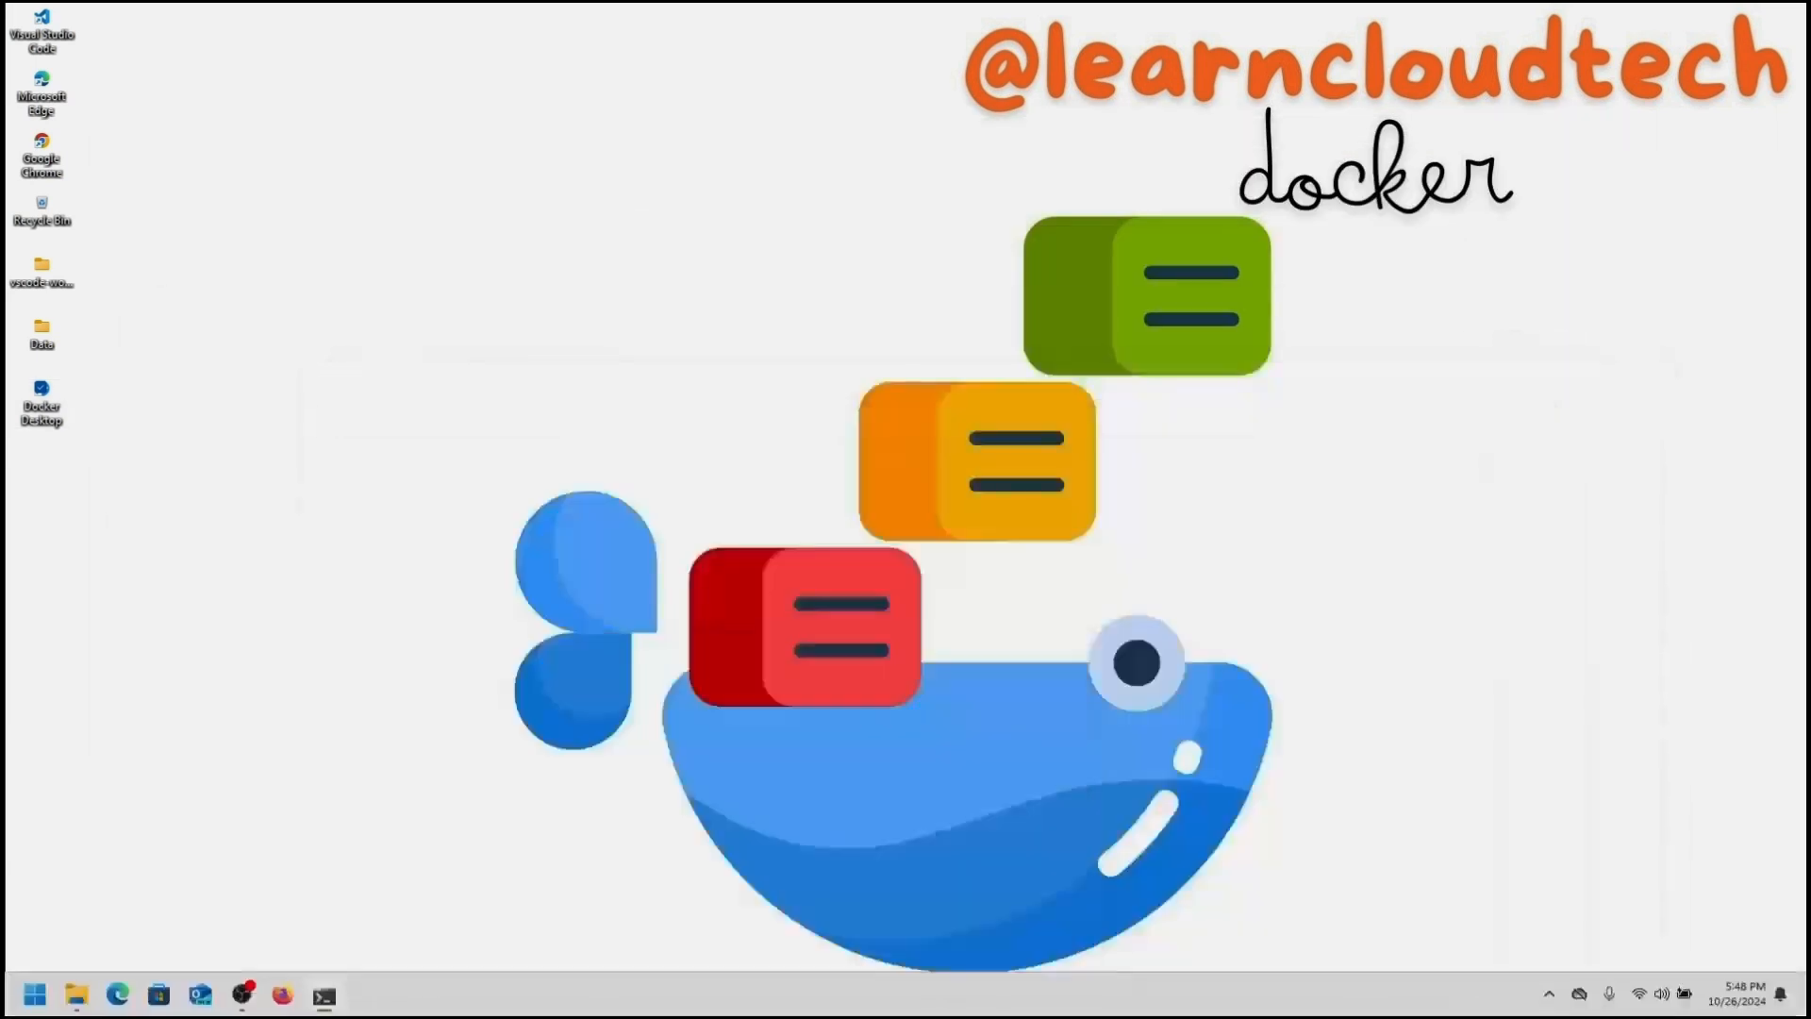
Start Docker Desktop from the desktop shortcut, skipping the welcome sign-in, the survey, and the second sign-in page
{"action": "double_click", "coordinate": [42, 403]}
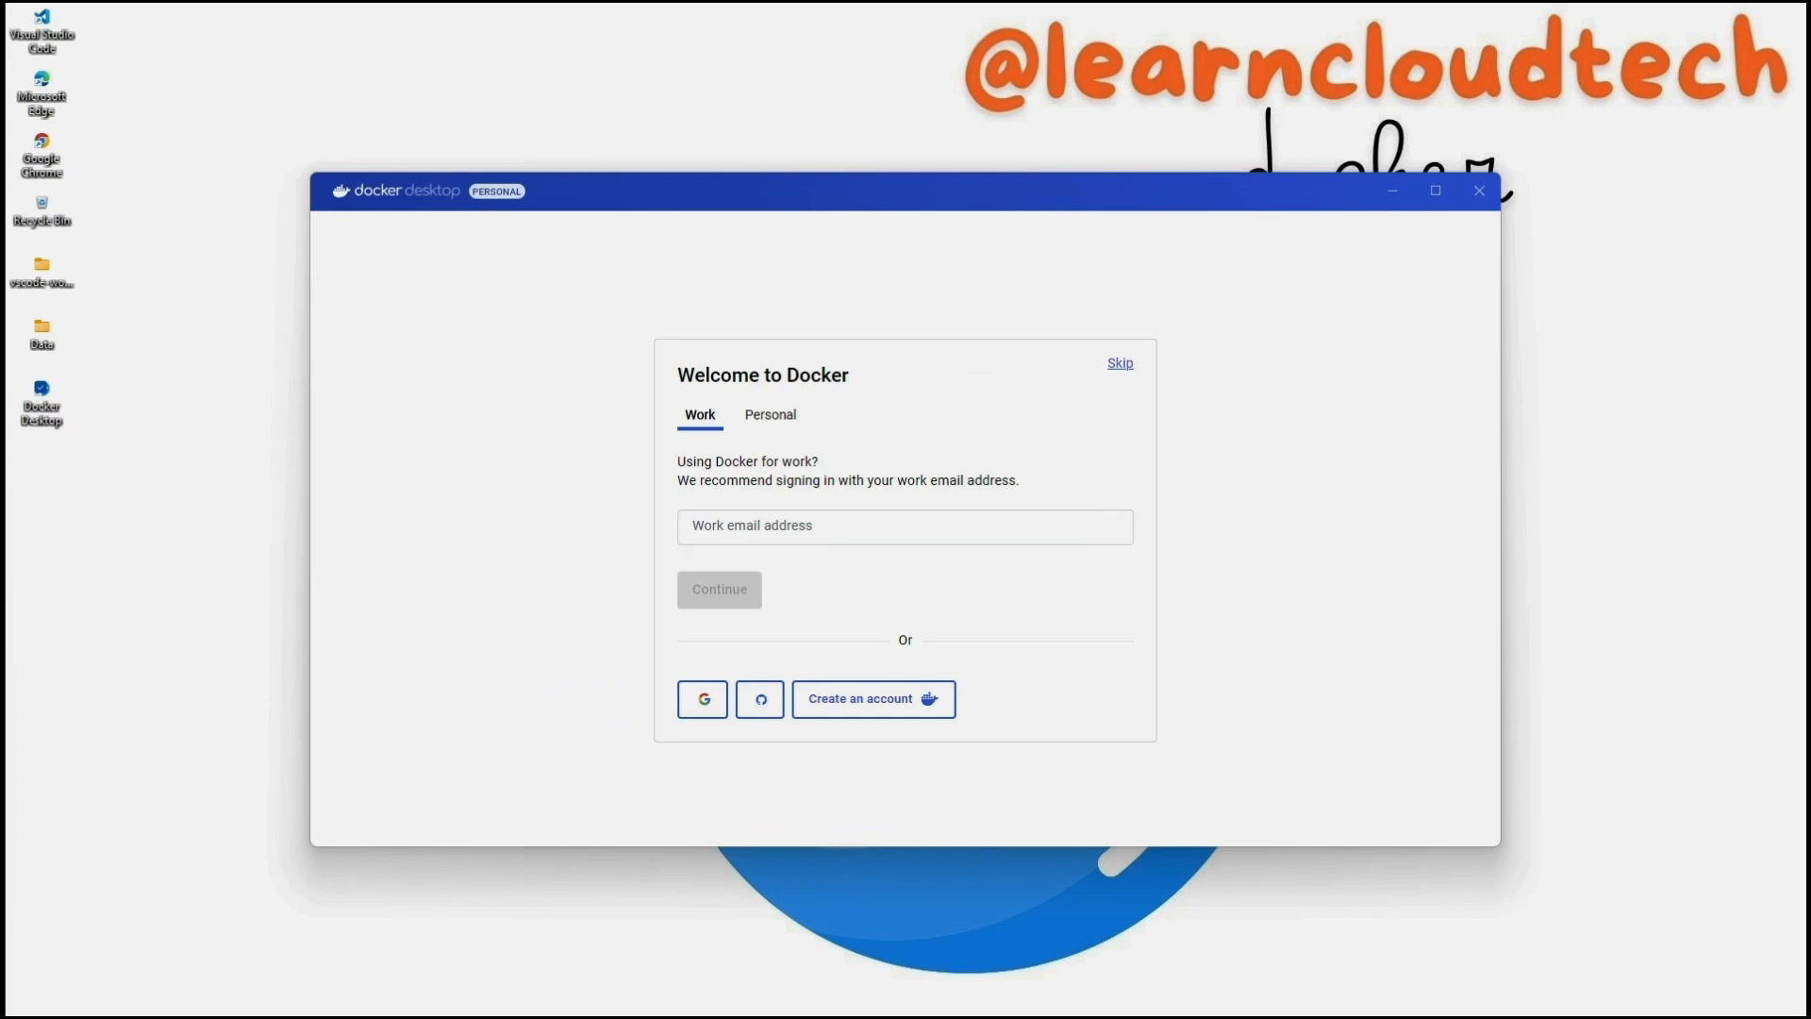
{"action": "left_click", "coordinate": [1119, 363]}
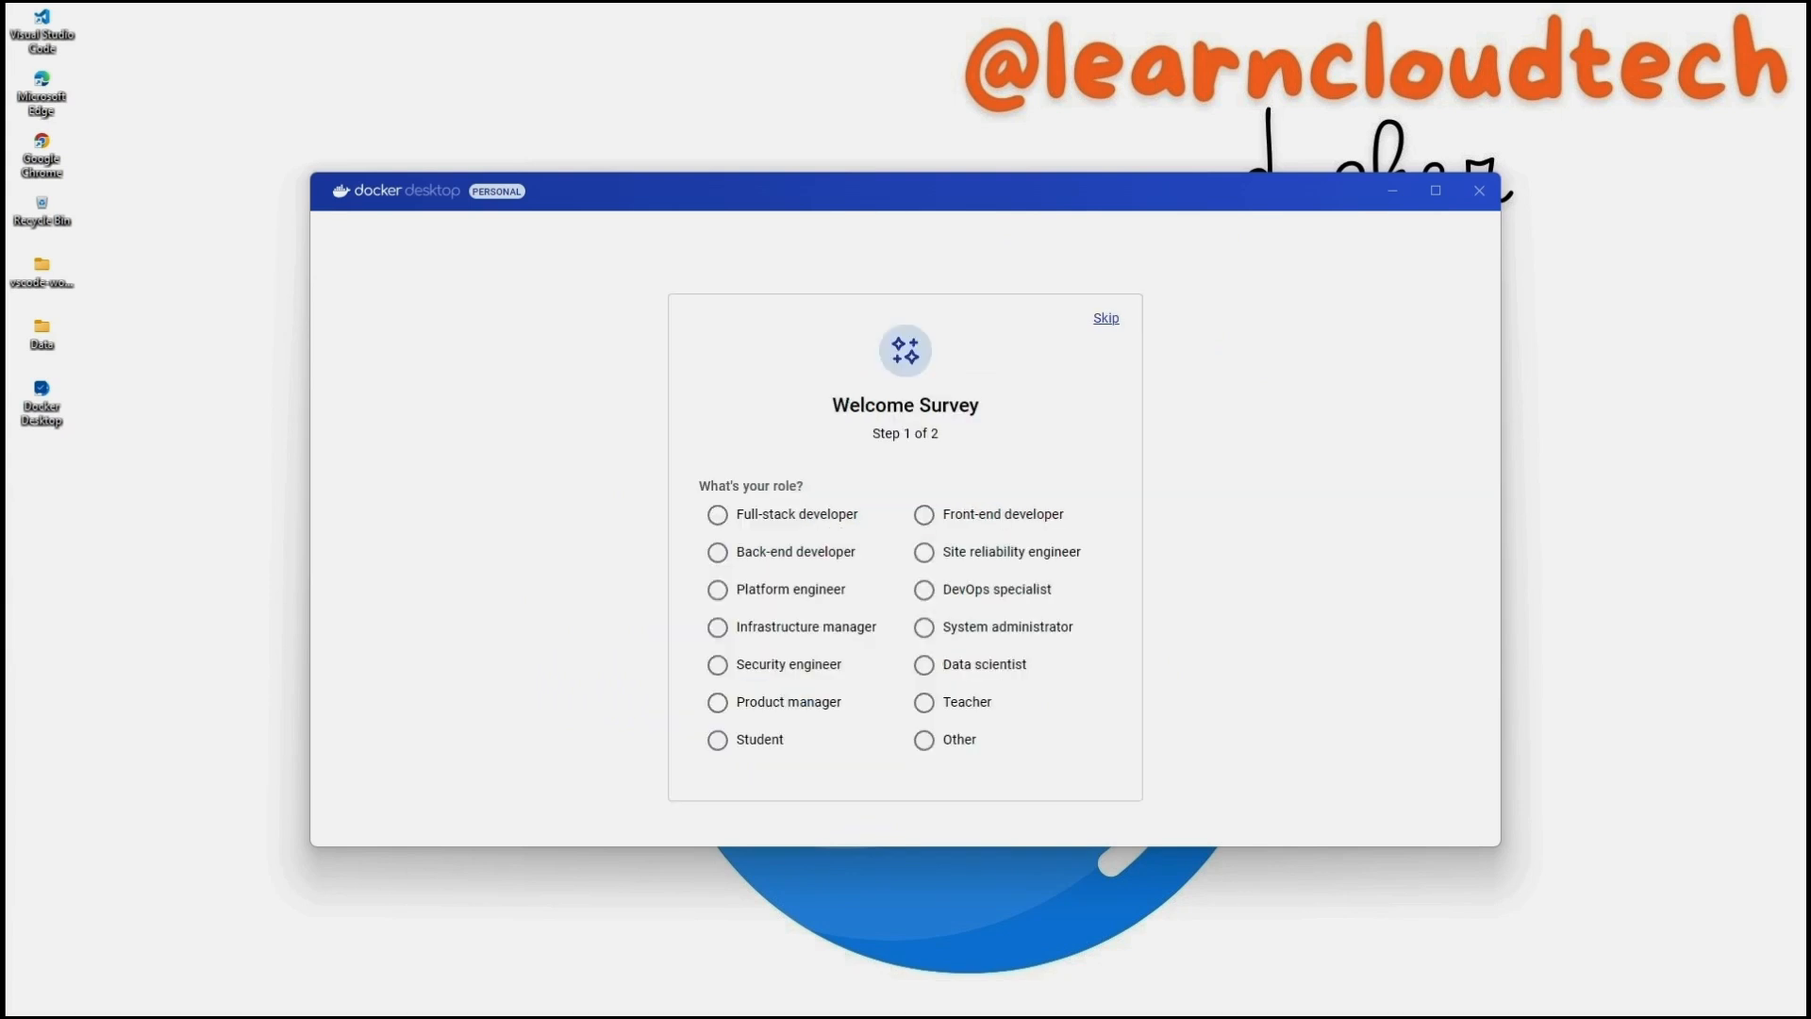
{"action": "left_click", "coordinate": [1106, 318]}
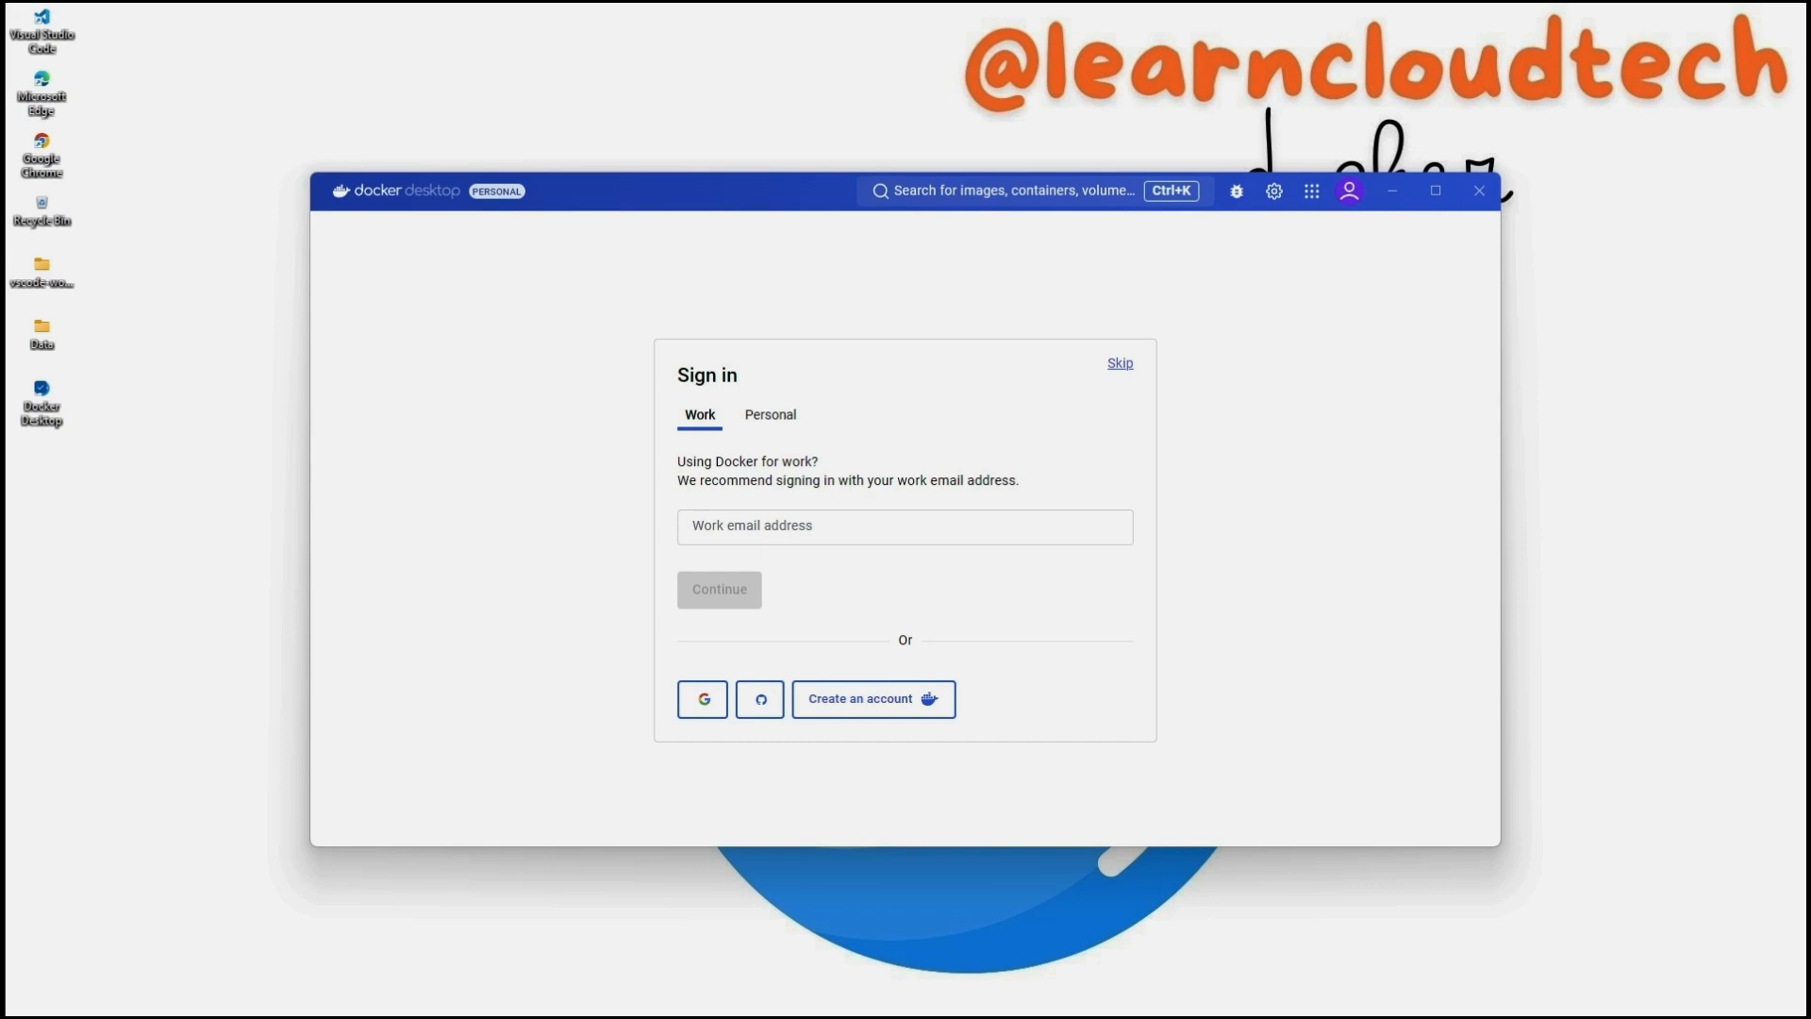
{"action": "left_click", "coordinate": [1119, 363]}
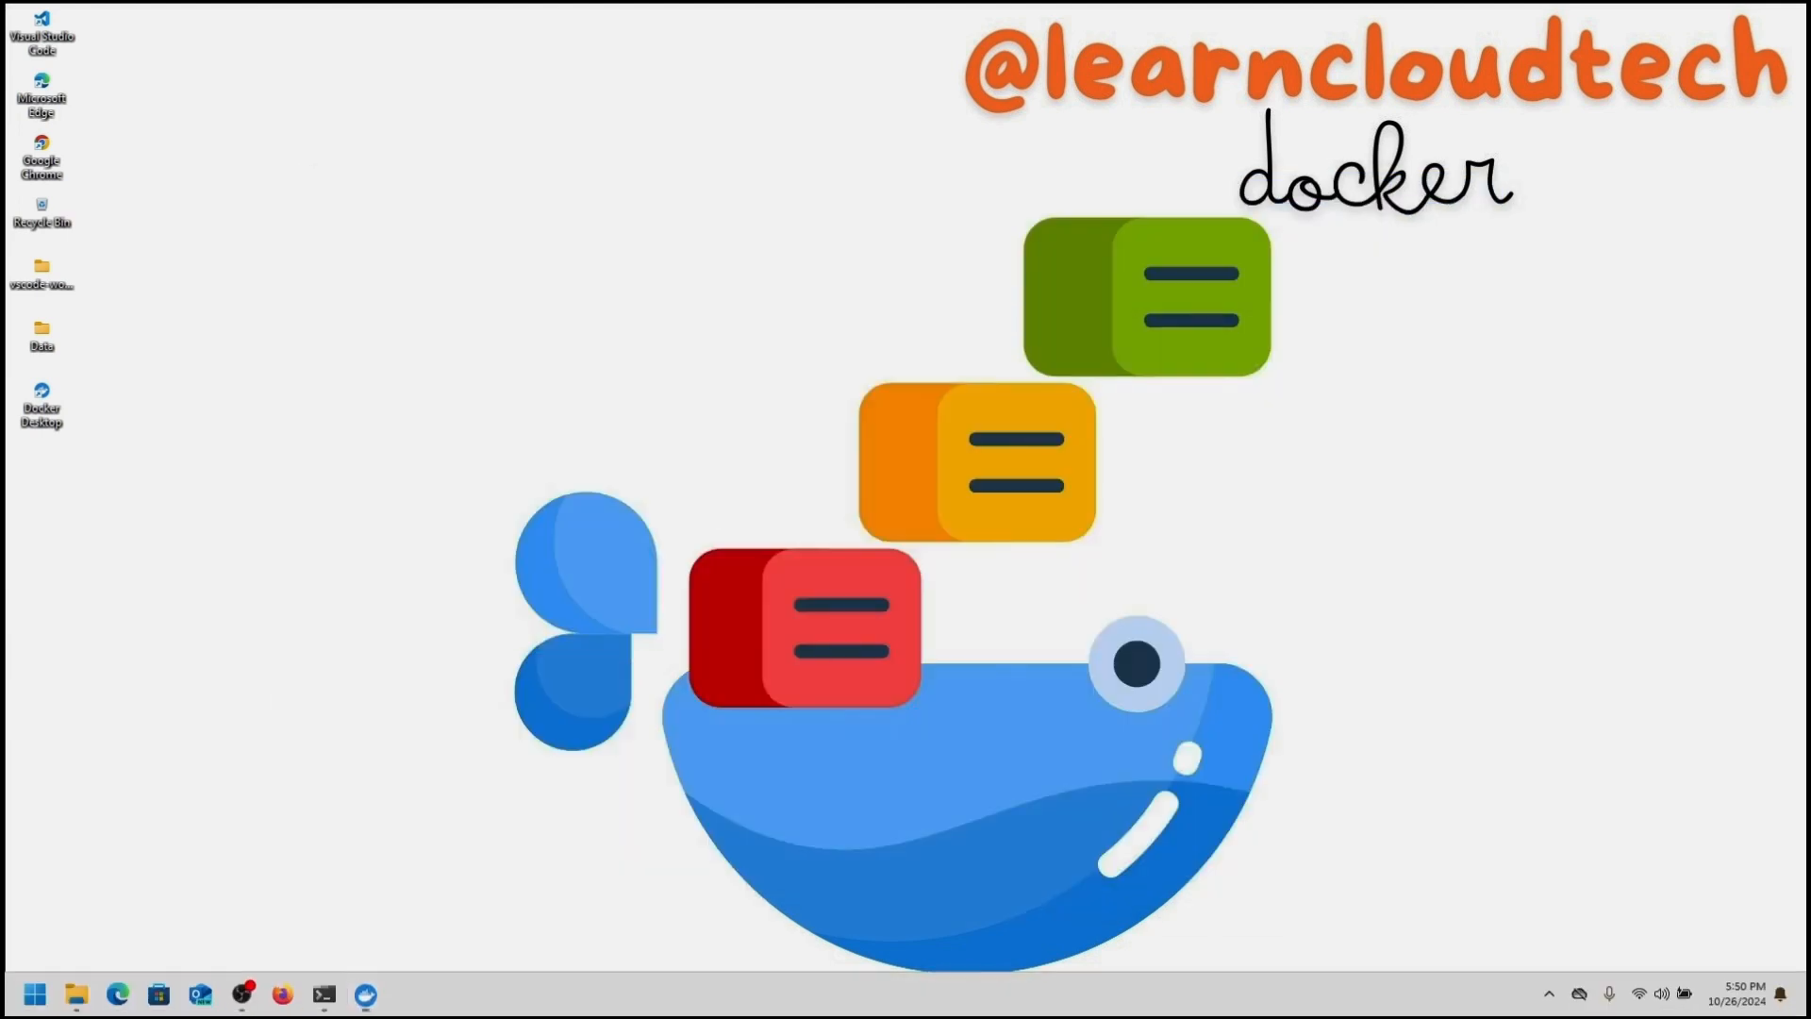
Show the hidden system tray icons and open the context menu of the Docker icon
{"action": "left_click", "coordinate": [1549, 993]}
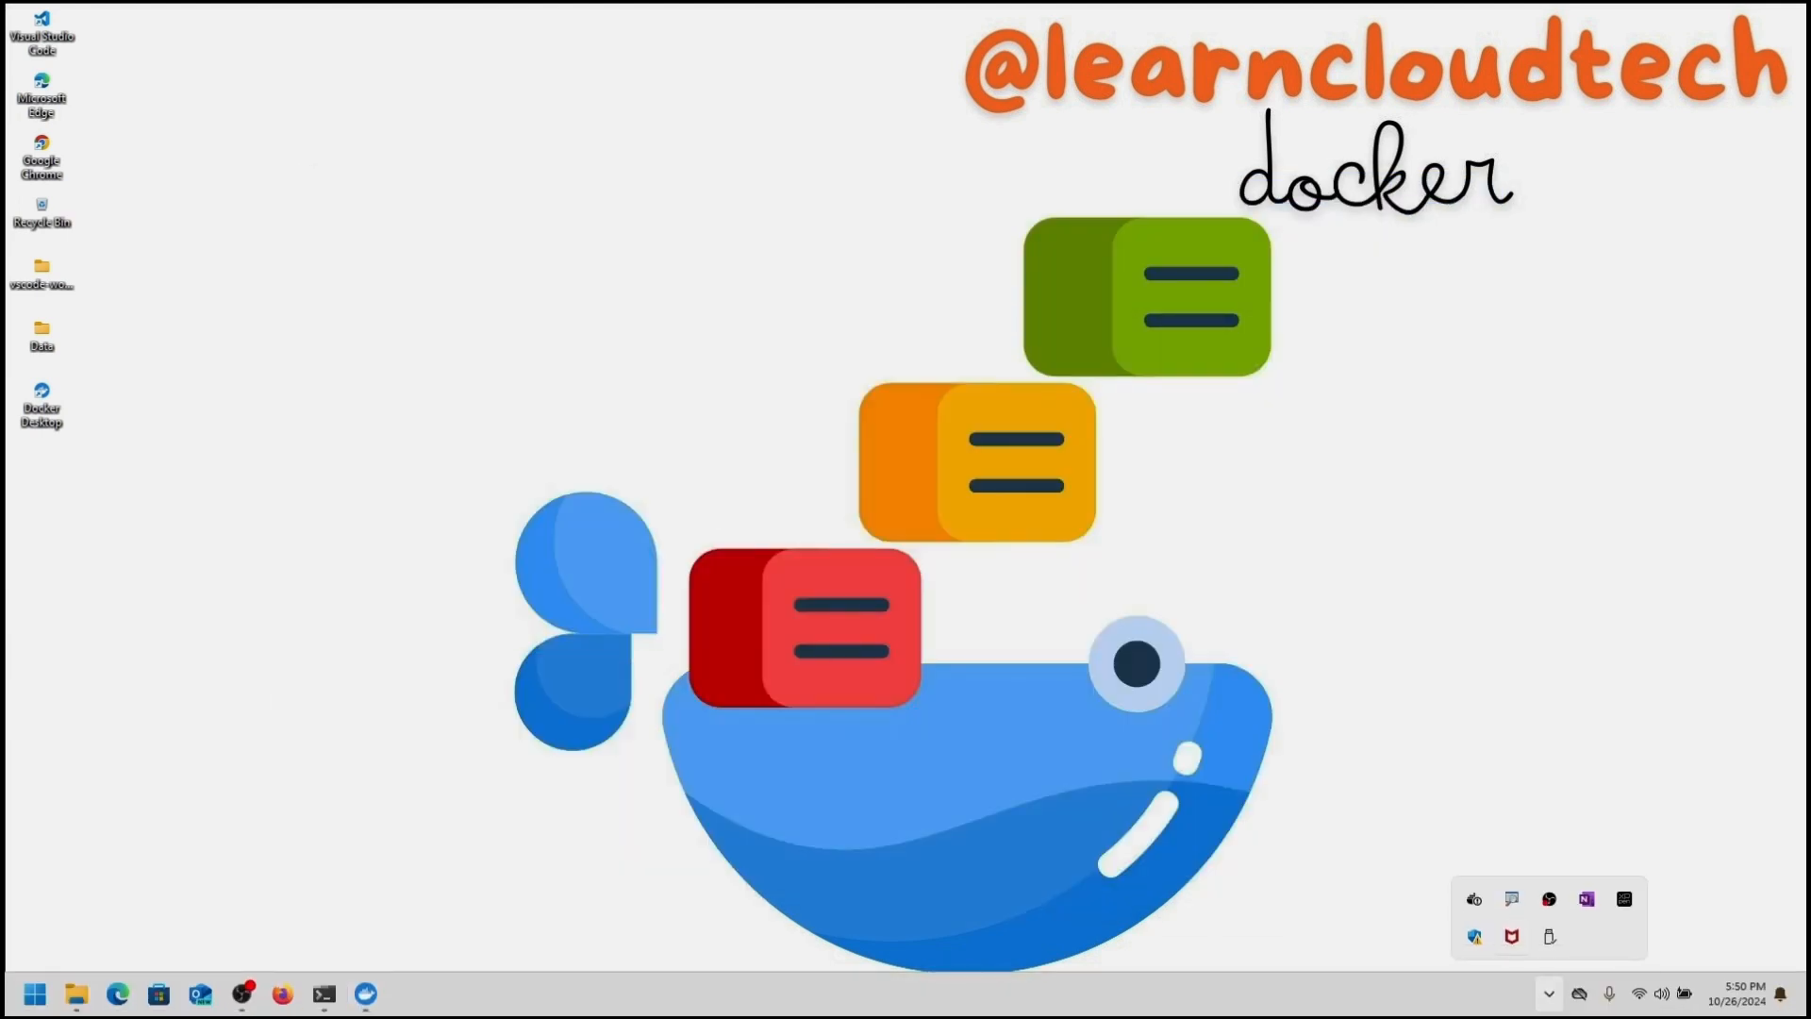
{"action": "right_click", "coordinate": [1474, 899]}
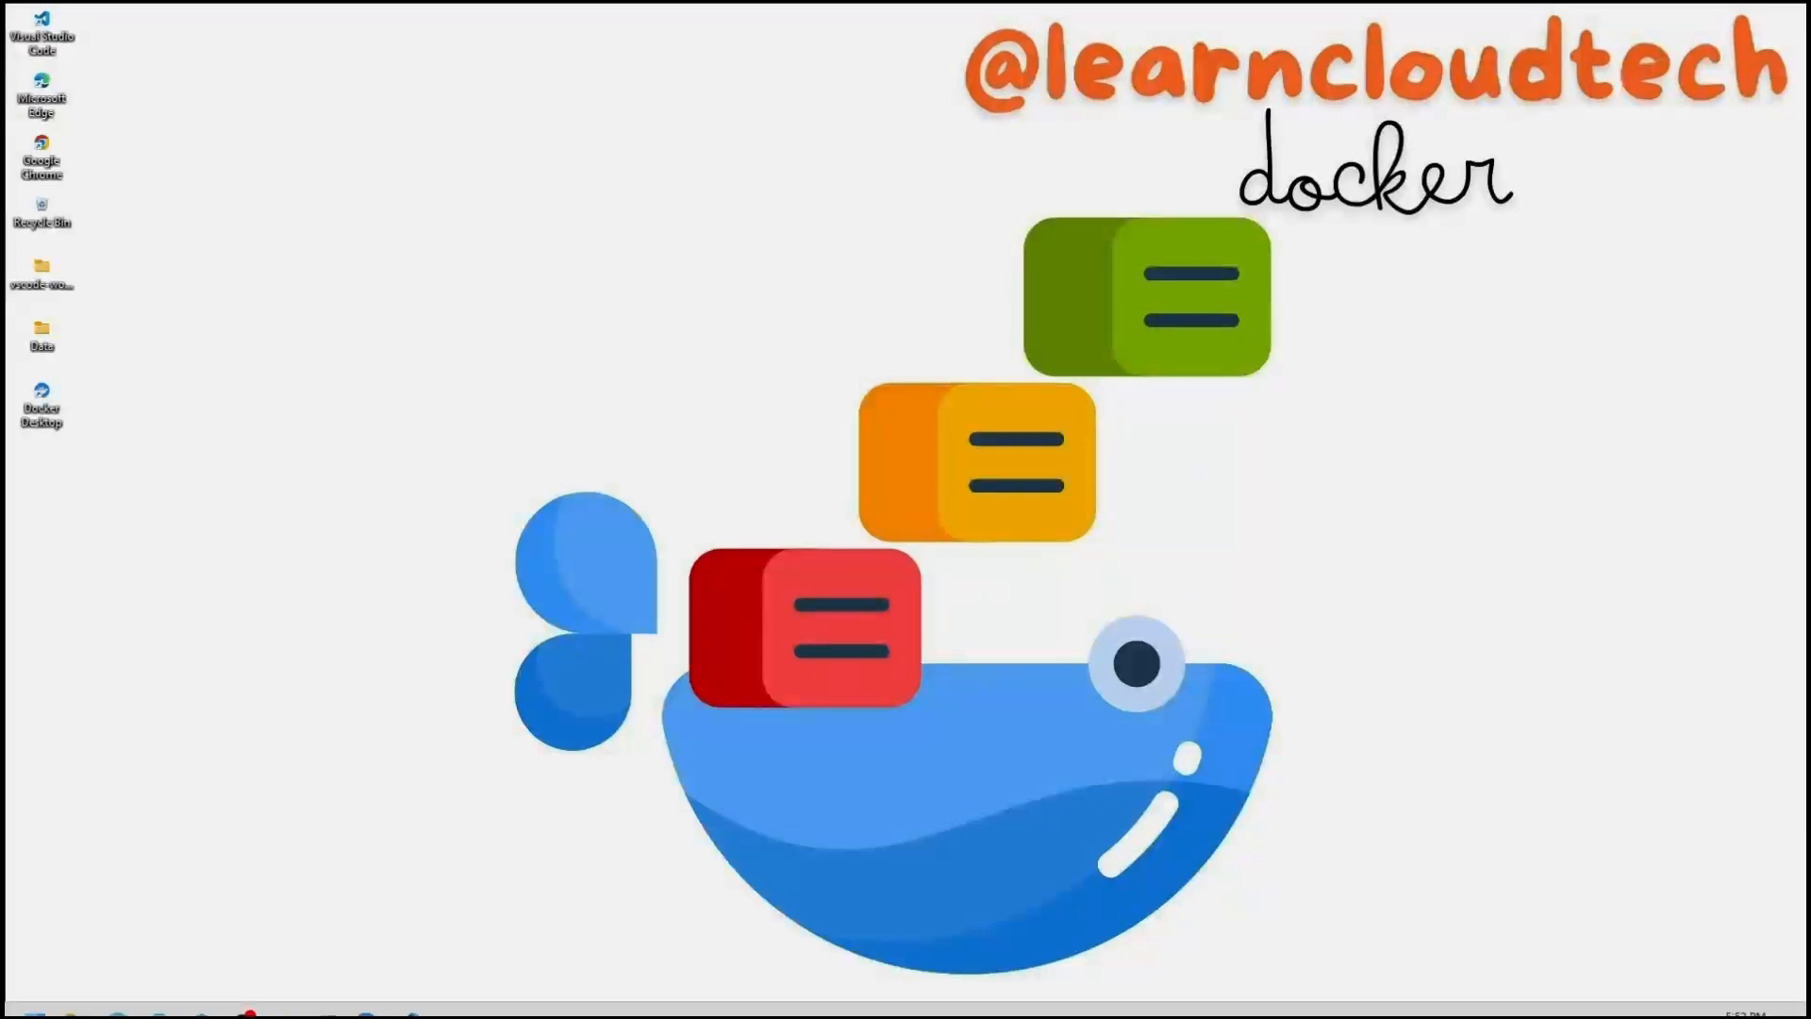
Switch to Firefox and go to hub.docker.com
{"action": "left_click", "coordinate": [283, 994]}
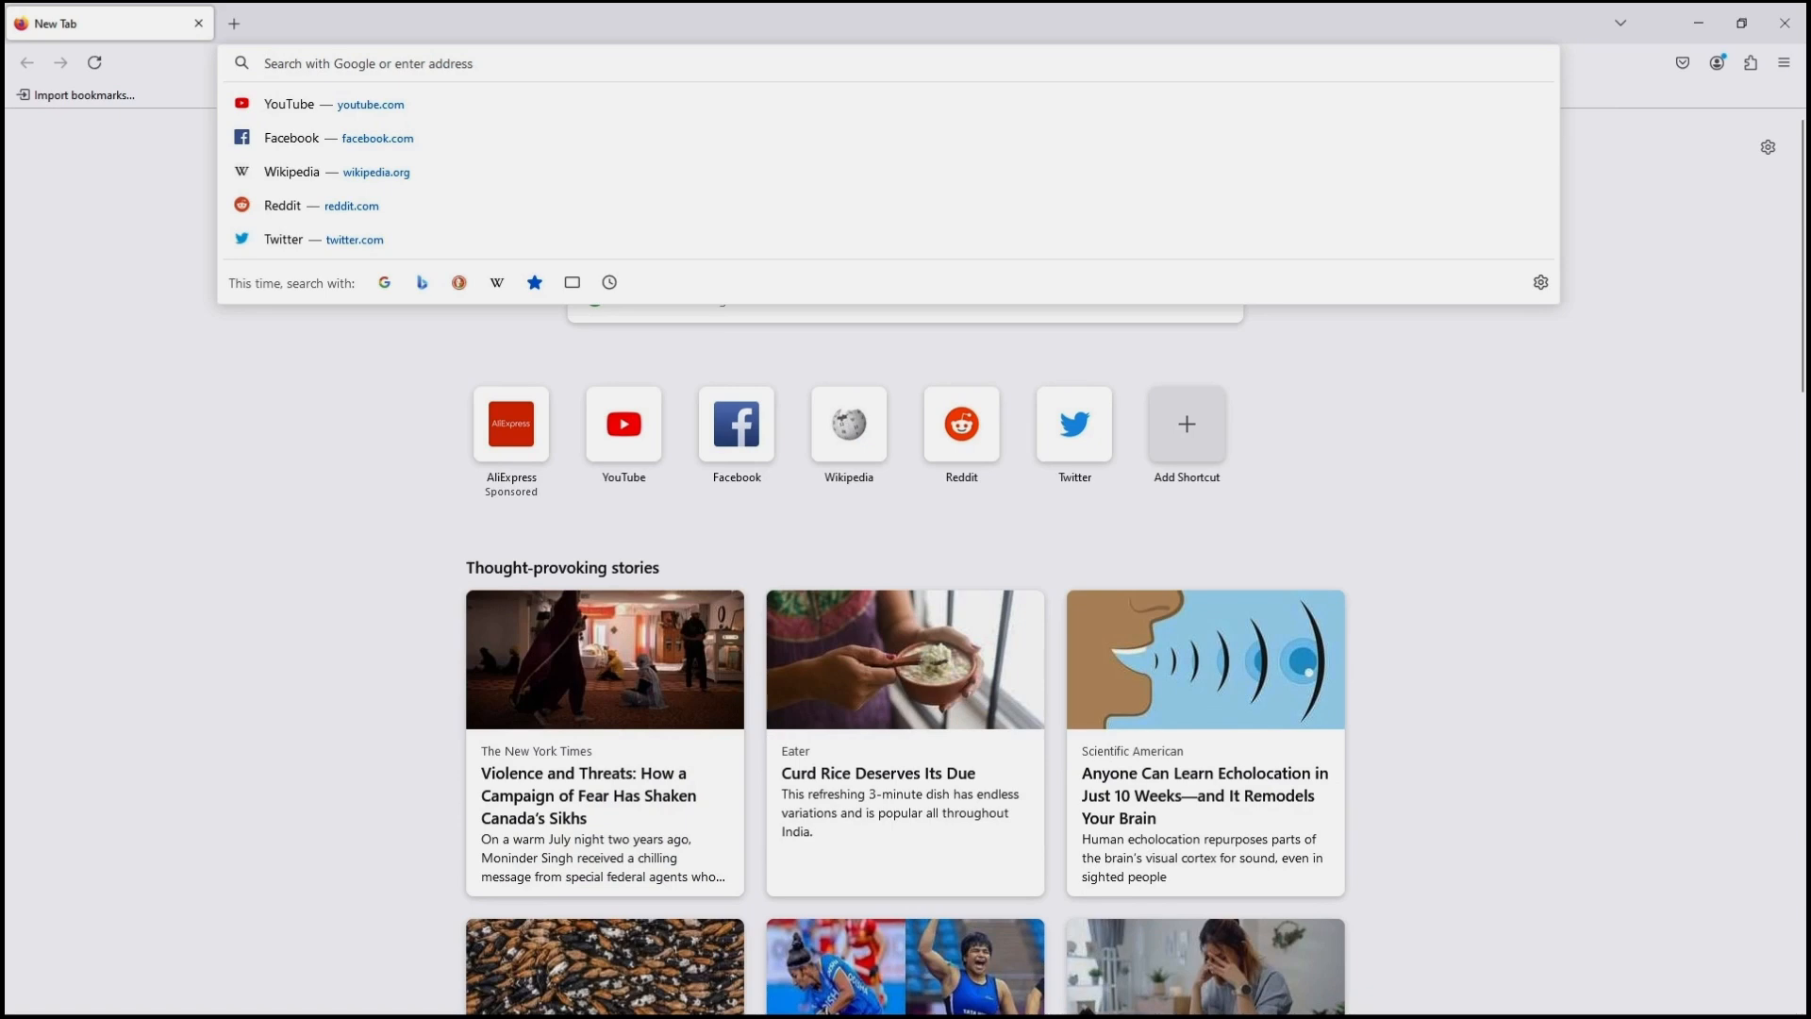
{"action": "type", "text": "docker"}
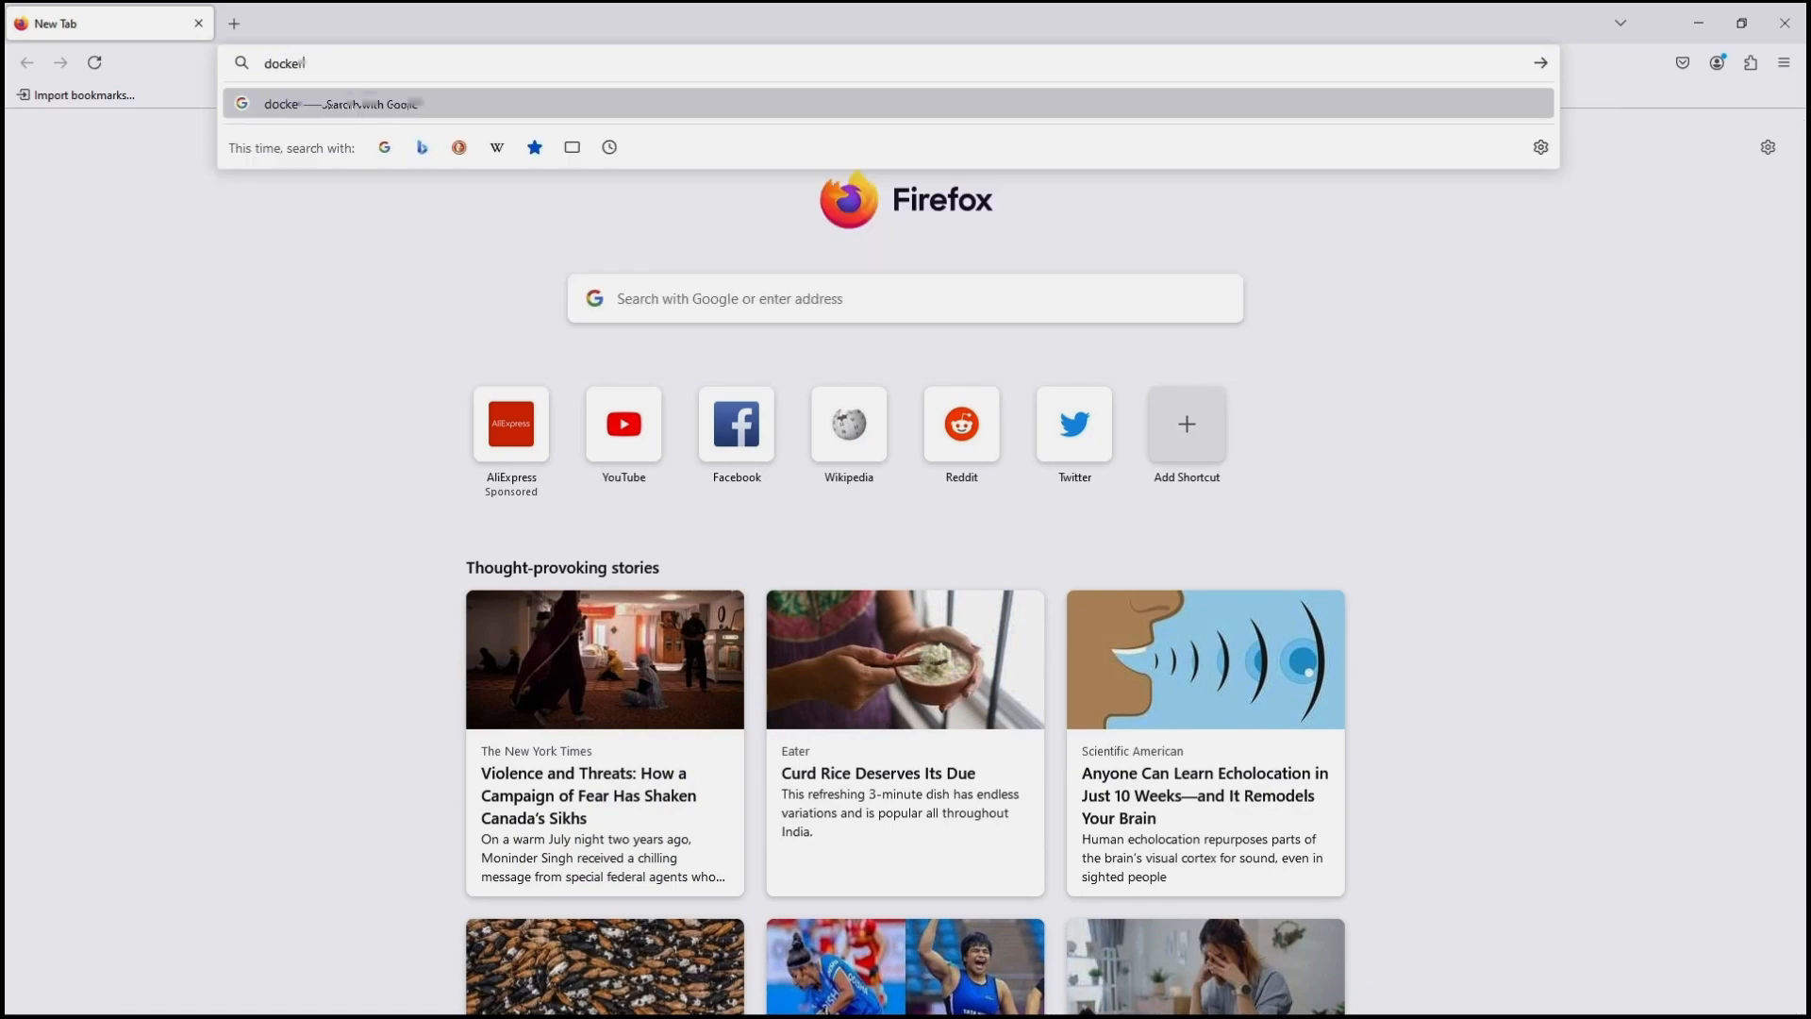
{"action": "type", "text": "."}
{"action": "key", "text": "BackSpace"}
{"action": "key", "text": "BackSpace"}
{"action": "key", "text": "BackSpace"}
{"action": "key", "text": "BackSpace"}
{"action": "key", "text": "BackSpace"}
{"action": "key", "text": "BackSpace"}
{"action": "key", "text": "BackSpace"}
{"action": "type", "text": "hu"}
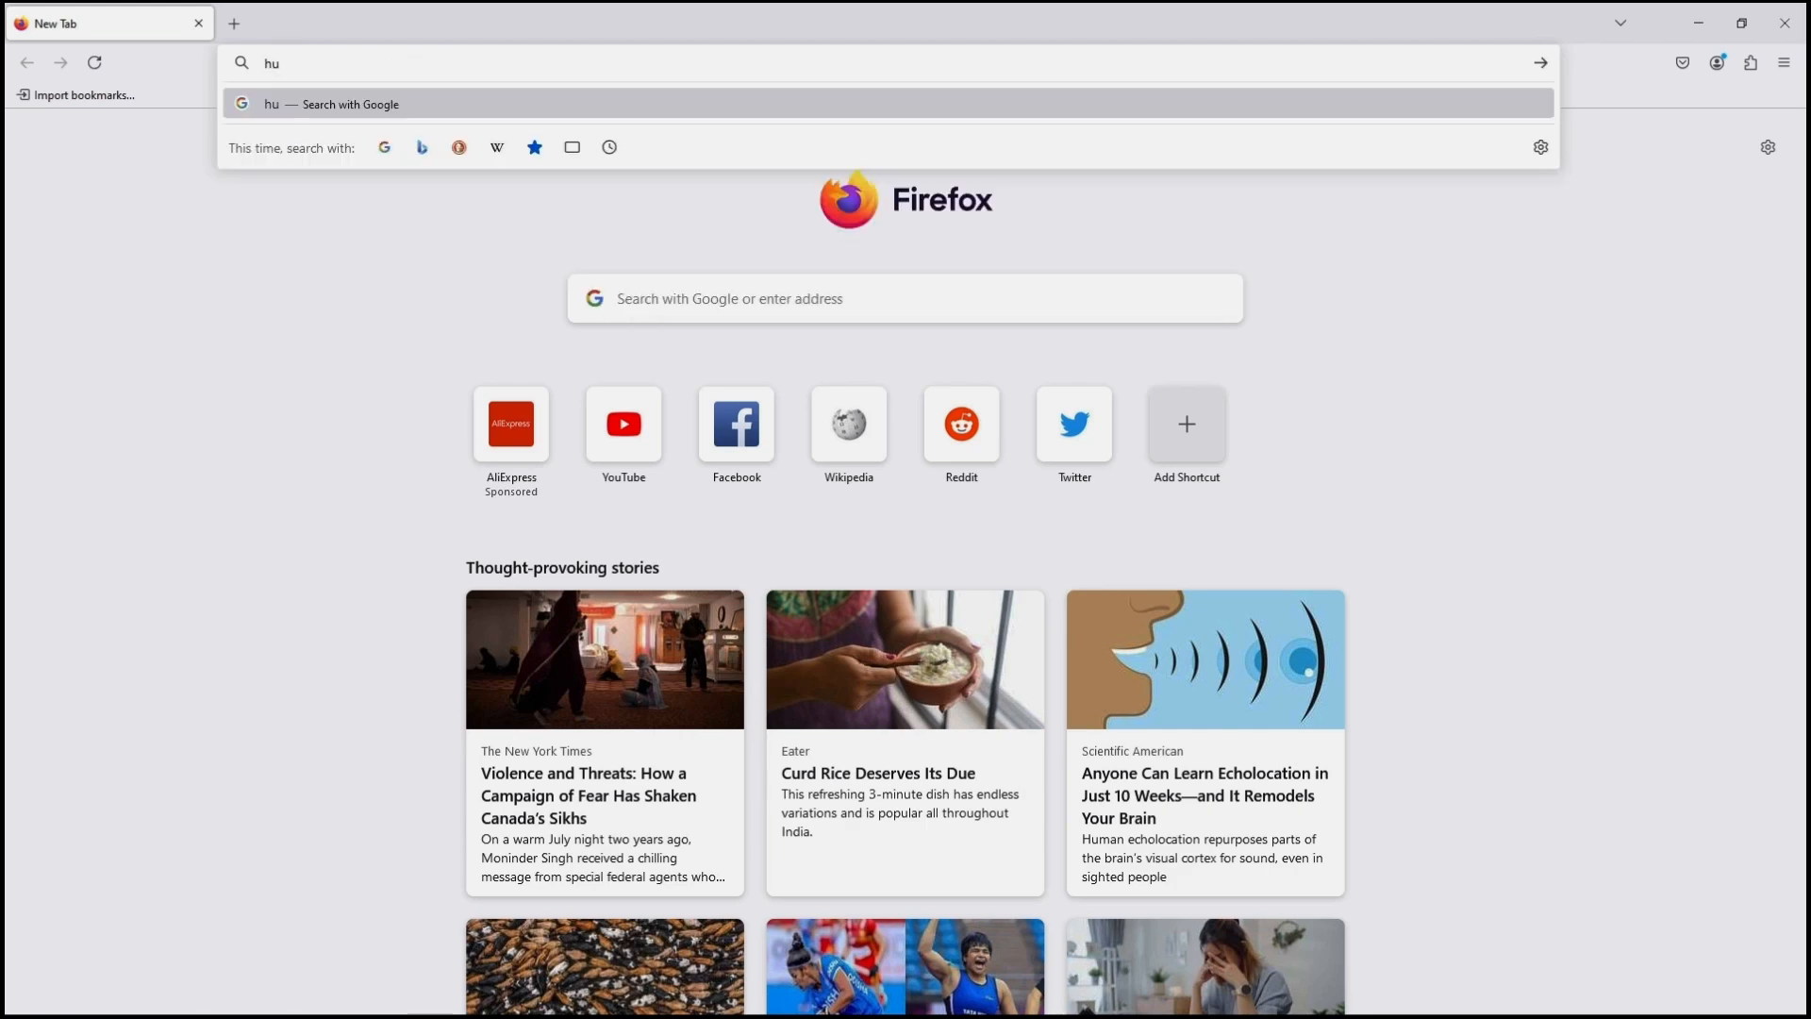
{"action": "type", "text": "b.docker.com"}
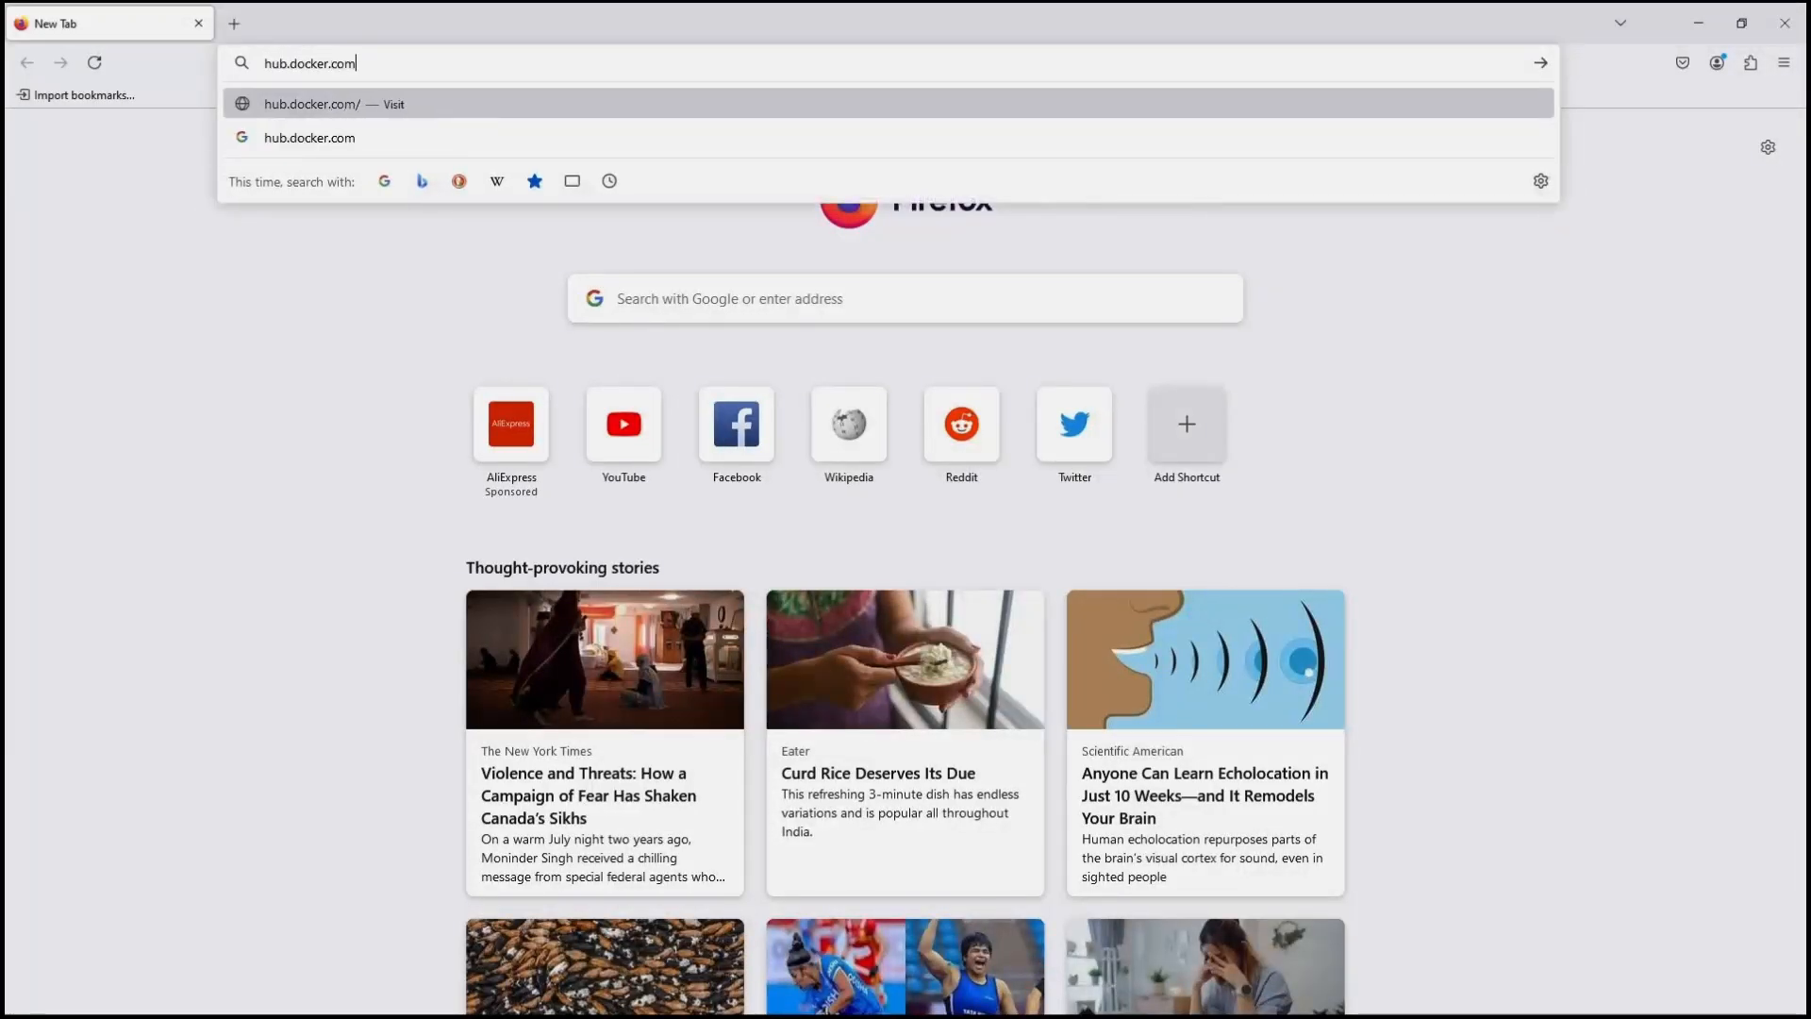
{"action": "key", "text": "Return"}
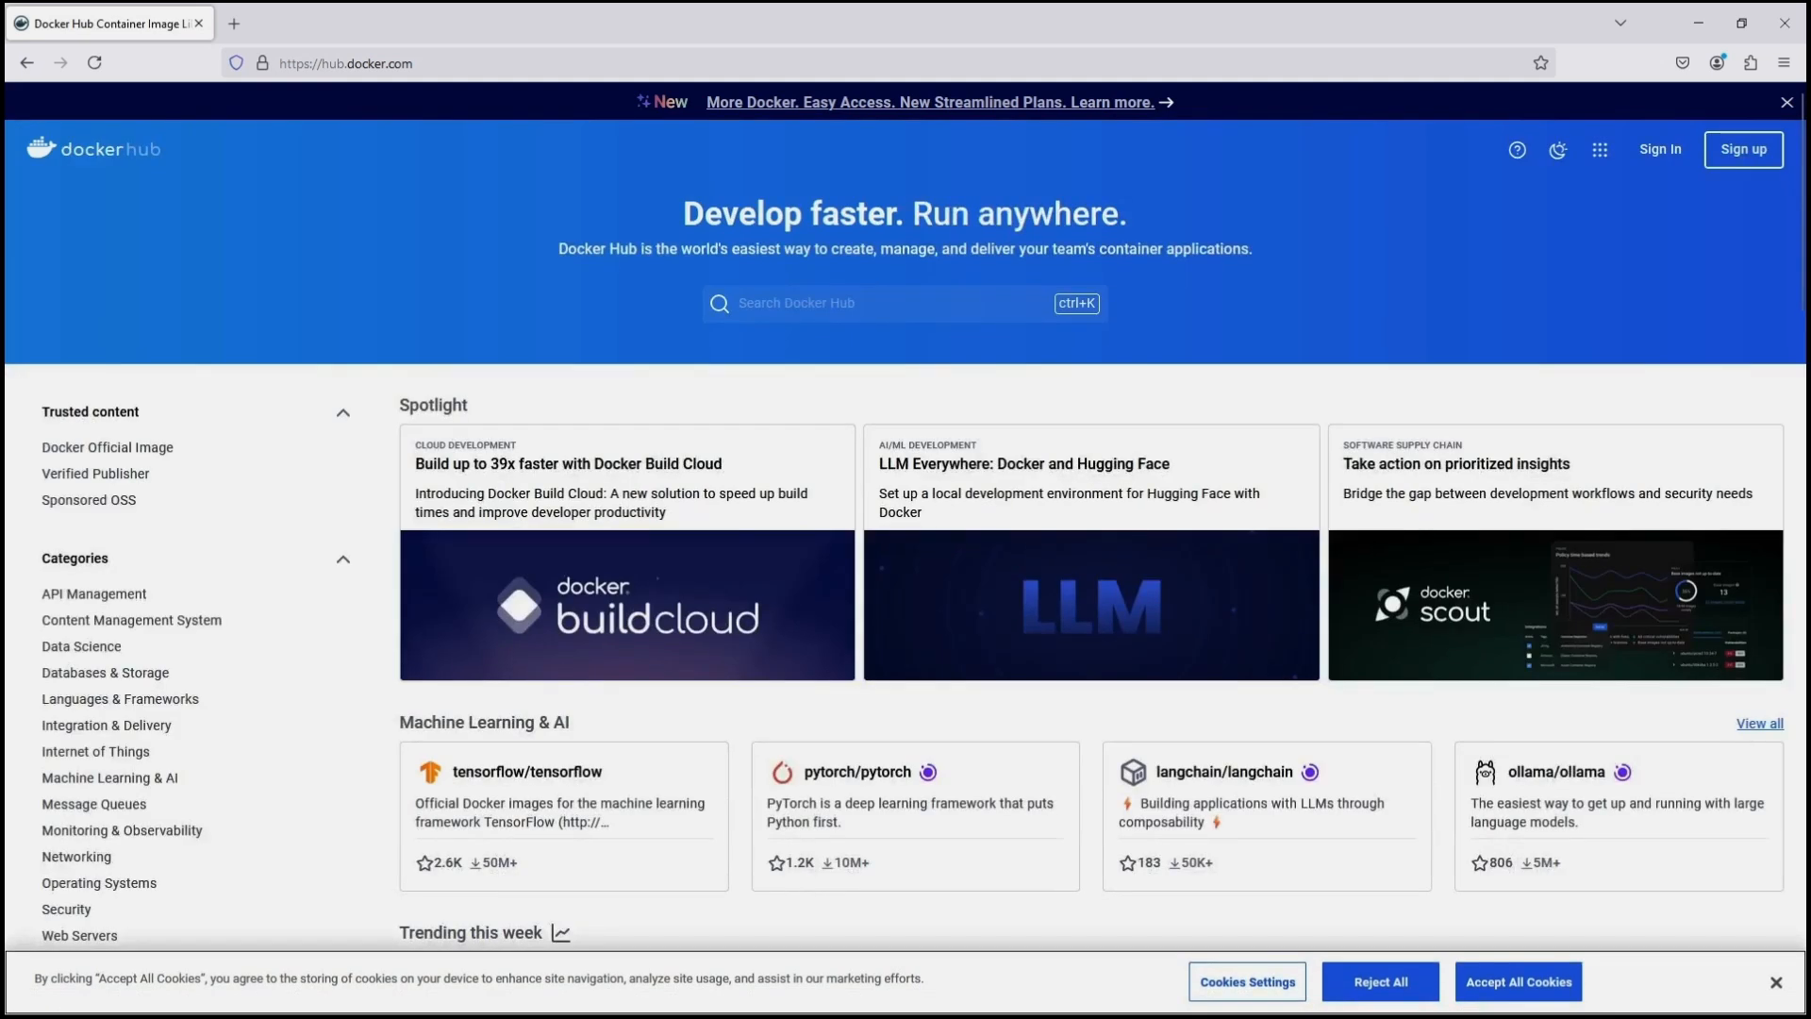
Browse the image sections on the Docker Hub home page, from Machine Learning & AI to New Extensions
{"action": "scroll", "coordinate": [905, 547], "scroll_direction": "down", "scroll_amount": 8}
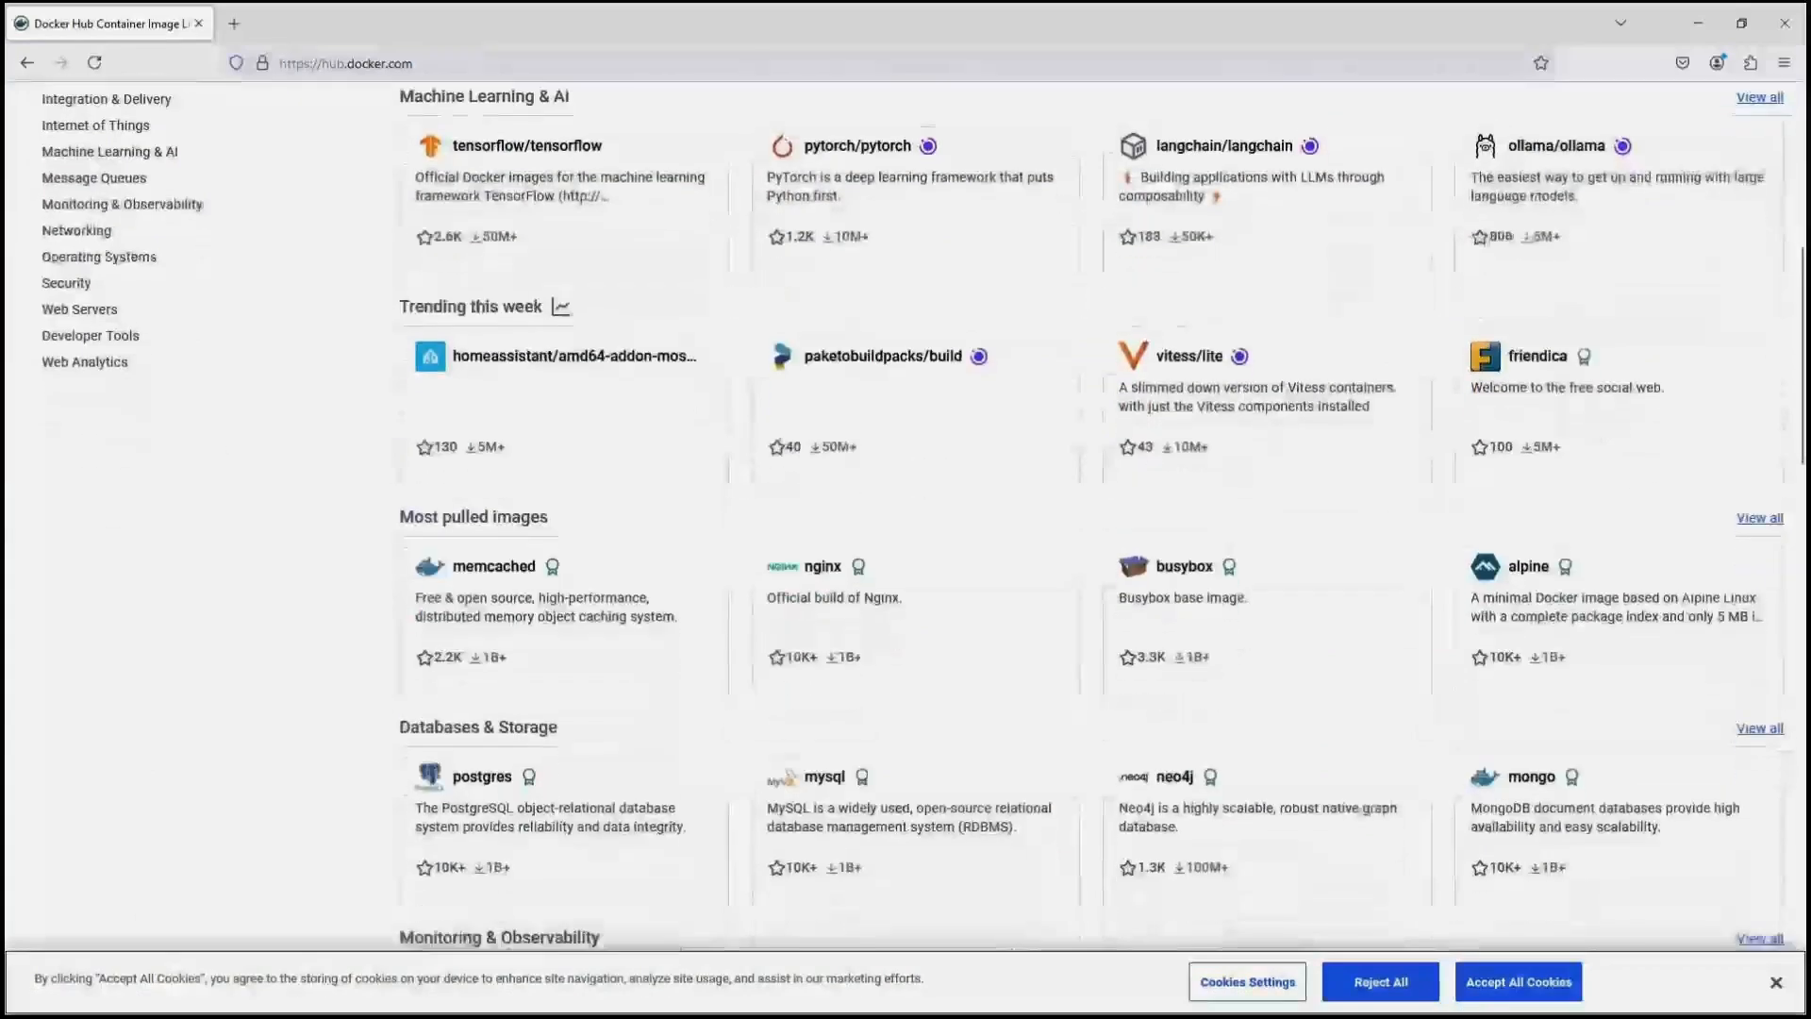
{"action": "scroll", "coordinate": [905, 509], "scroll_direction": "down", "scroll_amount": 2}
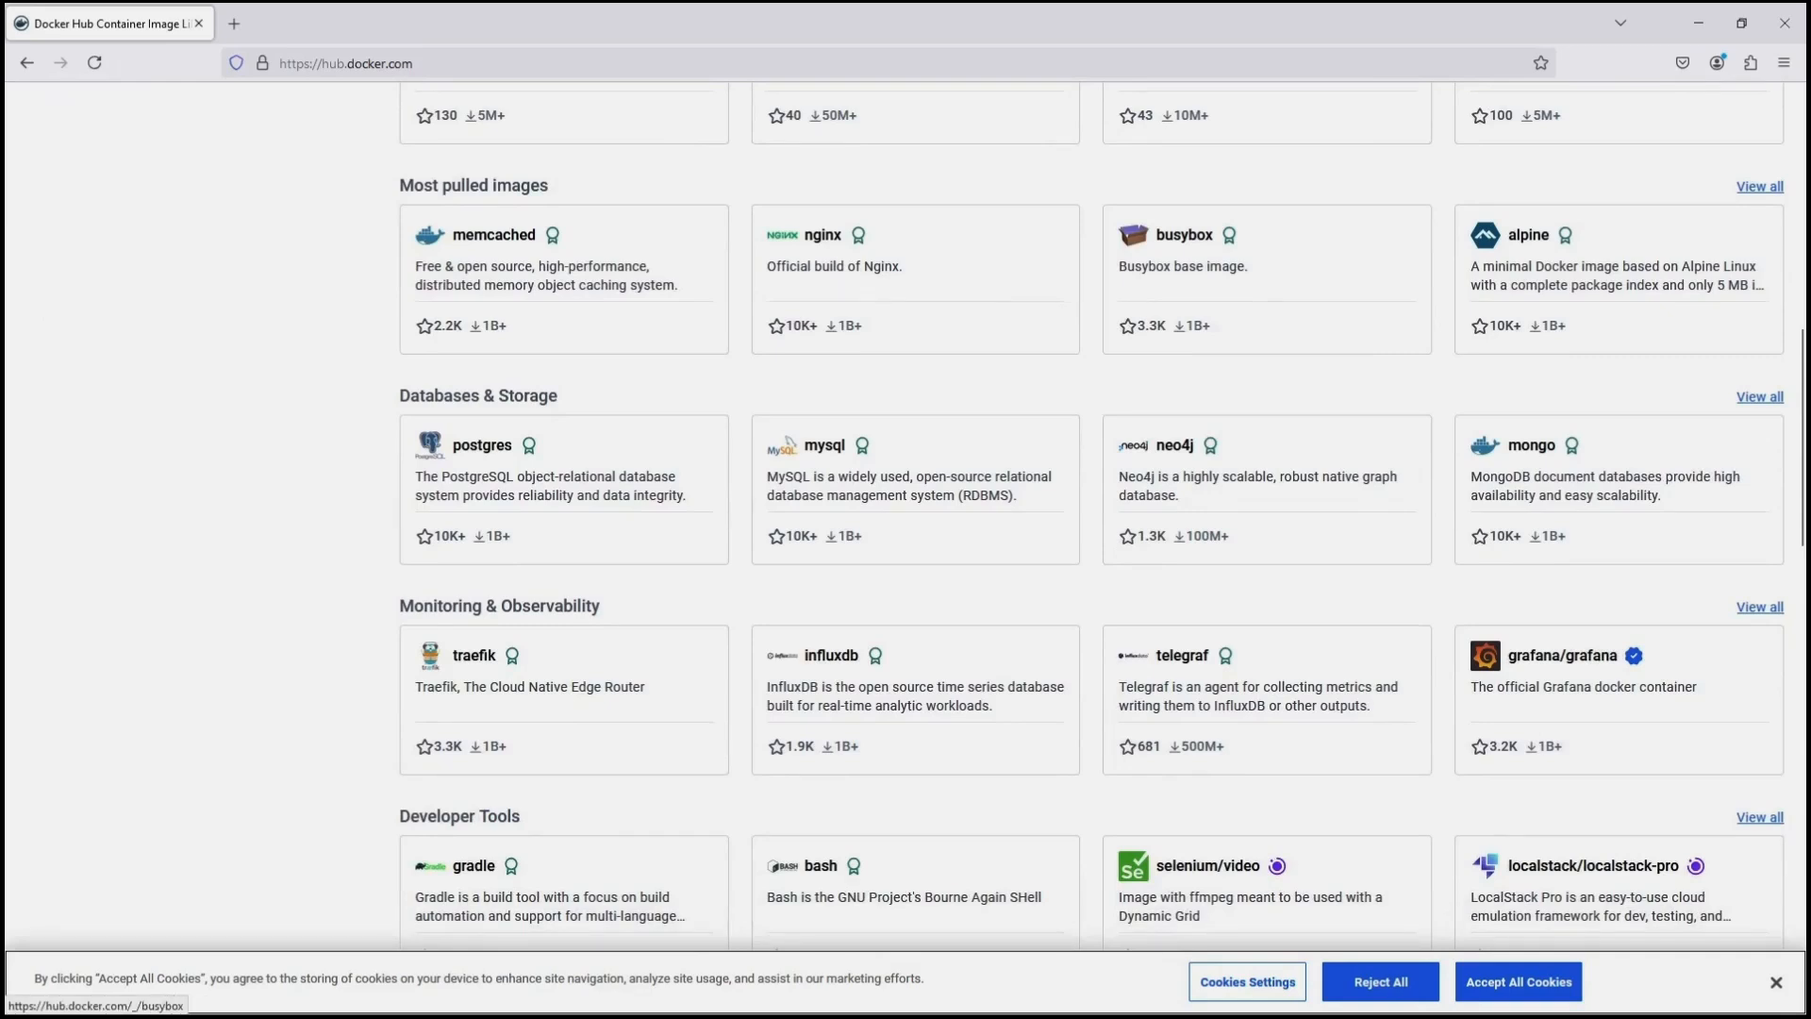
{"action": "scroll", "coordinate": [1264, 311], "scroll_direction": "down", "scroll_amount": 3}
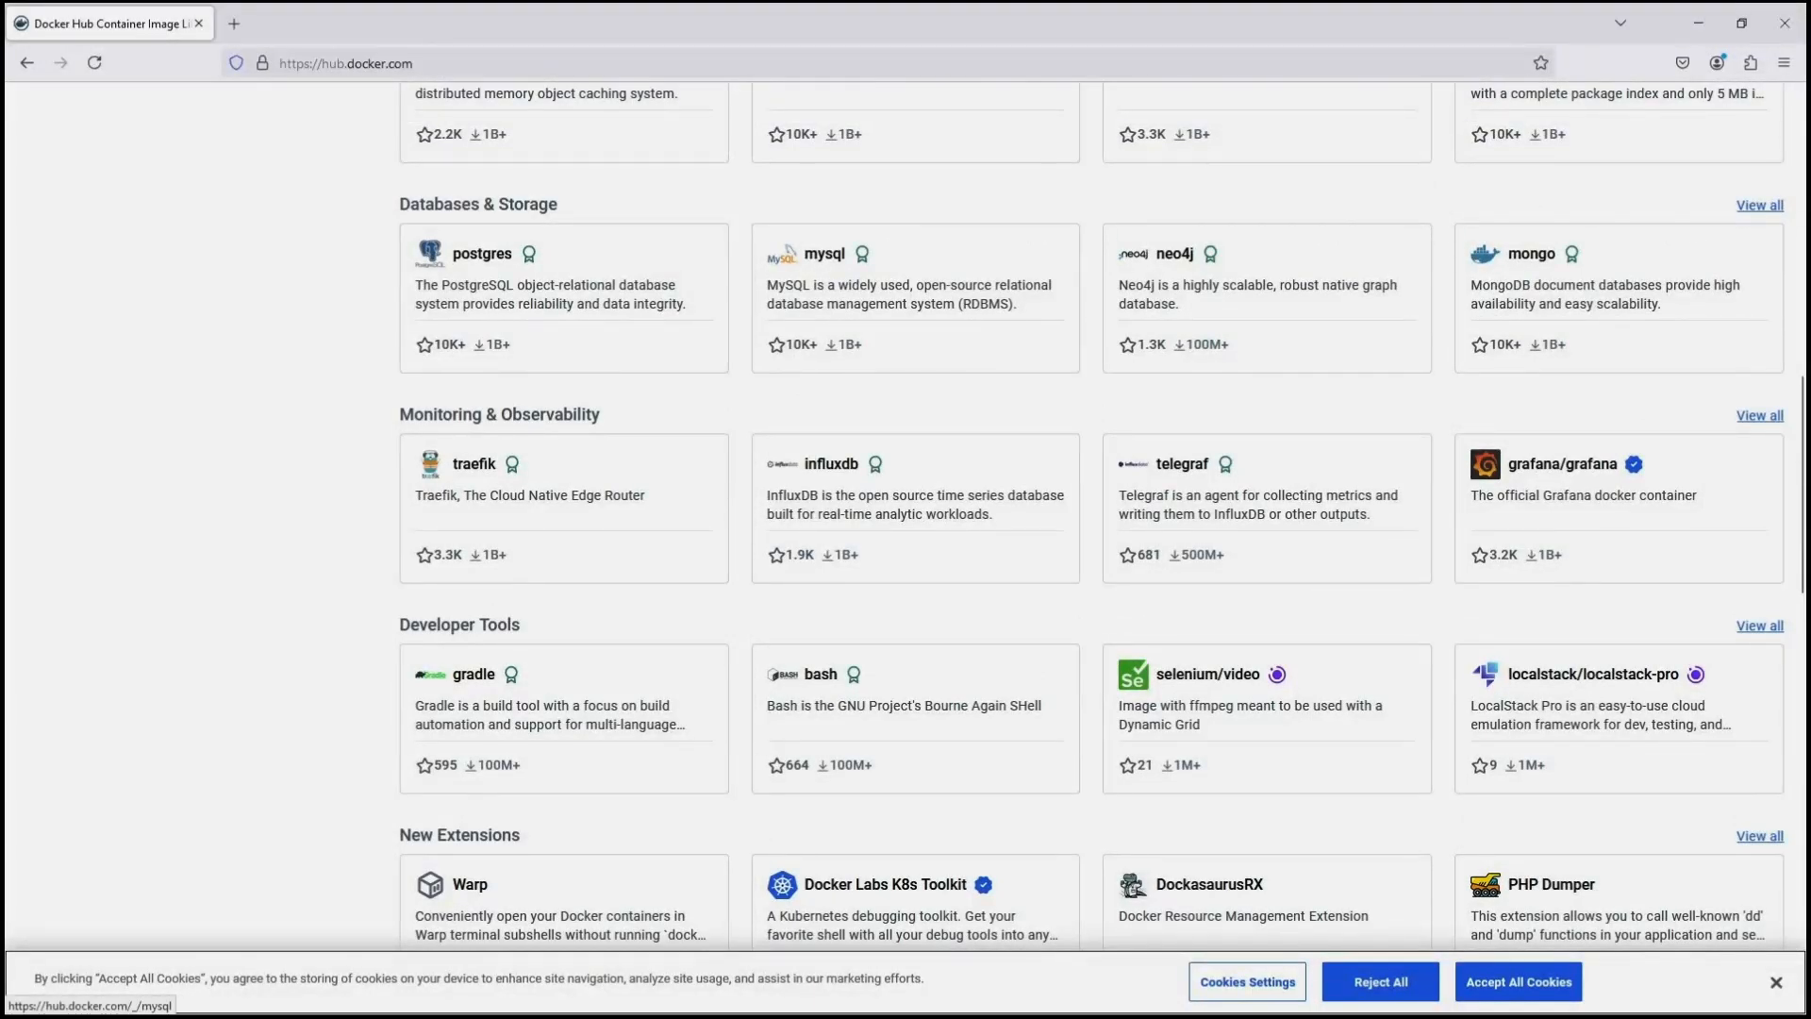
{"action": "scroll", "coordinate": [1264, 302], "scroll_direction": "down", "scroll_amount": 2}
{"action": "scroll", "coordinate": [1226, 529], "scroll_direction": "up", "scroll_amount": 14}
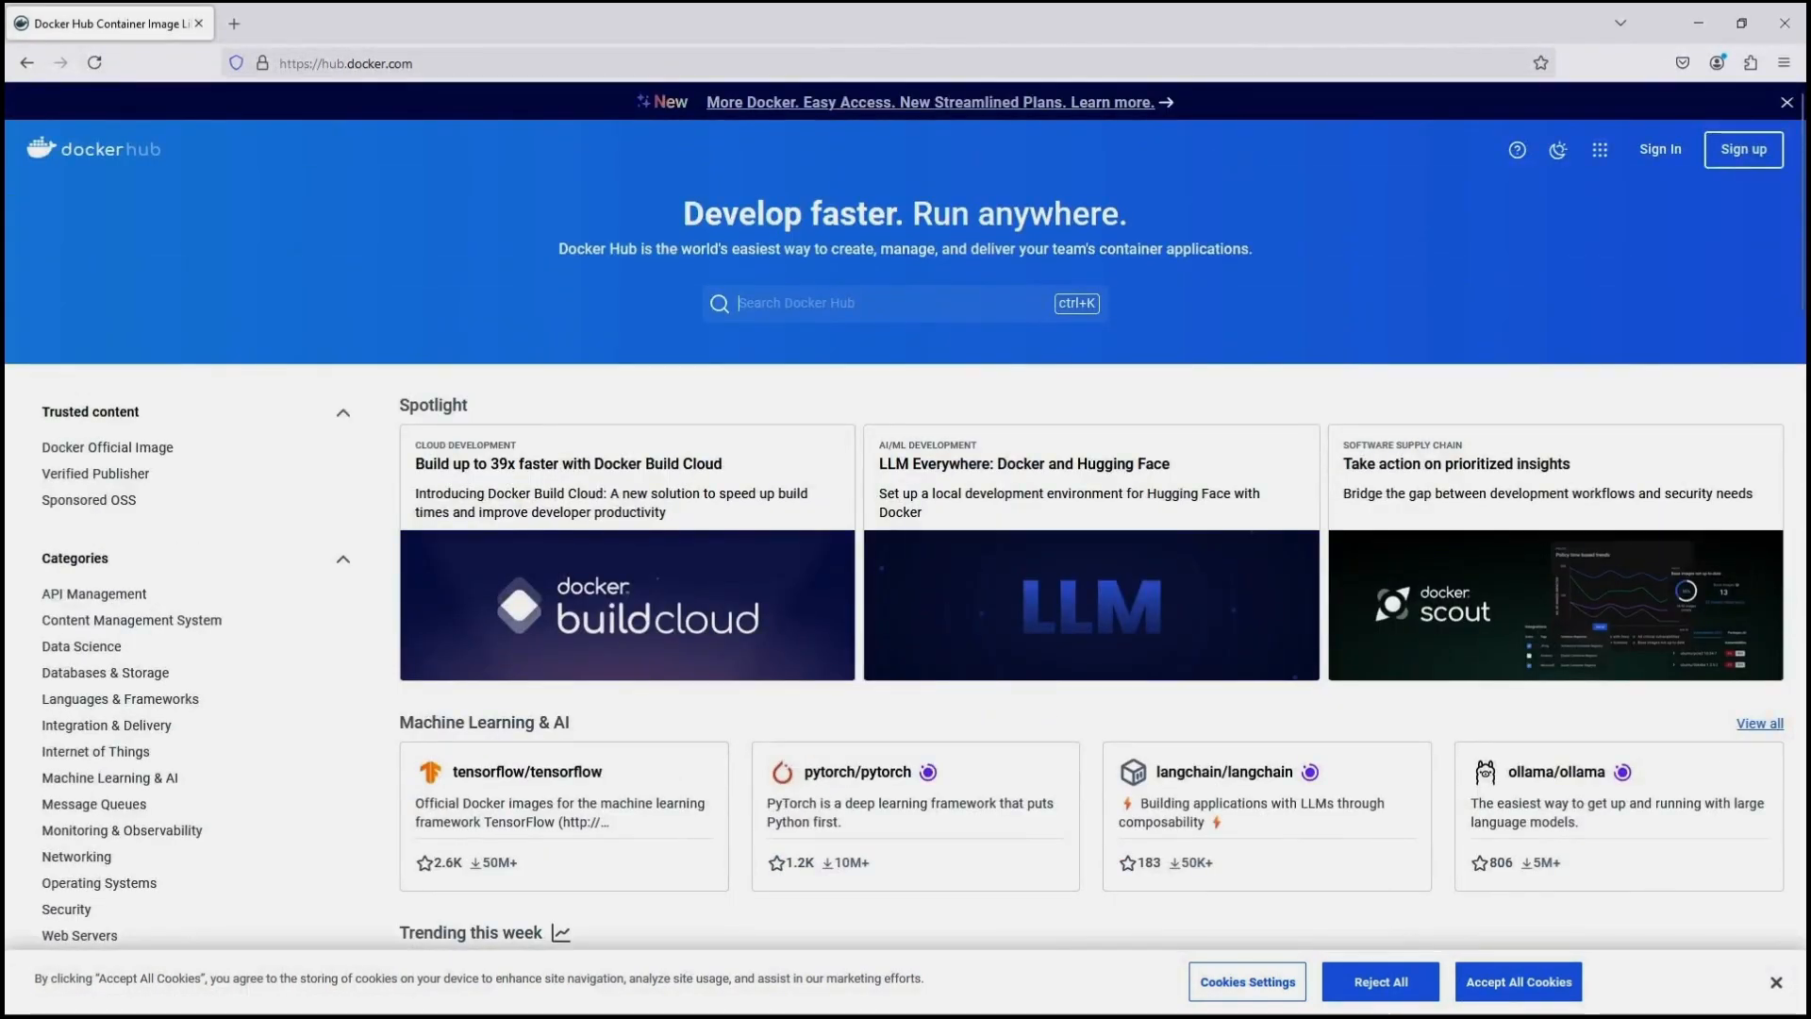
Search Docker Hub for redis and open the official redis image page
{"action": "key", "text": "ctrl+k"}
{"action": "type", "text": "redis"}
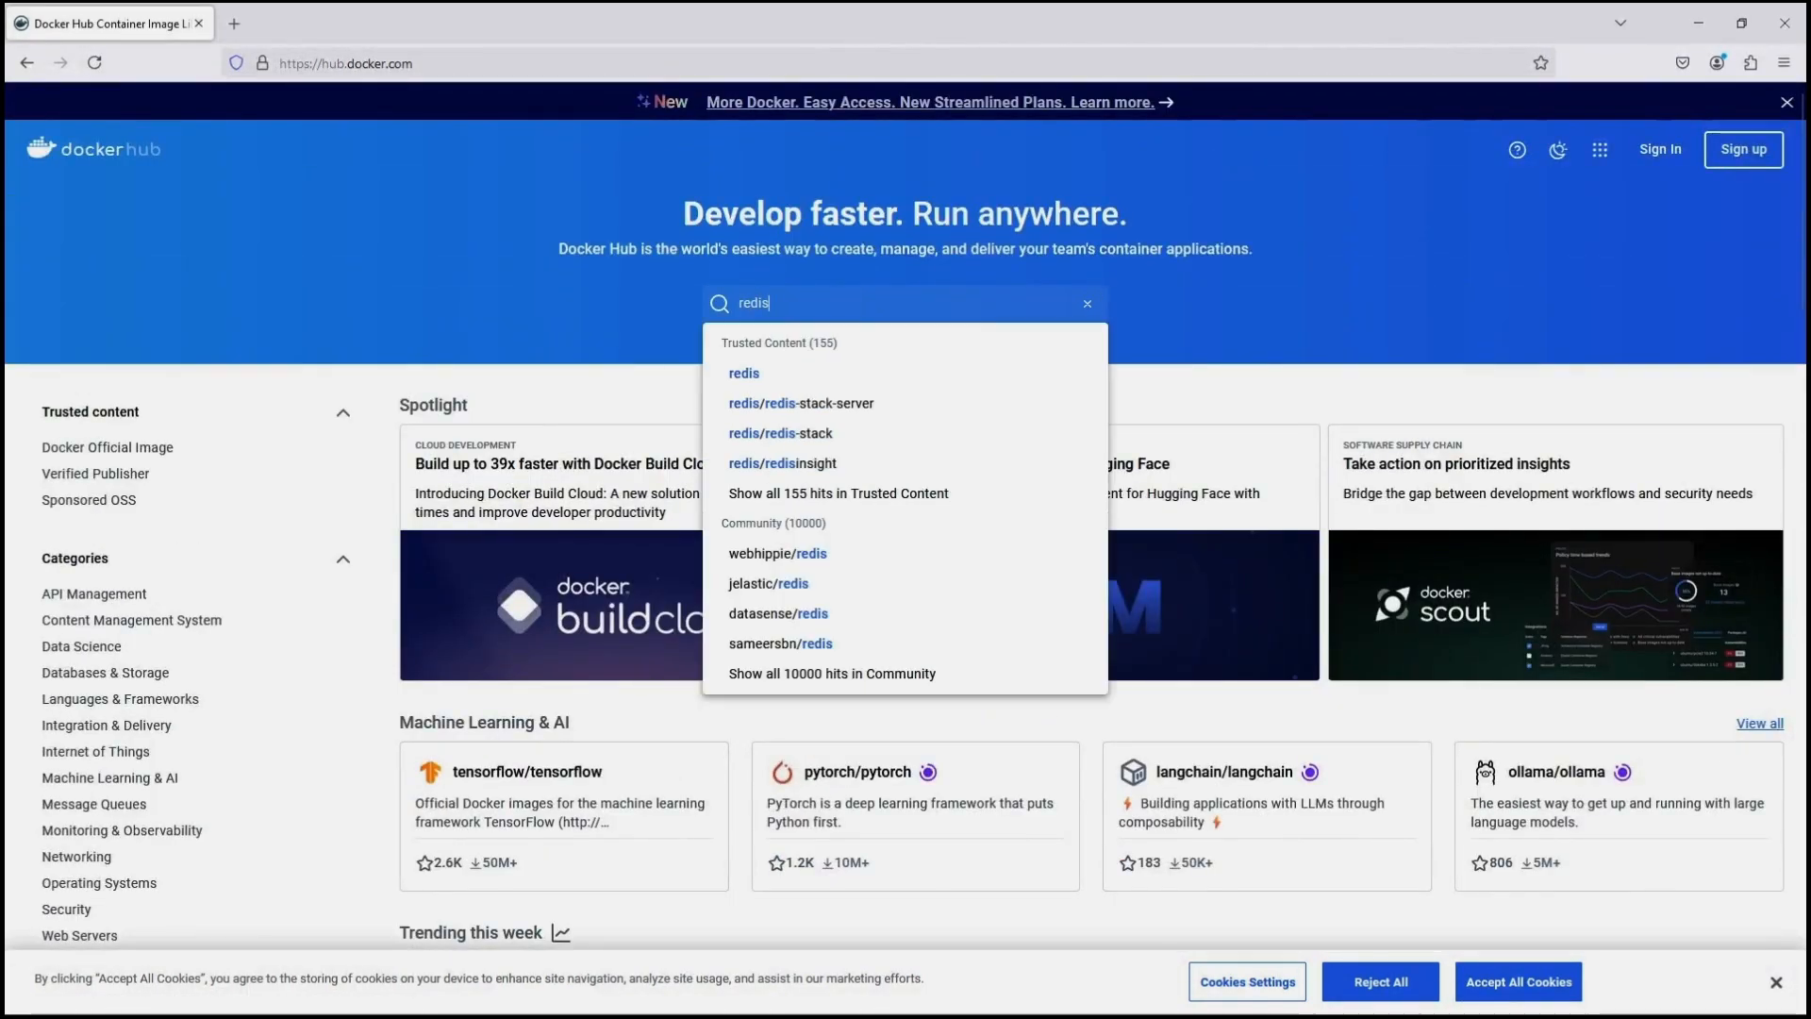
{"action": "key", "text": "Return"}
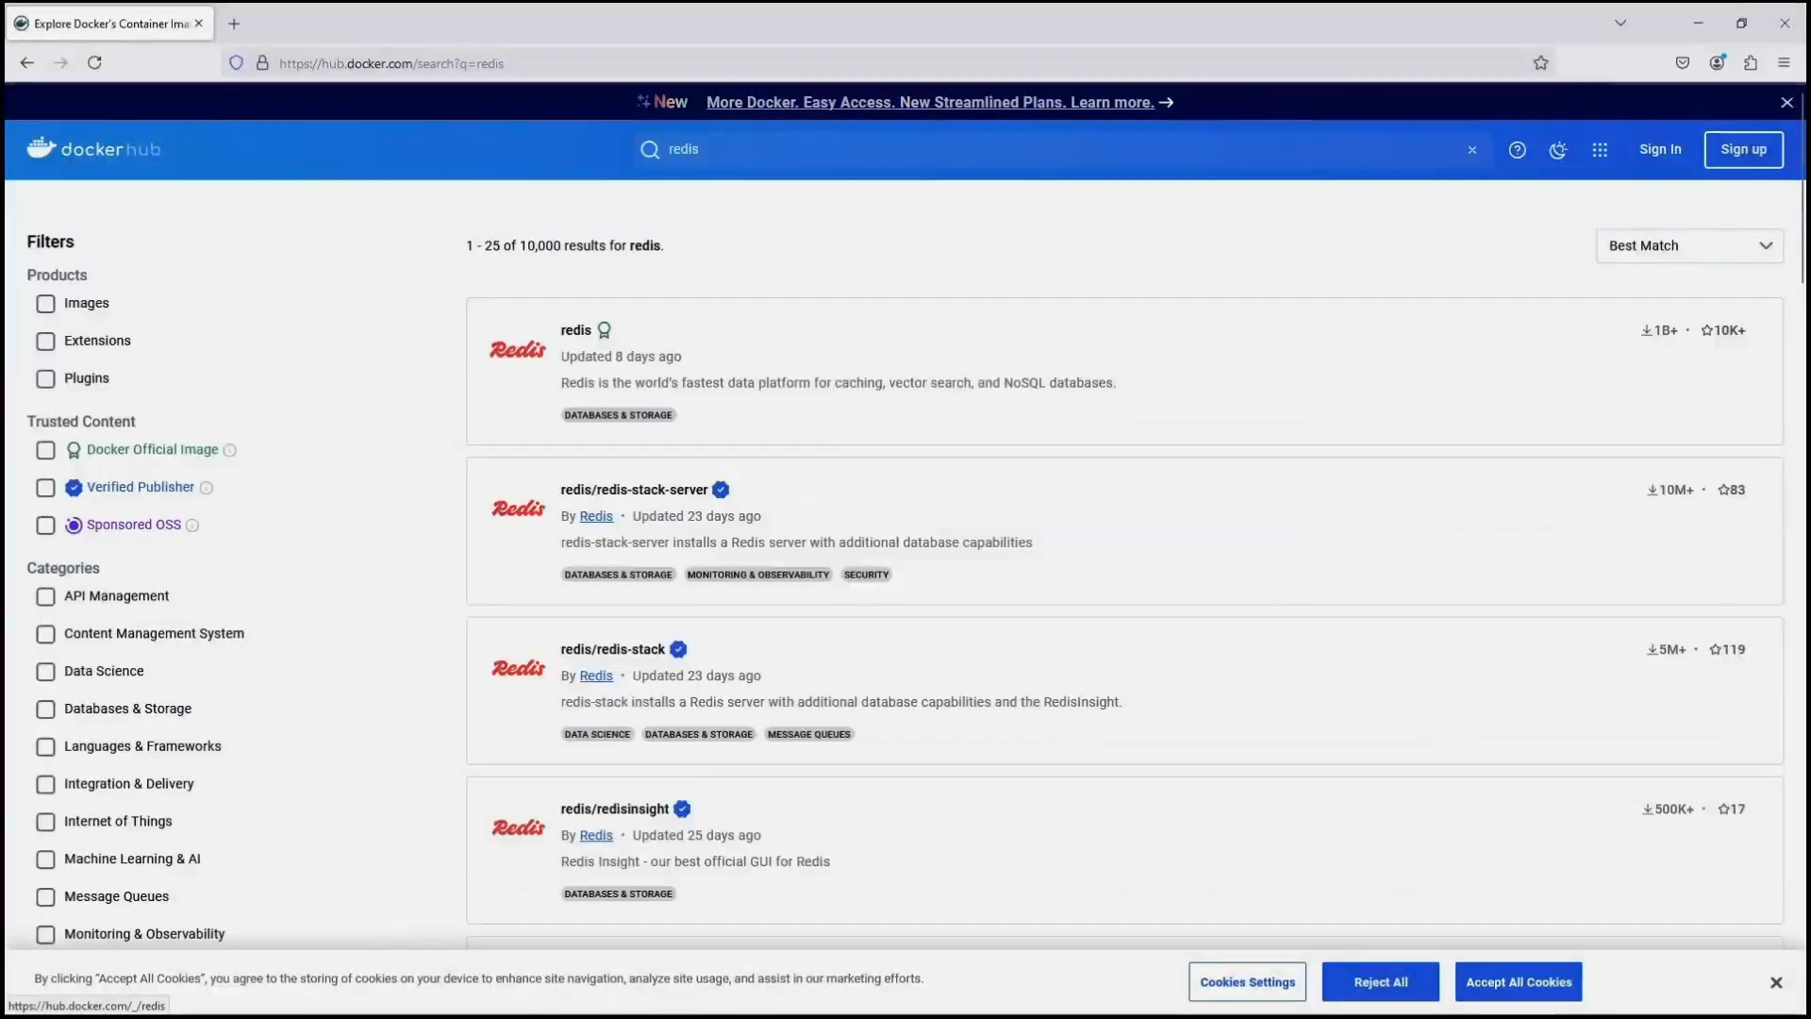
{"action": "left_click", "coordinate": [576, 332]}
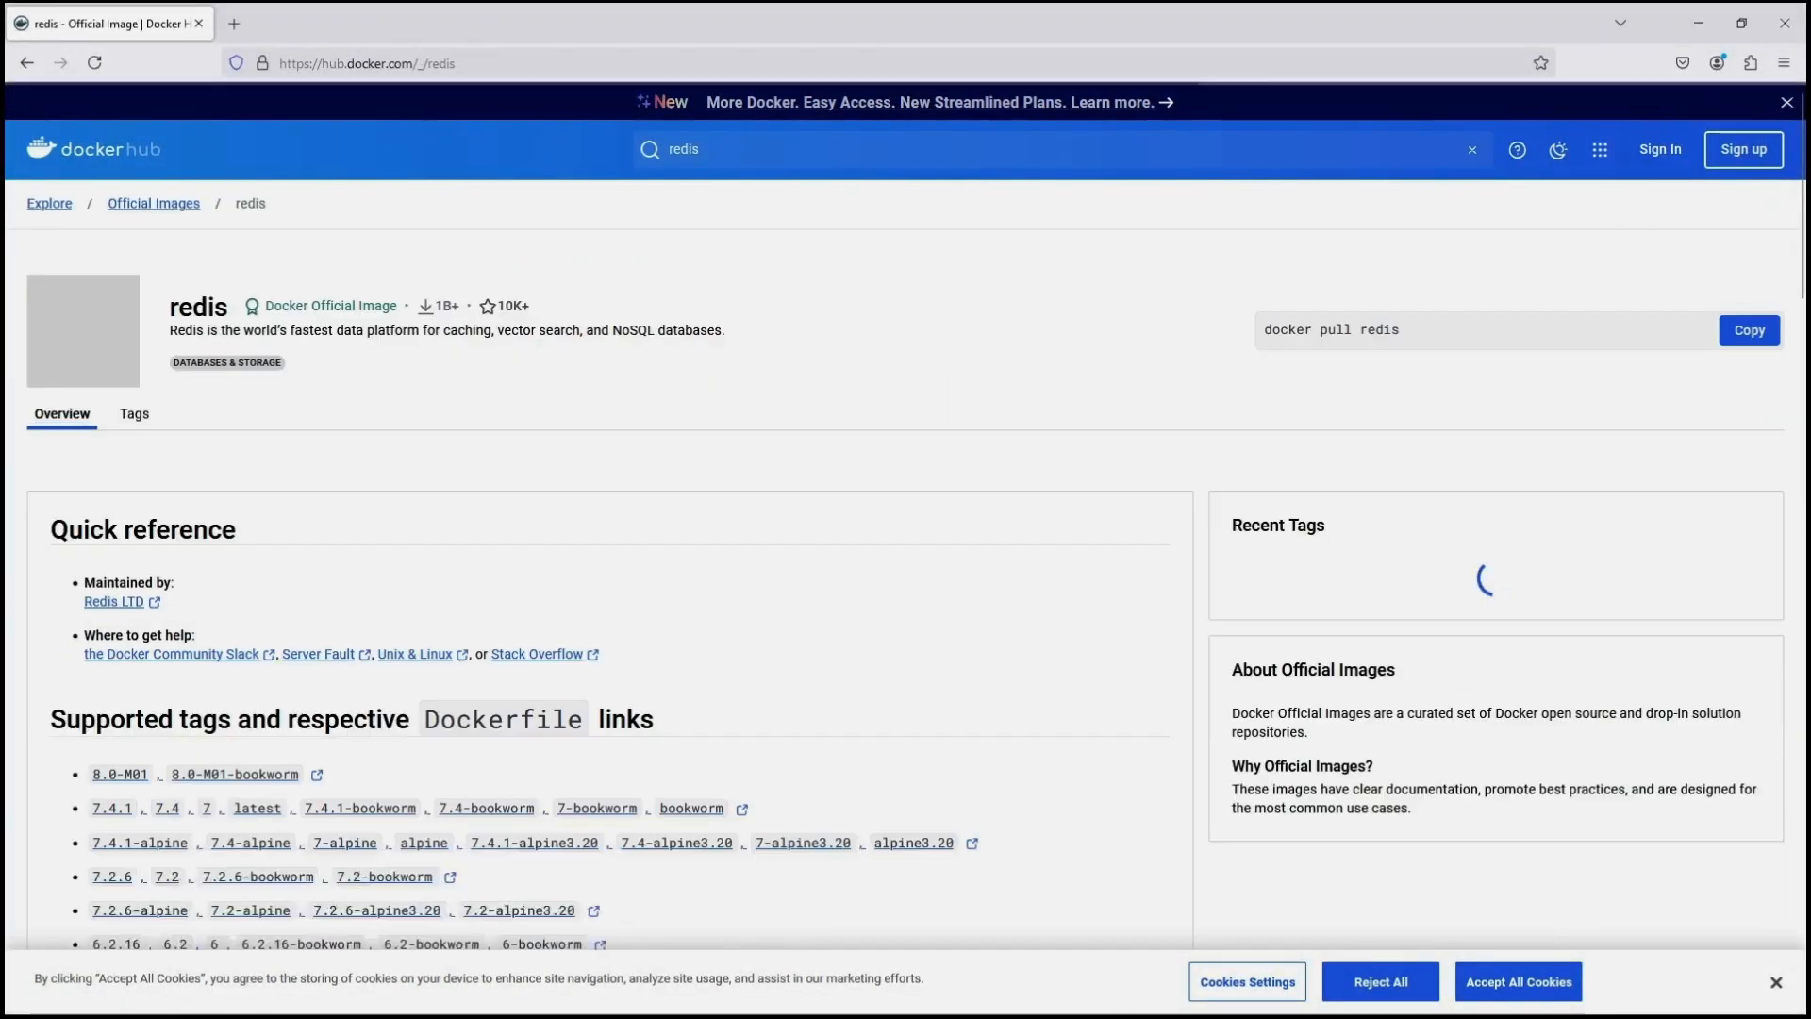
Return to the search results, search for httpd instead, and open the official httpd image page
{"action": "key", "text": "alt+Left"}
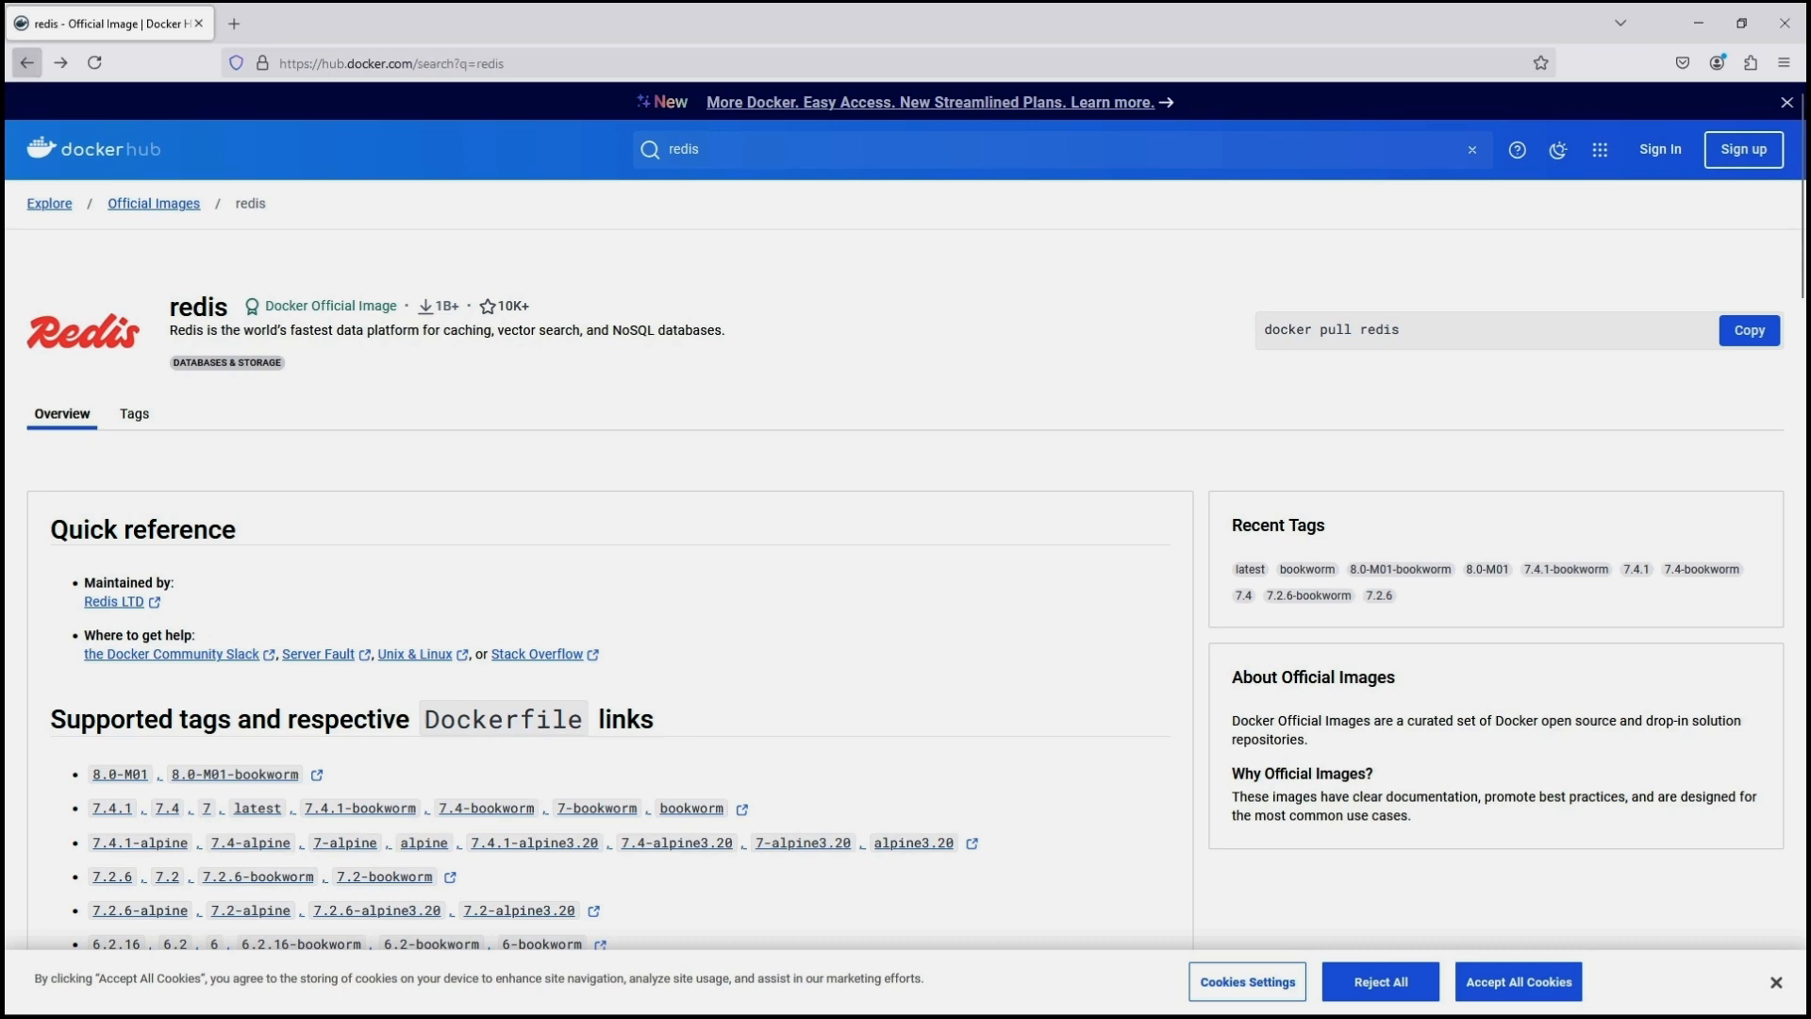
{"action": "left_click", "coordinate": [717, 149]}
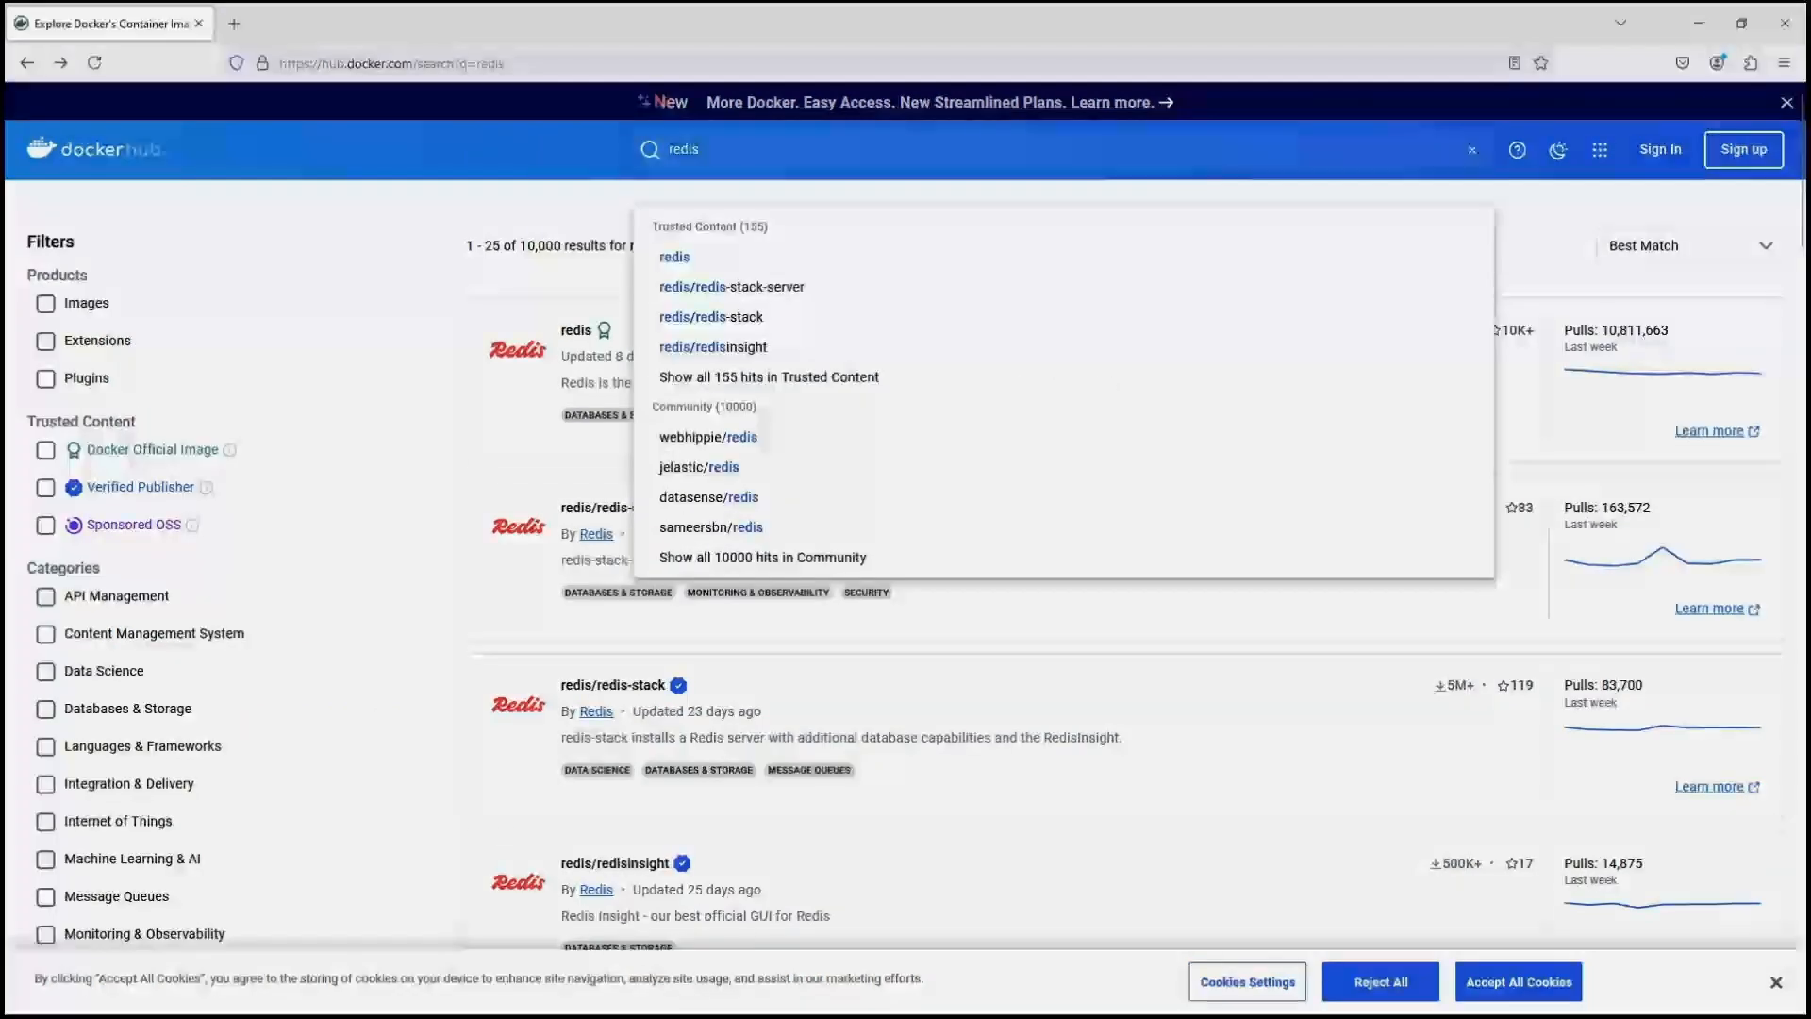
{"action": "key", "text": "ctrl+a"}
{"action": "key", "text": "BackSpace"}
{"action": "type", "text": "htt"}
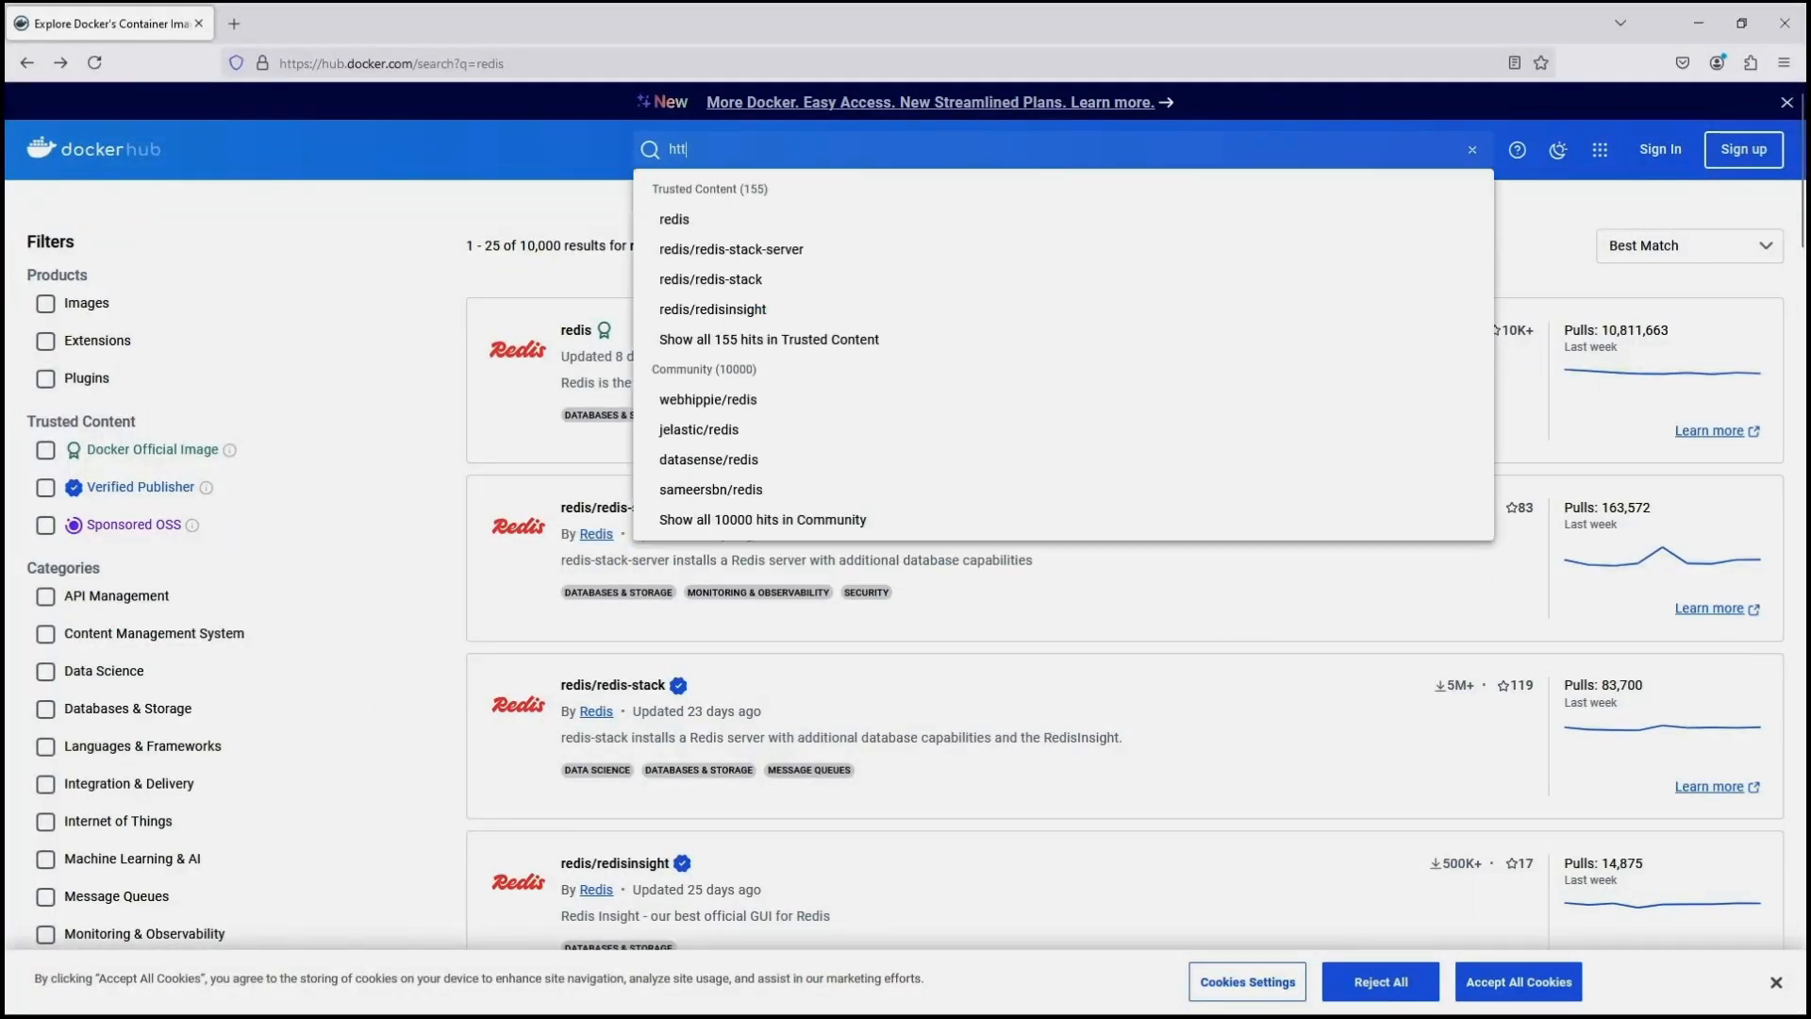
{"action": "type", "text": "pd"}
{"action": "key", "text": "Return"}
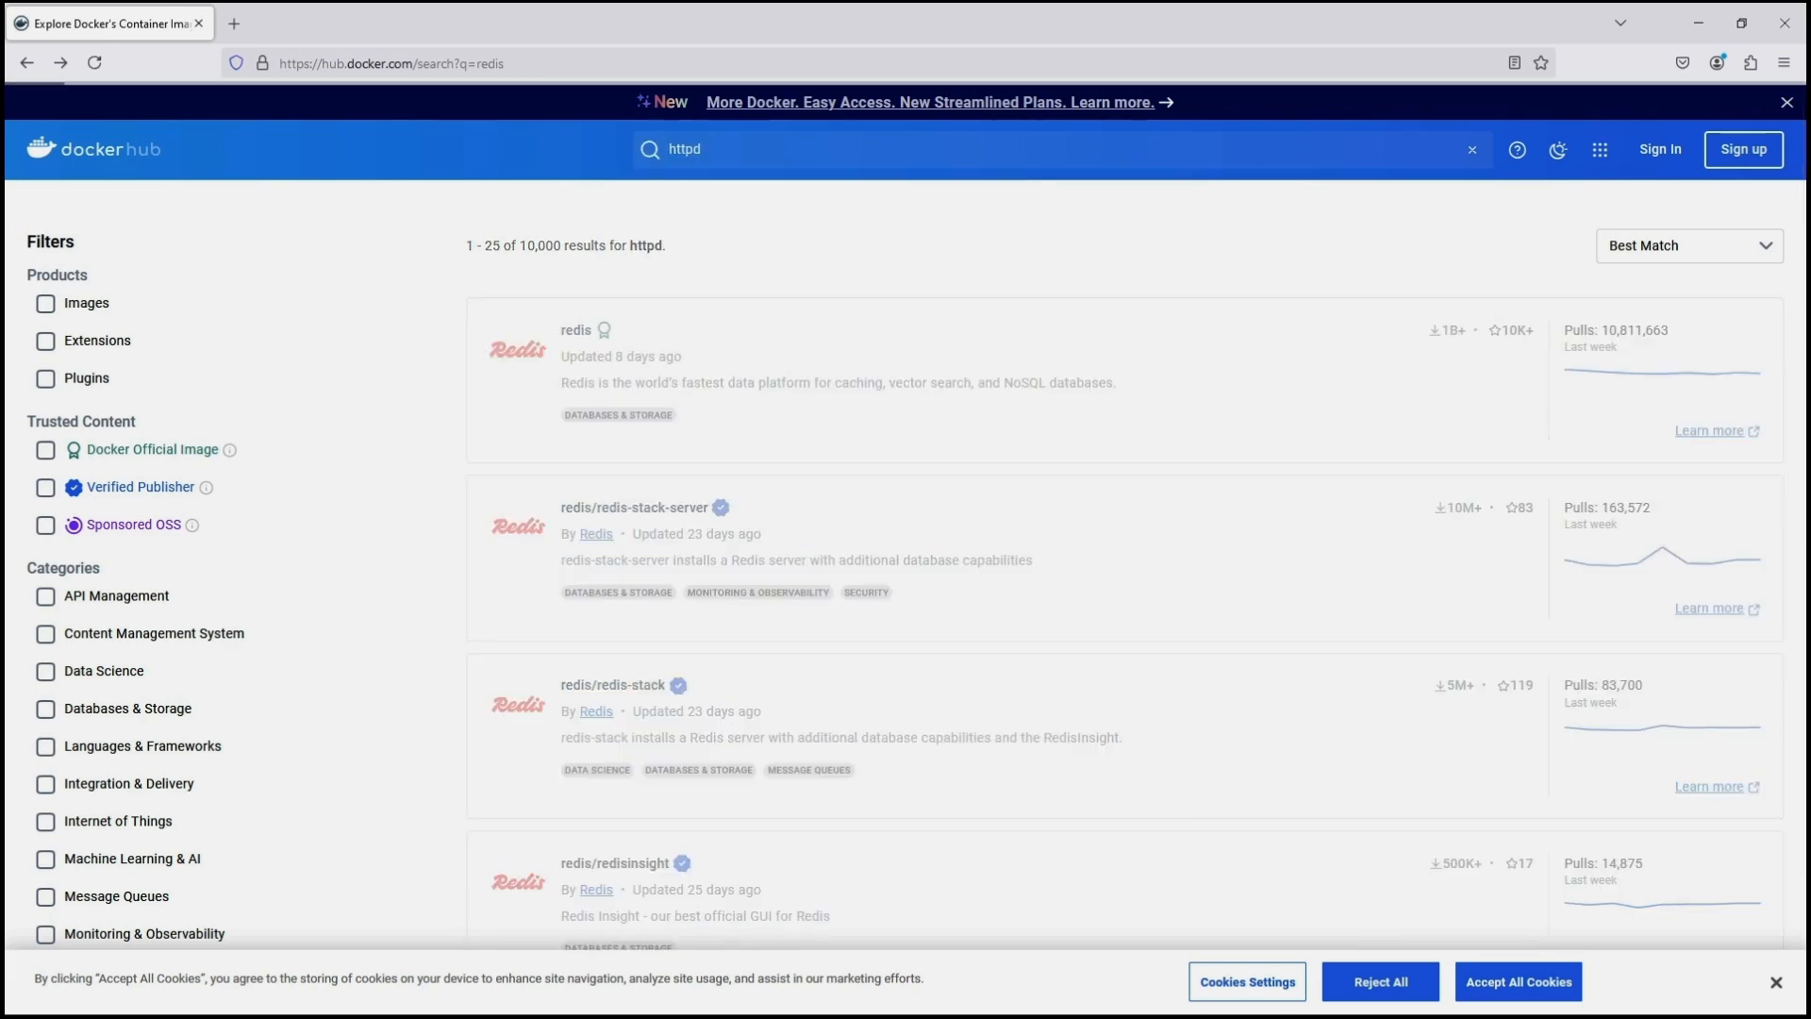
{"action": "left_click", "coordinate": [577, 330]}
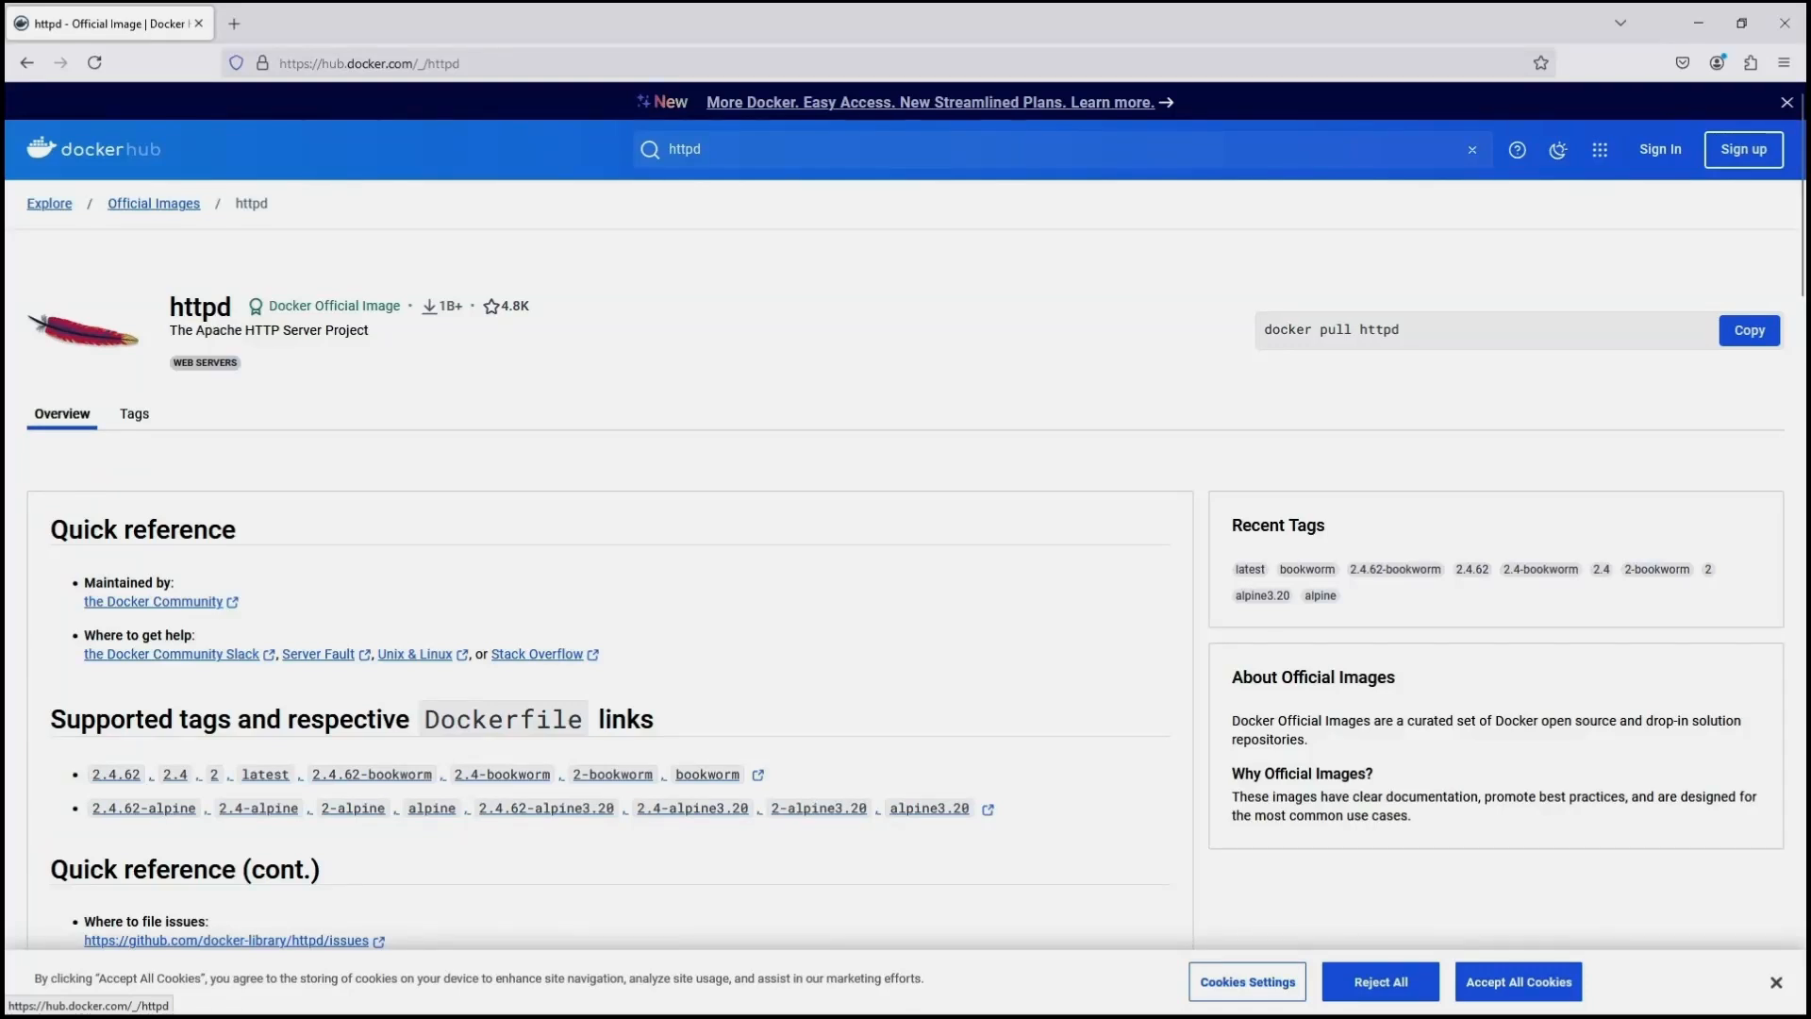
Examine the httpd image's tag list and the supported tags and Dockerfile links in its overview
{"action": "scroll", "coordinate": [906, 547], "scroll_direction": "down", "scroll_amount": 3}
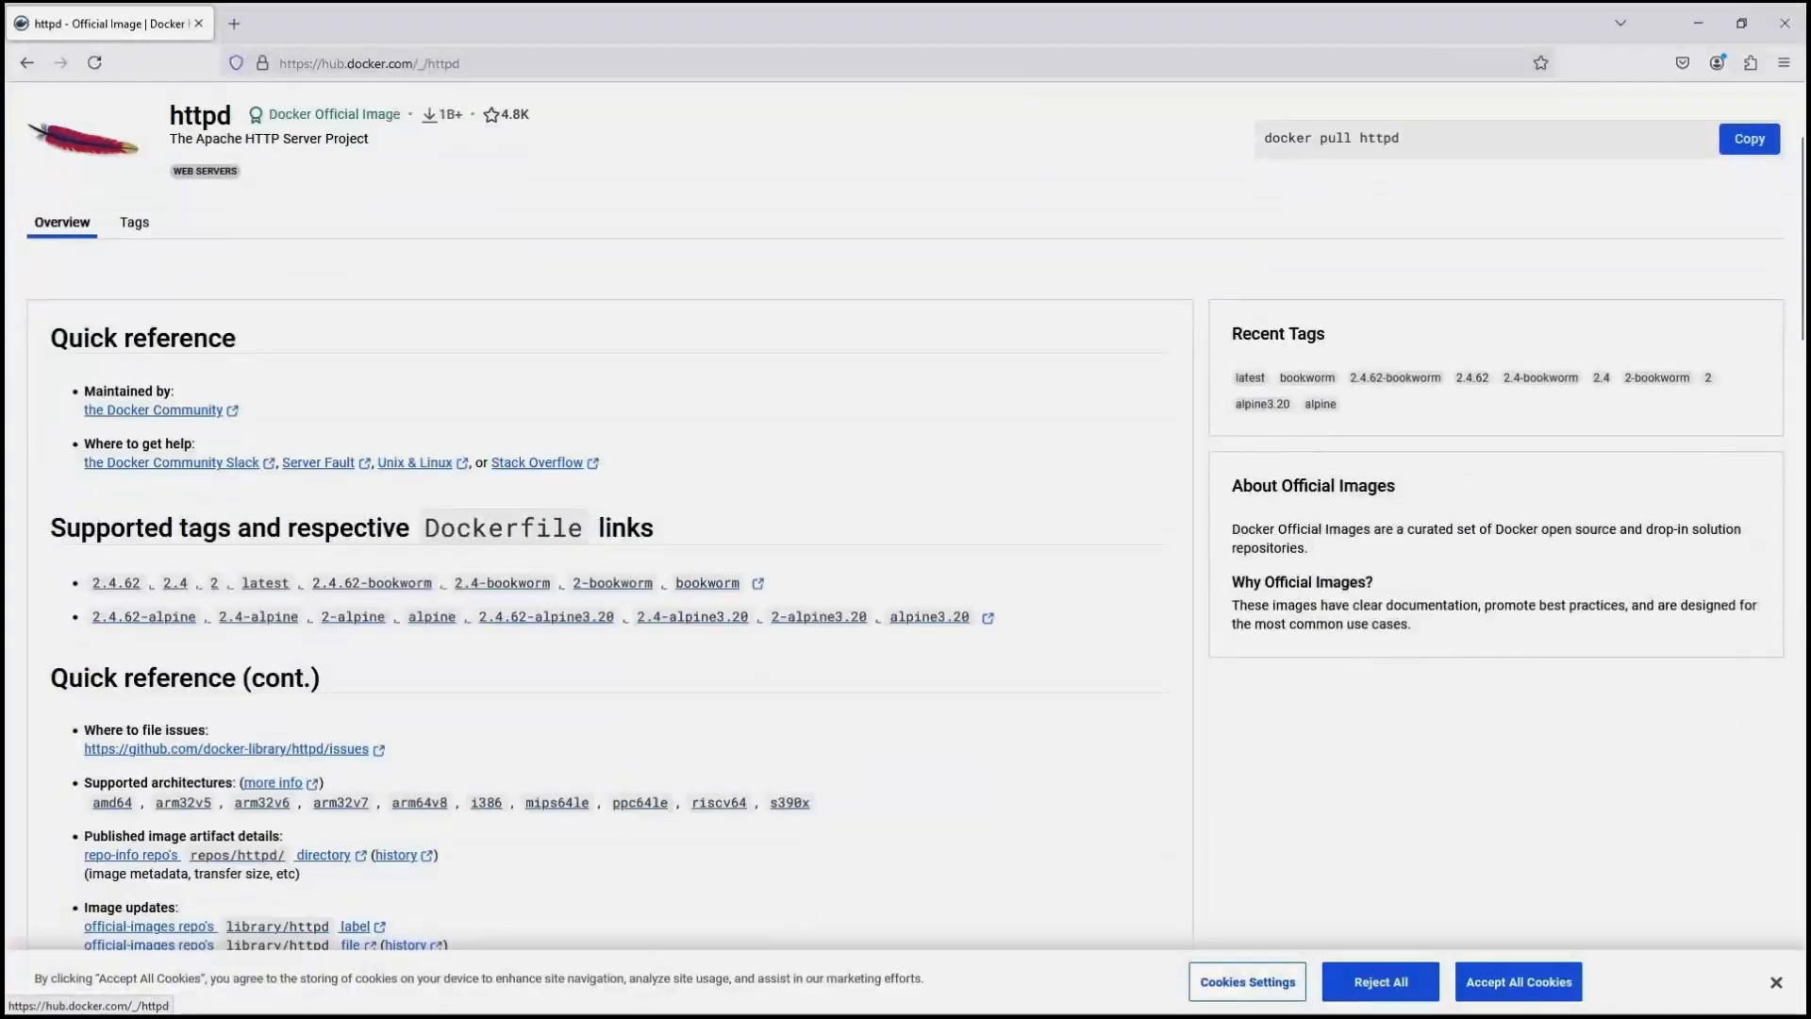
{"action": "left_click", "coordinate": [134, 127]}
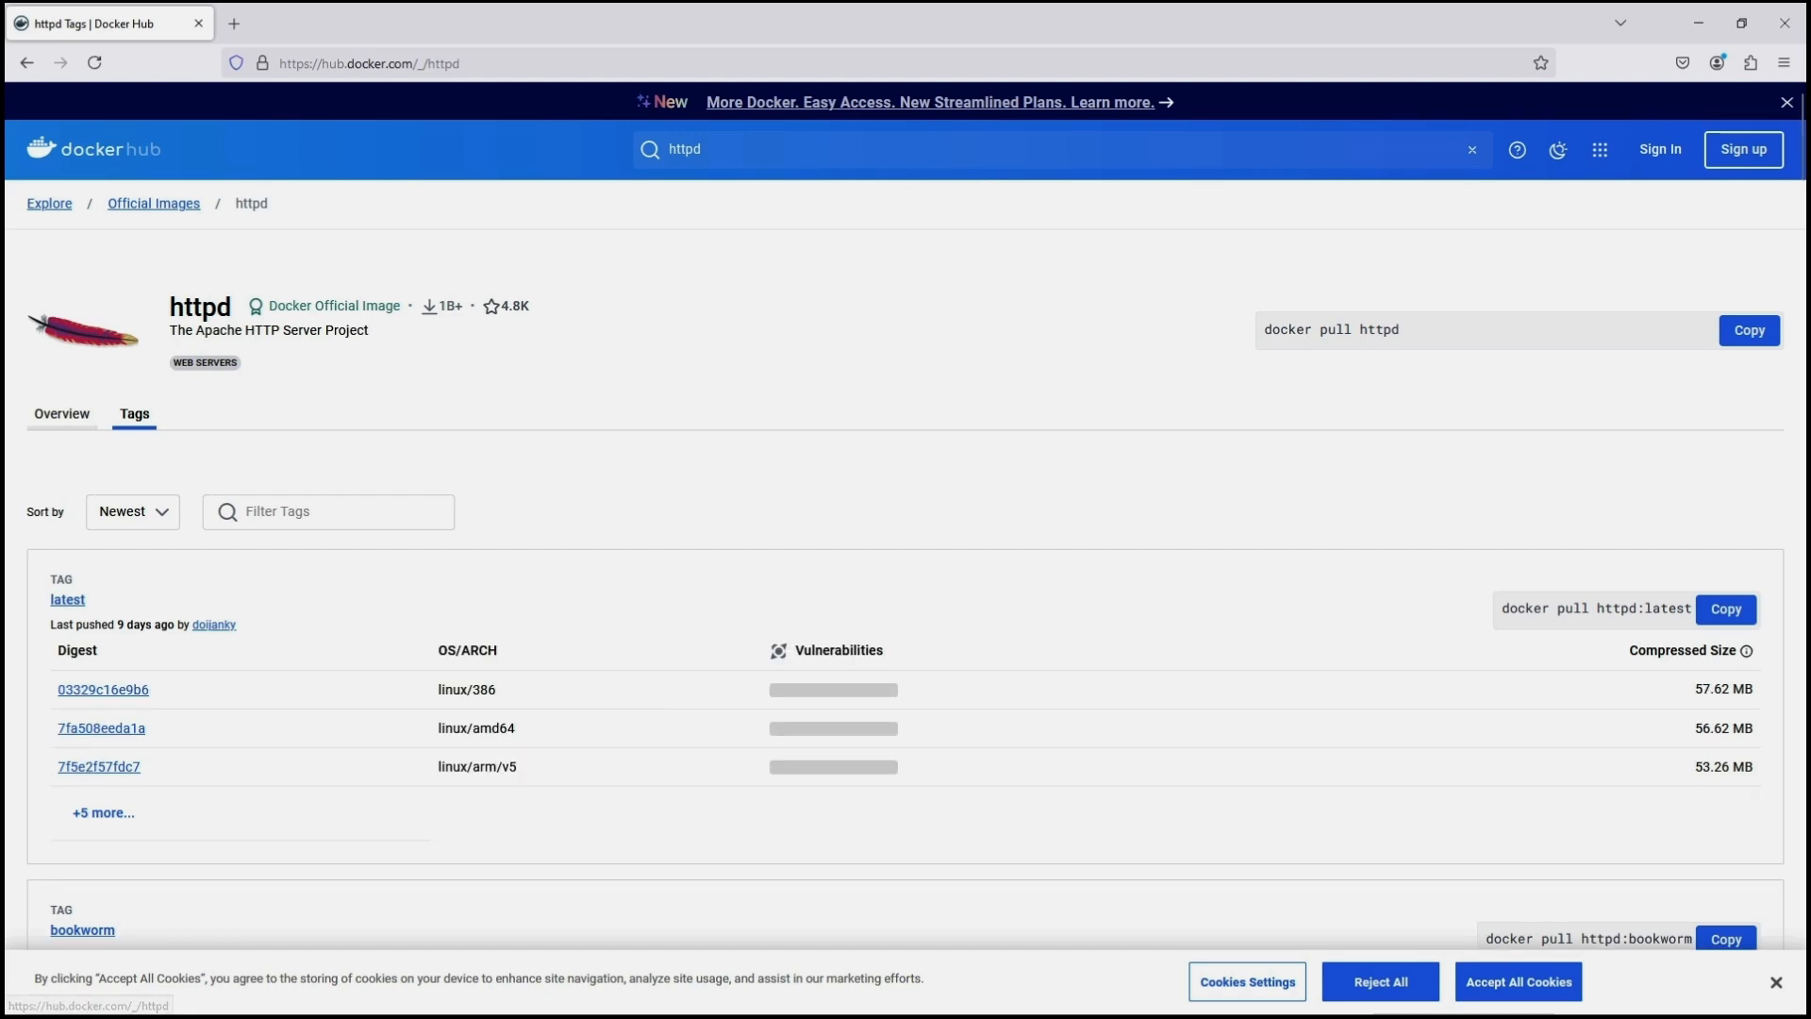
{"action": "left_click", "coordinate": [61, 413]}
{"action": "scroll", "coordinate": [906, 547], "scroll_direction": "down", "scroll_amount": 5}
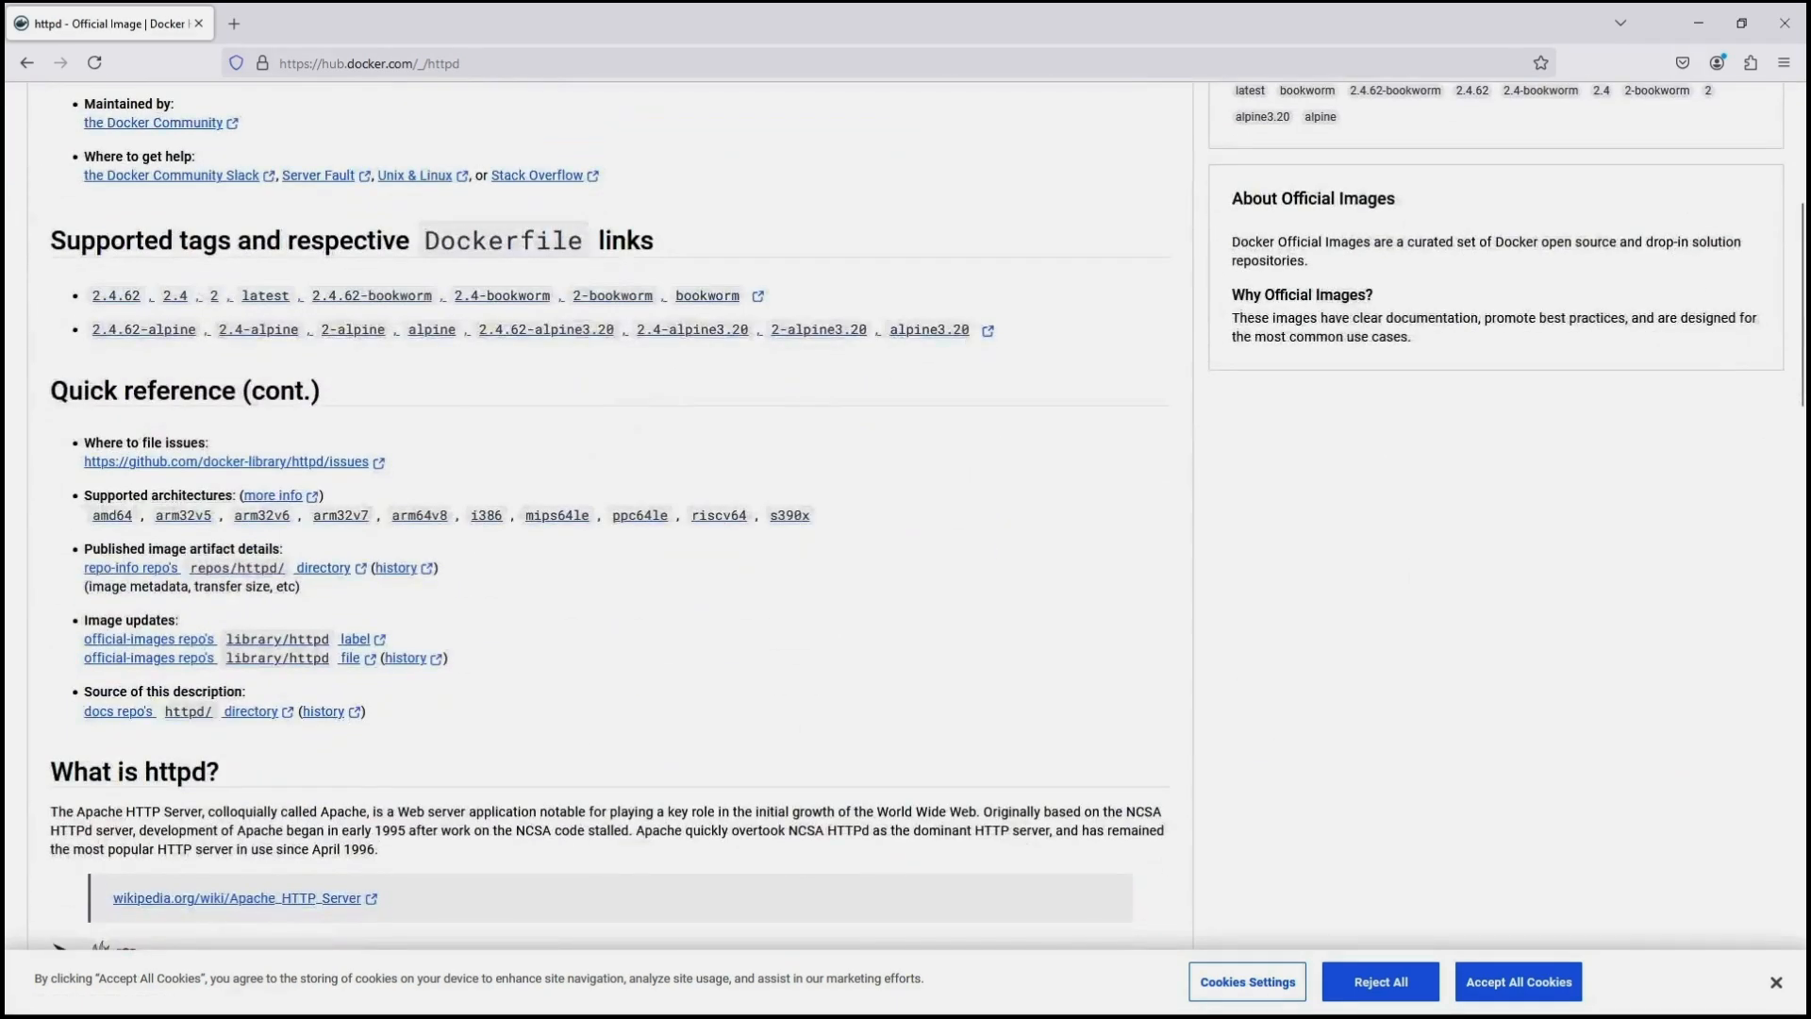
{"action": "mouse_move", "coordinate": [41, 267]}
{"action": "left_mouse_down"}
{"action": "mouse_move", "coordinate": [665, 324]}
{"action": "mouse_move", "coordinate": [1072, 390]}
{"action": "mouse_move", "coordinate": [1071, 356]}
{"action": "mouse_move", "coordinate": [1046, 364]}
{"action": "left_mouse_up"}
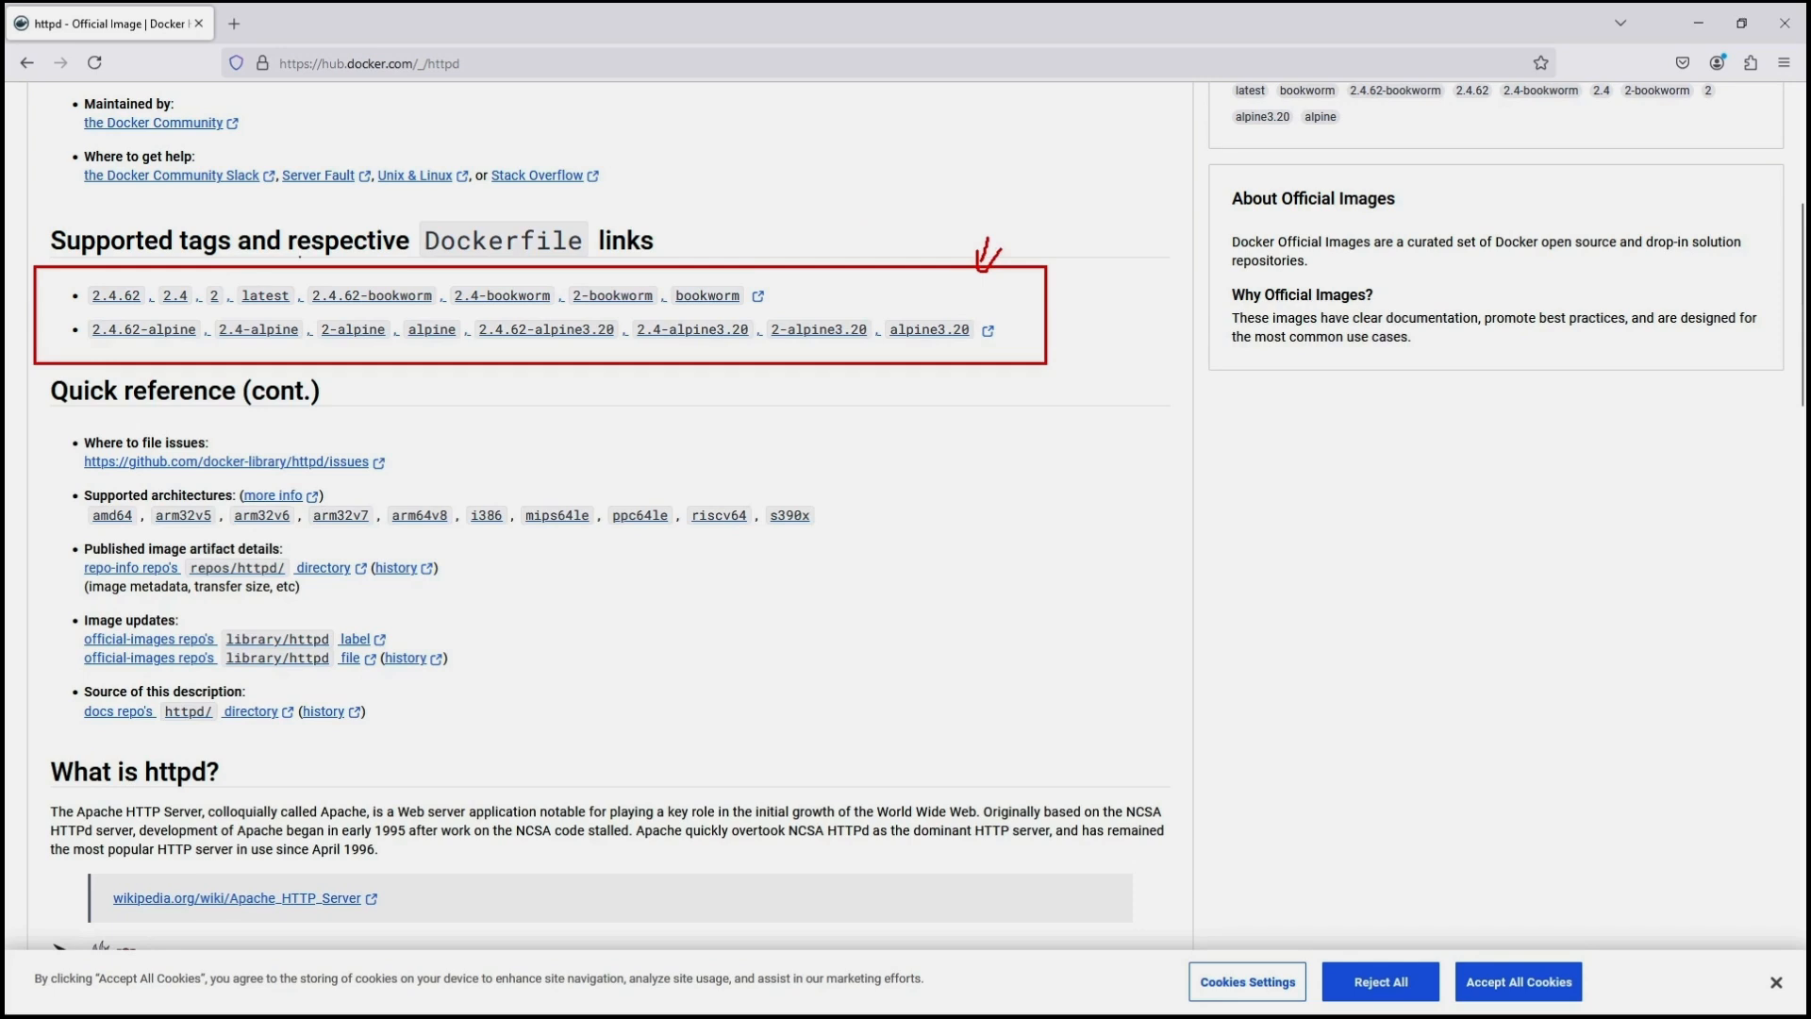
{"action": "mouse_move", "coordinate": [284, 271]}
{"action": "left_mouse_down"}
{"action": "mouse_move", "coordinate": [309, 255]}
{"action": "mouse_move", "coordinate": [276, 284]}
{"action": "mouse_move", "coordinate": [302, 272]}
{"action": "left_mouse_up"}
{"action": "key", "text": "Escape"}
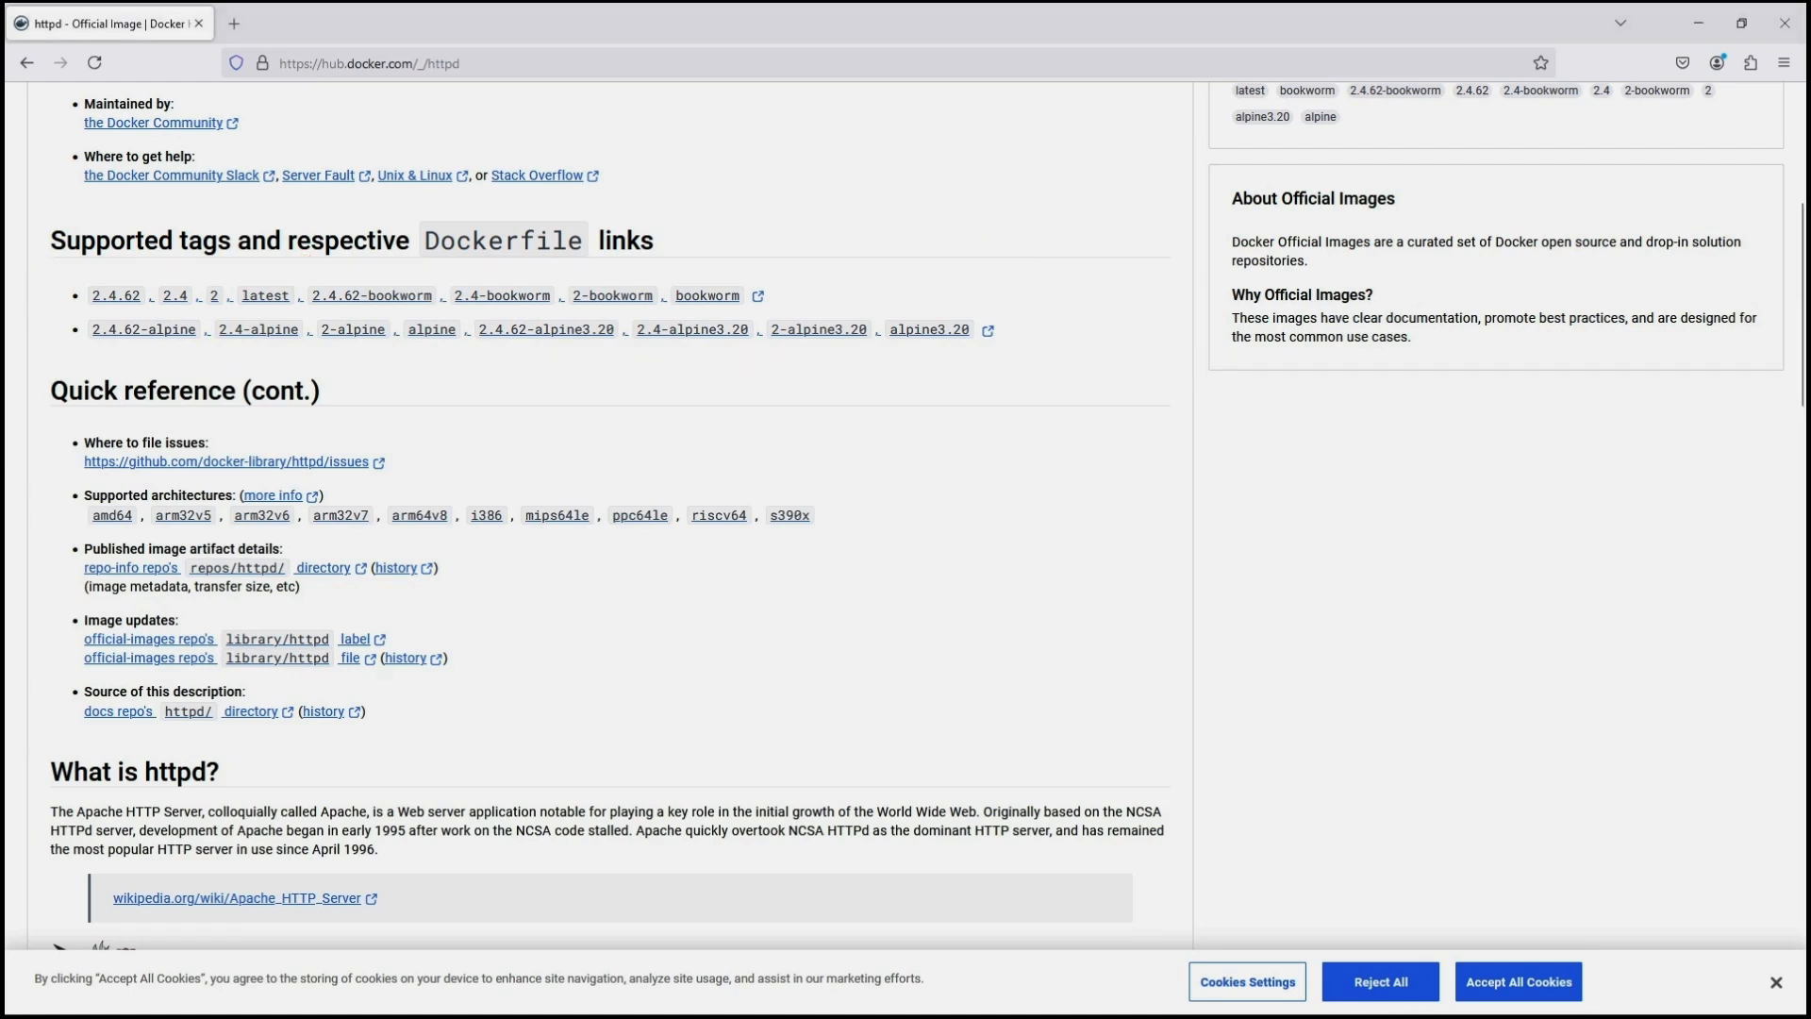
{"action": "scroll", "coordinate": [604, 509], "scroll_direction": "up", "scroll_amount": 3}
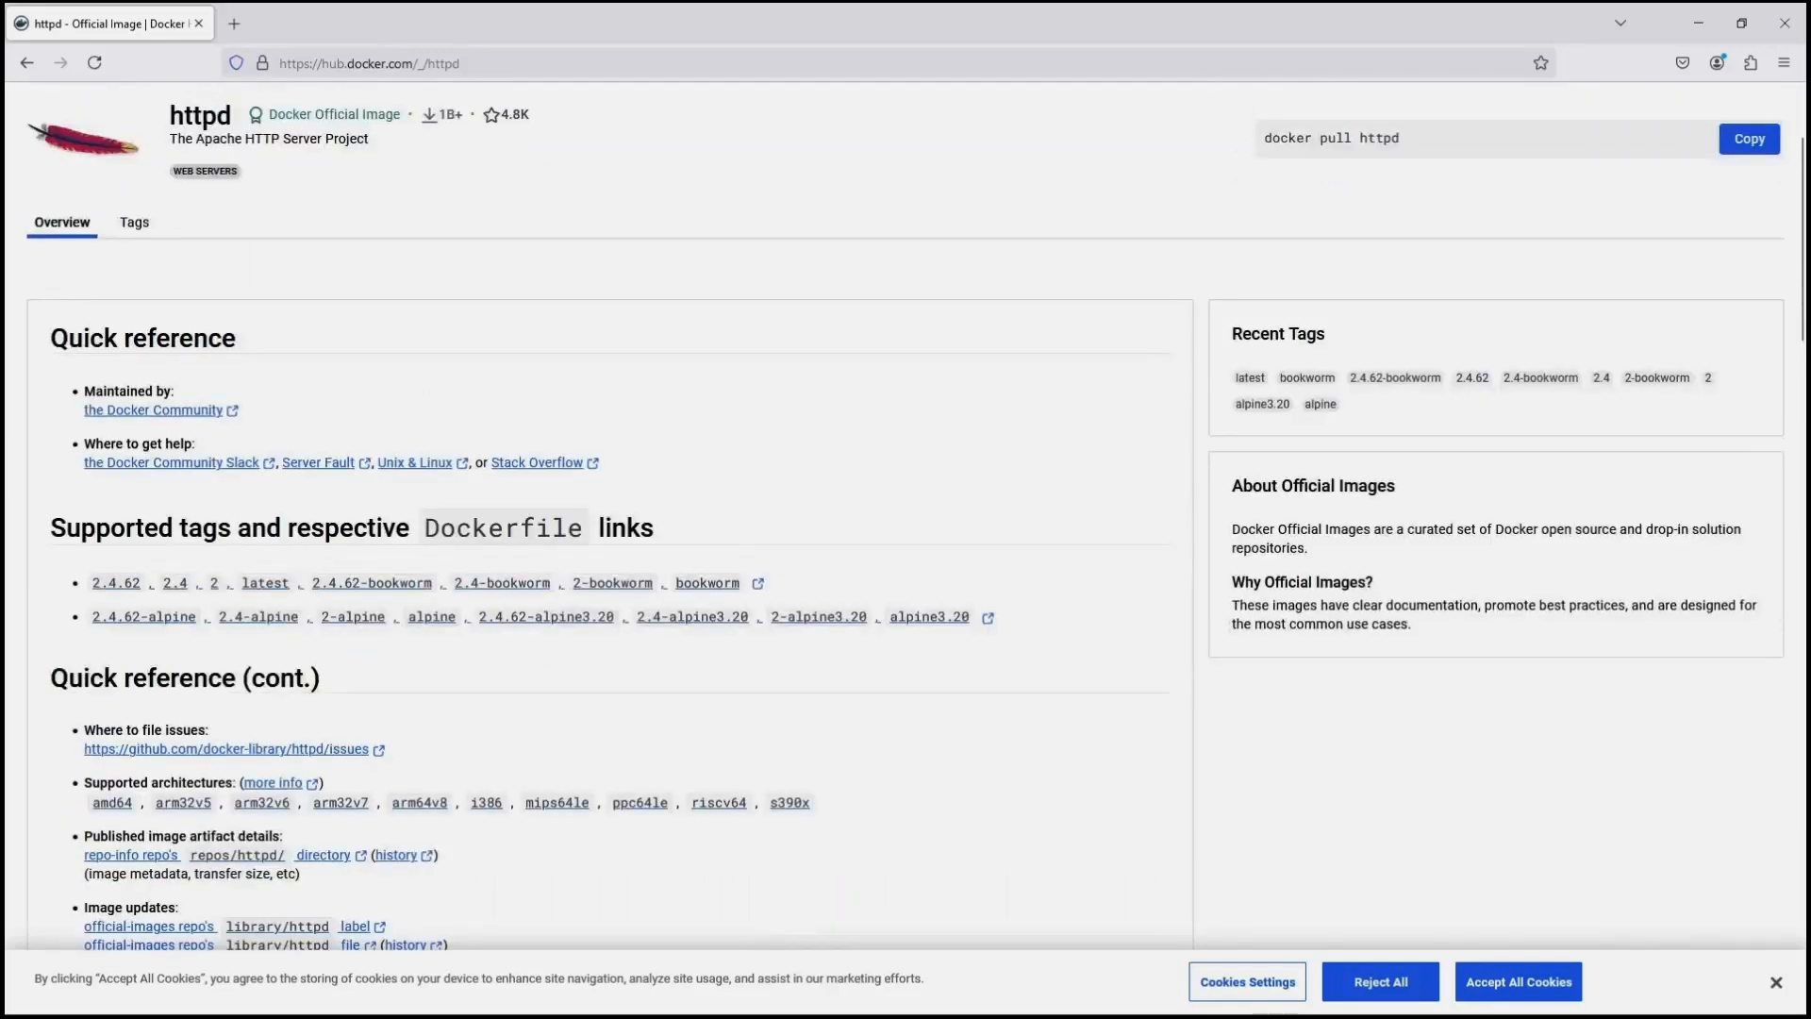
Return to the search results, search for alpine, and open the official alpine image page
{"action": "key", "text": "alt+Left"}
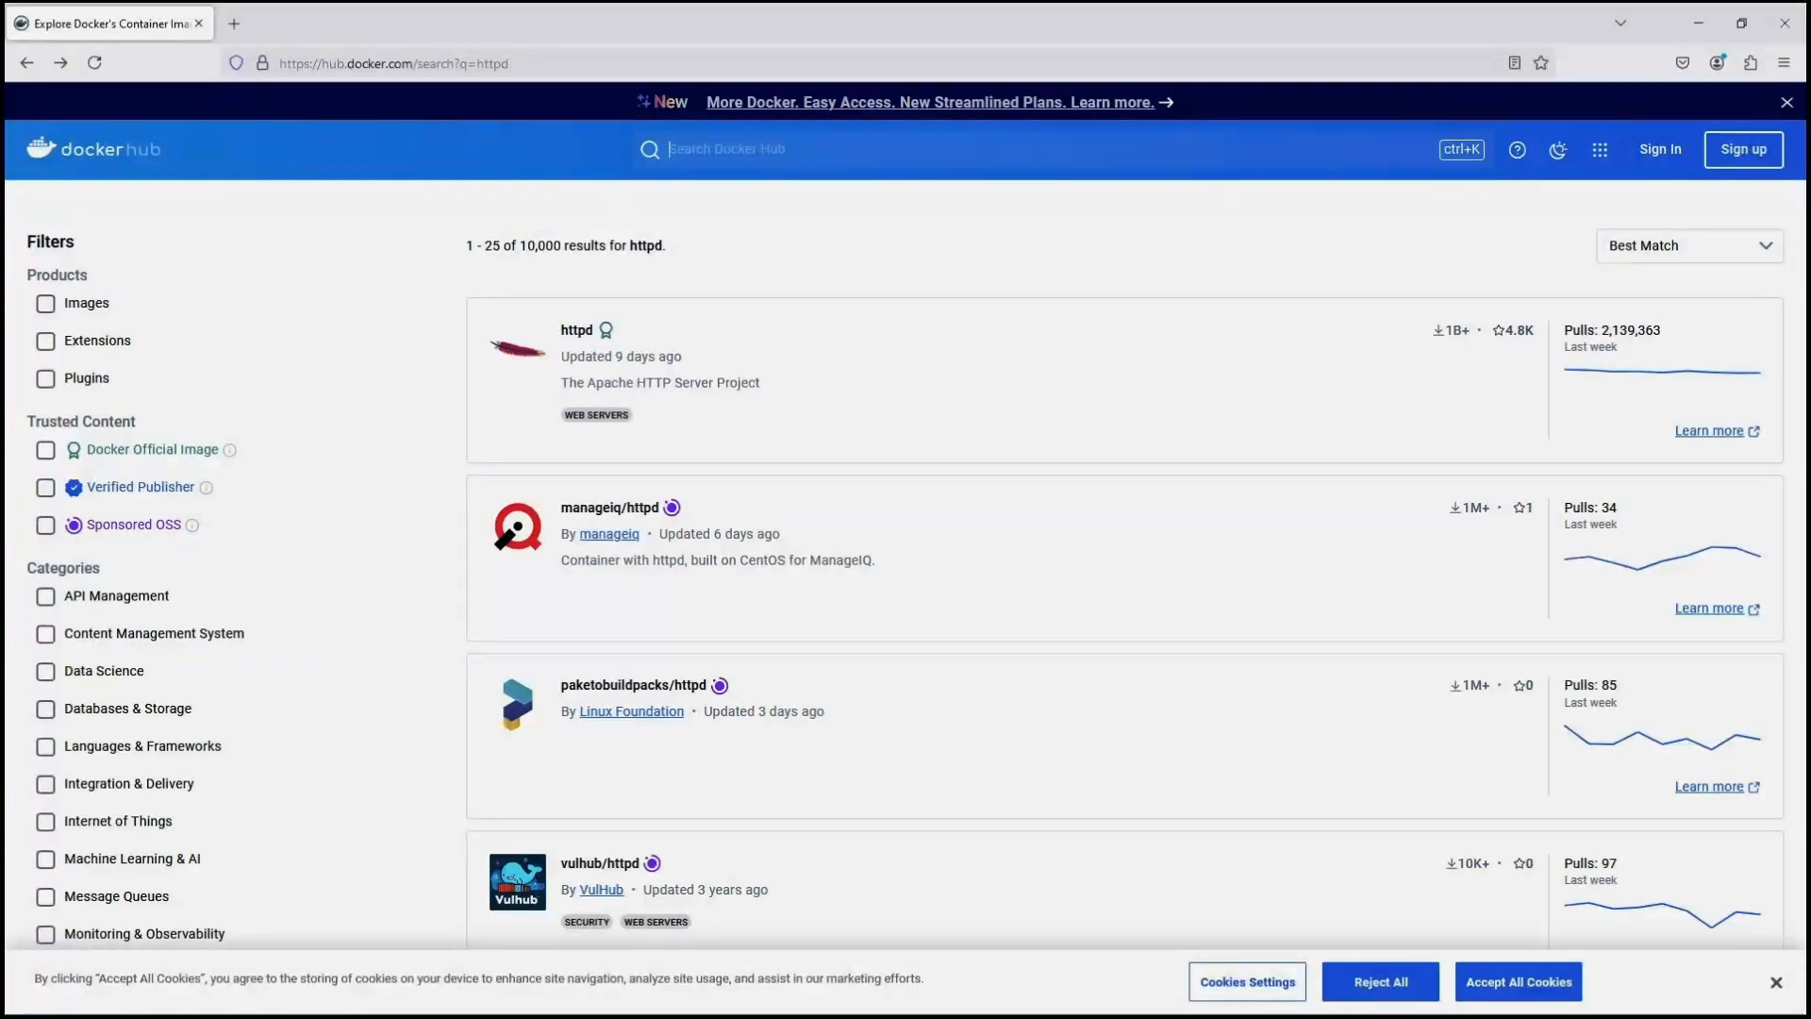
{"action": "type", "text": "alpine"}
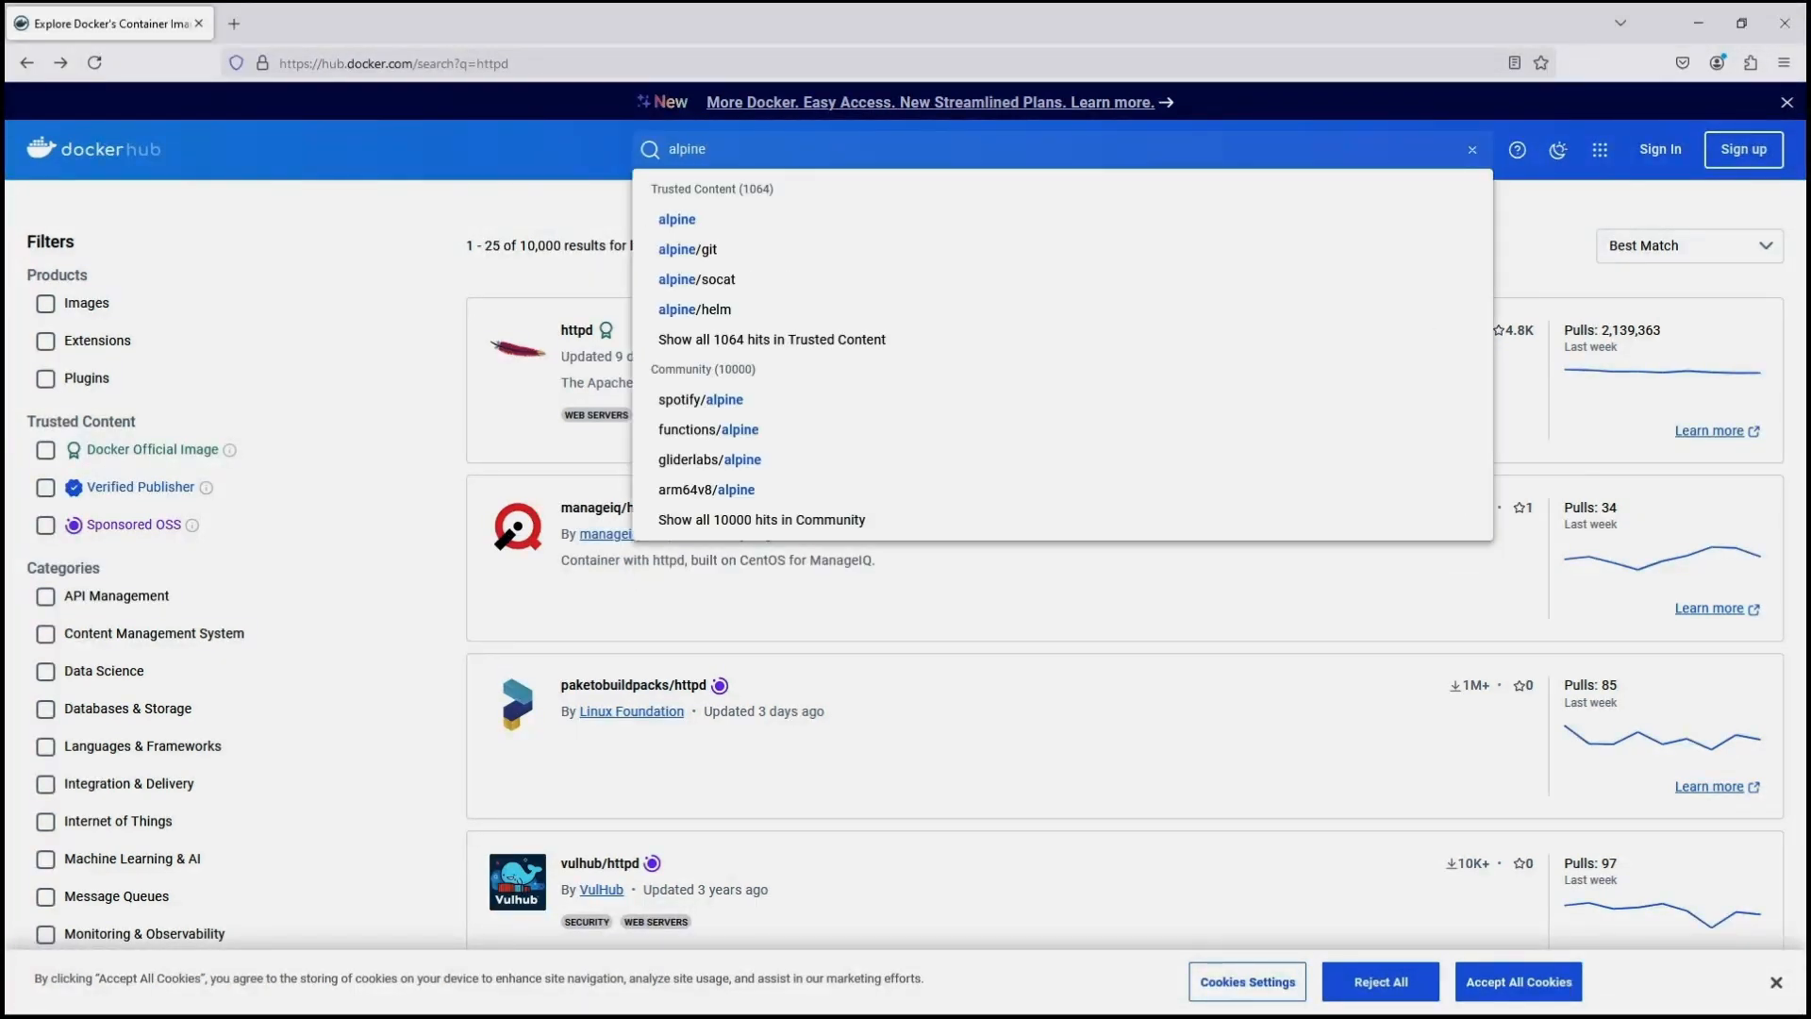
{"action": "key", "text": "Return"}
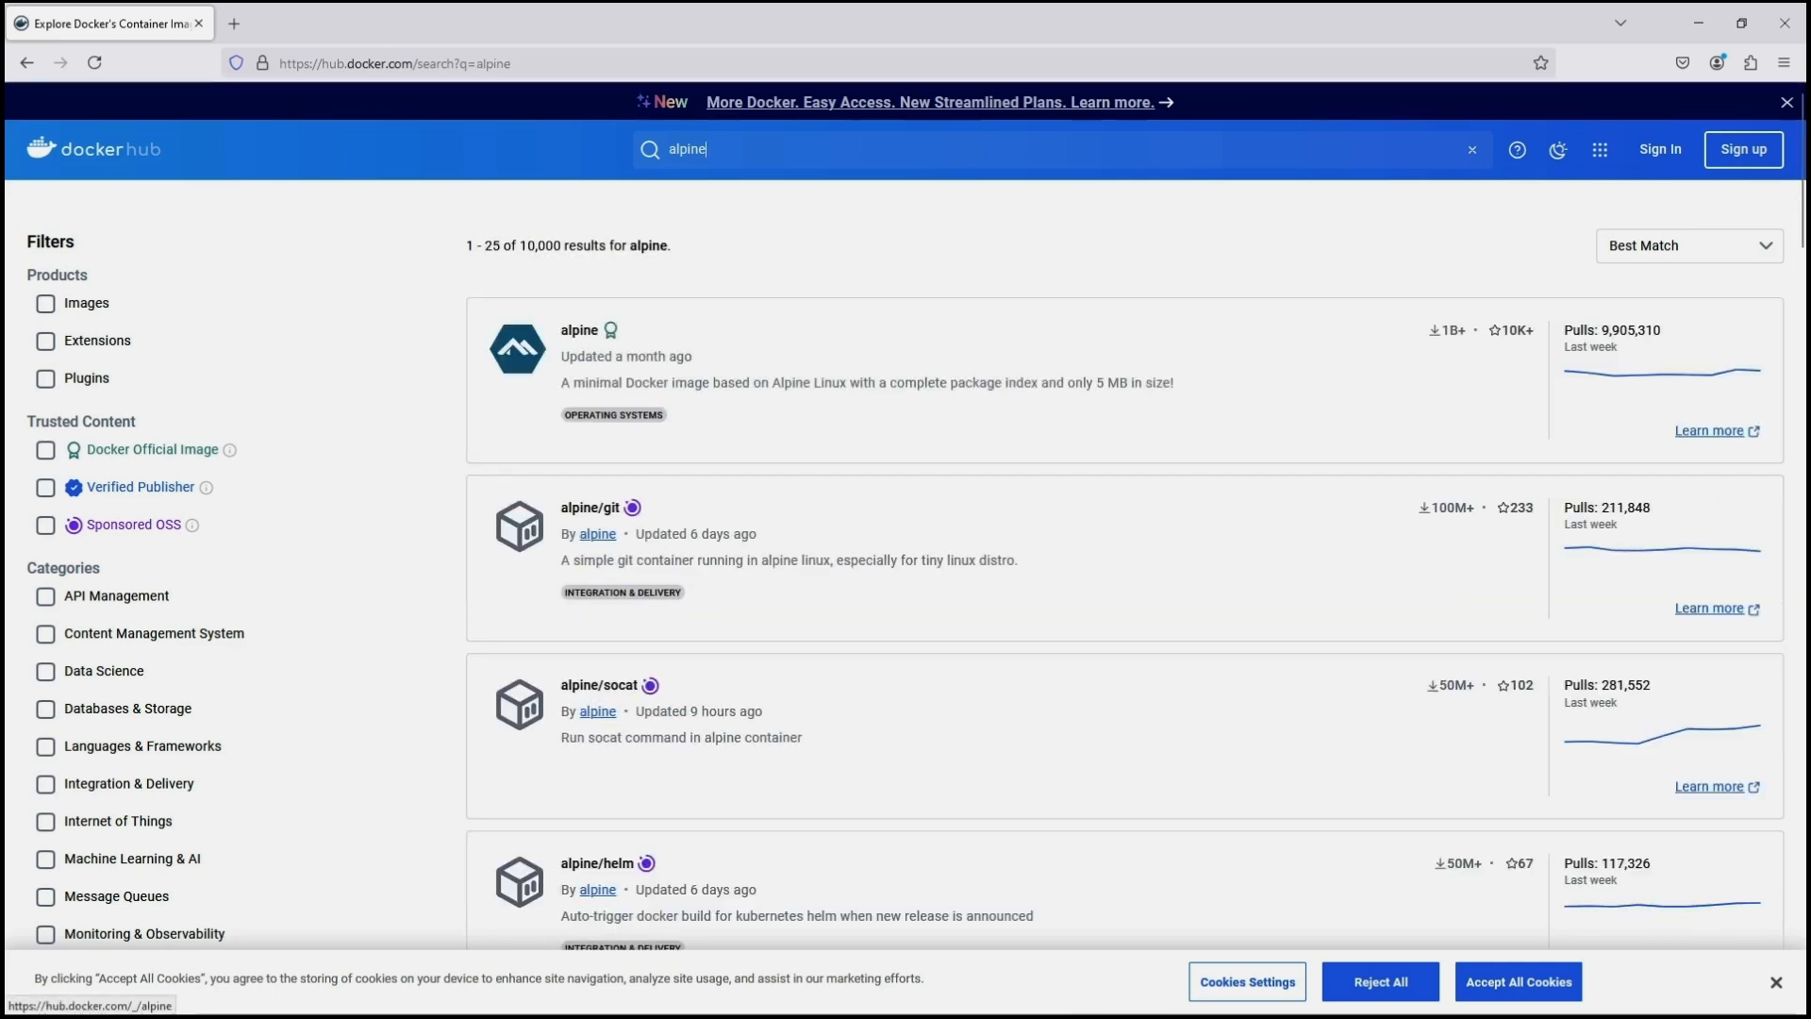
{"action": "left_click", "coordinate": [579, 330]}
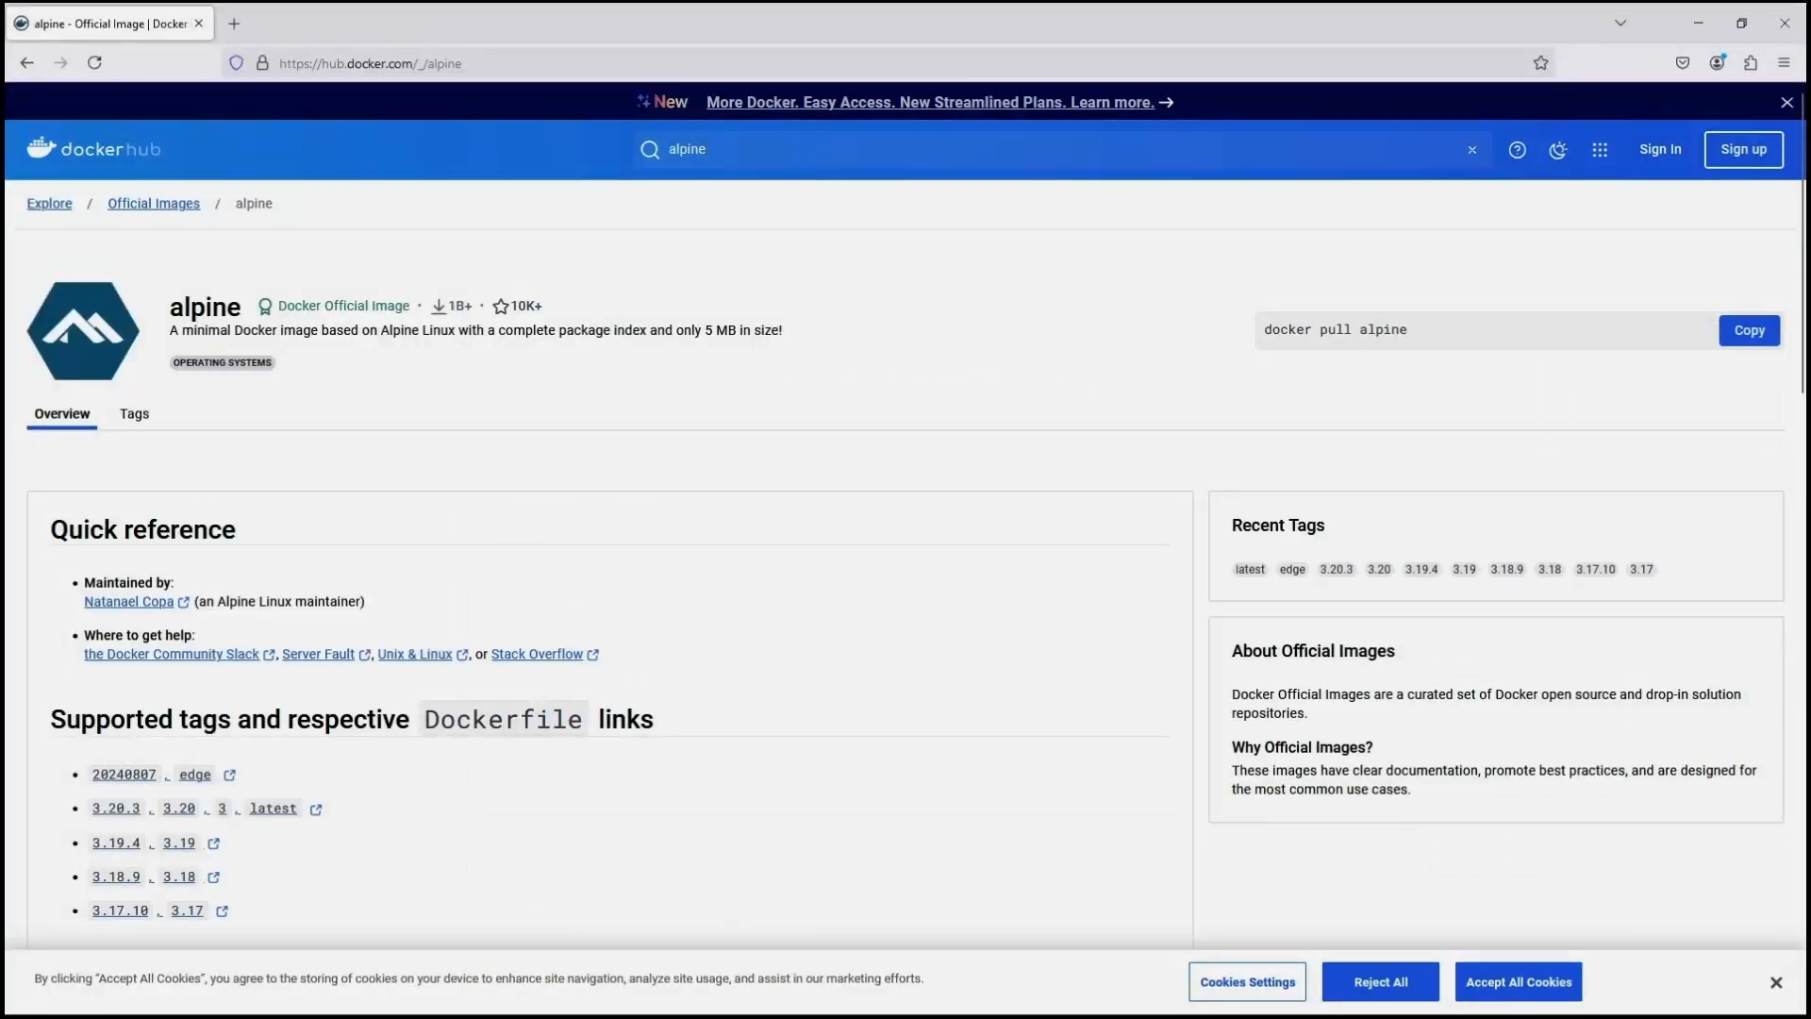
Examine the alpine image's tags, such as latest, edge and 3.20.3, with their architectures and compressed sizes
{"action": "scroll", "coordinate": [906, 510], "scroll_direction": "down", "scroll_amount": 1}
{"action": "left_click", "coordinate": [134, 318]}
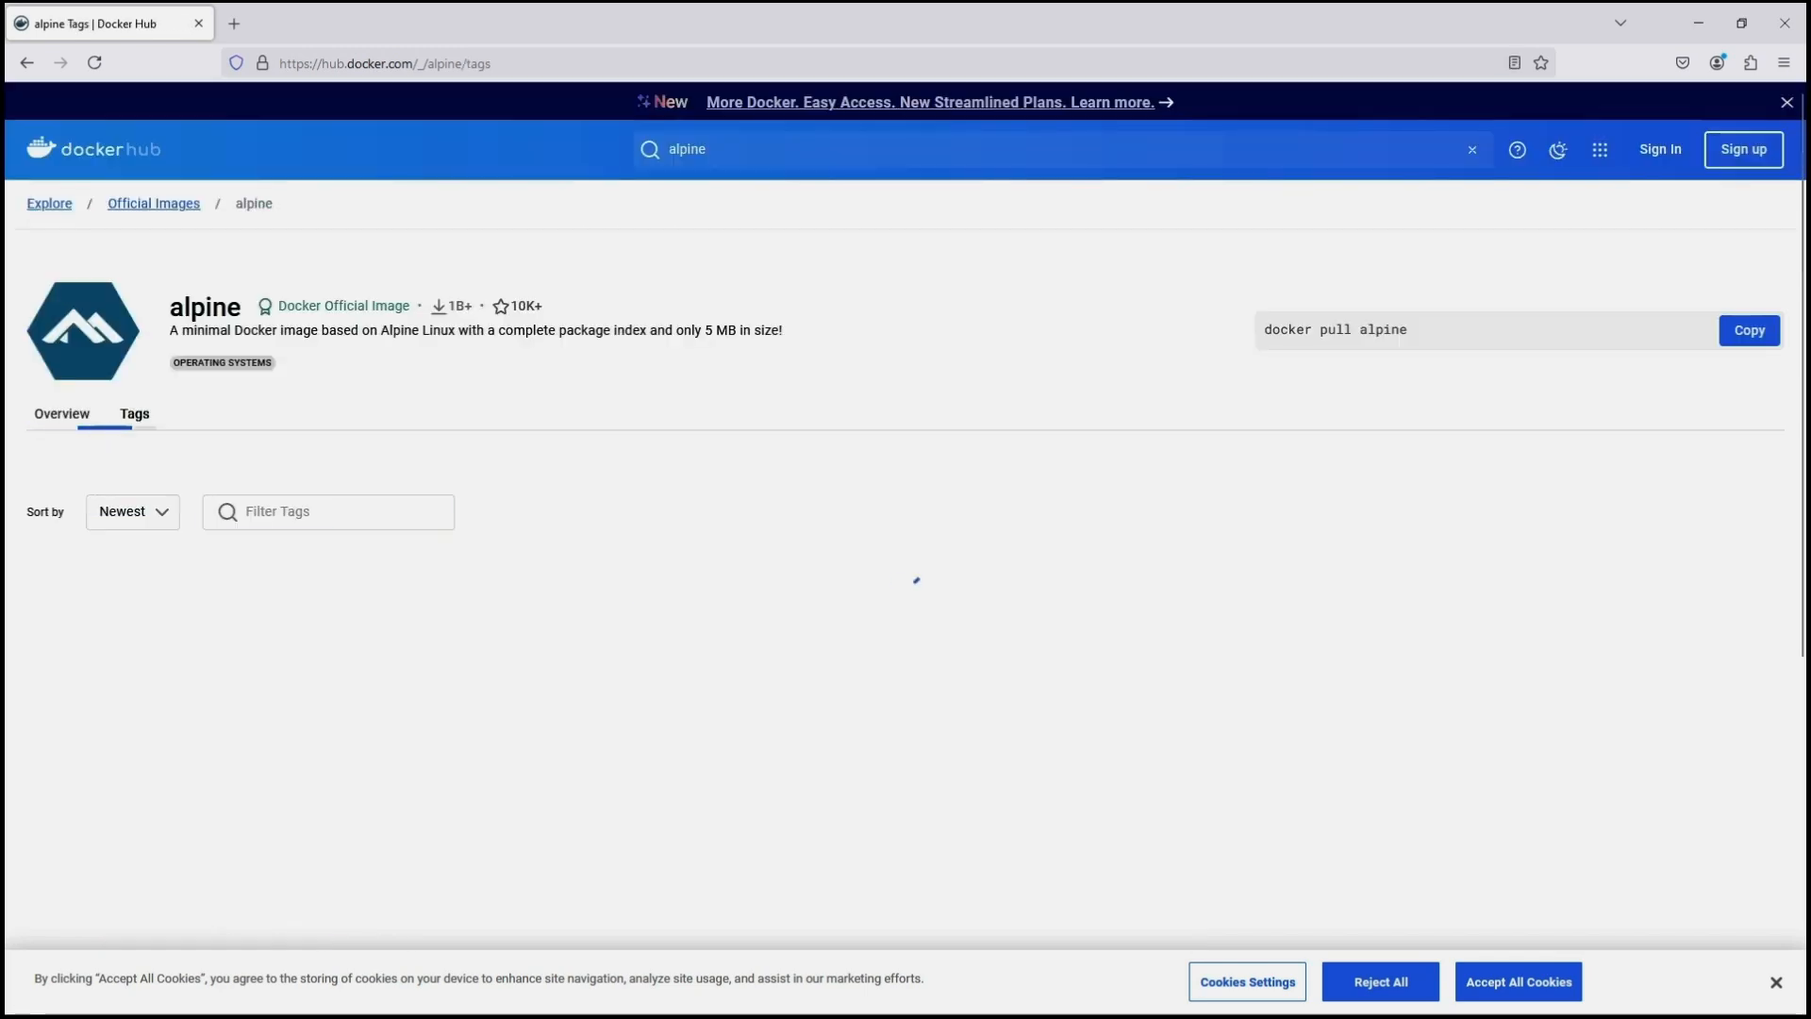
{"action": "scroll", "coordinate": [906, 510], "scroll_direction": "down", "scroll_amount": 5}
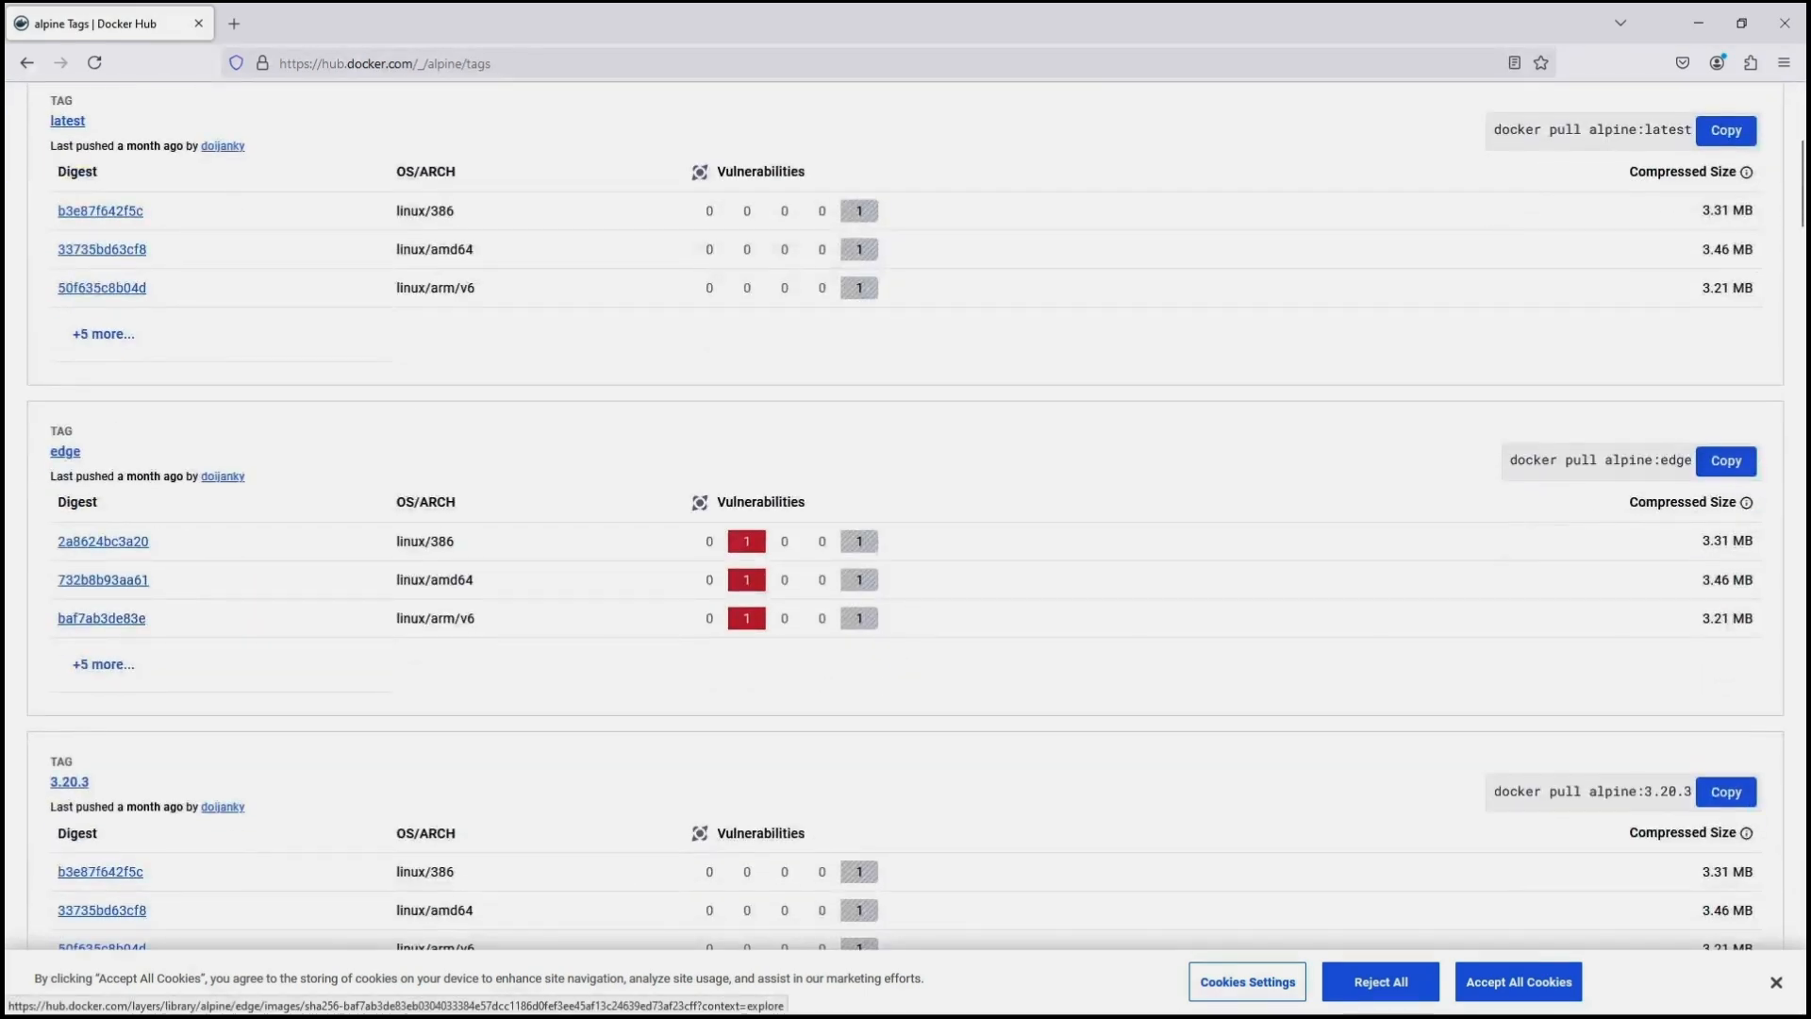
{"action": "scroll", "coordinate": [905, 509], "scroll_direction": "down", "scroll_amount": 1}
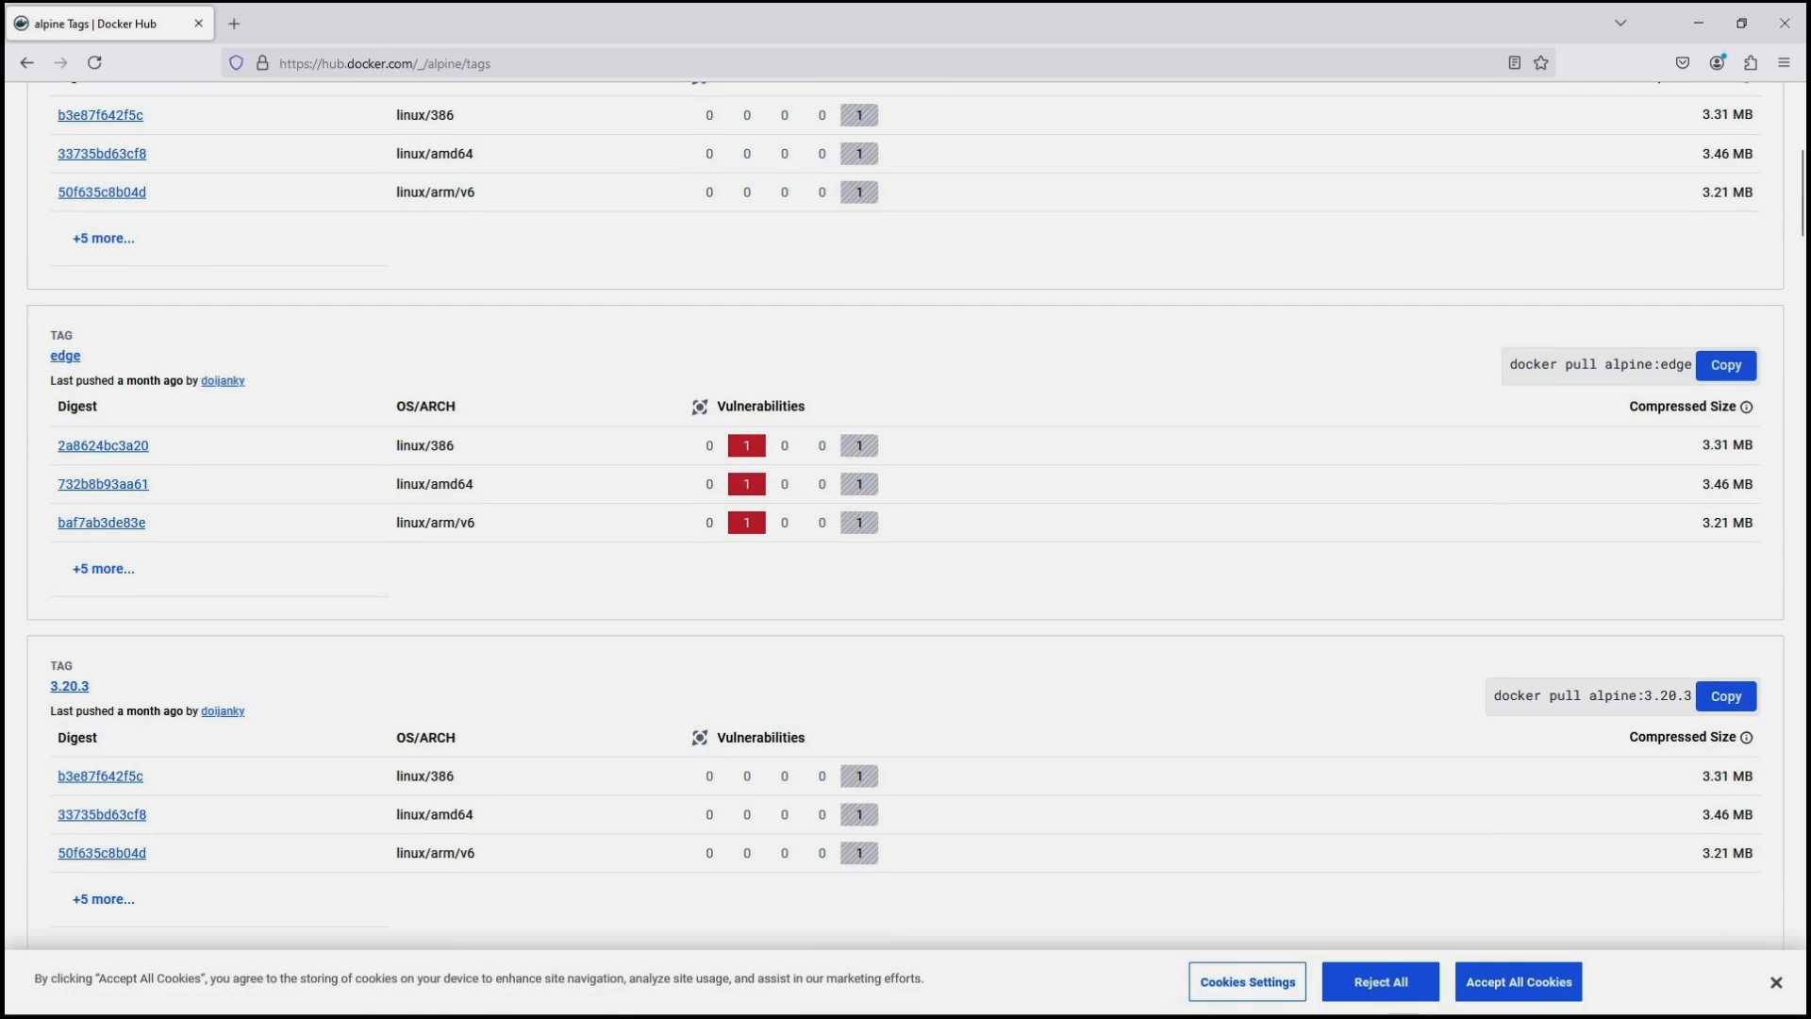
{"action": "scroll", "coordinate": [905, 510], "scroll_direction": "up", "scroll_amount": 4}
{"action": "scroll", "coordinate": [905, 509], "scroll_direction": "down", "scroll_amount": 1}
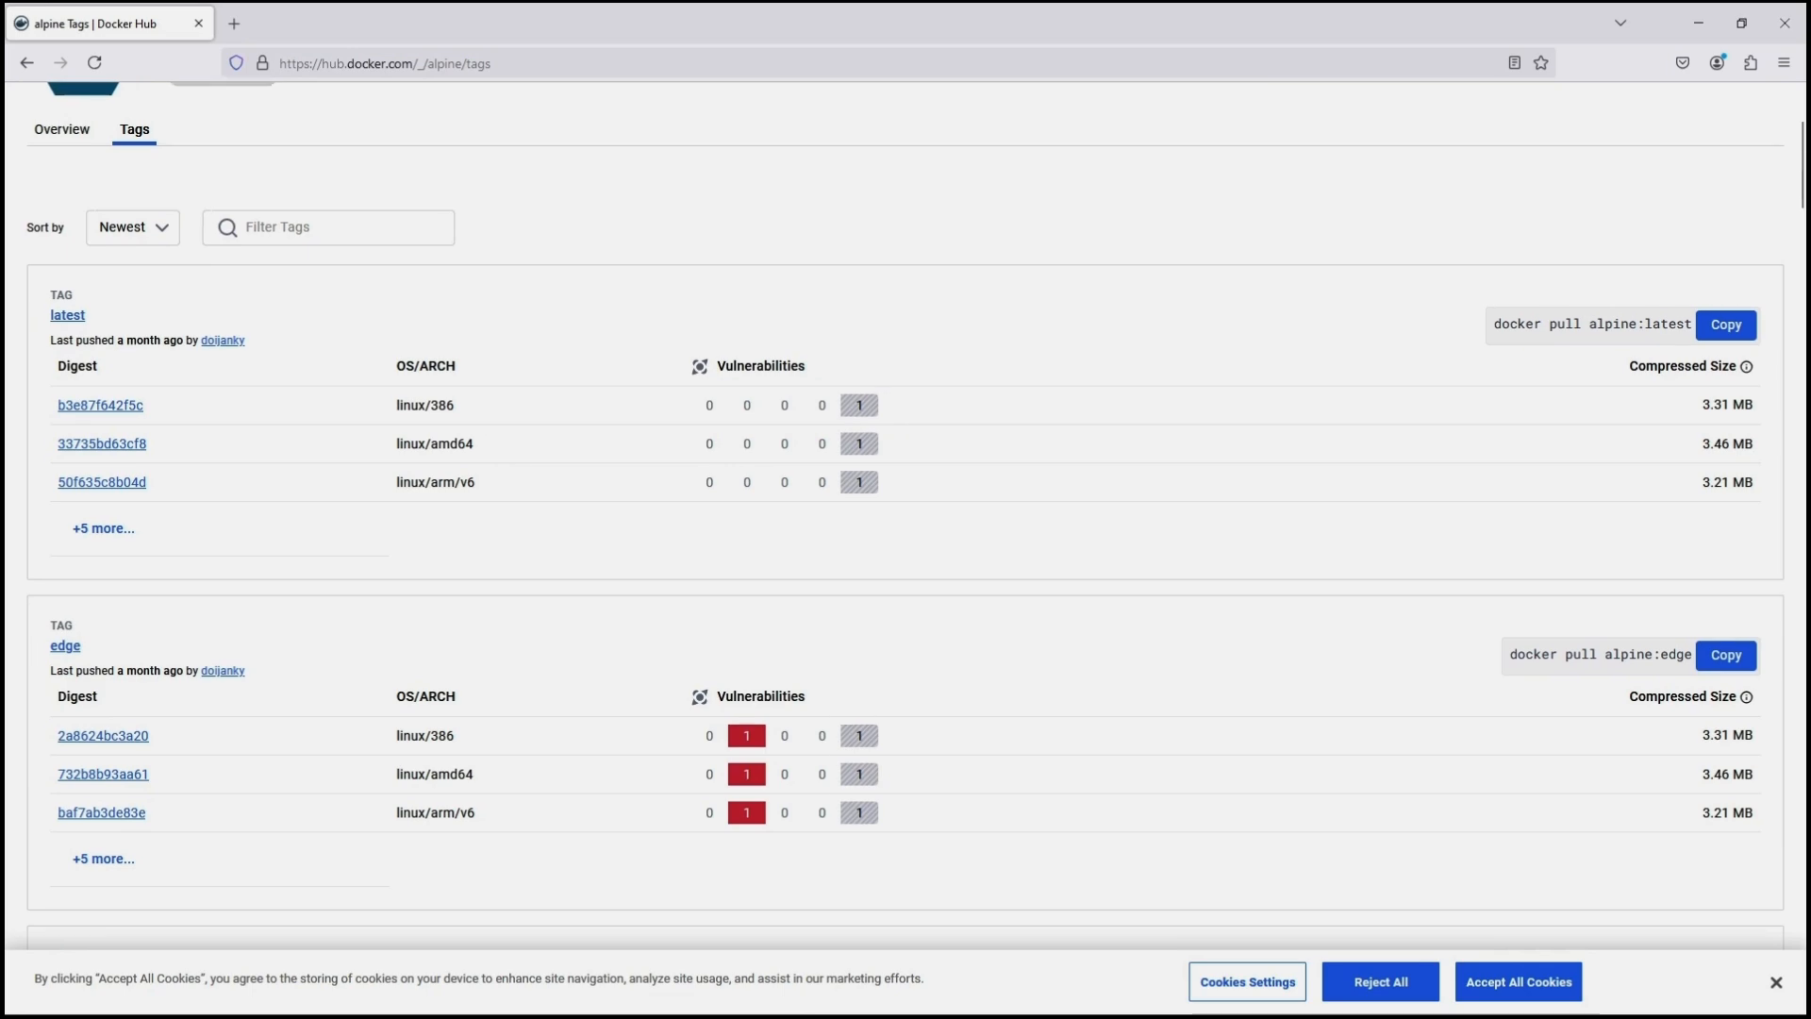
{"action": "scroll", "coordinate": [905, 510], "scroll_direction": "up", "scroll_amount": 3}
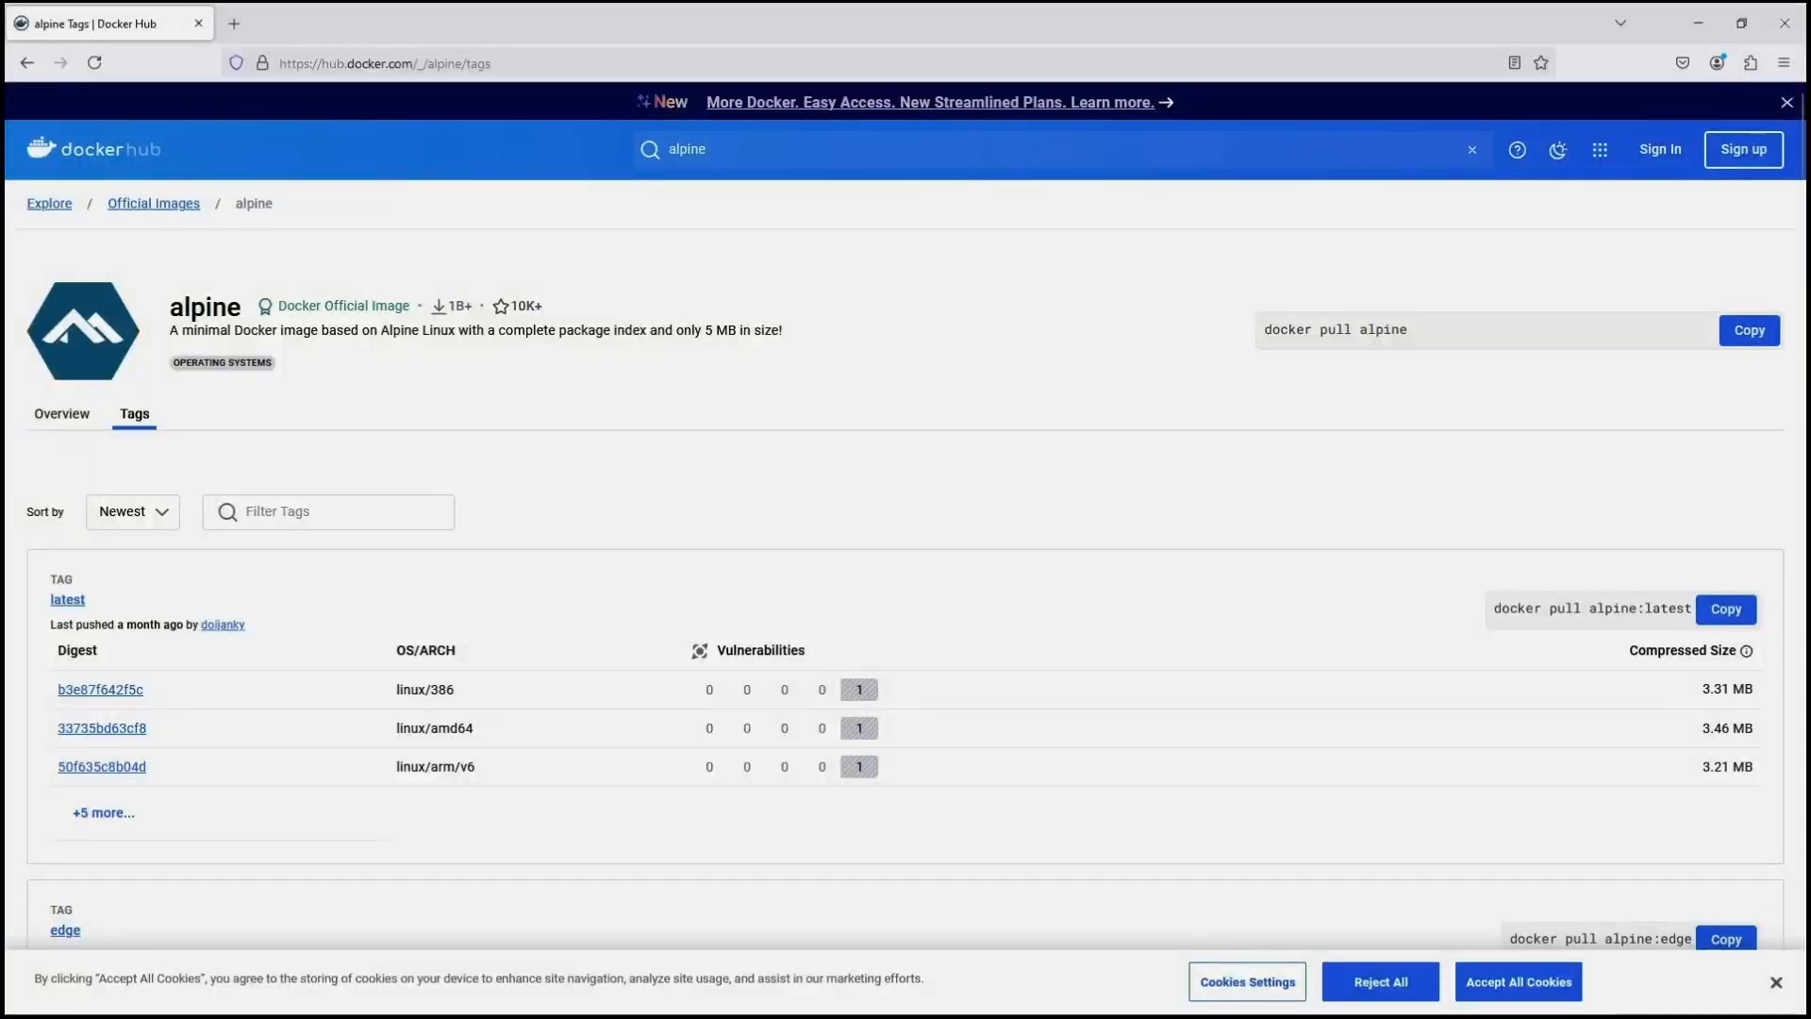
Return to the alpine image's overview and copy the docker pull alpine command
{"action": "left_click_drag", "start_coordinate": [1264, 329], "coordinate": [1407, 329]}
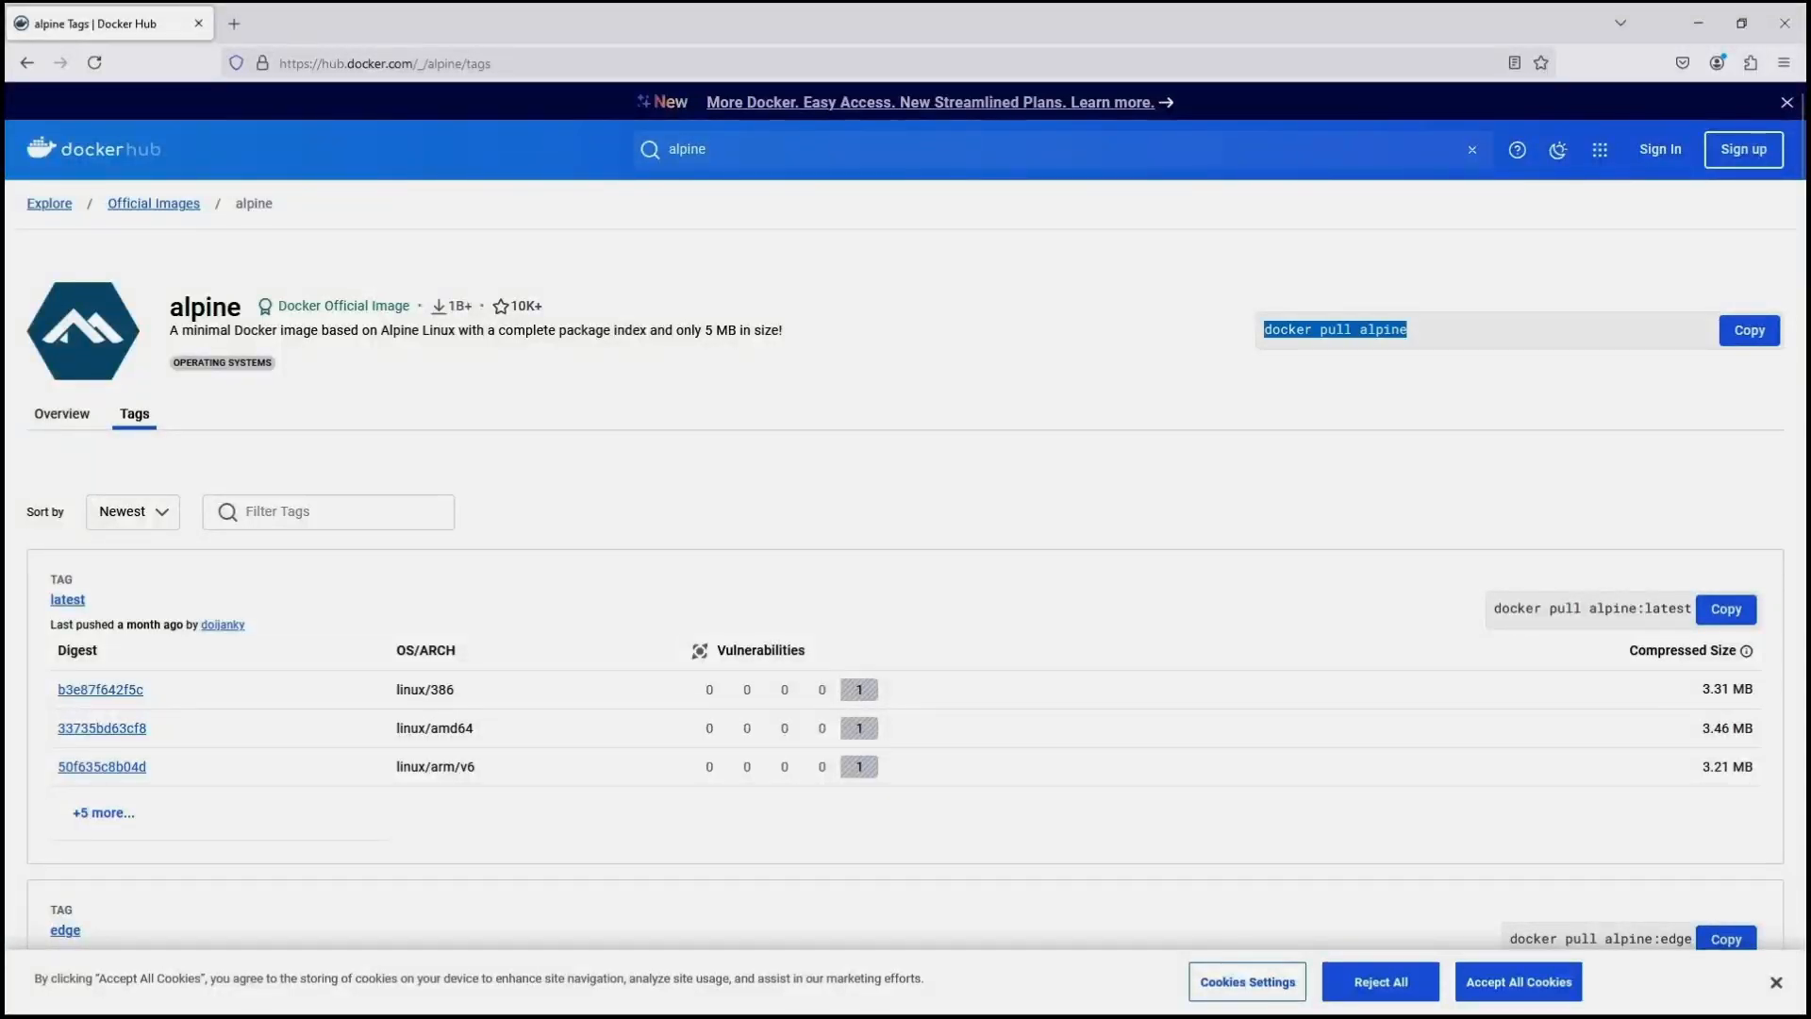
{"action": "left_click", "coordinate": [63, 414]}
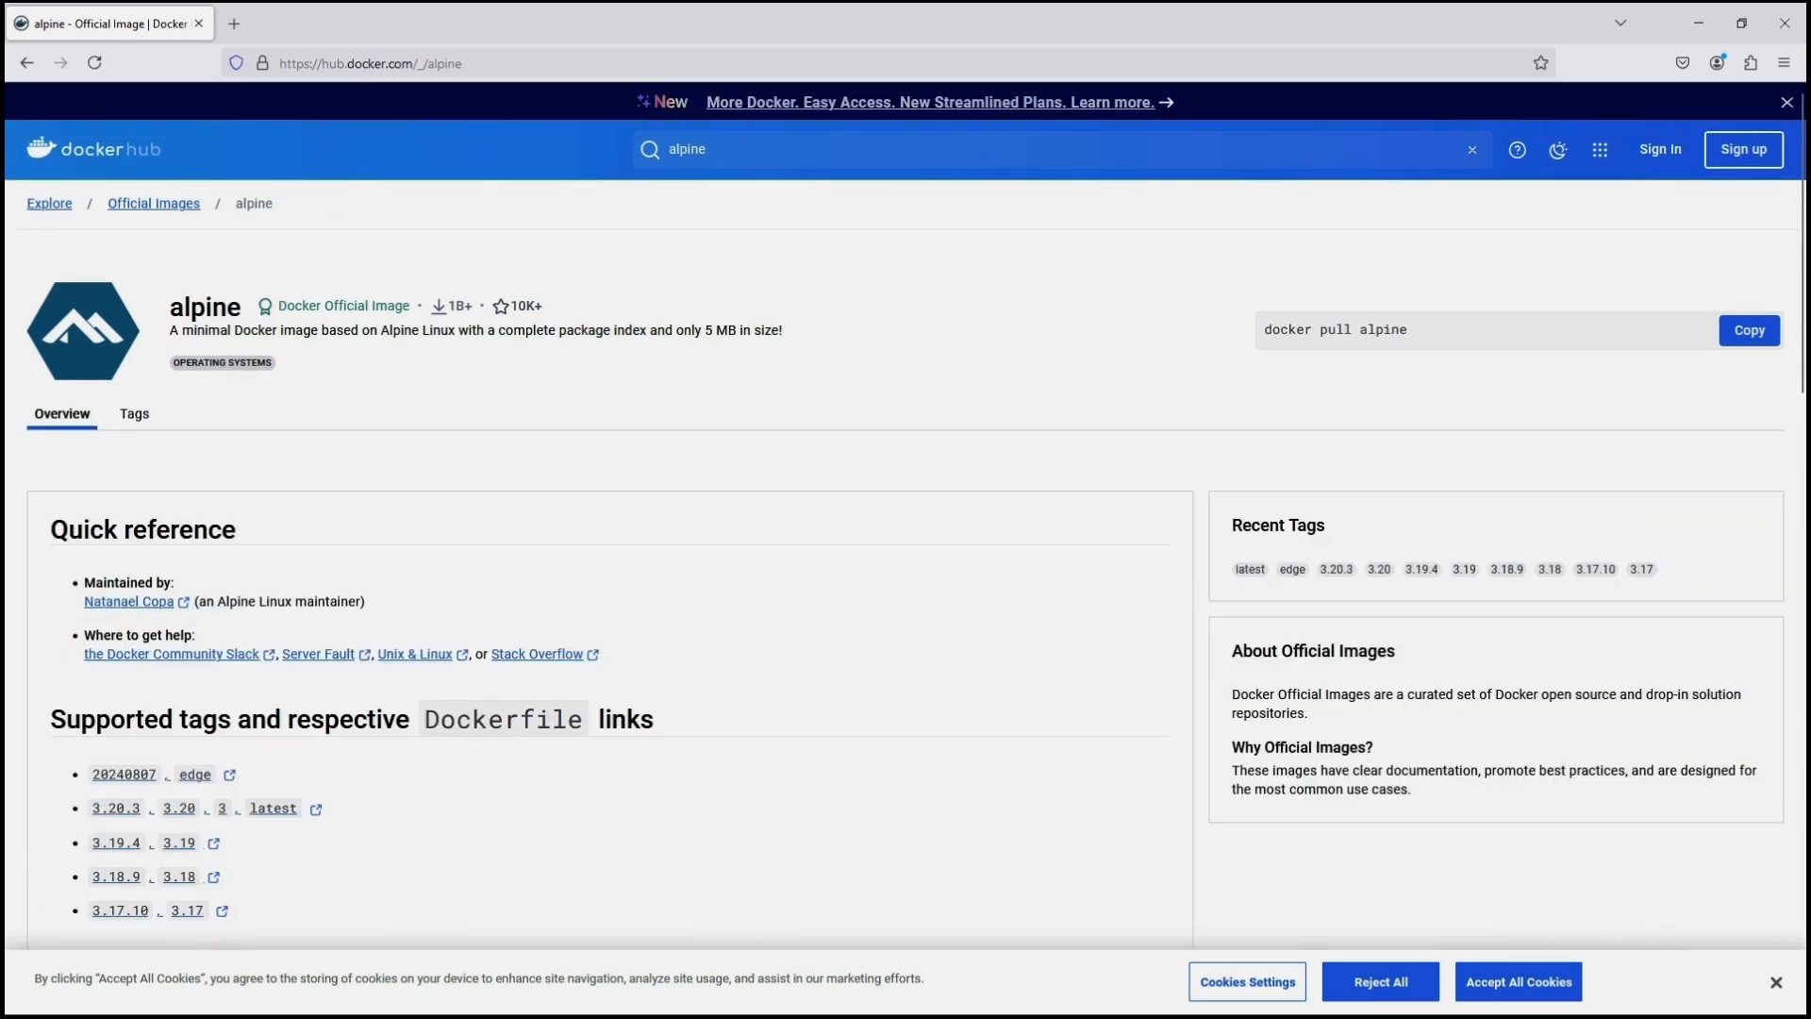
{"action": "left_click_drag", "start_coordinate": [1264, 329], "coordinate": [1408, 329]}
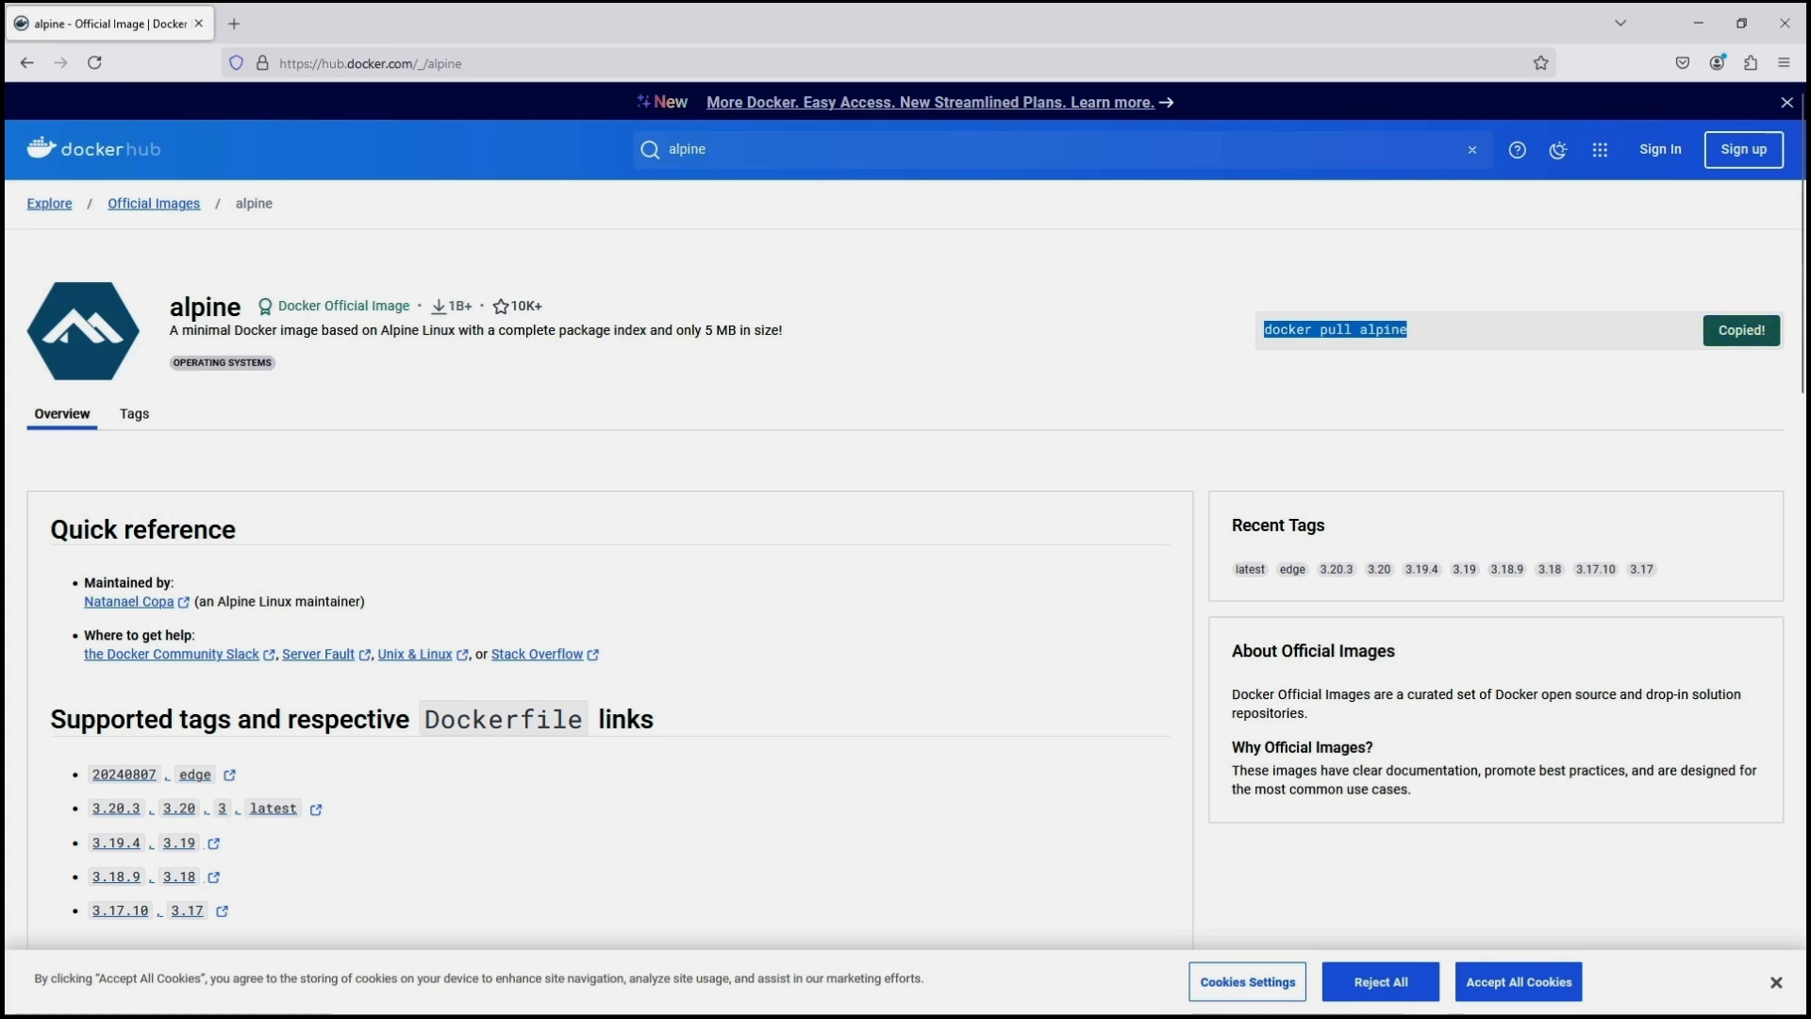
Copy the docker pull alpine command again and paste it on line 7 of docker-lab-01.txt in VS Code
{"action": "left_click", "coordinate": [1749, 330]}
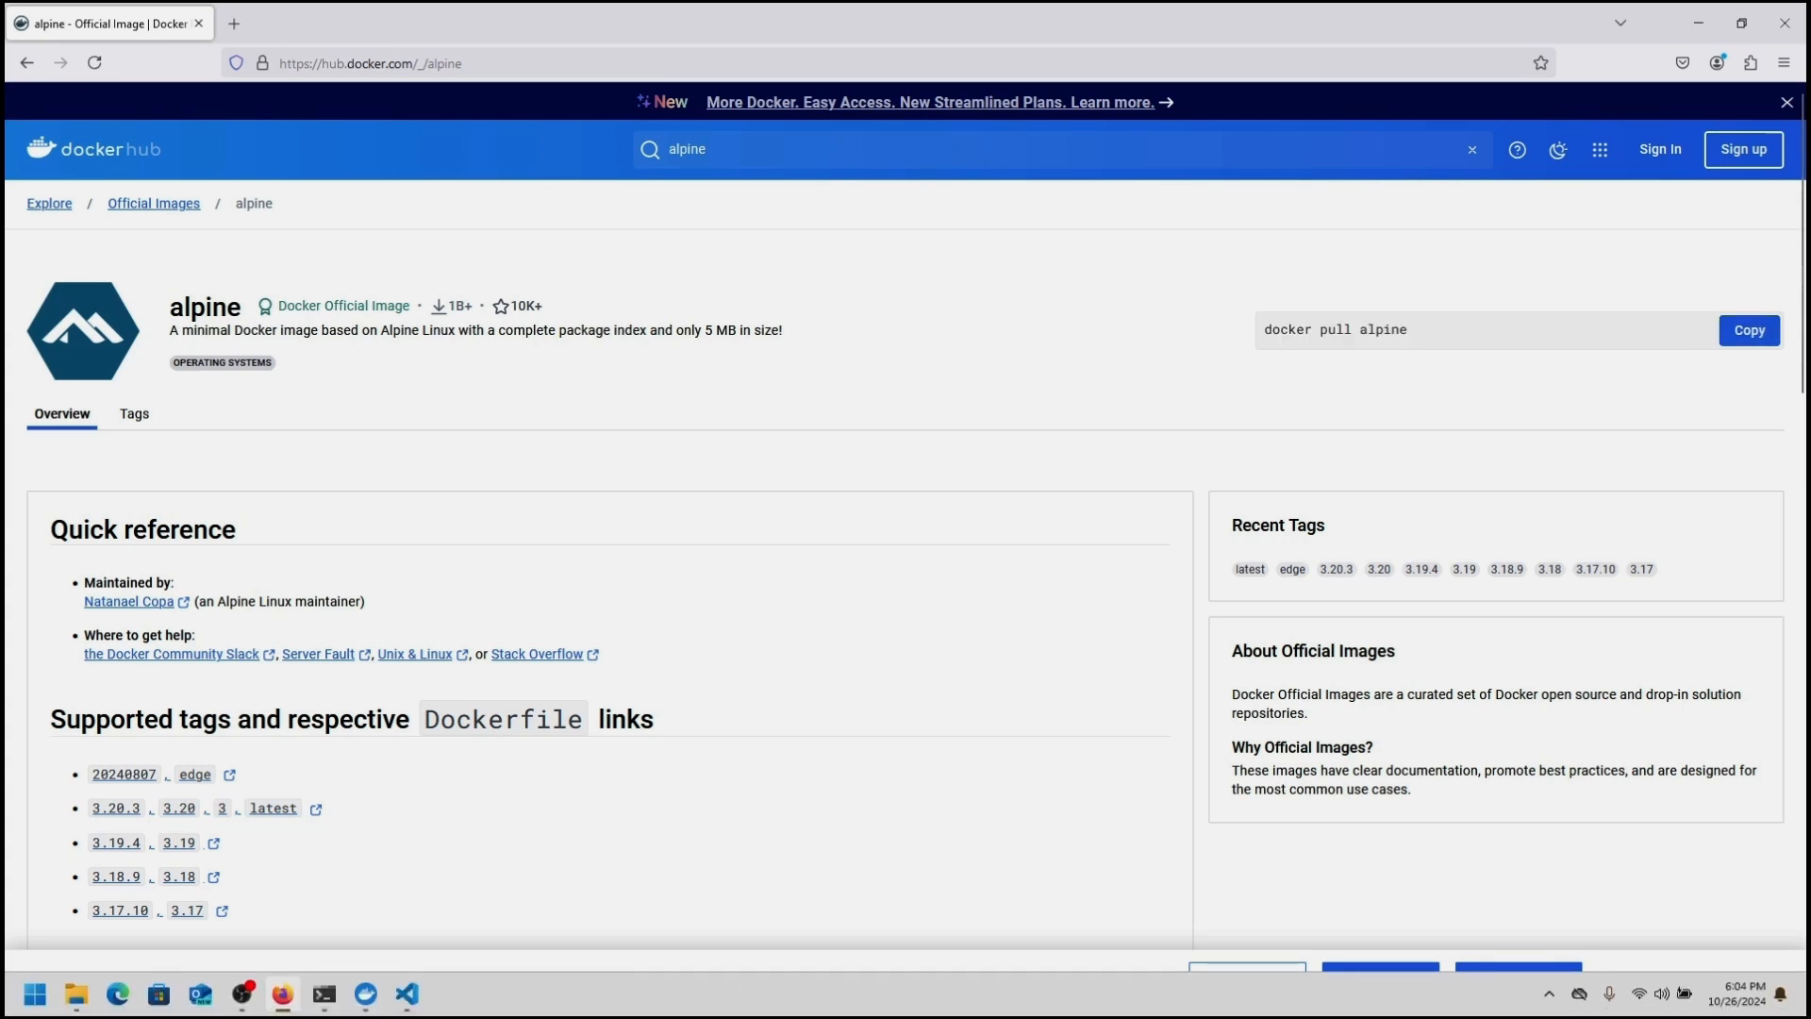
{"action": "left_click", "coordinate": [406, 996]}
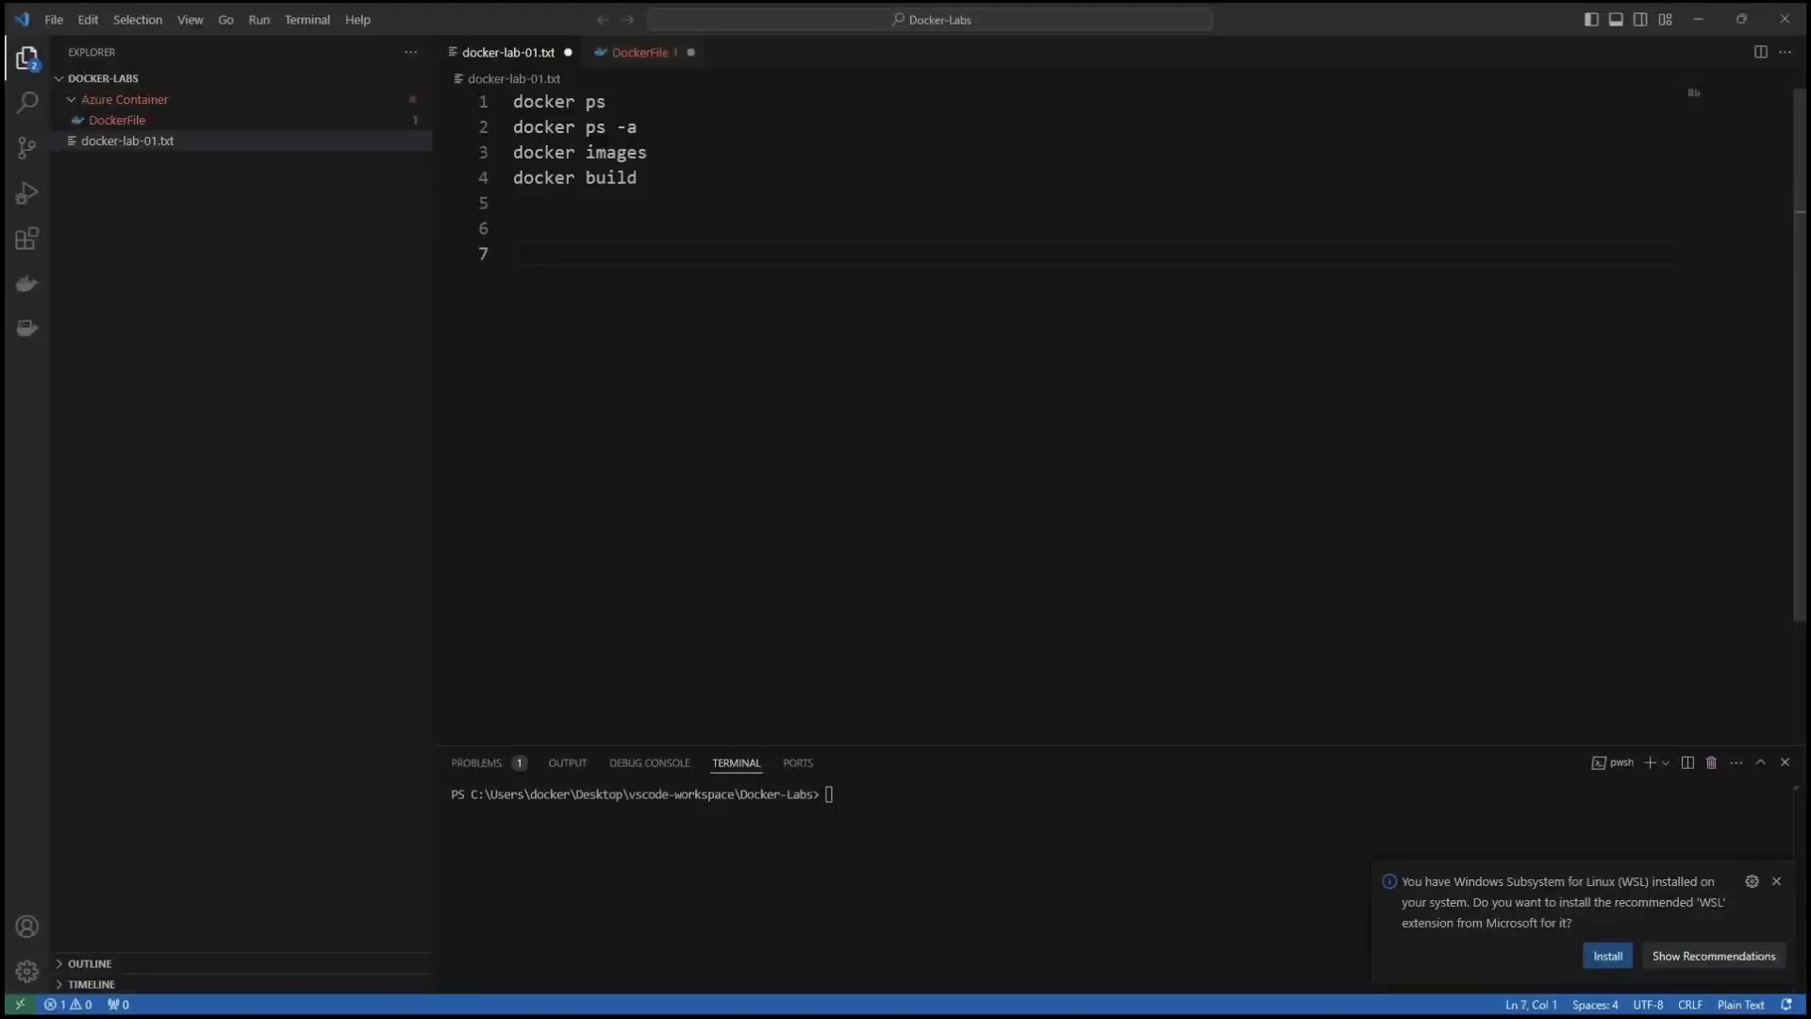
{"action": "key", "text": "ctrl+v"}
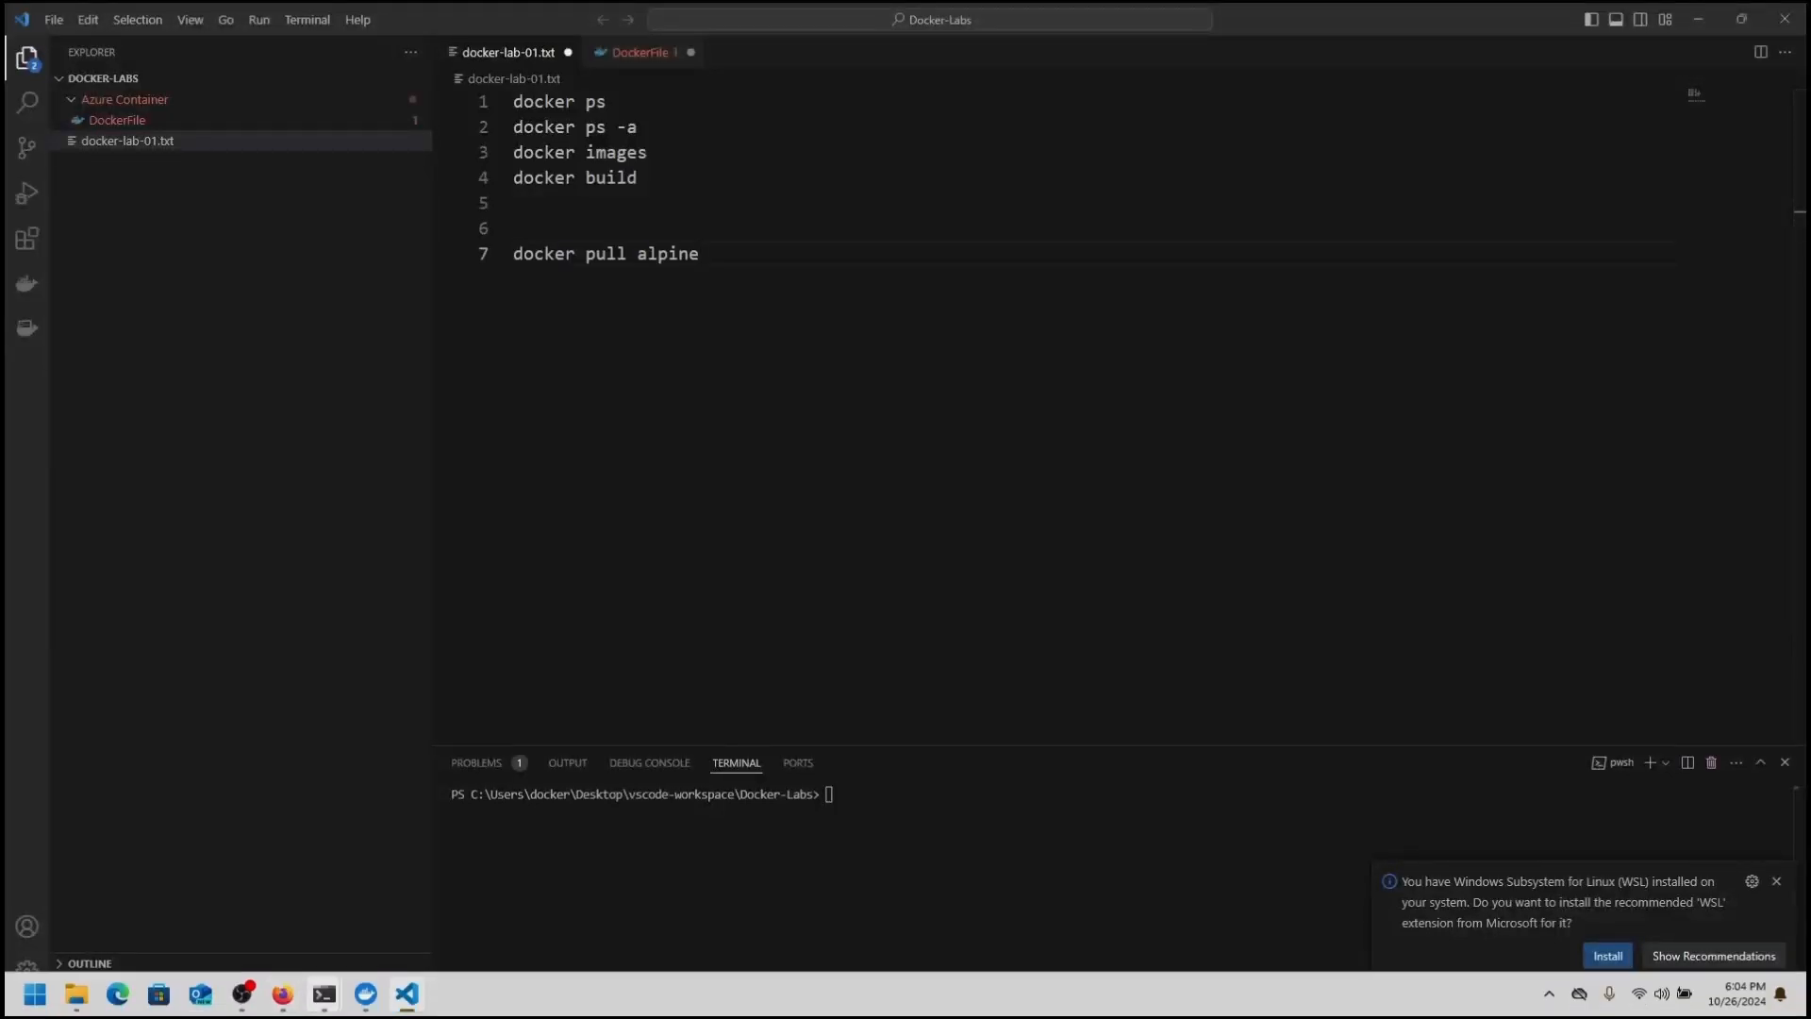
Switch to Command Prompt, pull the image with docker pull alpine, and list the local images with docker images
{"action": "mouse_move", "coordinate": [324, 994]}
{"action": "left_click", "coordinate": [425, 910]}
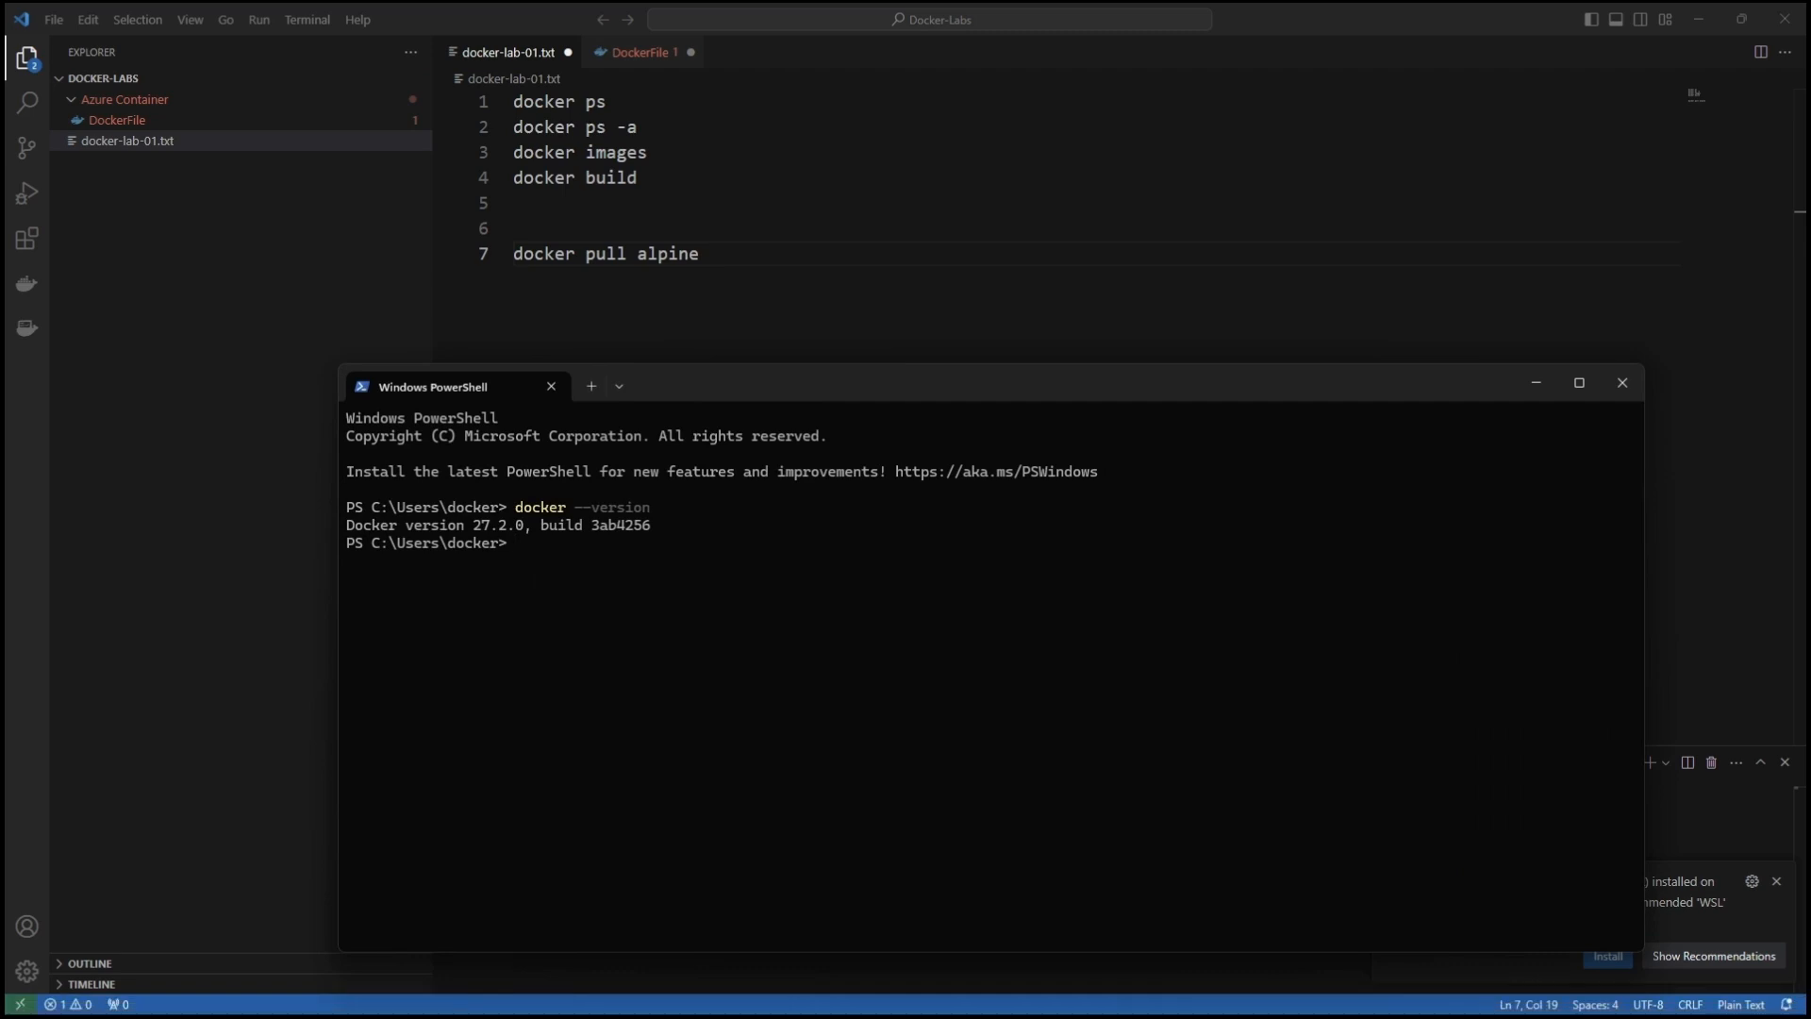
{"action": "left_click", "coordinate": [221, 896]}
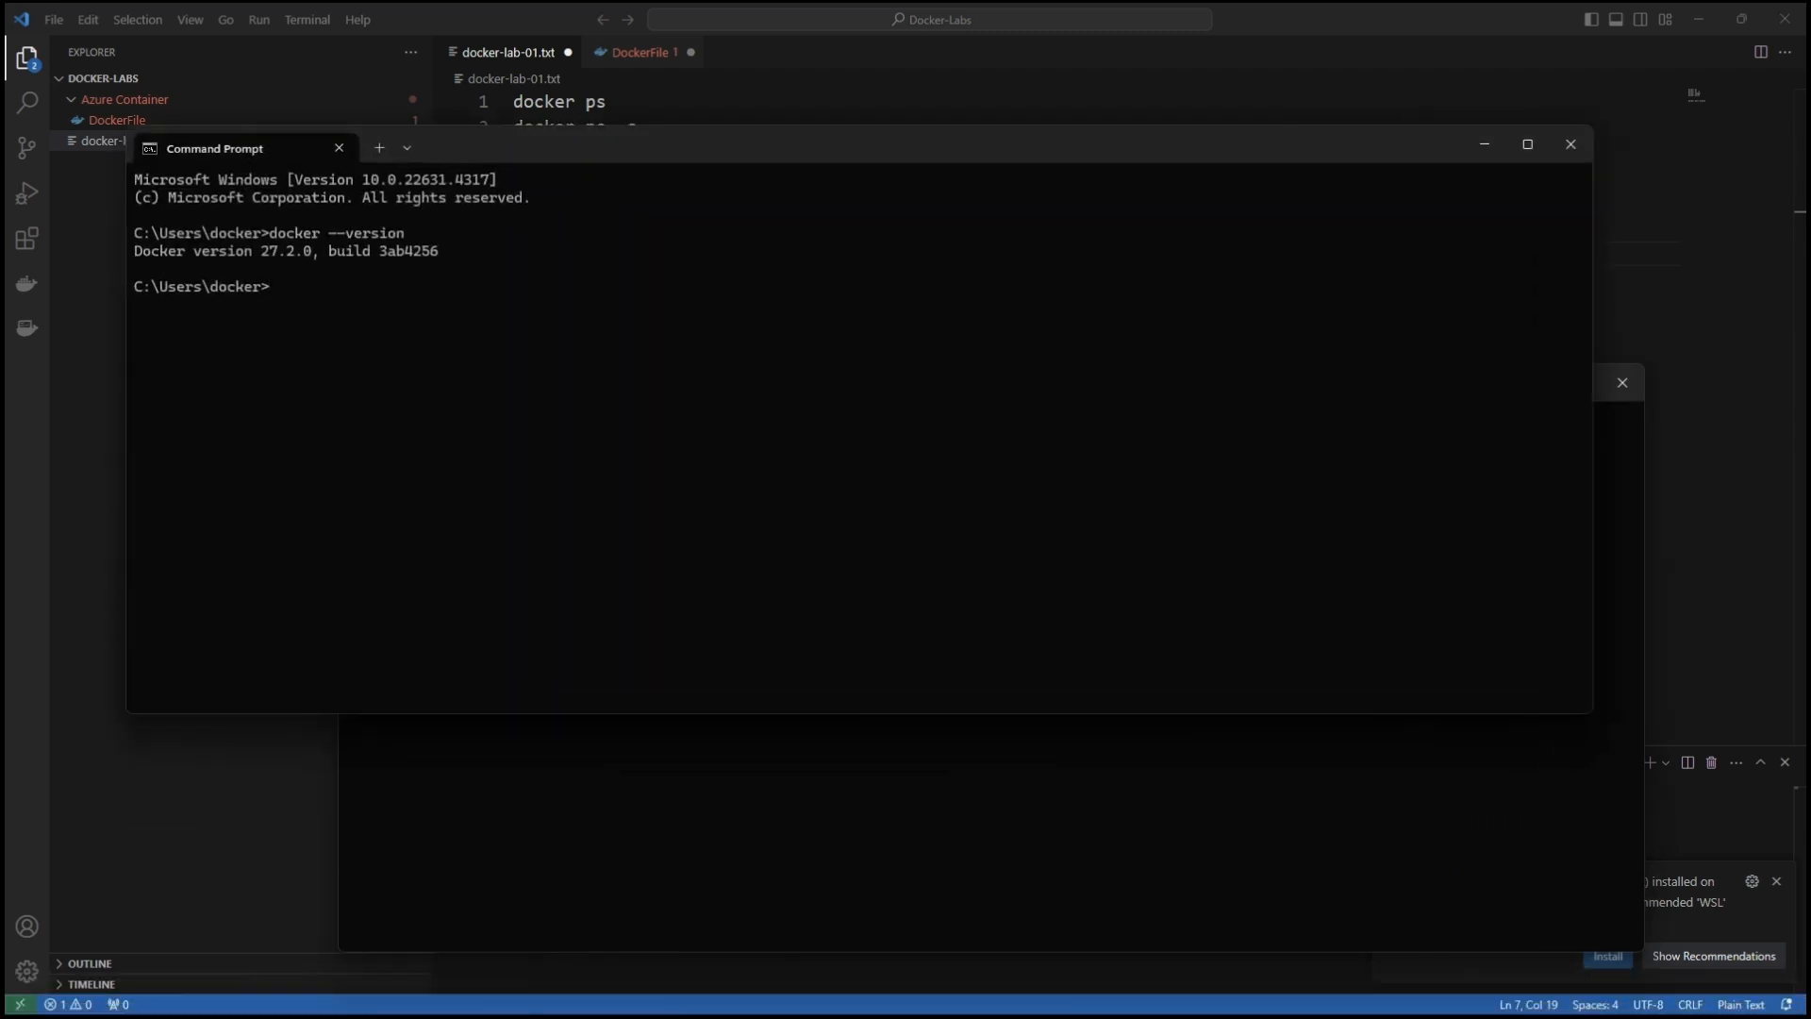
{"action": "key", "text": "ctrl+v"}
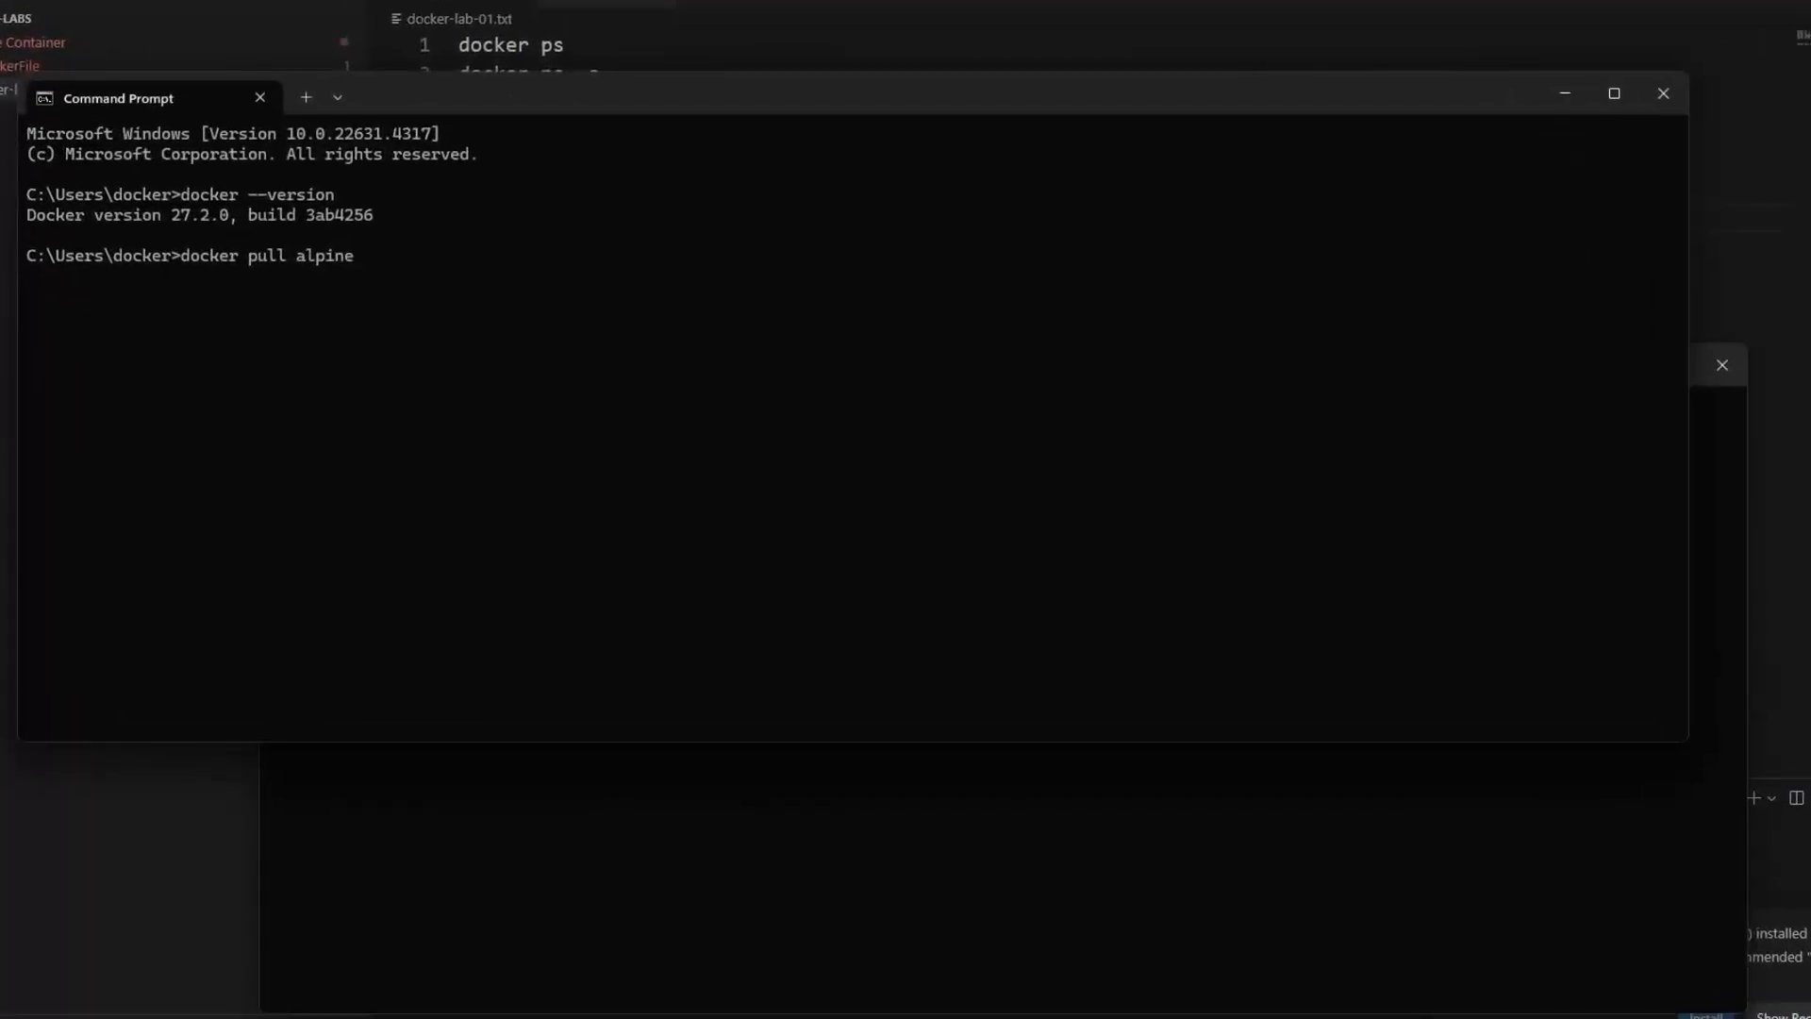
{"action": "key", "text": "Return"}
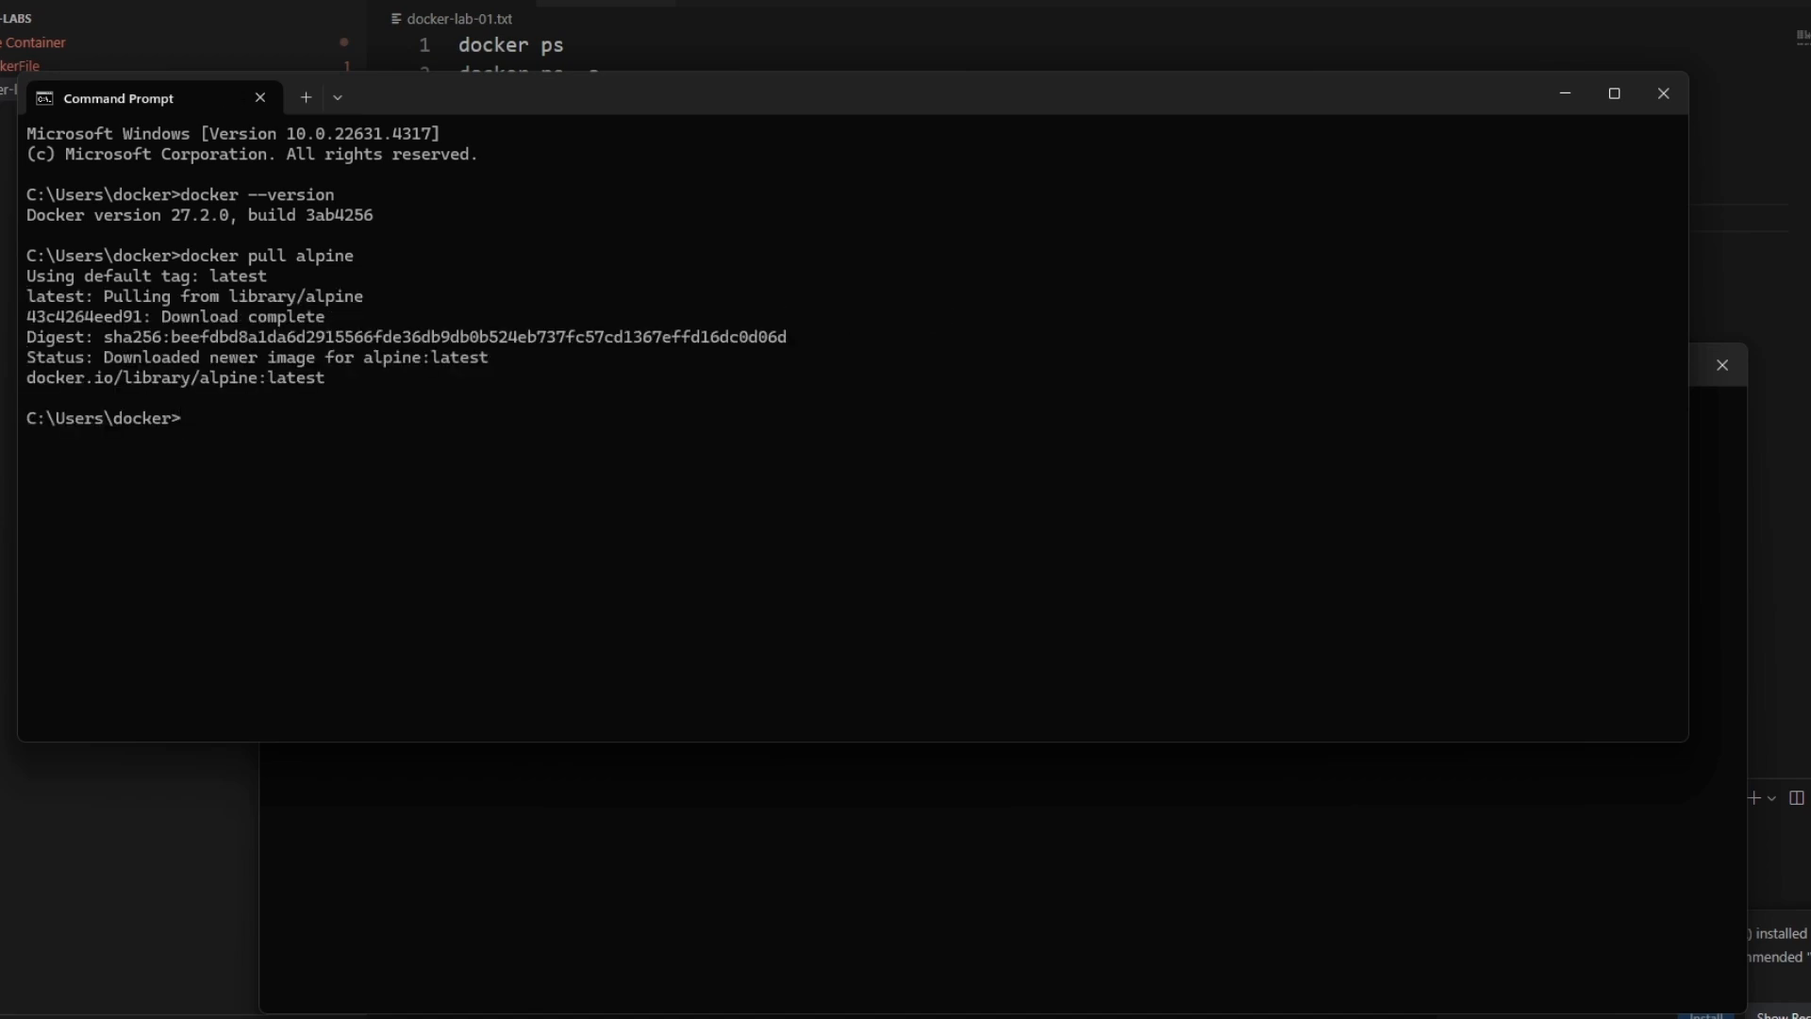
{"action": "type", "text": "docker images"}
{"action": "key", "text": "Return"}
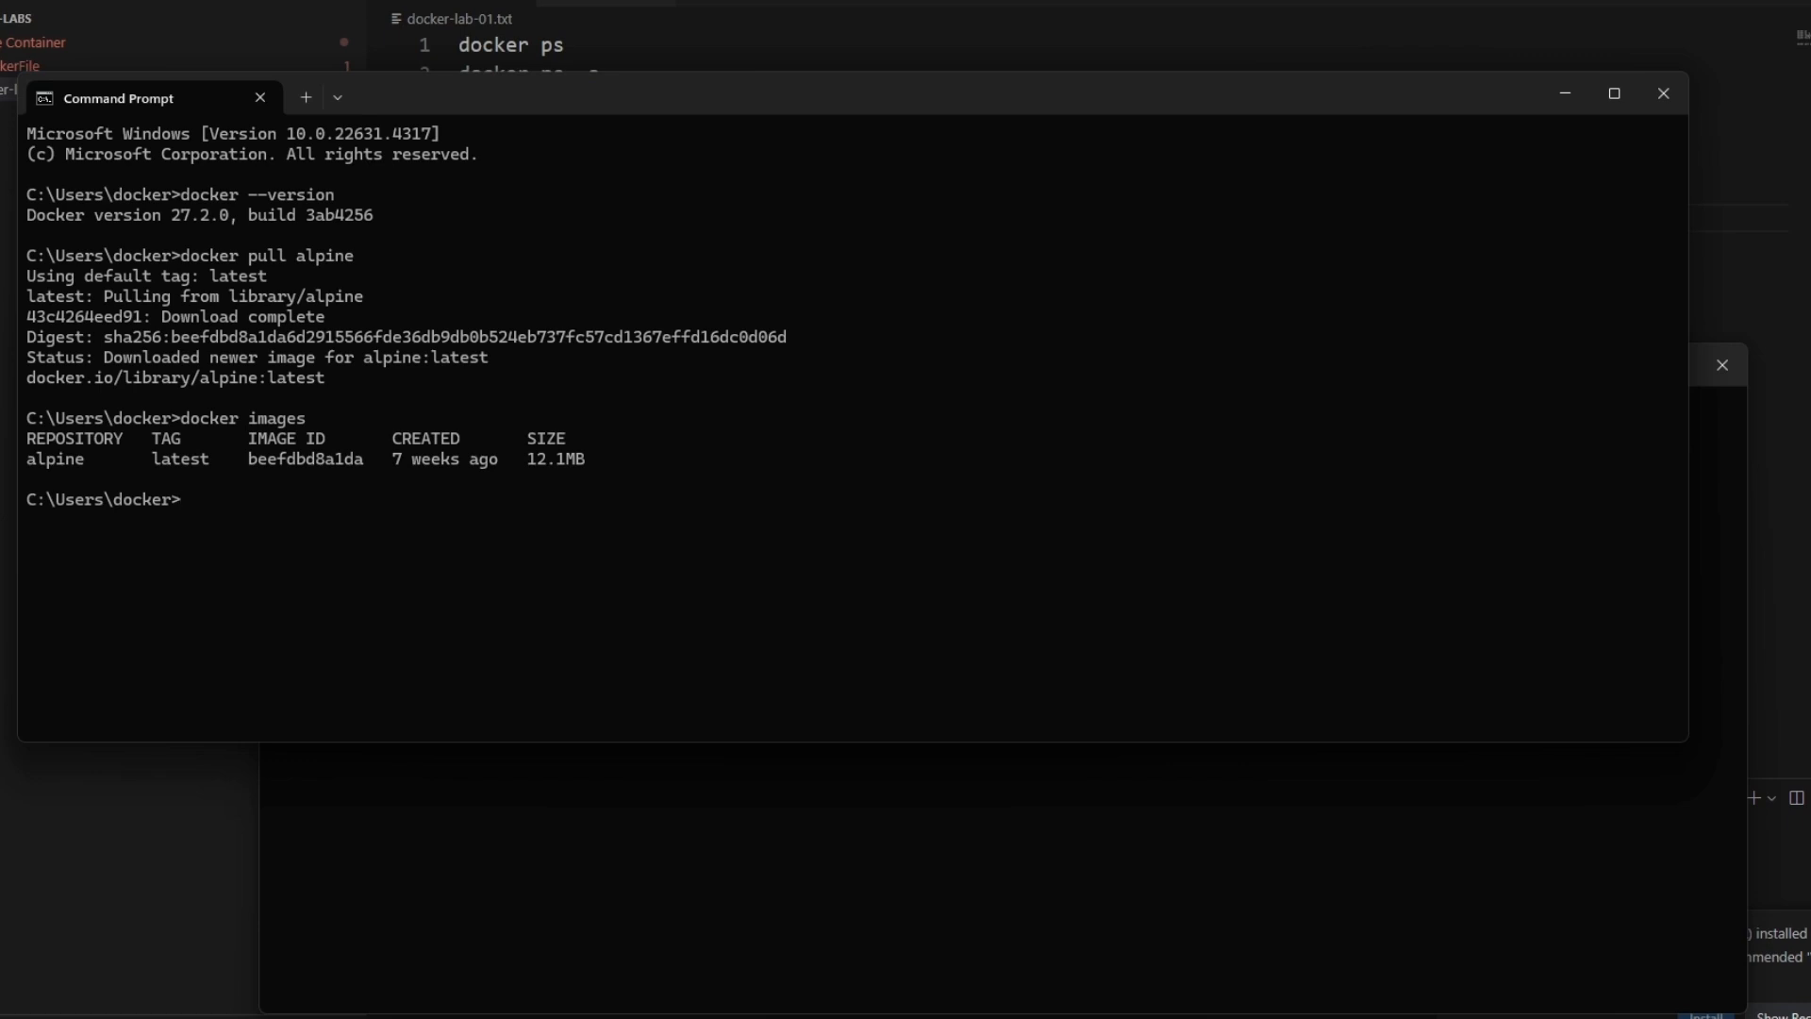
{"action": "type", "text": "dcoker run"}
{"action": "key", "text": "BackSpace"}
{"action": "key", "text": "BackSpace"}
{"action": "key", "text": "BackSpace"}
{"action": "key", "text": "BackSpace"}
{"action": "key", "text": "BackSpace"}
{"action": "key", "text": "BackSpace"}
{"action": "key", "text": "BackSpace"}
{"action": "key", "text": "BackSpace"}
{"action": "key", "text": "BackSpace"}
{"action": "key", "text": "BackSpace"}
{"action": "key", "text": "BackSpace"}
Run a container from the pulled image with docker run alpine
{"action": "type", "text": "docke"}
{"action": "double_click", "coordinate": [55, 460]}
{"action": "key", "text": "BackSpace"}
{"action": "key", "text": "BackSpace"}
{"action": "key", "text": "BackSpace"}
{"action": "key", "text": "ctrl+v"}
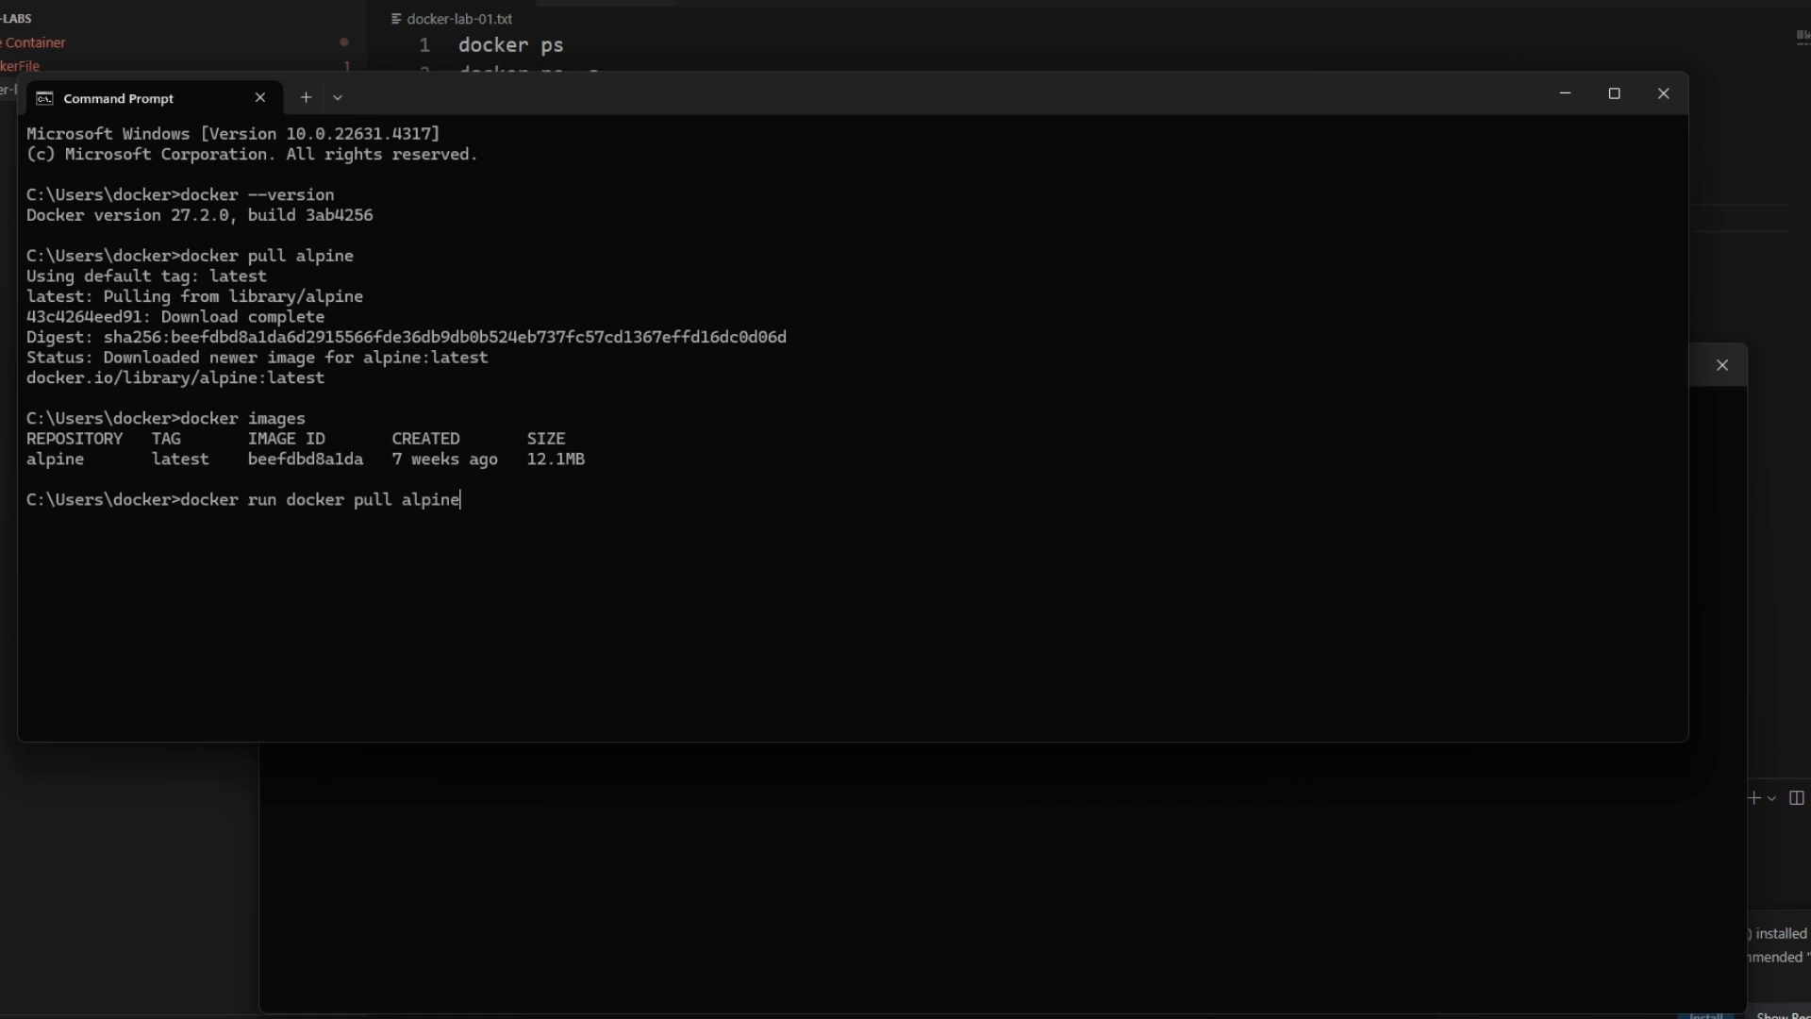
{"action": "key", "text": "BackSpace"}
{"action": "key", "text": "BackSpace"}
{"action": "key", "text": "BackSpace"}
{"action": "key", "text": "BackSpace"}
{"action": "key", "text": "BackSpace"}
{"action": "key", "text": "BackSpace"}
{"action": "key", "text": "BackSpace"}
{"action": "key", "text": "BackSpace"}
{"action": "key", "text": "BackSpace"}
{"action": "key", "text": "BackSpace"}
{"action": "key", "text": "BackSpace"}
{"action": "key", "text": "BackSpace"}
{"action": "key", "text": "BackSpace"}
{"action": "key", "text": "BackSpace"}
{"action": "key", "text": "BackSpace"}
{"action": "key", "text": "BackSpace"}
{"action": "key", "text": "BackSpace"}
{"action": "key", "text": "BackSpace"}
{"action": "type", "text": "alpine"}
{"action": "key", "text": "Return"}
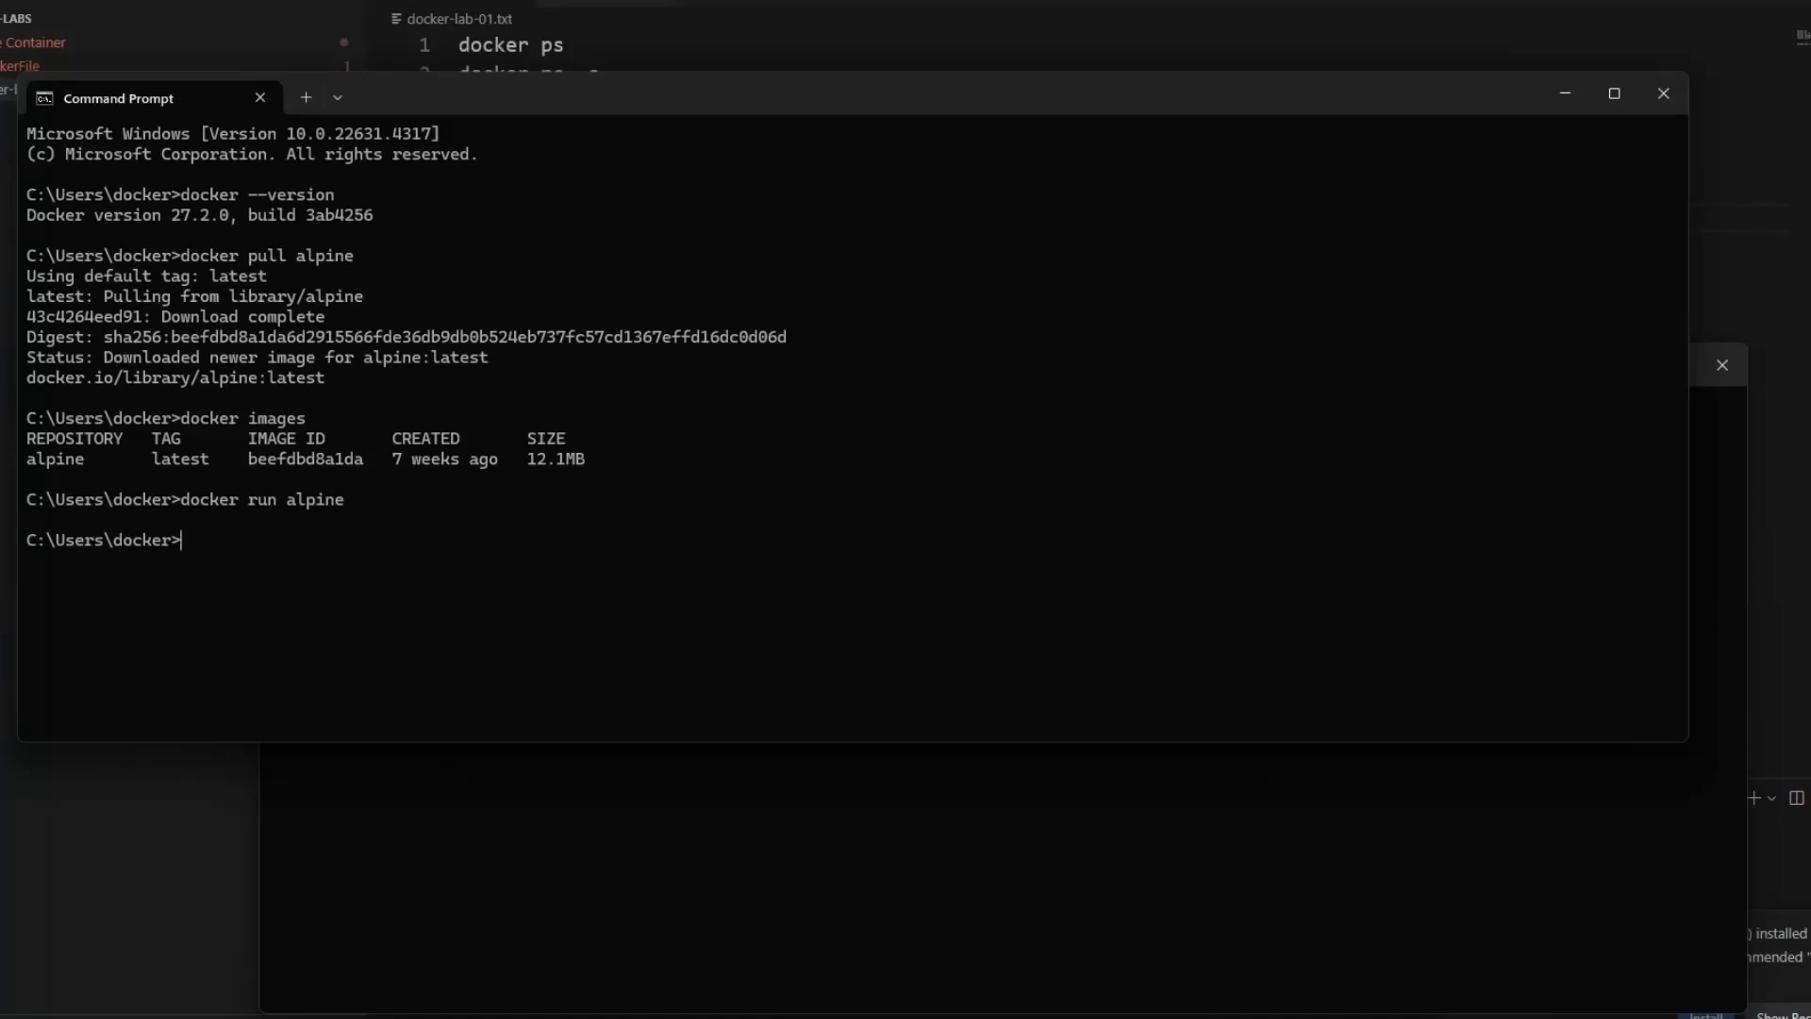
List the running containers with docker ps, then all containers, including stopped ones, with docker ps -a
{"action": "type", "text": "docker ps"}
{"action": "key", "text": "Return"}
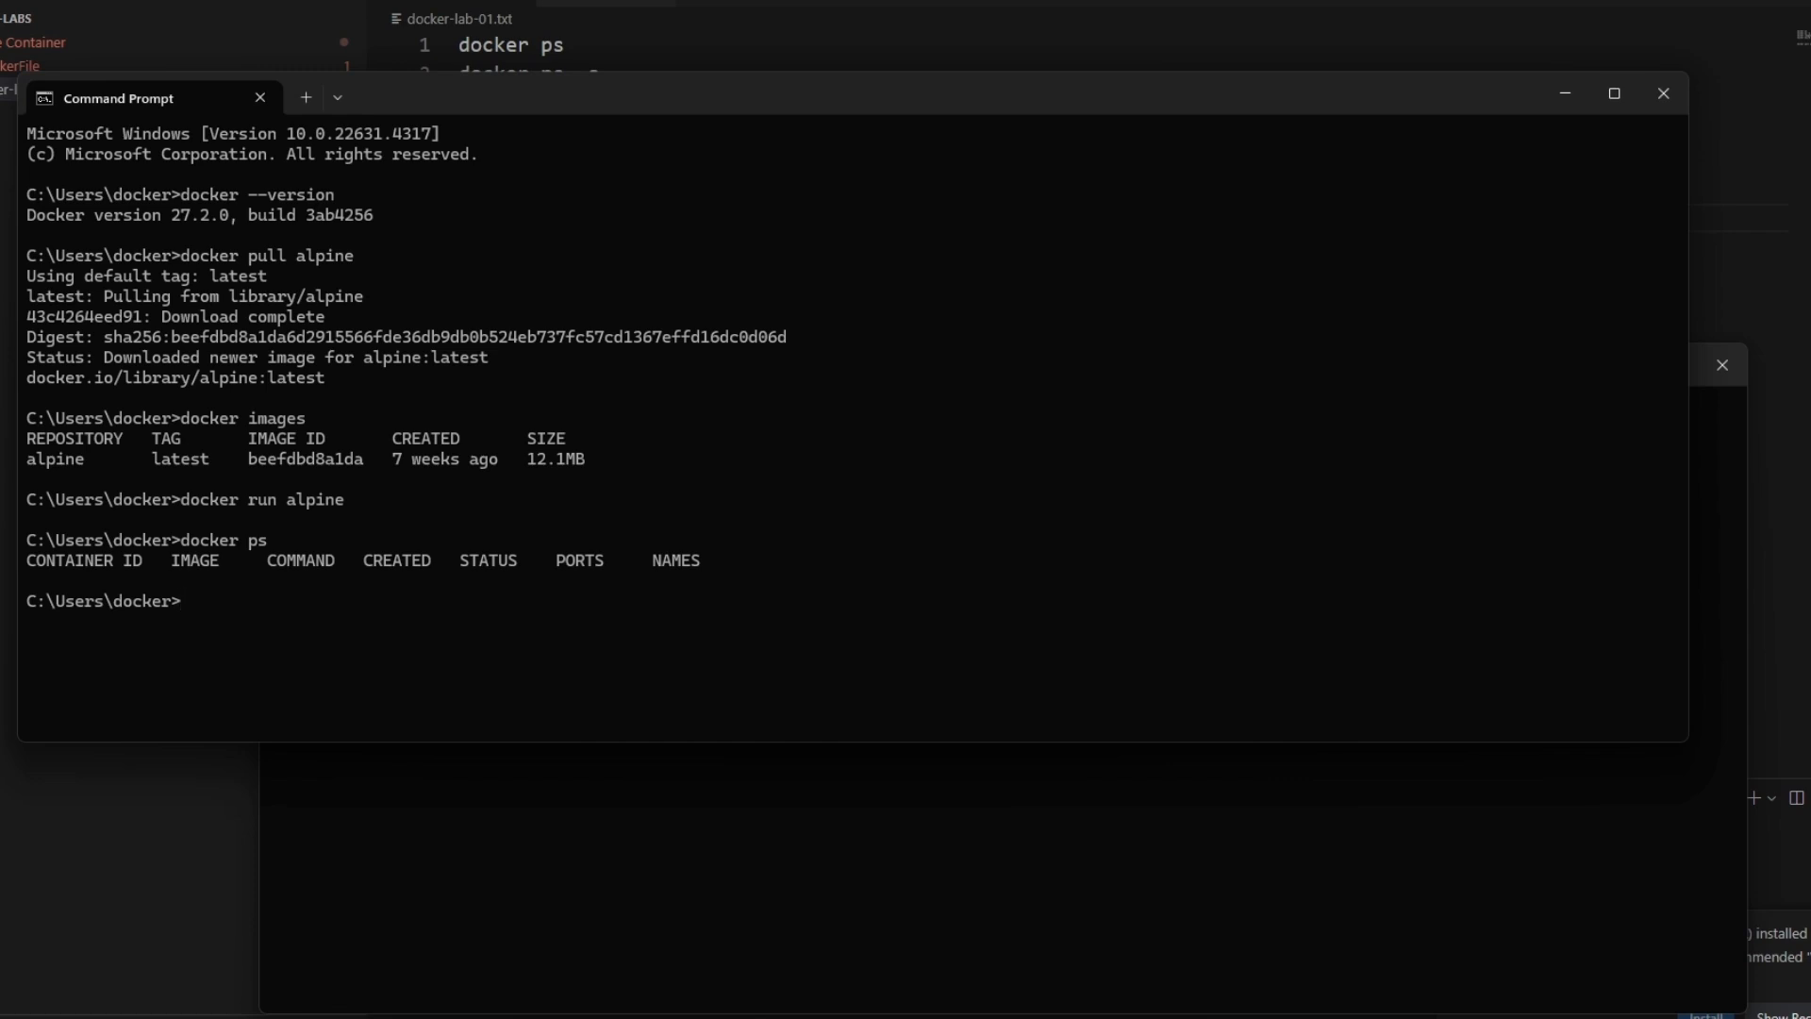
{"action": "type", "text": "docker ps -a"}
{"action": "key", "text": "Return"}
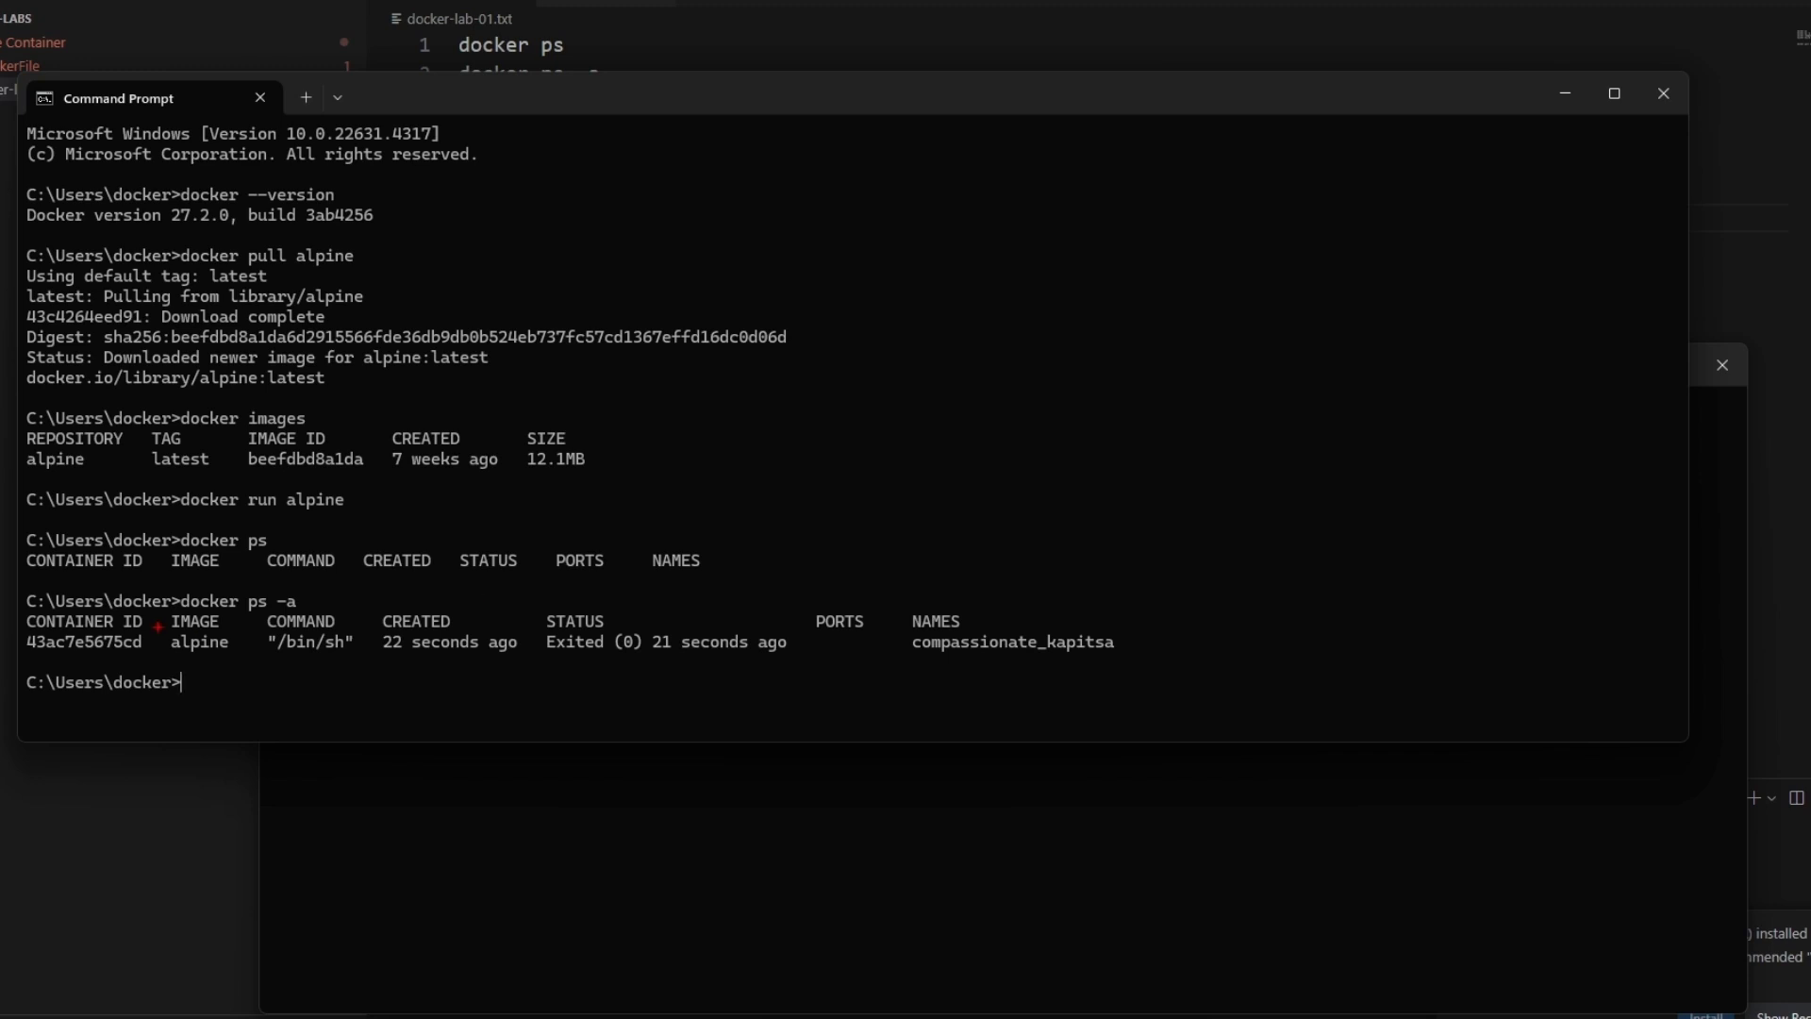
{"action": "left_click_drag", "start_coordinate": [25, 630], "coordinate": [248, 660]}
{"action": "mouse_move", "coordinate": [14, 445]}
{"action": "left_mouse_down"}
{"action": "mouse_move", "coordinate": [104, 471]}
{"action": "mouse_move", "coordinate": [105, 490]}
{"action": "left_mouse_up"}
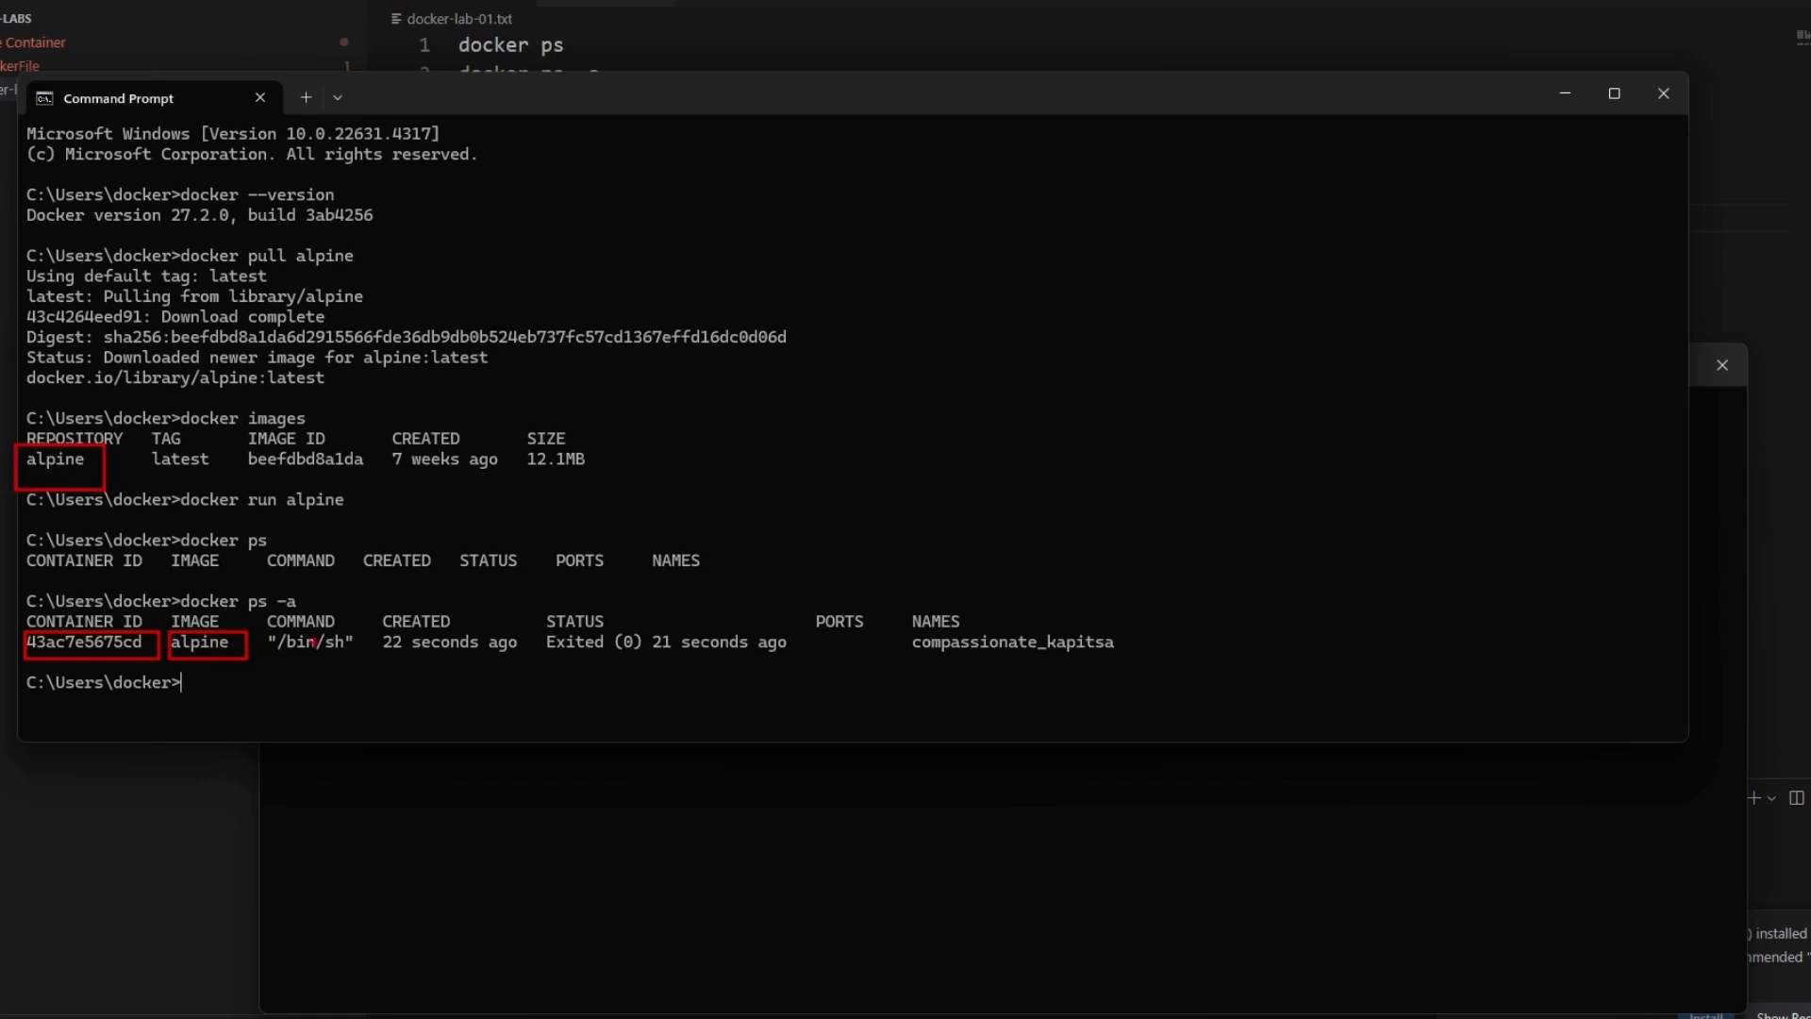
{"action": "left_click_drag", "start_coordinate": [265, 623], "coordinate": [363, 659]}
{"action": "key", "text": "Escape"}
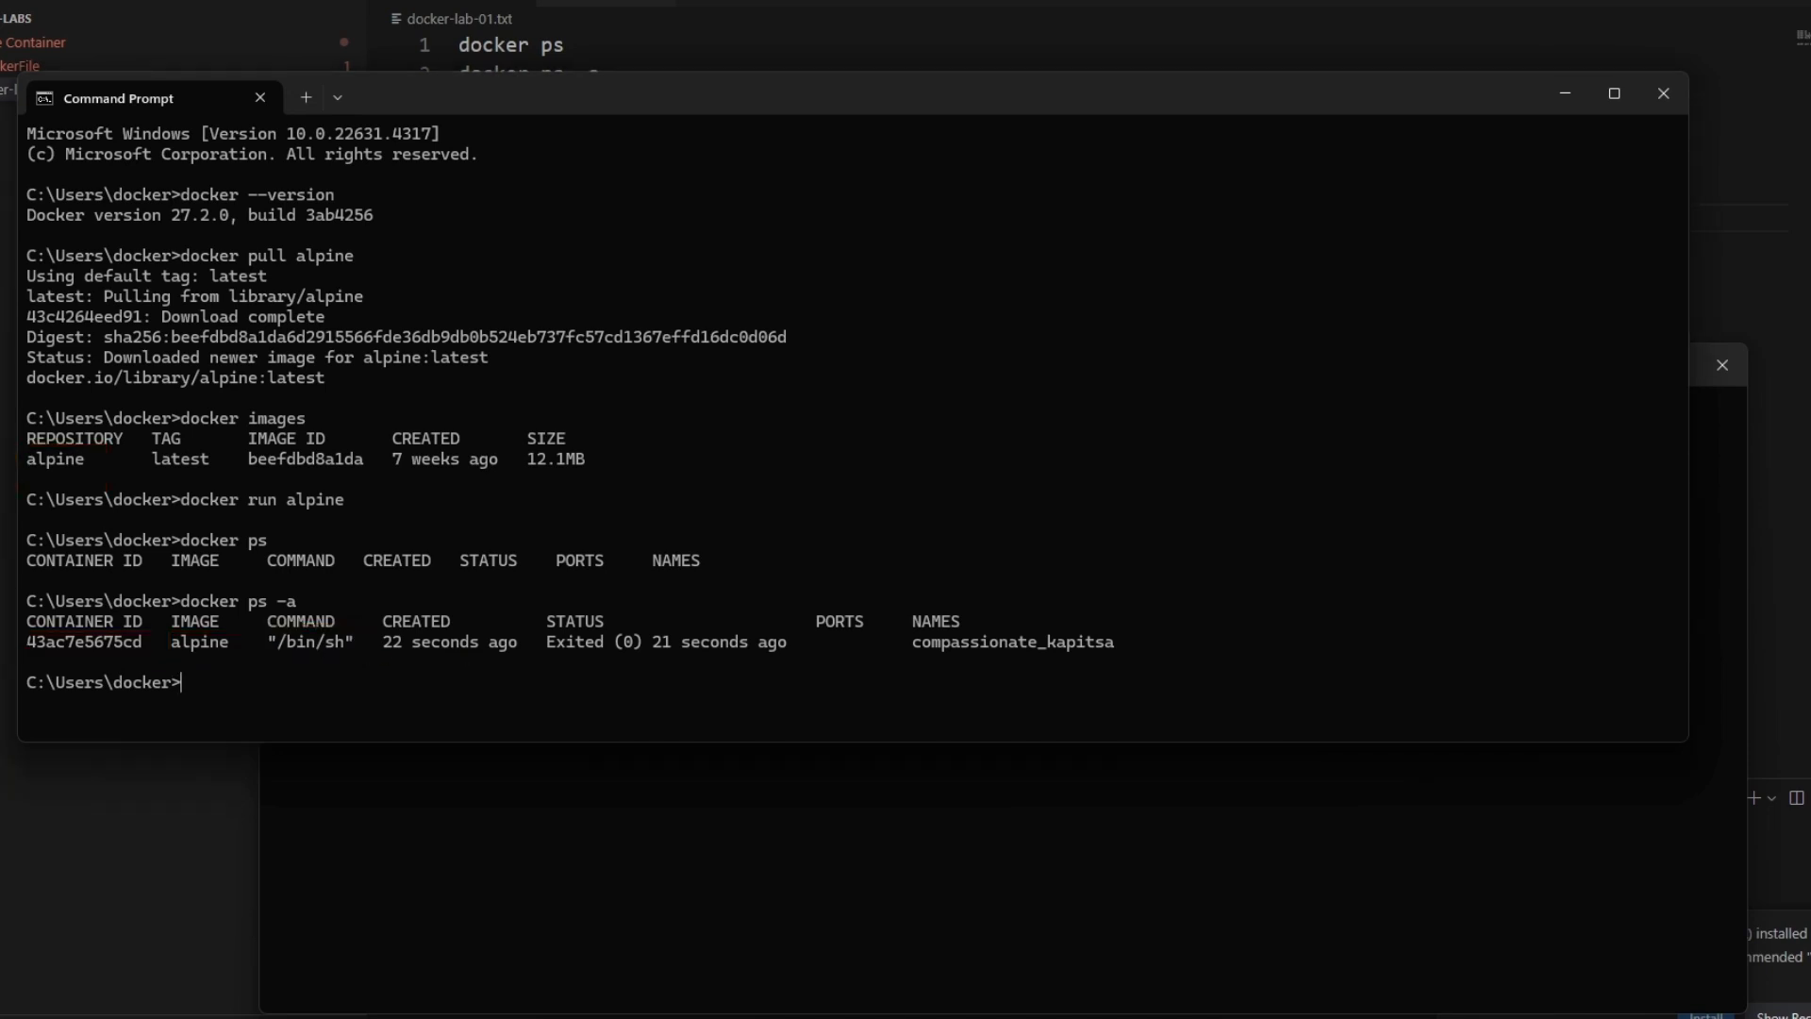
{"action": "left_click_drag", "start_coordinate": [525, 617], "coordinate": [800, 672]}
{"action": "key", "text": "Escape"}
Remove the exited alpine container 43ac7e5675cd with docker rm and list all containers with docker ps -a
{"action": "type", "text": "dcoker rm"}
{"action": "double_click", "coordinate": [84, 643]}
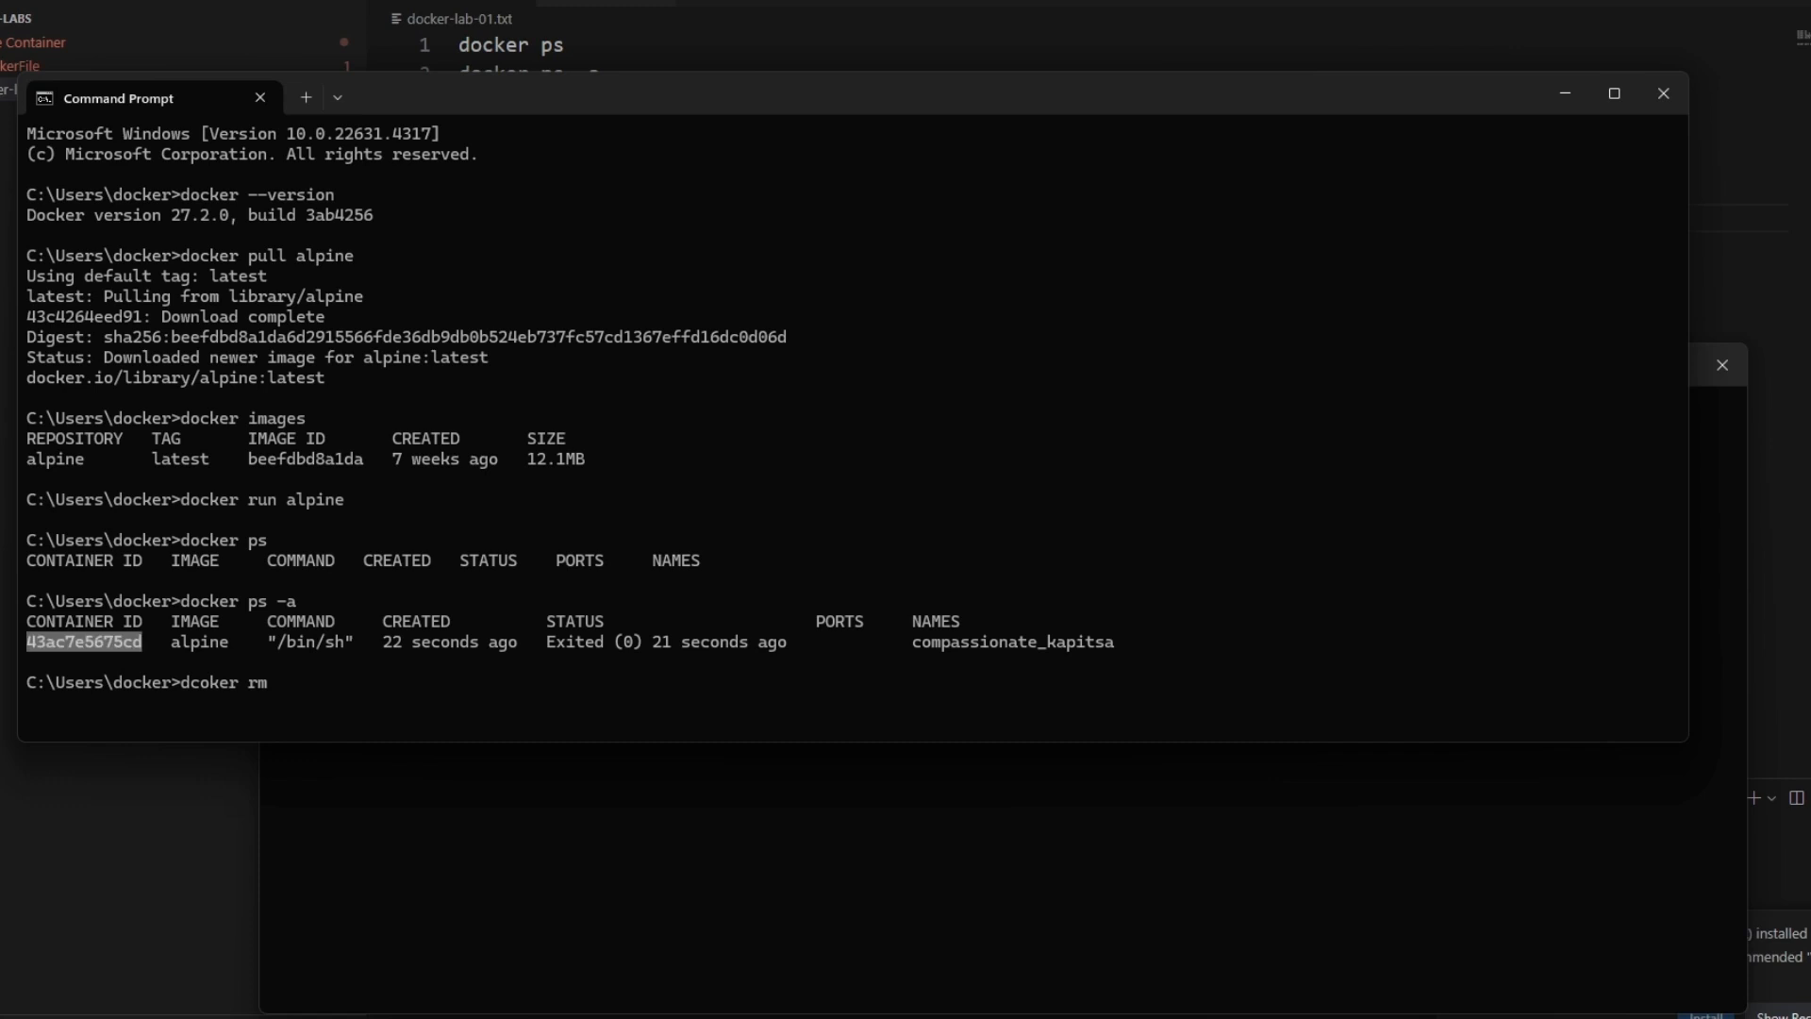
{"action": "key", "text": "ctrl+c"}
{"action": "key", "text": "ctrl+v"}
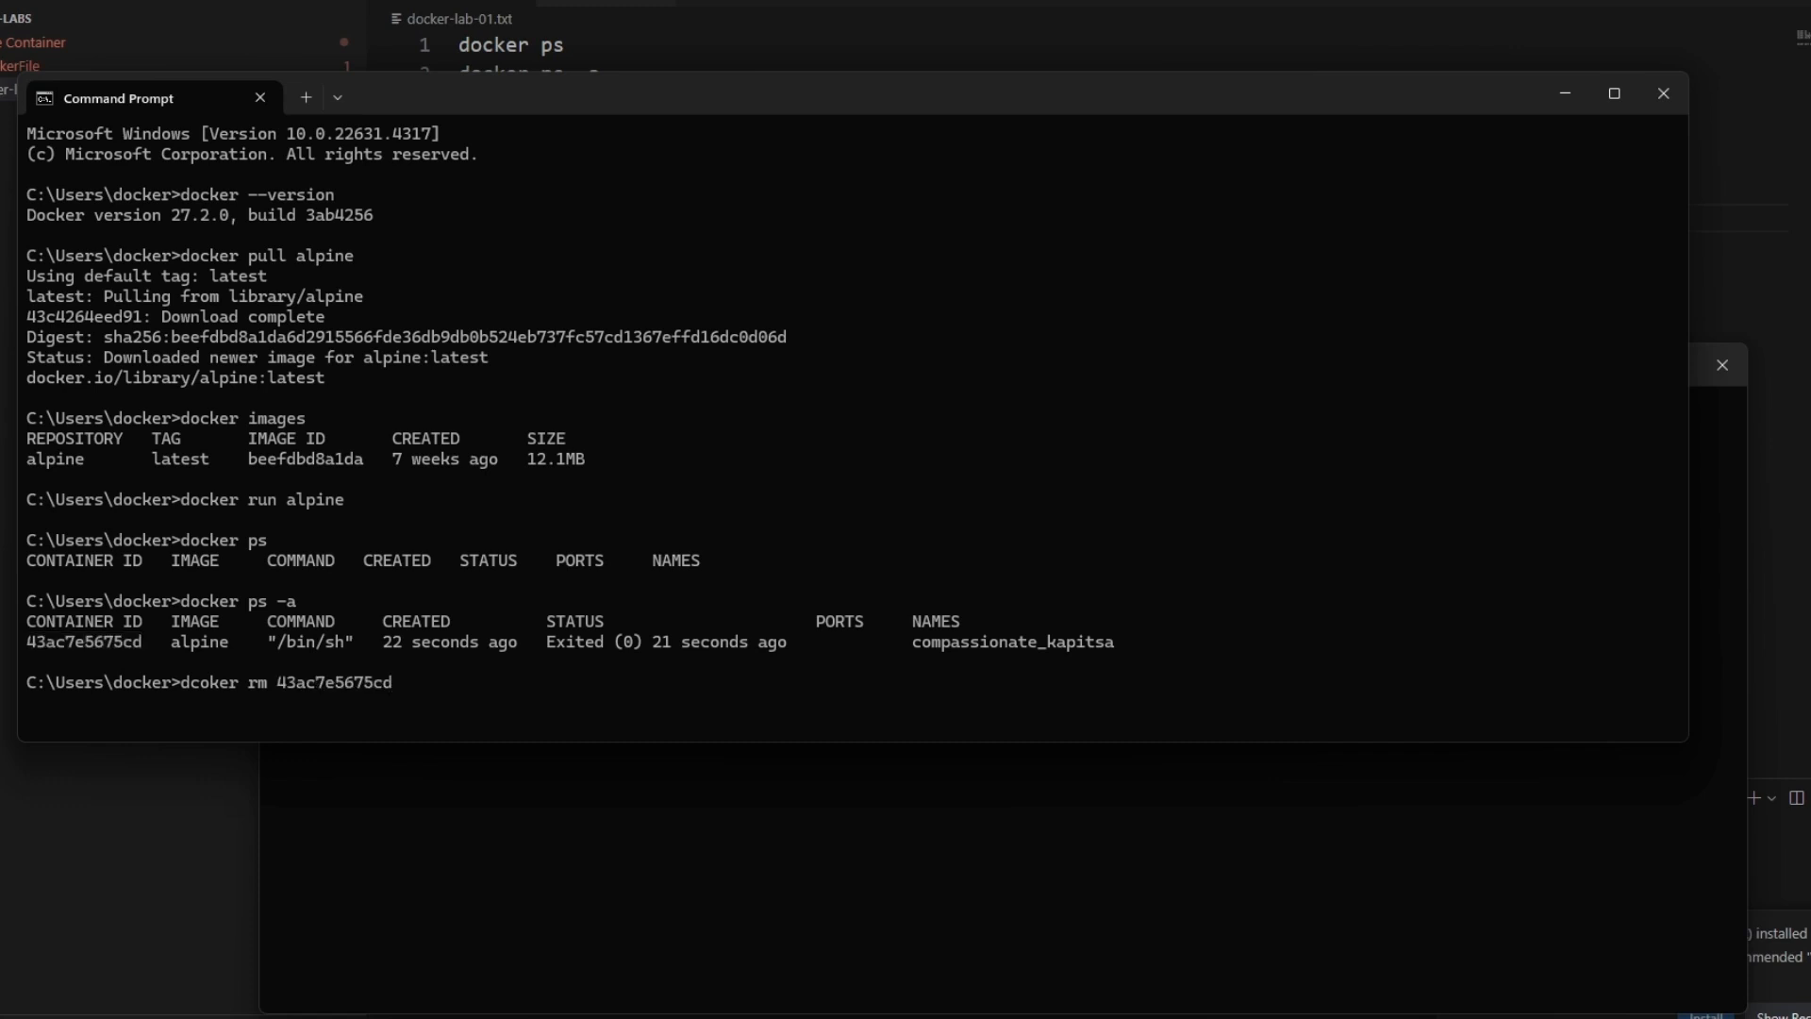
{"action": "key", "text": "Return"}
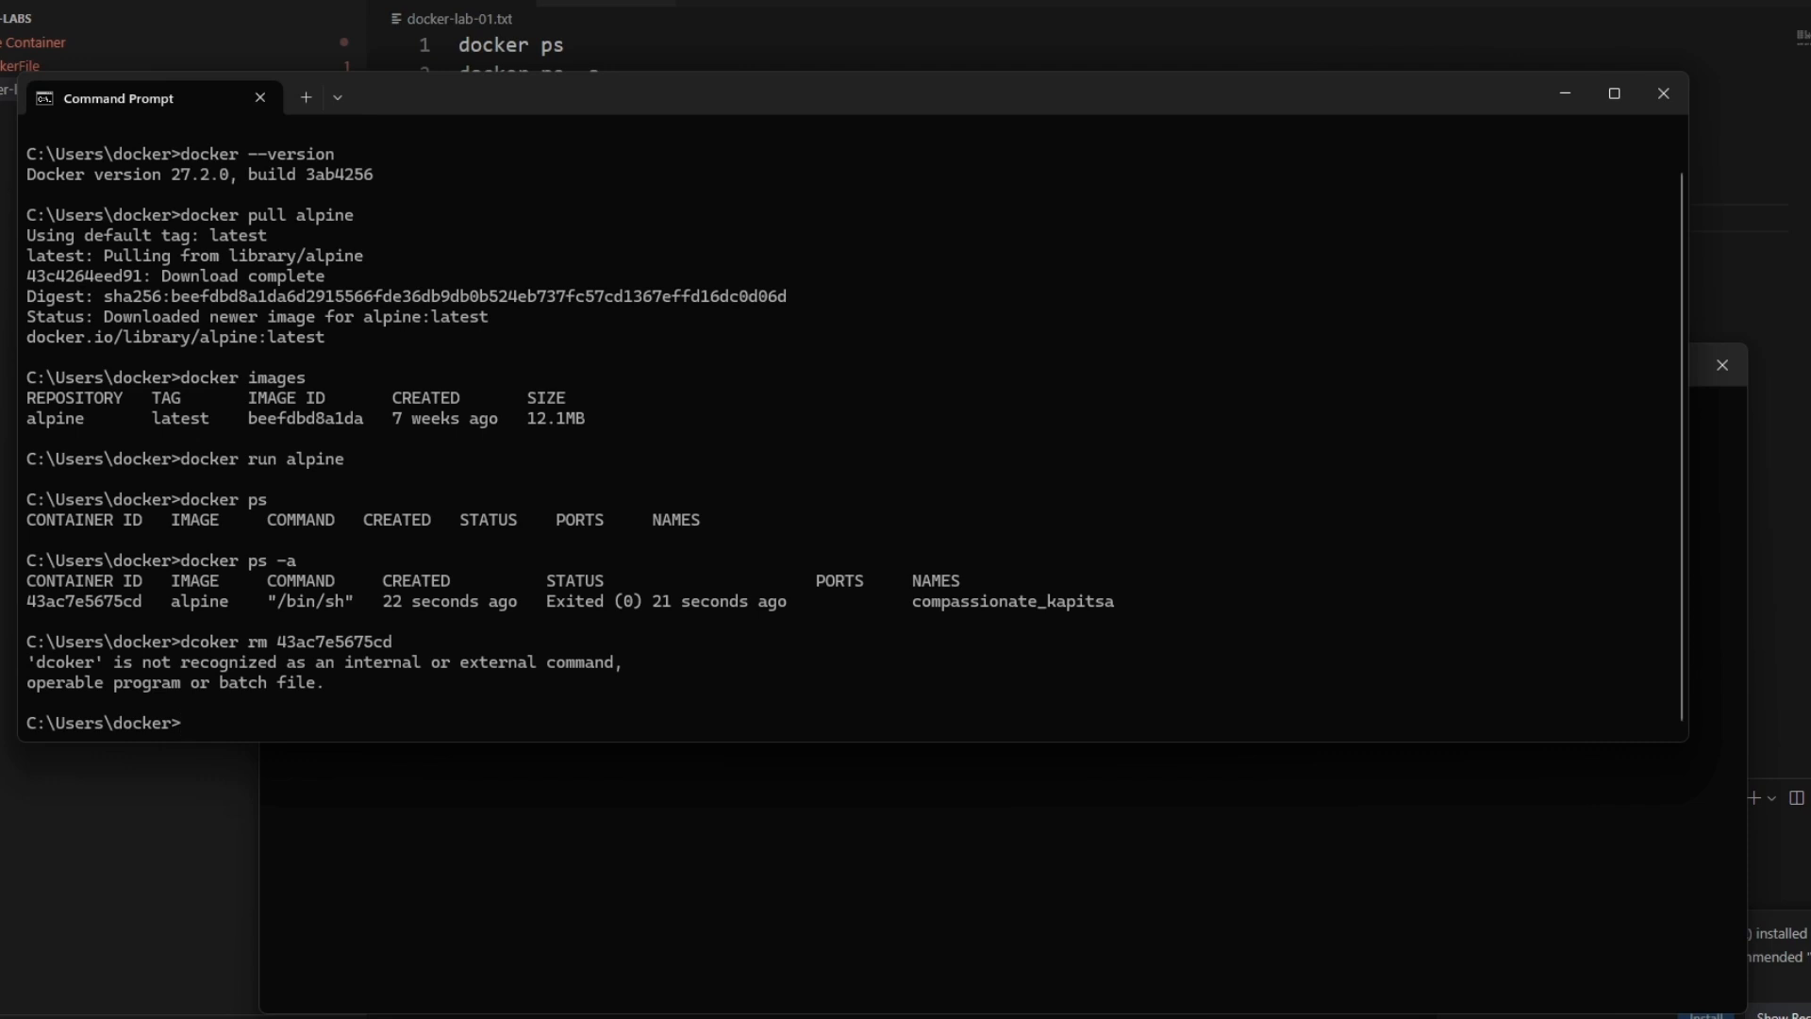
{"action": "type", "text": "docker rm"}
{"action": "key", "text": "ctrl+v"}
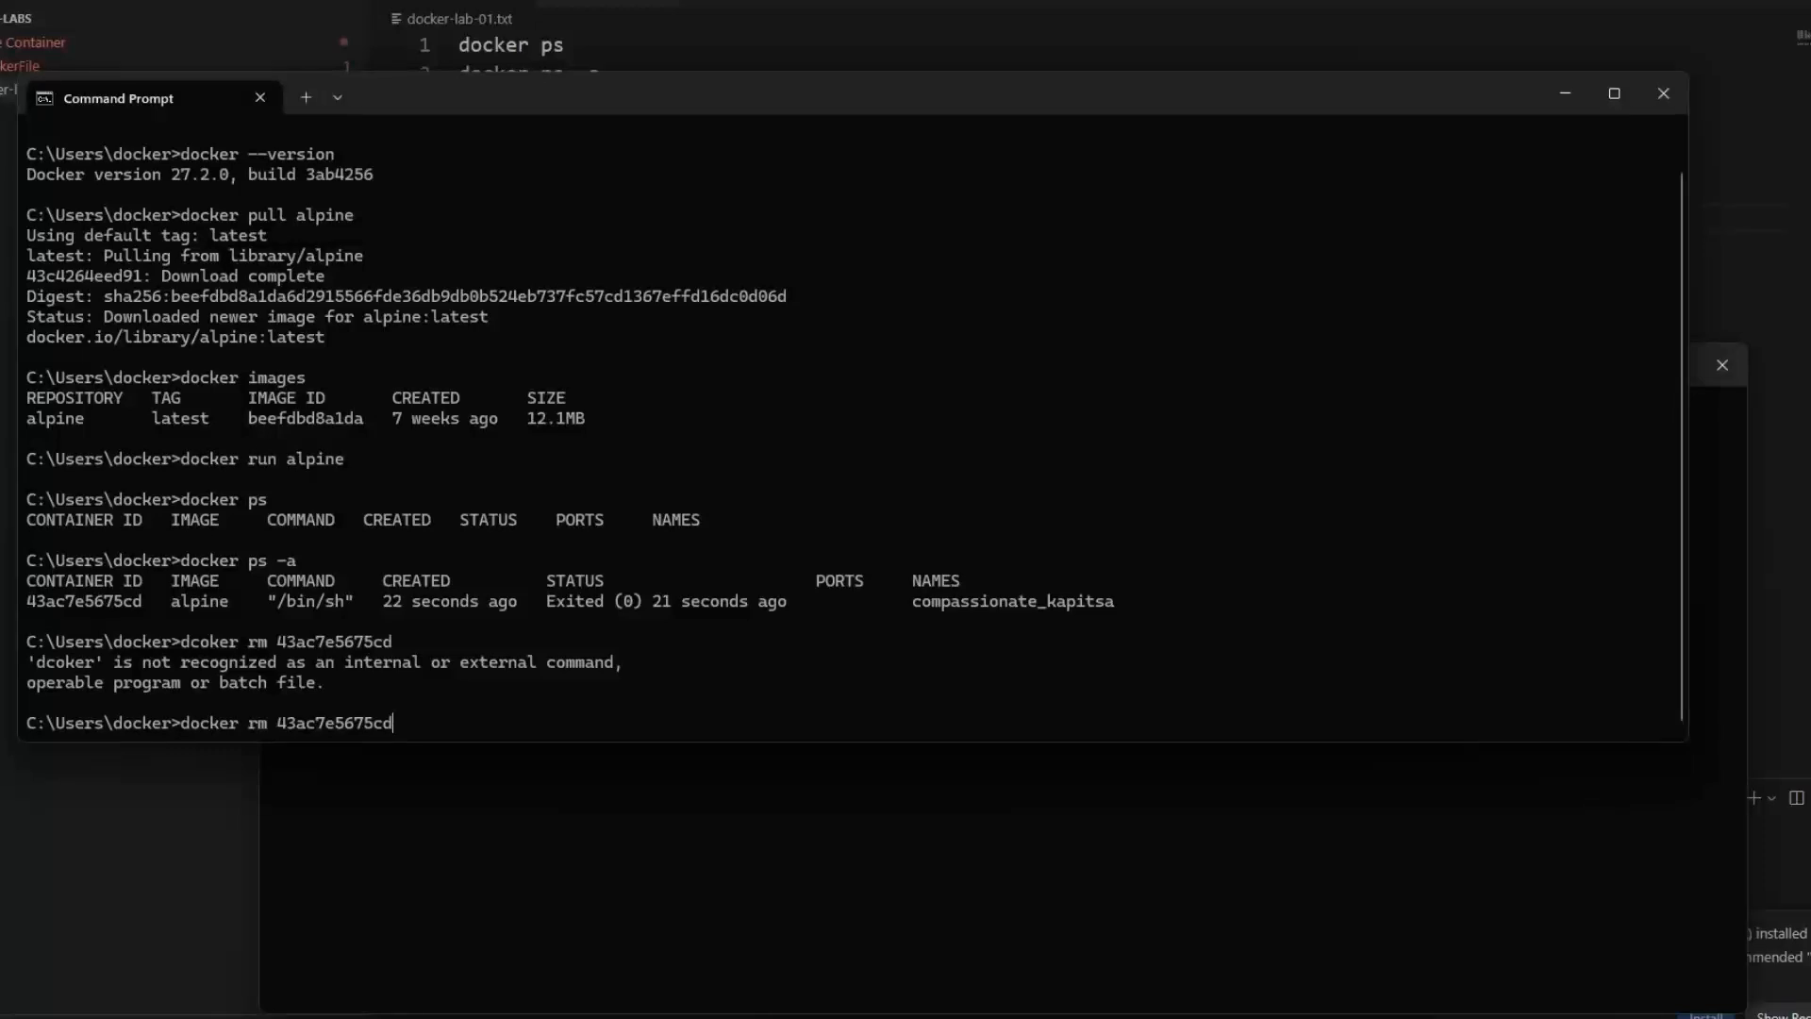
{"action": "key", "text": "Return"}
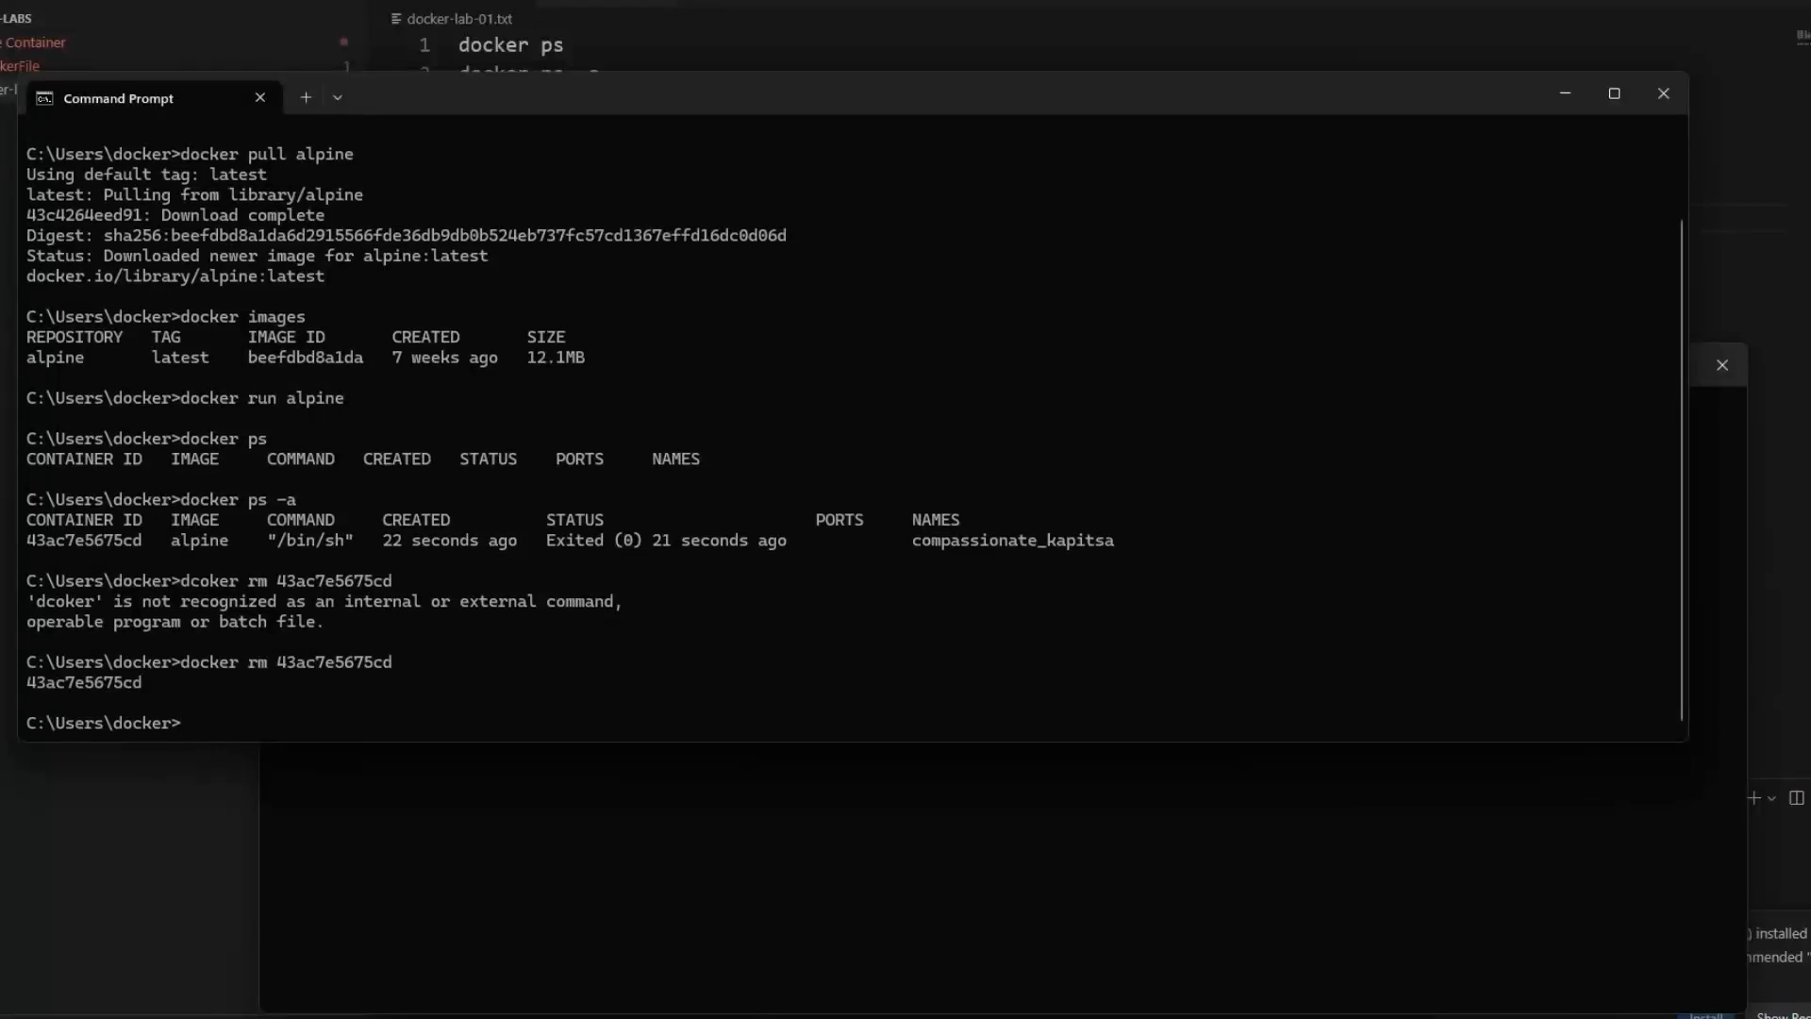
{"action": "type", "text": "docker ps -a"}
{"action": "key", "text": "Return"}
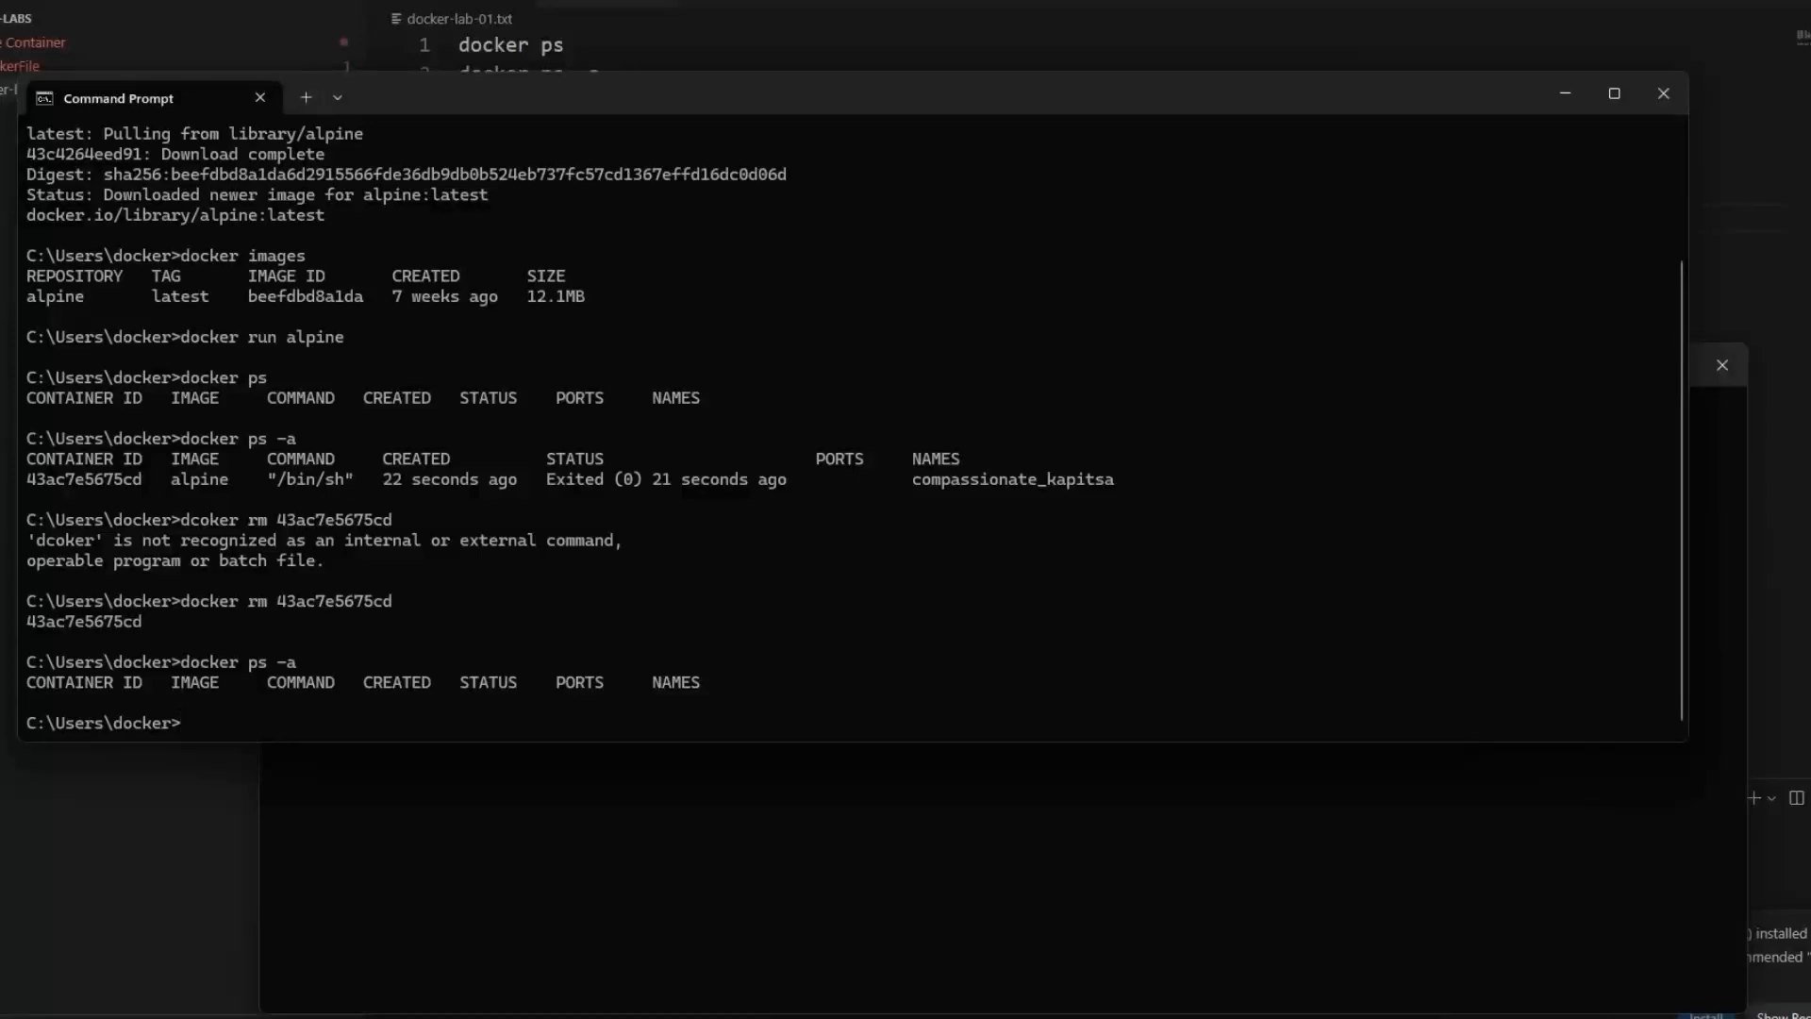
Start an interactive container with docker run -it alpine and list its root directory using ls, ls -a and ls -ll
{"action": "type", "text": "docker run -it alpine"}
{"action": "key", "text": "Return"}
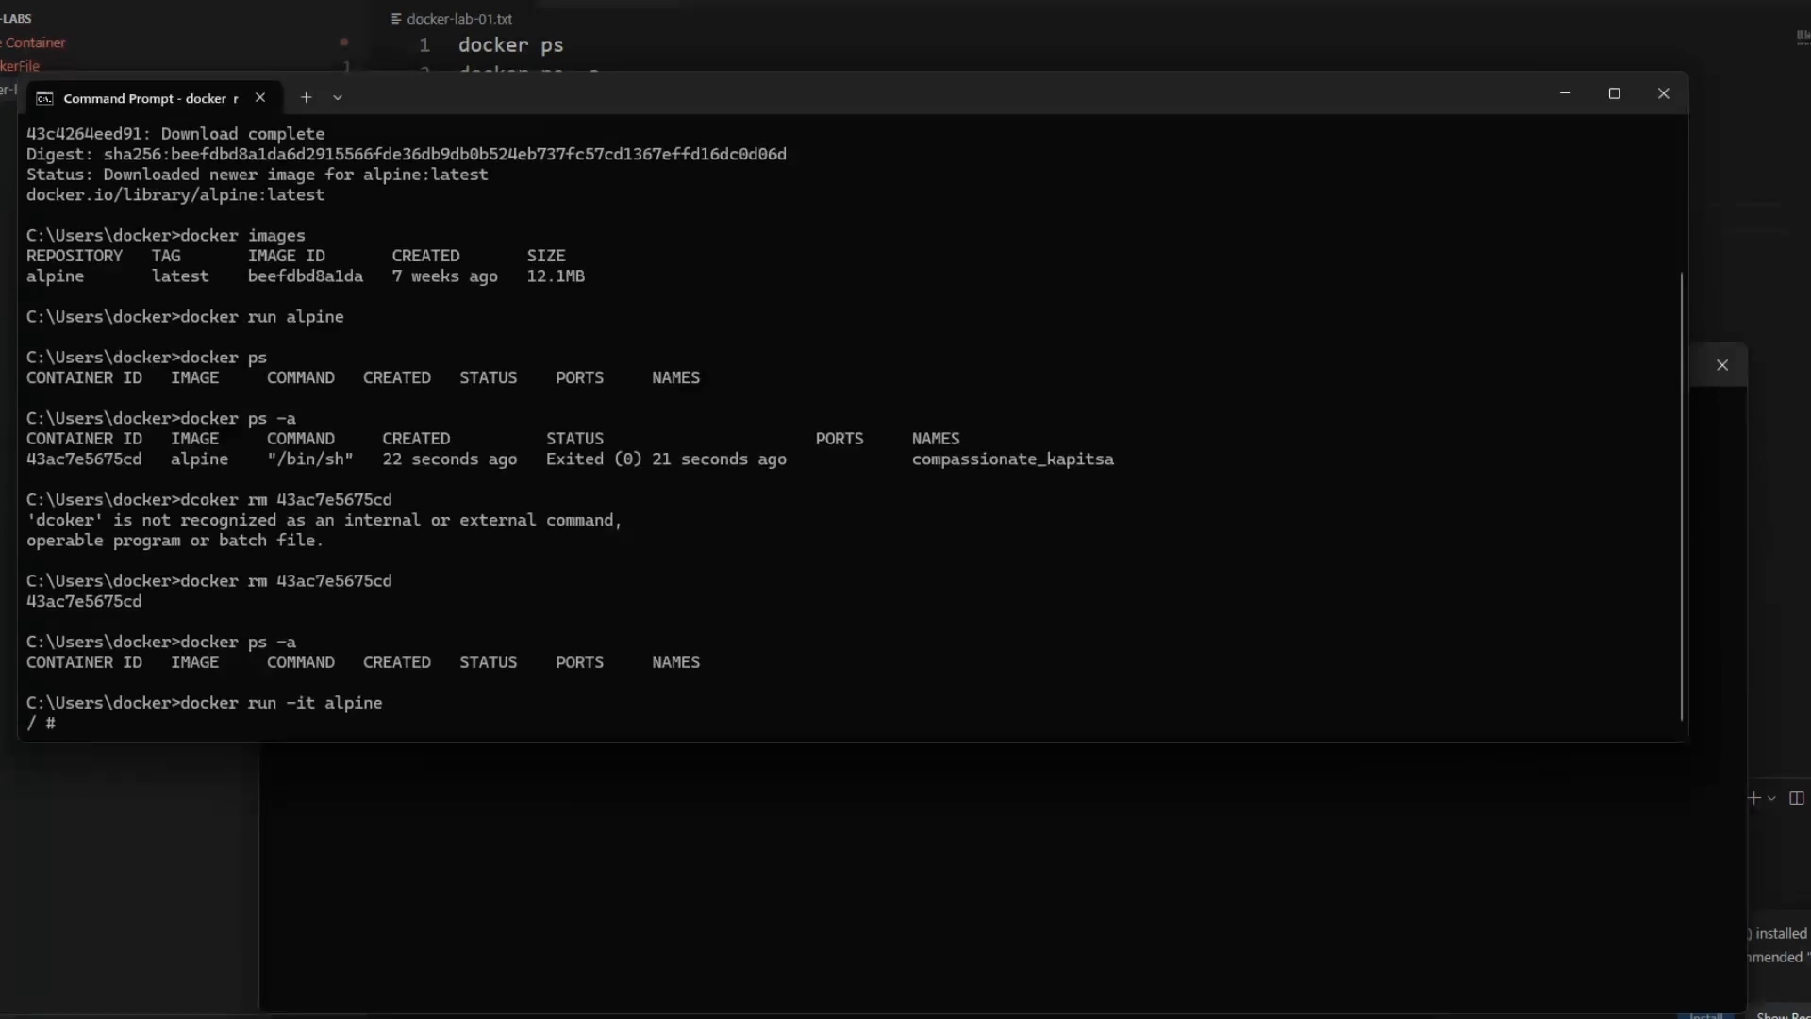
{"action": "type", "text": "ls"}
{"action": "key", "text": "Return"}
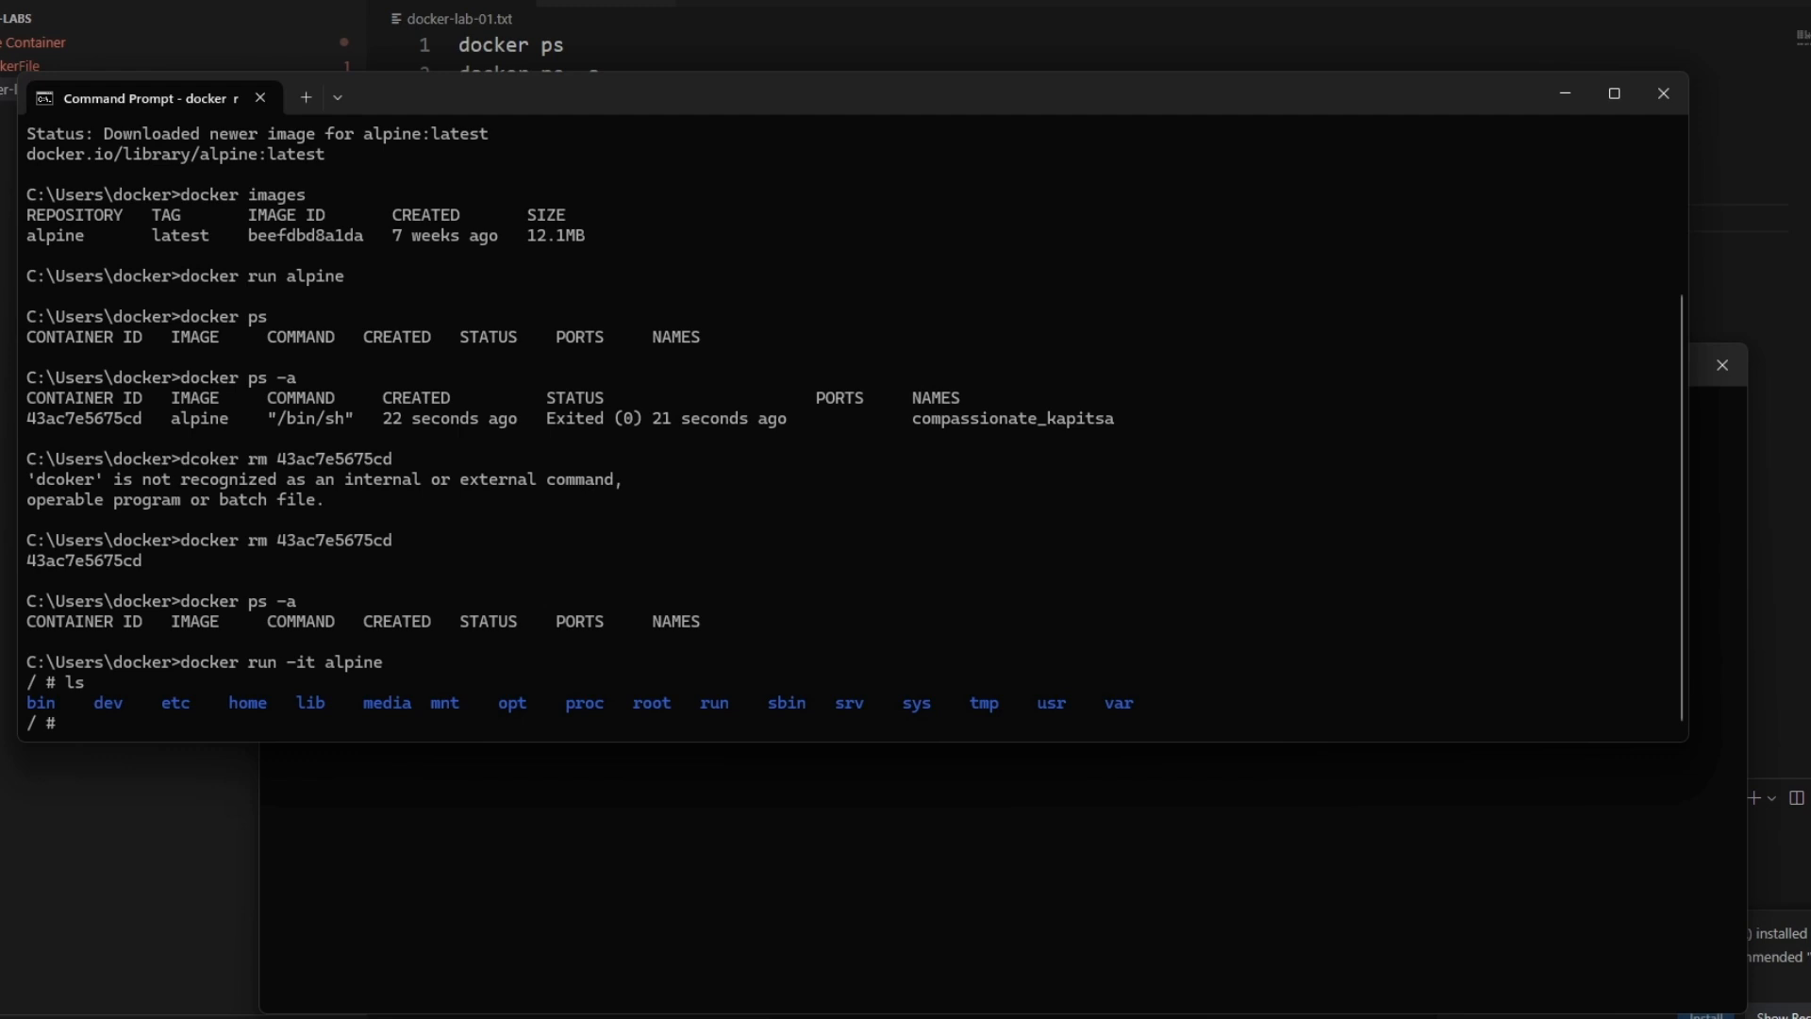
{"action": "type", "text": "ls -a"}
{"action": "key", "text": "Return"}
{"action": "type", "text": "ls"}
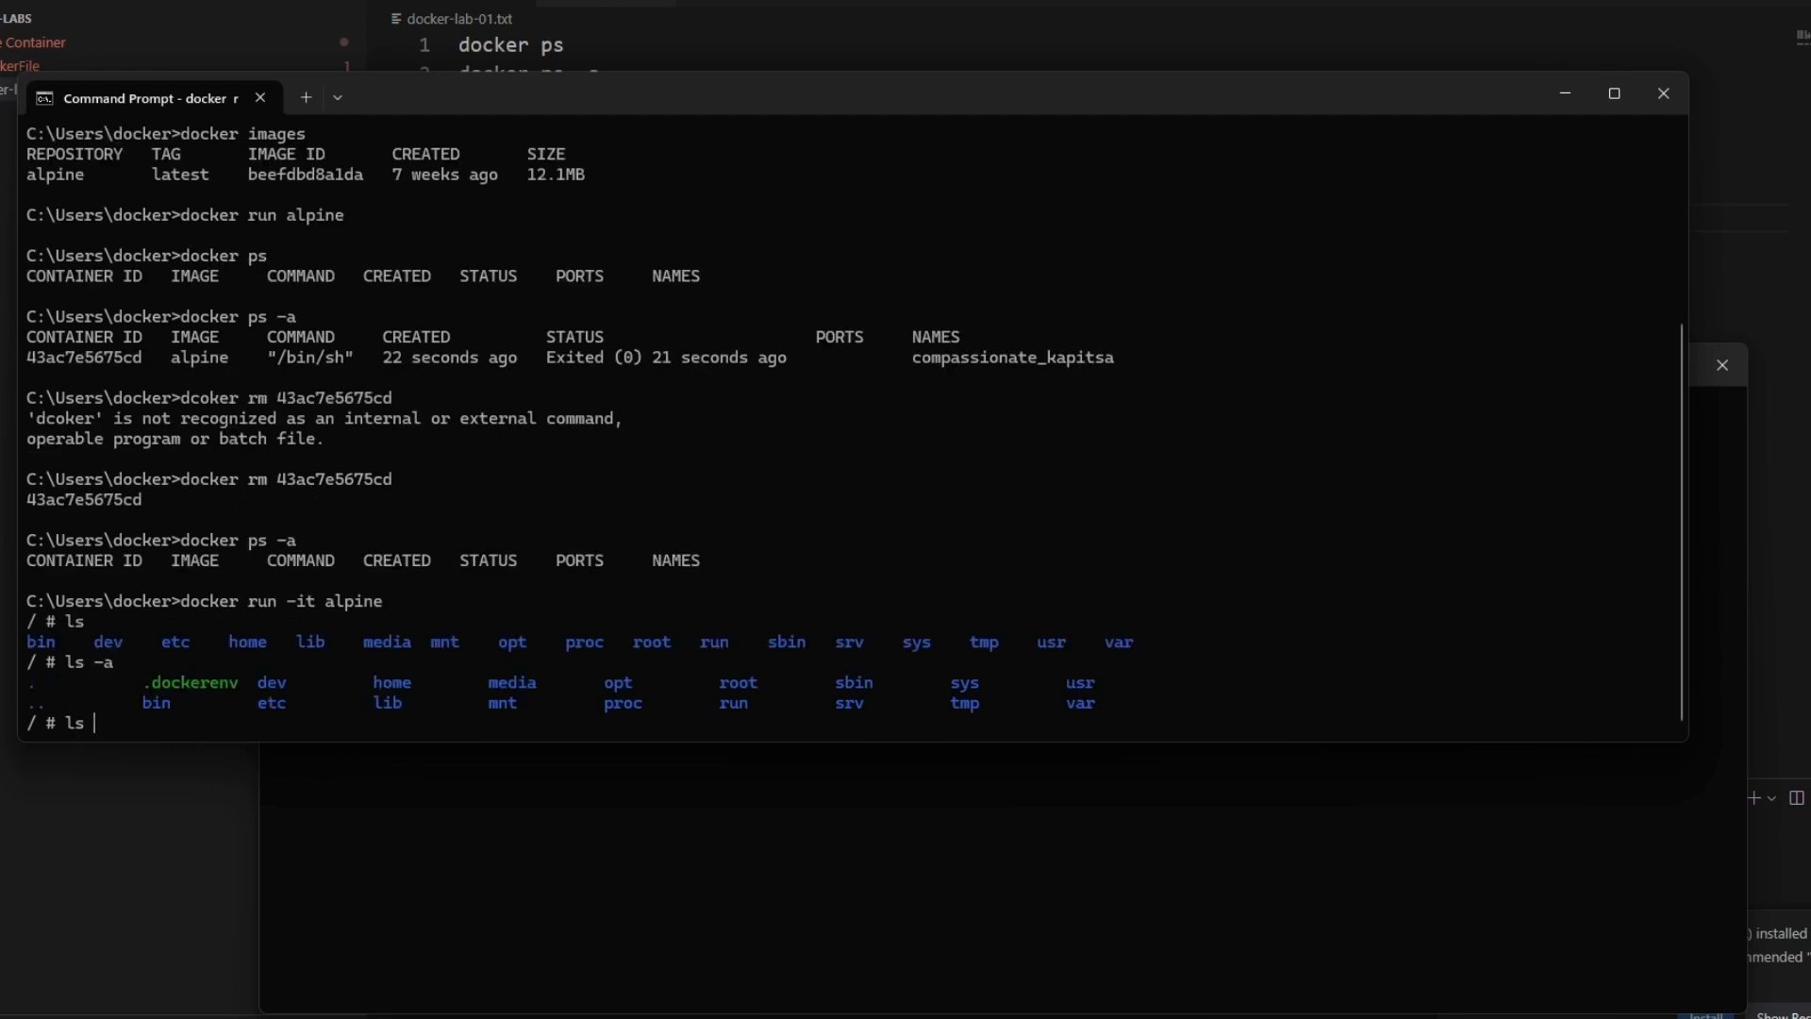
{"action": "type", "text": " -ll"}
{"action": "key", "text": "Return"}
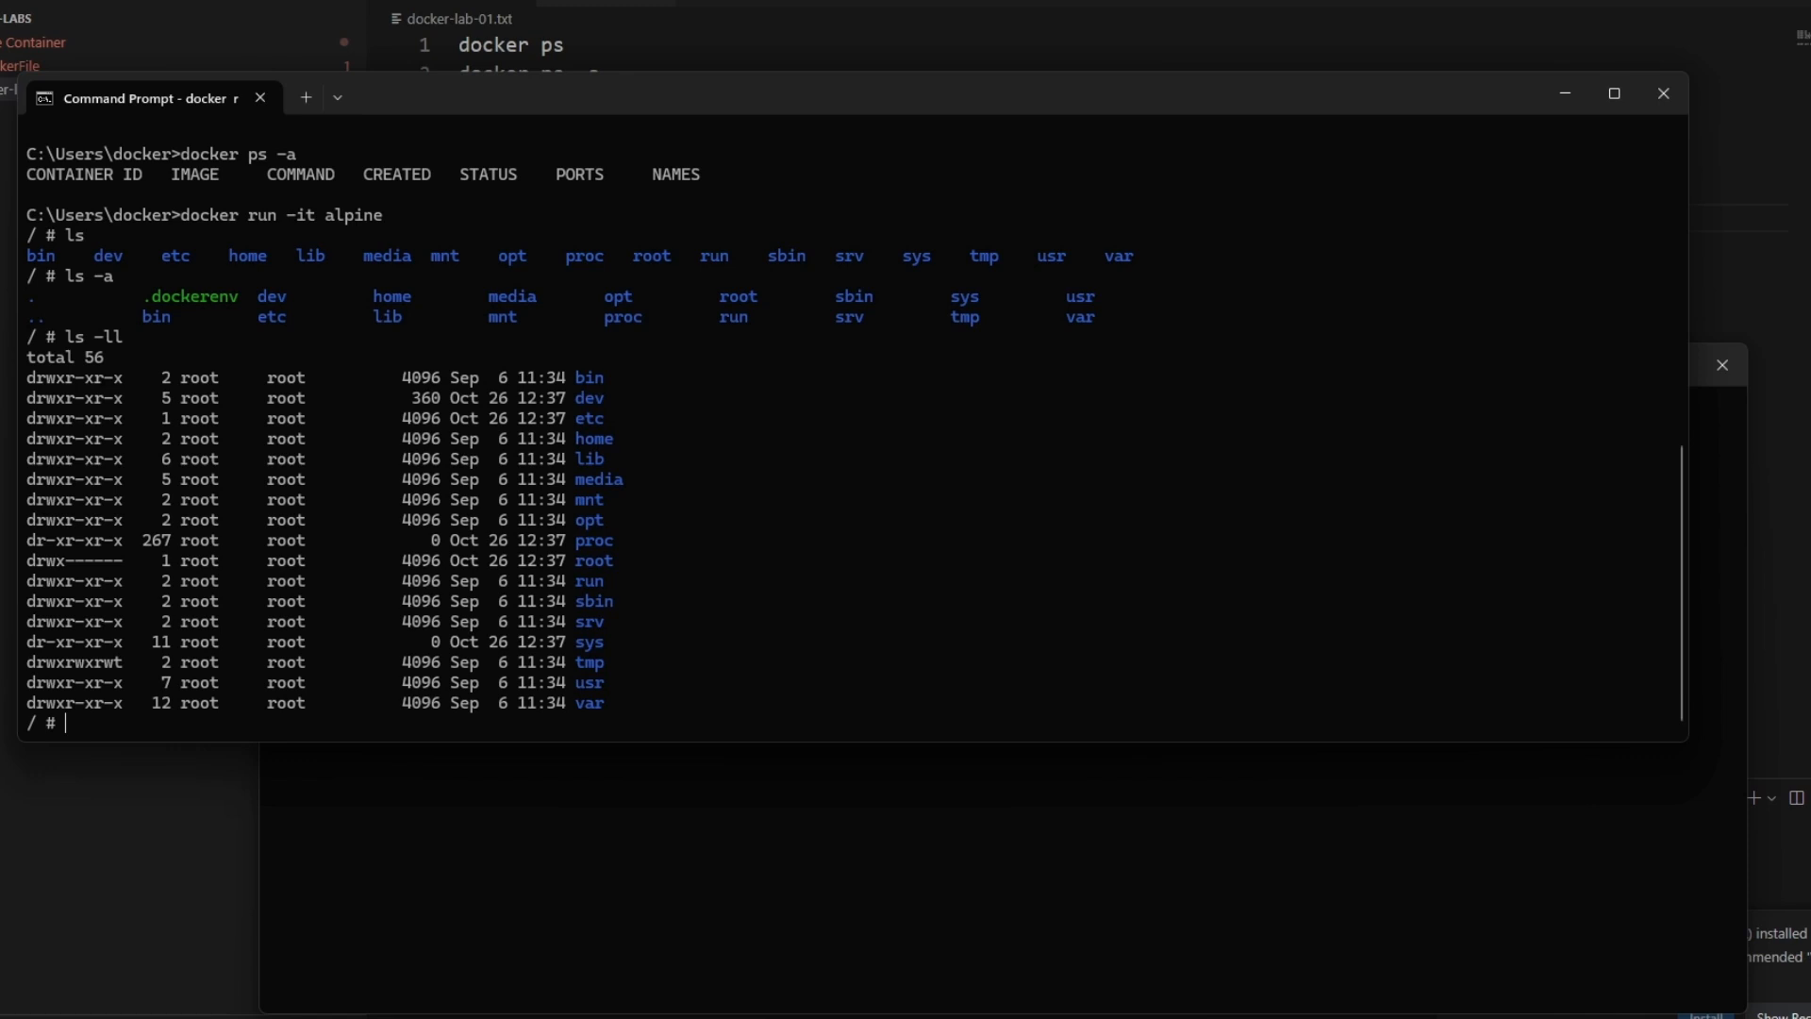
Exit the alpine container's shell and list all containers with docker ps -a
{"action": "key", "text": "ctrl+d"}
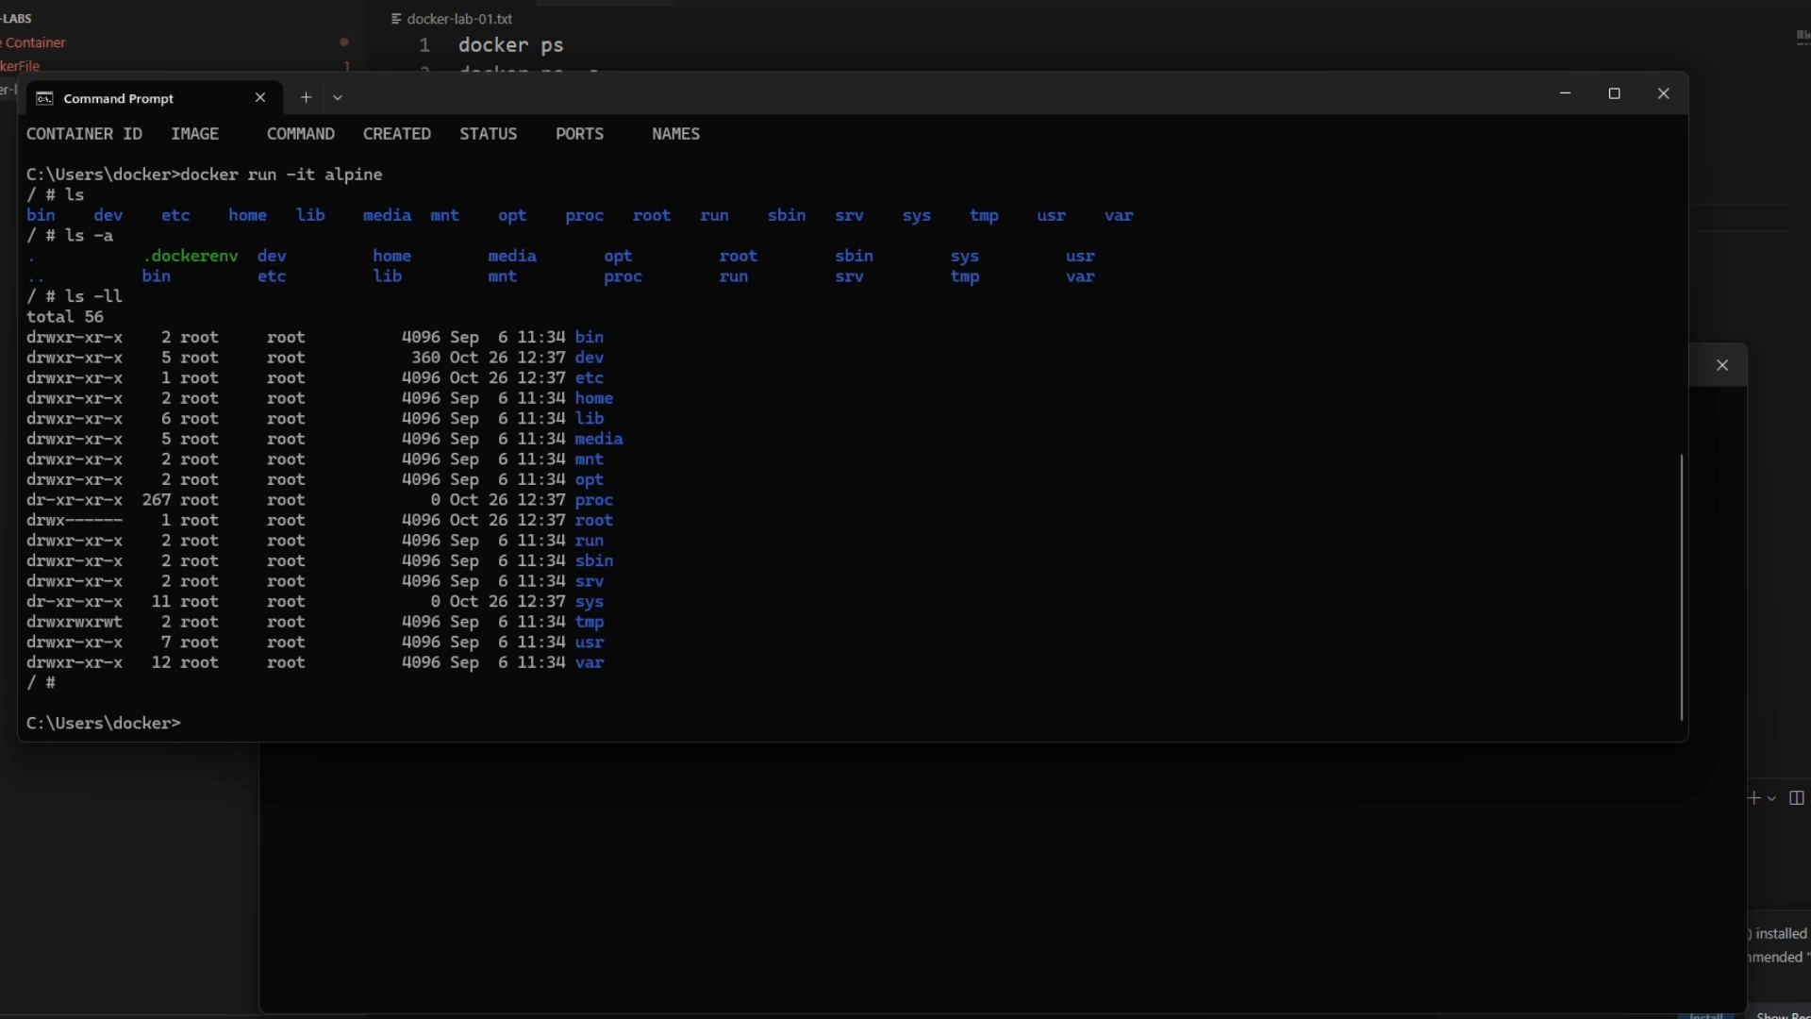
{"action": "type", "text": "docker"}
{"action": "type", "text": " ps -a"}
{"action": "key", "text": "Return"}
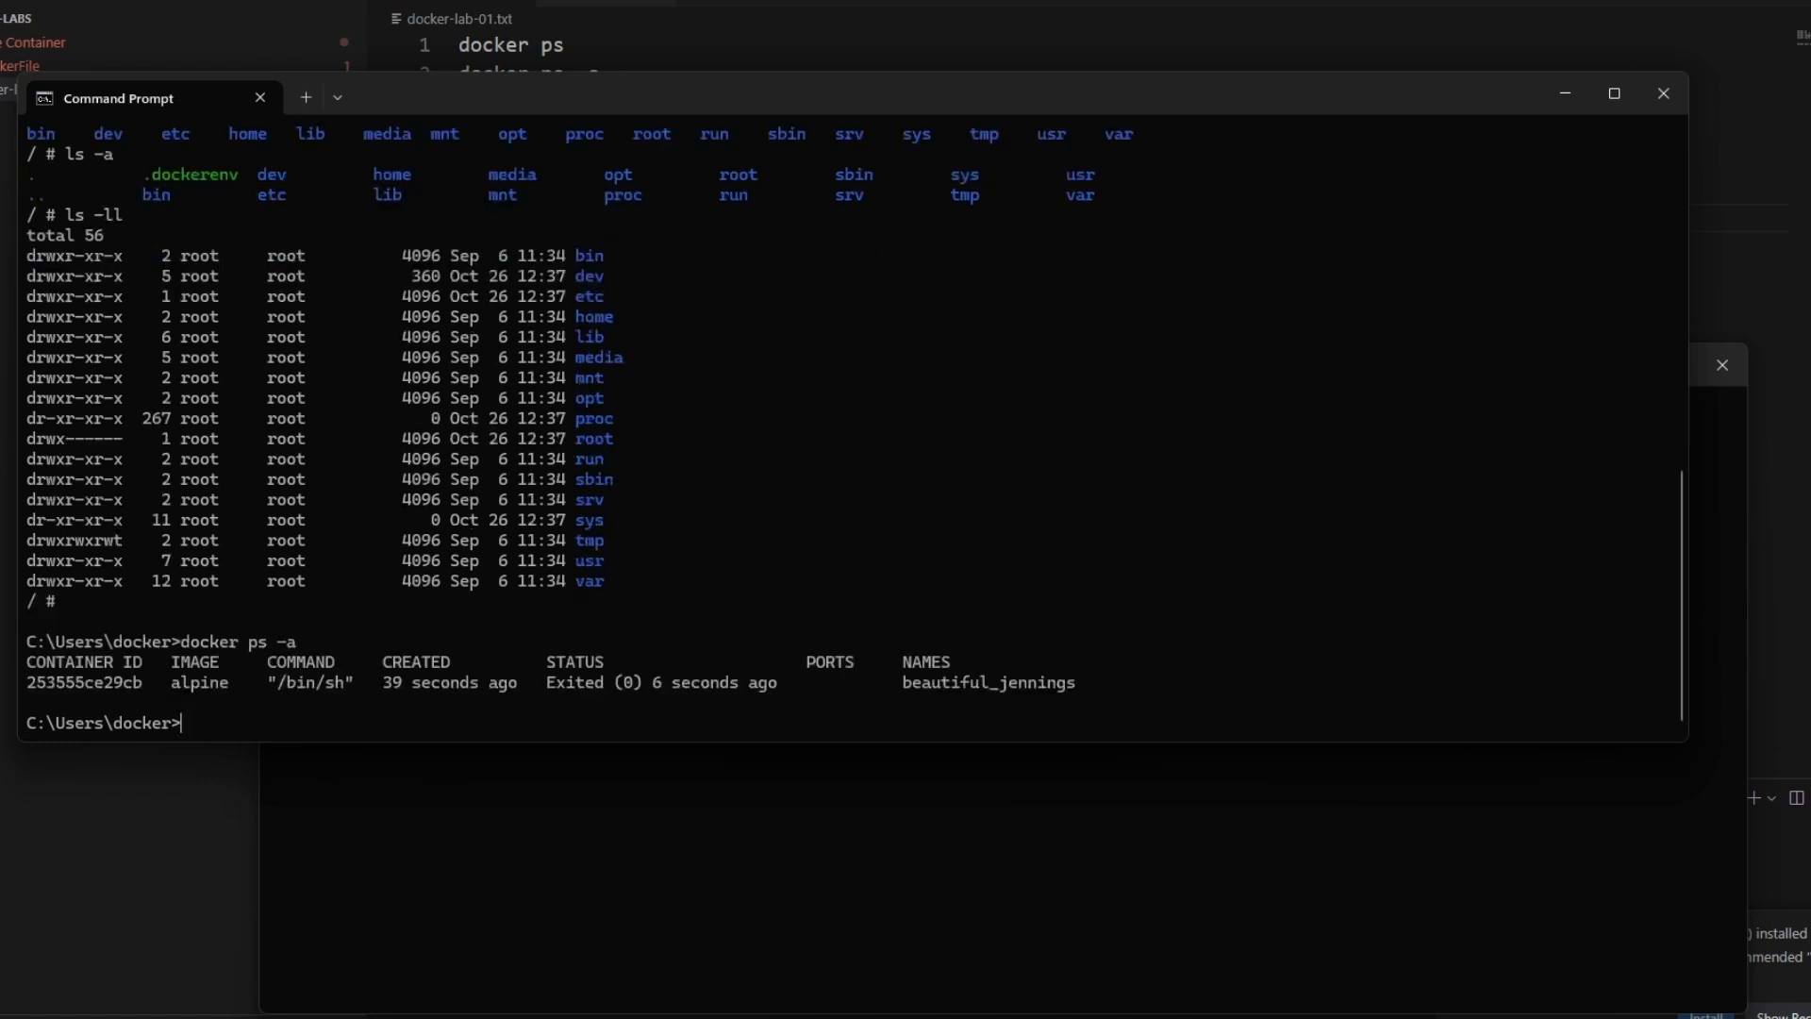
{"action": "type", "text": "docker rm"}
{"action": "key", "text": "Escape"}
{"action": "type", "text": "docker rmi"}
{"action": "key", "text": "BackSpace"}
{"action": "key", "text": "BackSpace"}
{"action": "key", "text": "BackSpace"}
{"action": "key", "text": "BackSpace"}
{"action": "key", "text": "BackSpace"}
{"action": "key", "text": "BackSpace"}
{"action": "key", "text": "BackSpace"}
{"action": "key", "text": "BackSpace"}
{"action": "key", "text": "BackSpace"}
{"action": "key", "text": "BackSpace"}
{"action": "key", "text": "BackSpace"}
List the local images and try to remove the alpine image with docker rmi beefdbd8a1da
{"action": "type", "text": "docker images"}
{"action": "key", "text": "Return"}
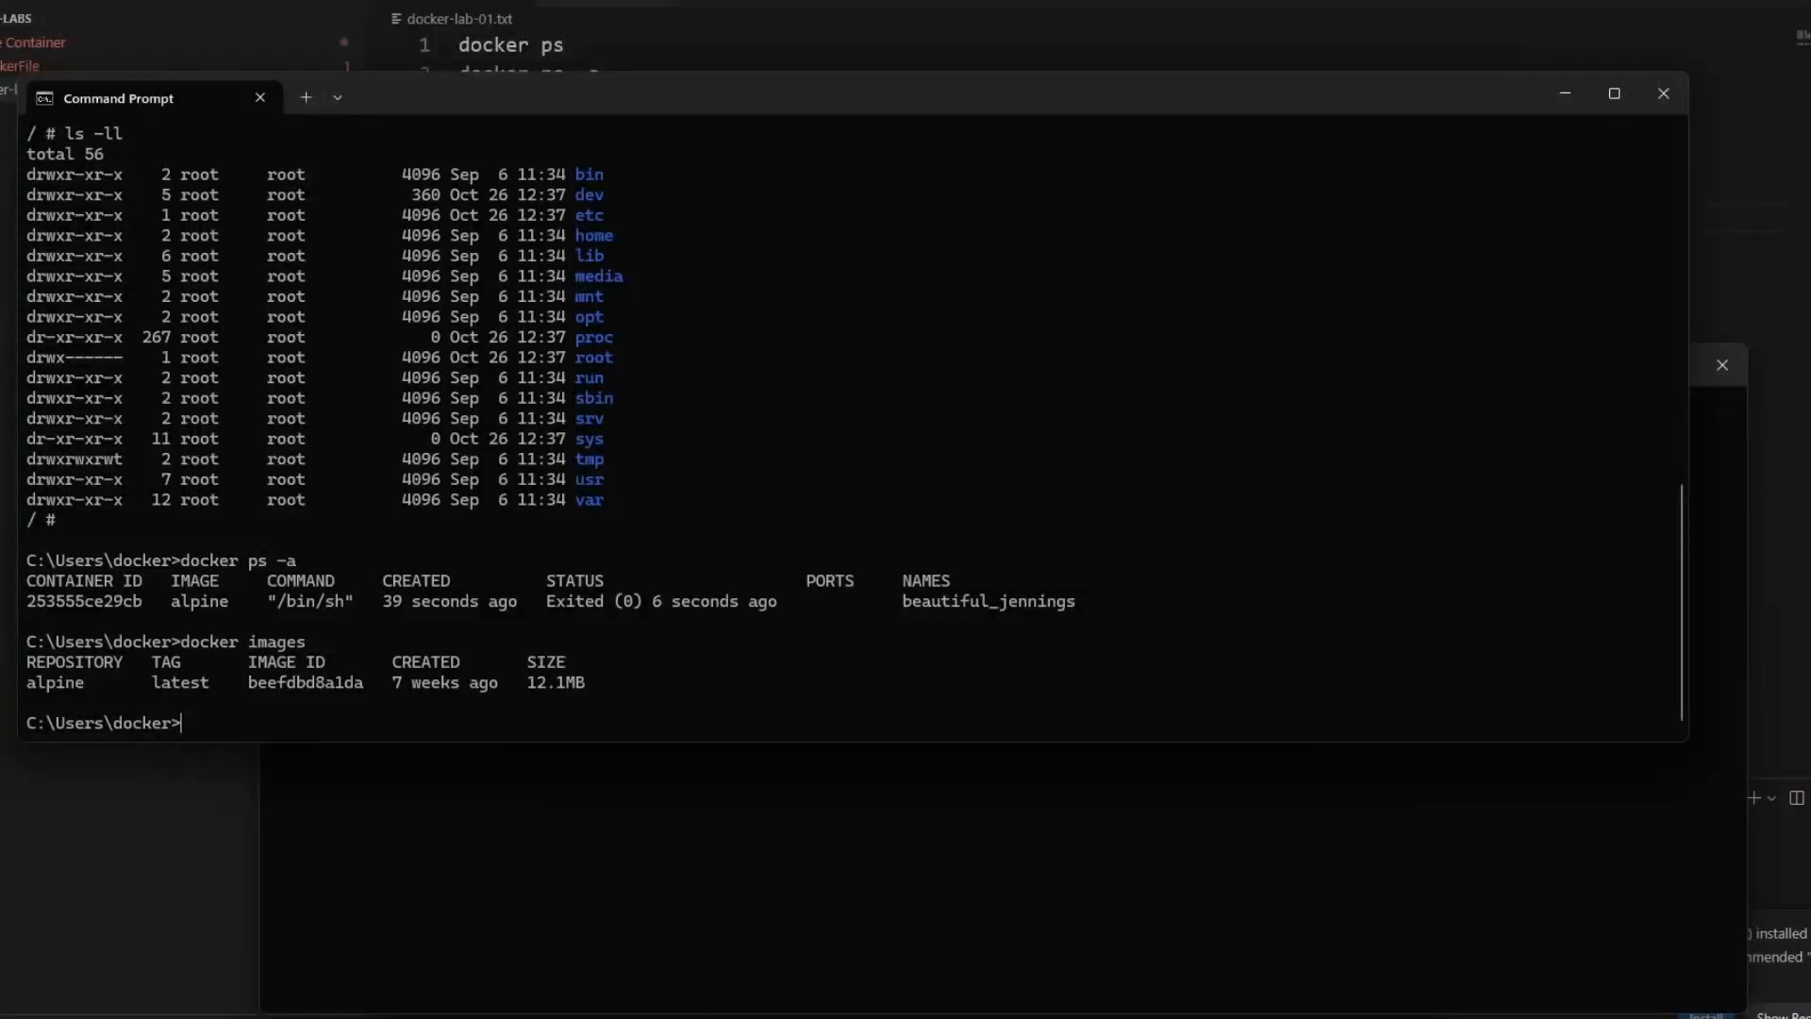
{"action": "type", "text": "docker rmi"}
{"action": "double_click", "coordinate": [305, 683]}
{"action": "key", "text": "ctrl+c"}
{"action": "key", "text": "ctrl+v"}
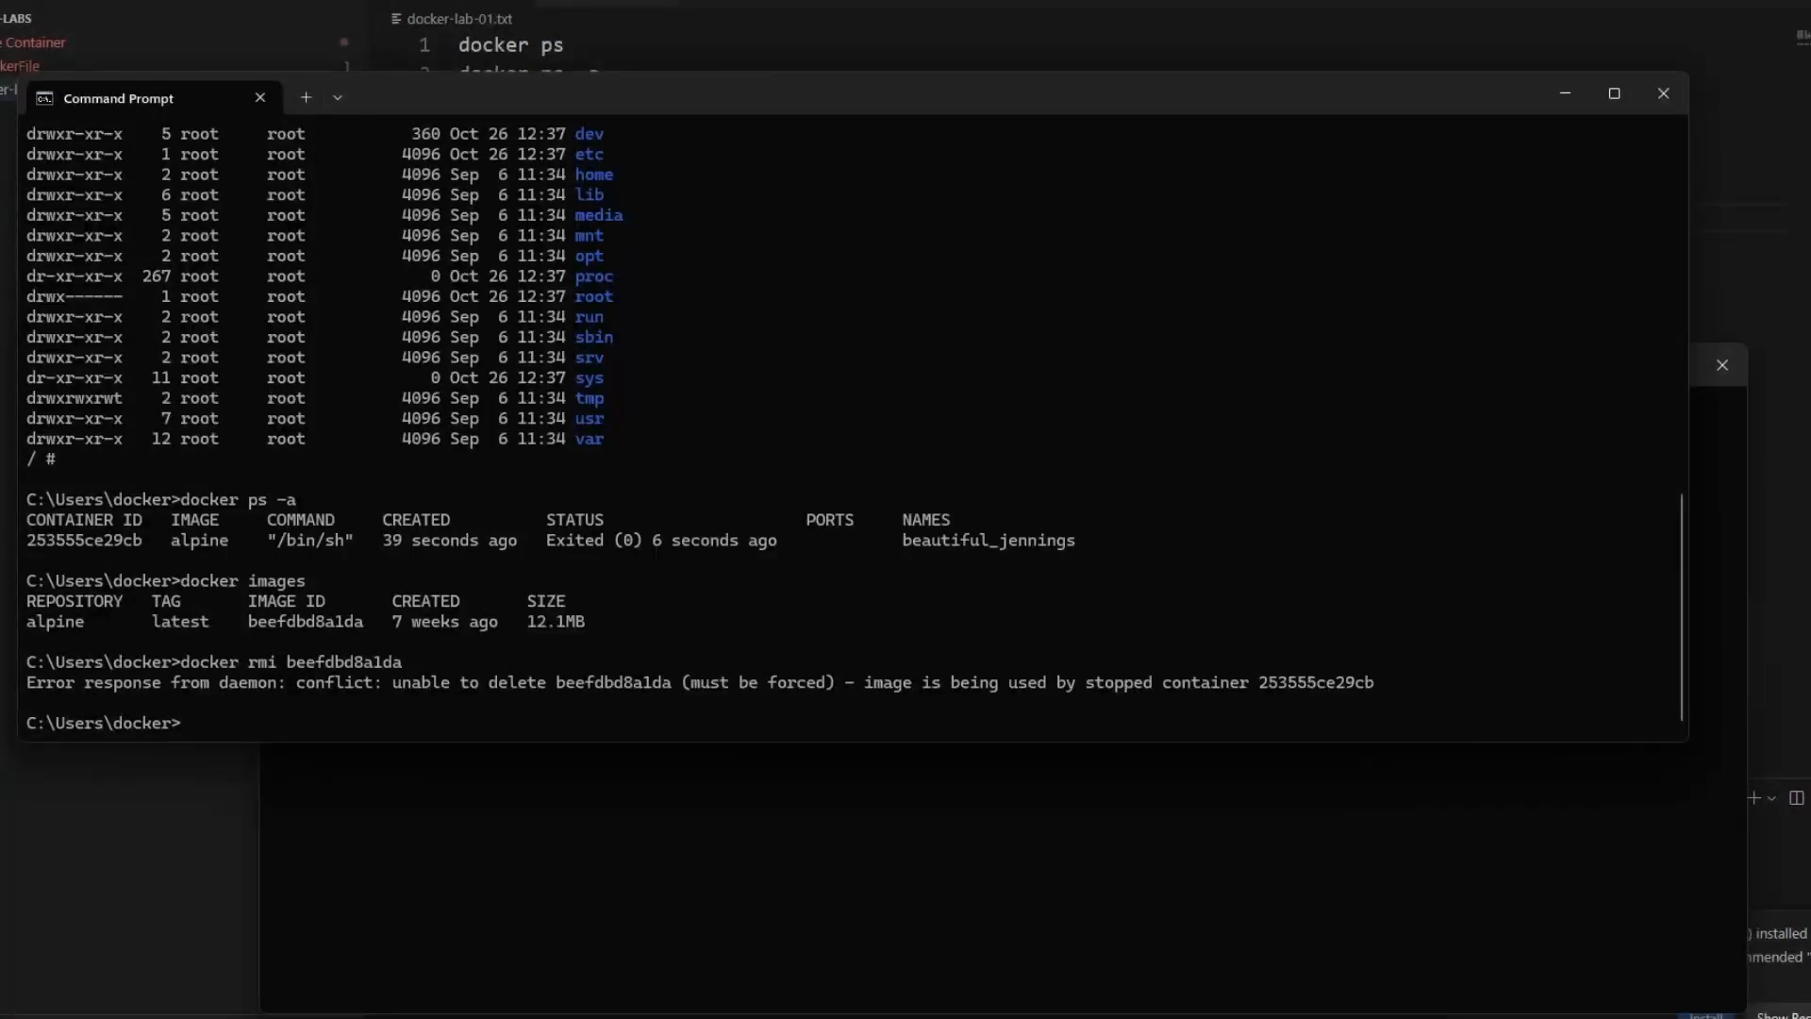
List all containers with docker ps -a to find the one still using the alpine image
{"action": "type", "text": "docker"}
{"action": "type", "text": " ps -a"}
{"action": "key", "text": "Return"}
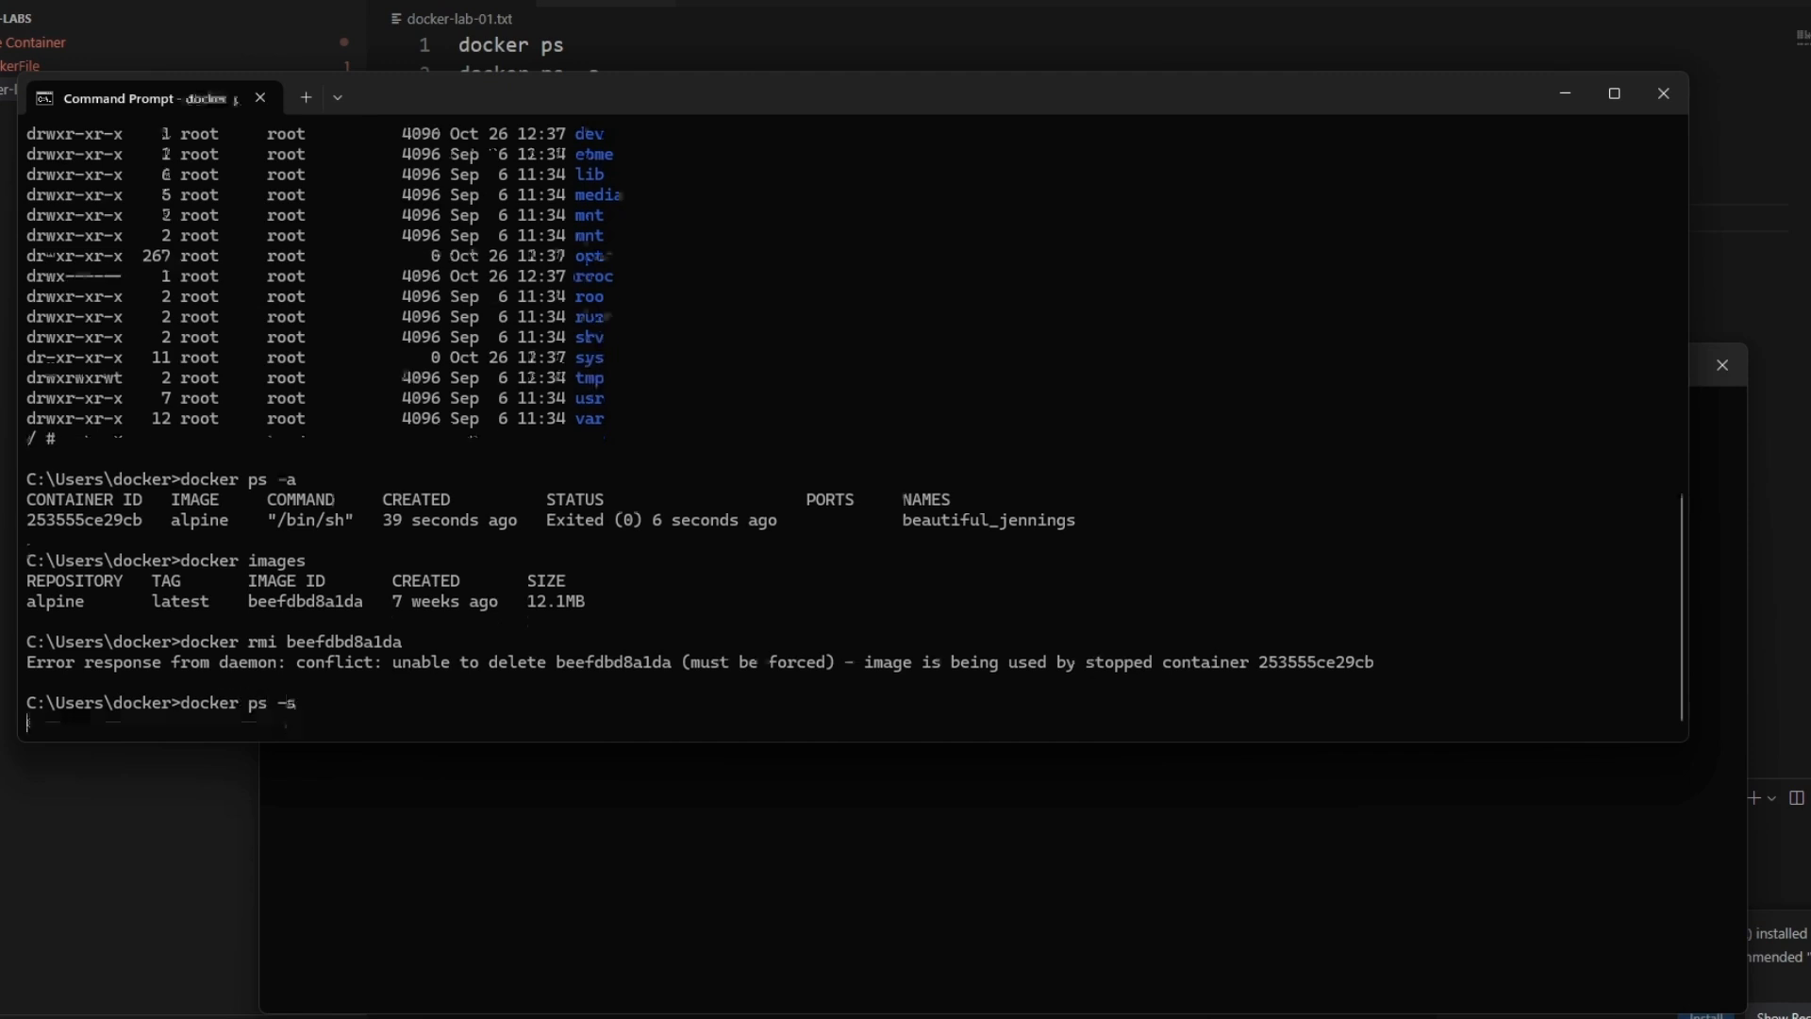
Remove the stopped alpine container 253555ce29cb with docker rm and check the full container list with docker ps -a
{"action": "type", "text": "d"}
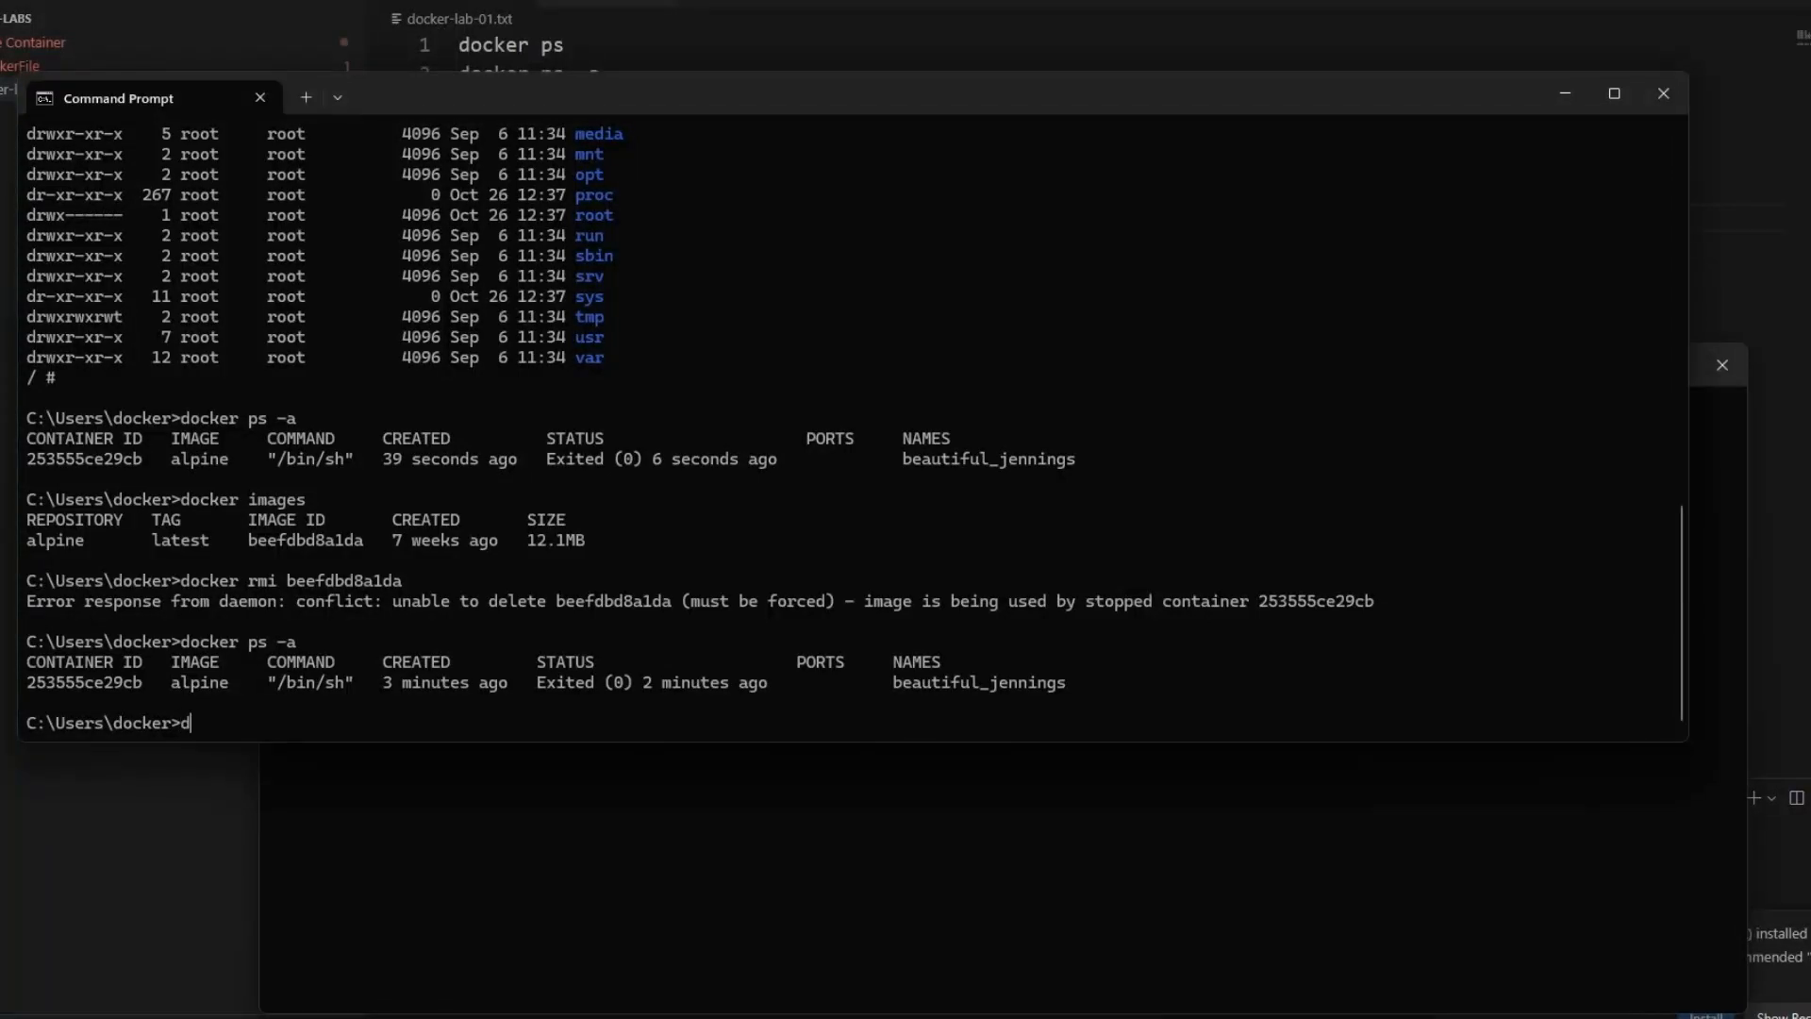
{"action": "type", "text": "ocker rm"}
{"action": "double_click", "coordinate": [84, 682]}
{"action": "key", "text": "ctrl+c"}
{"action": "key", "text": "ctrl+v"}
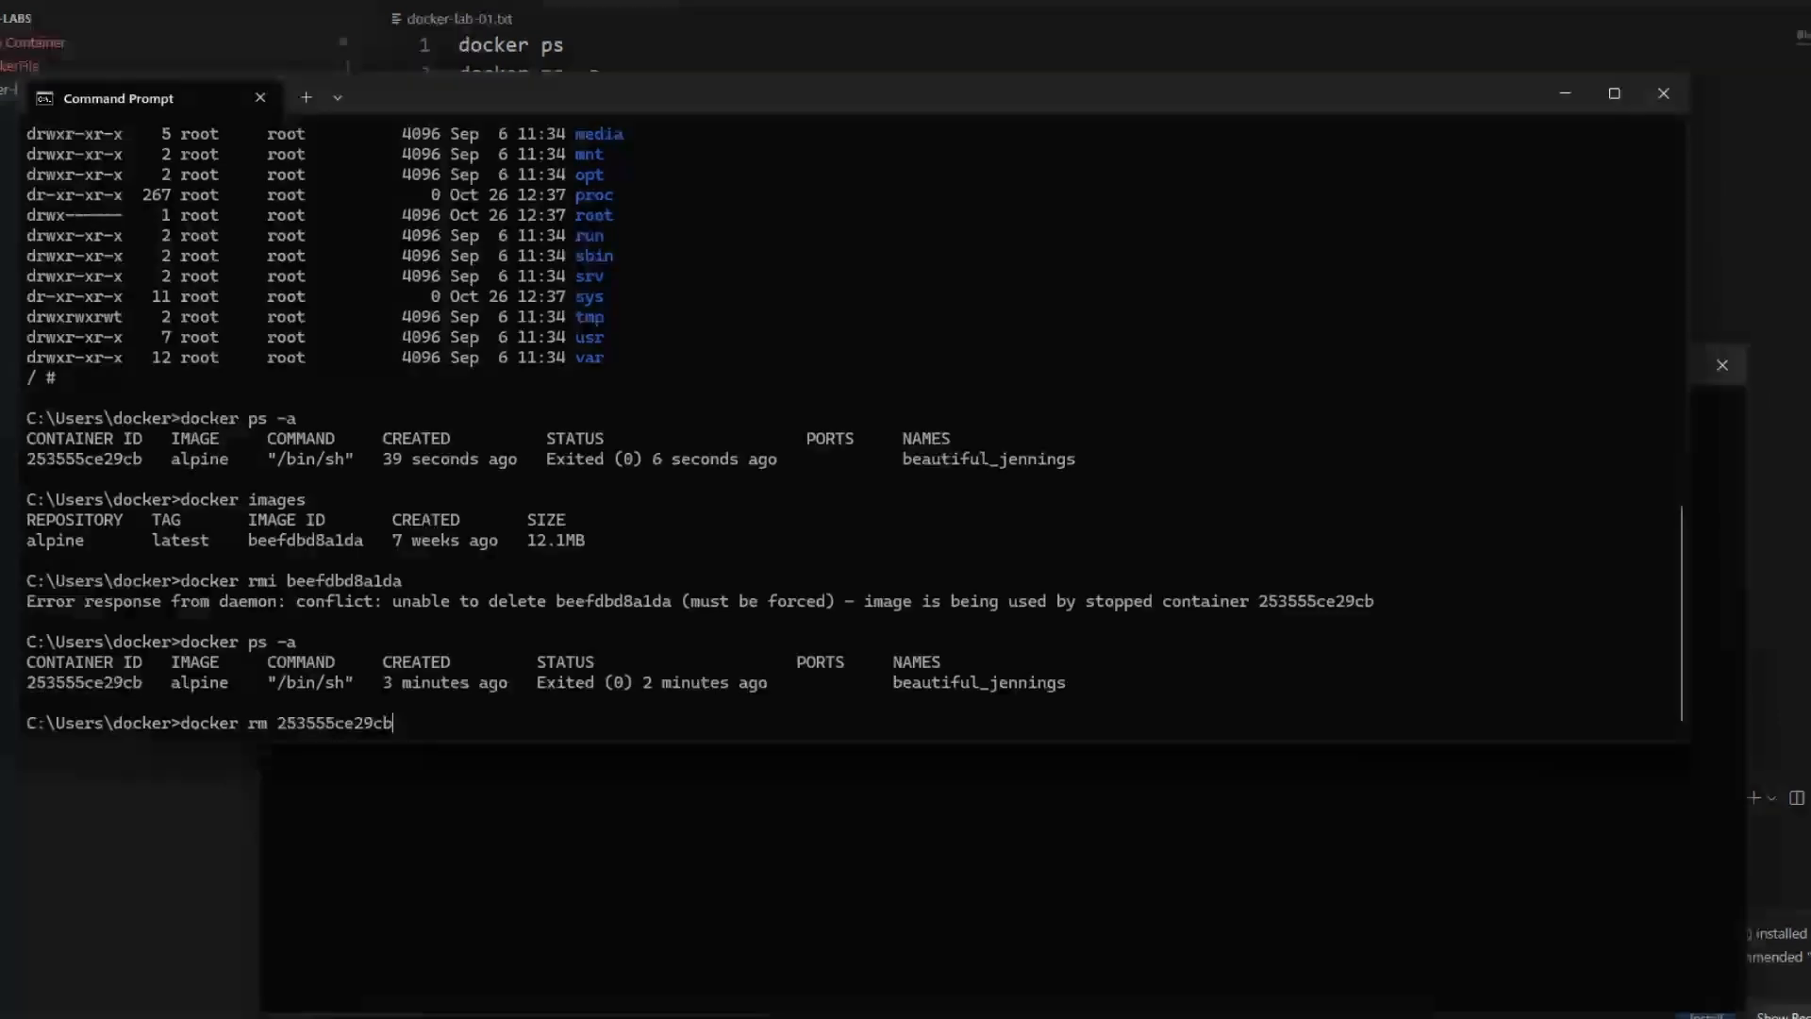
{"action": "key", "text": "Return"}
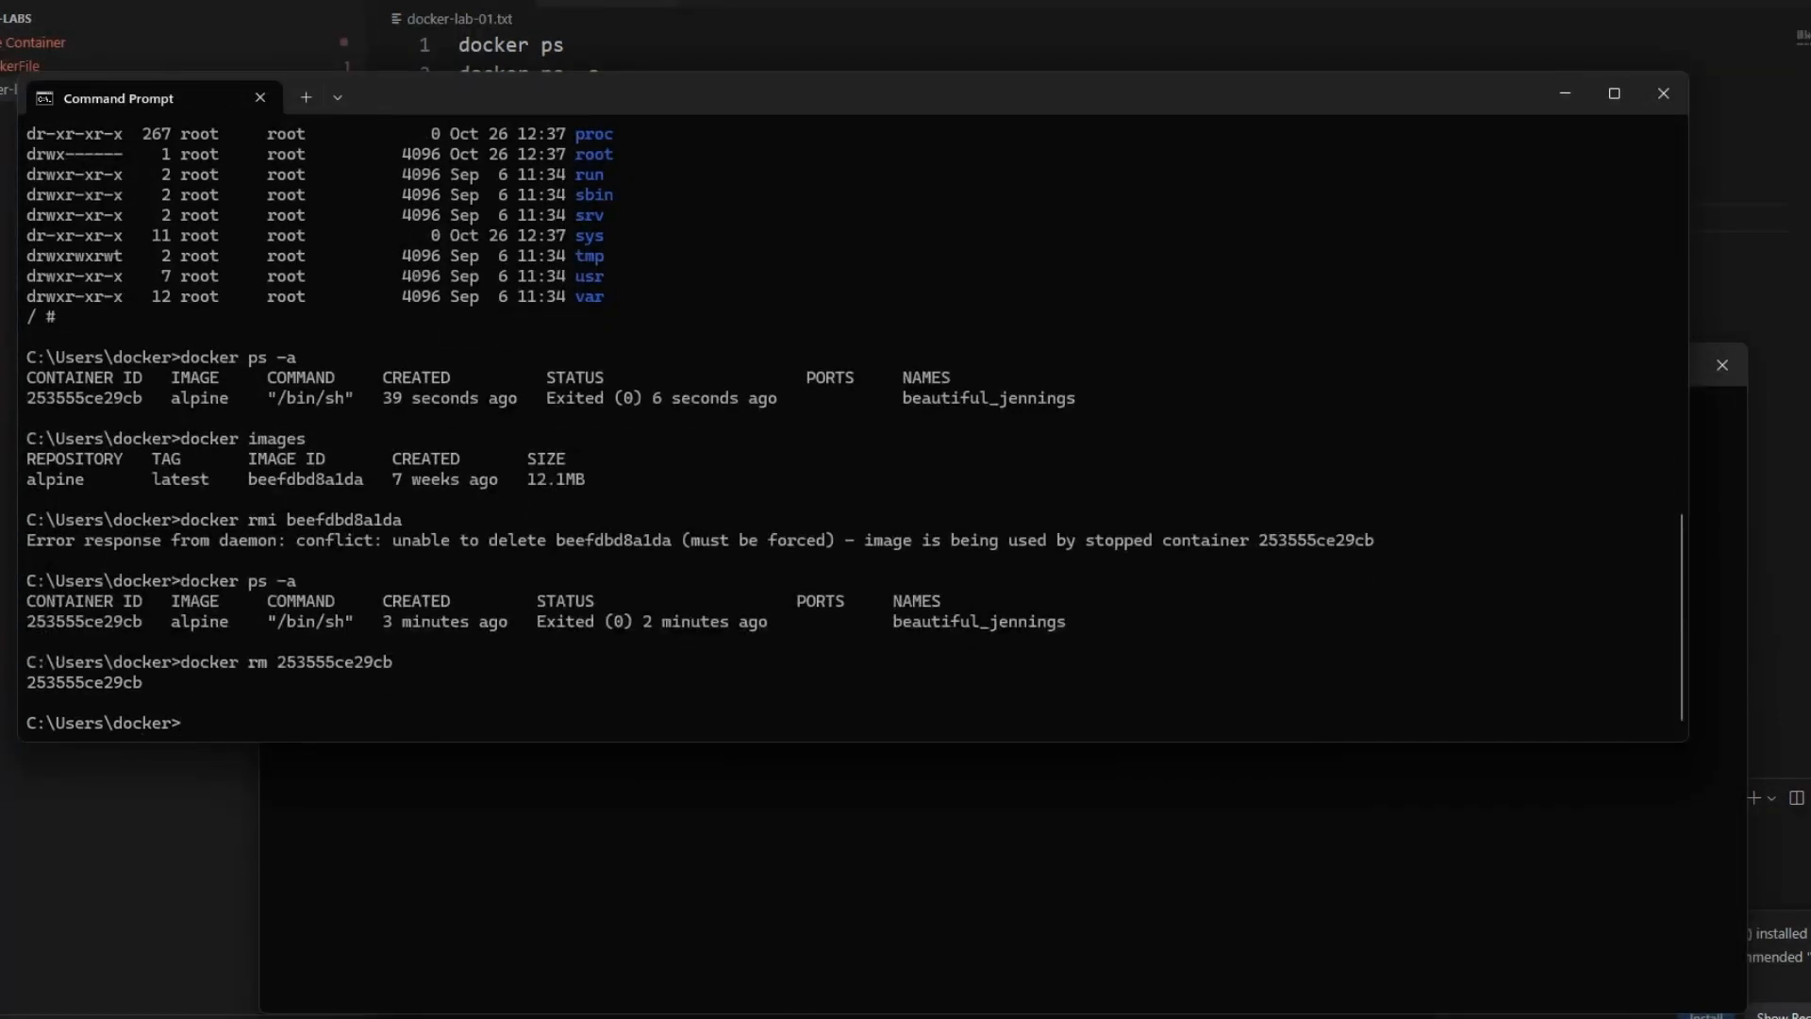
{"action": "type", "text": "docker ps -a"}
{"action": "key", "text": "Return"}
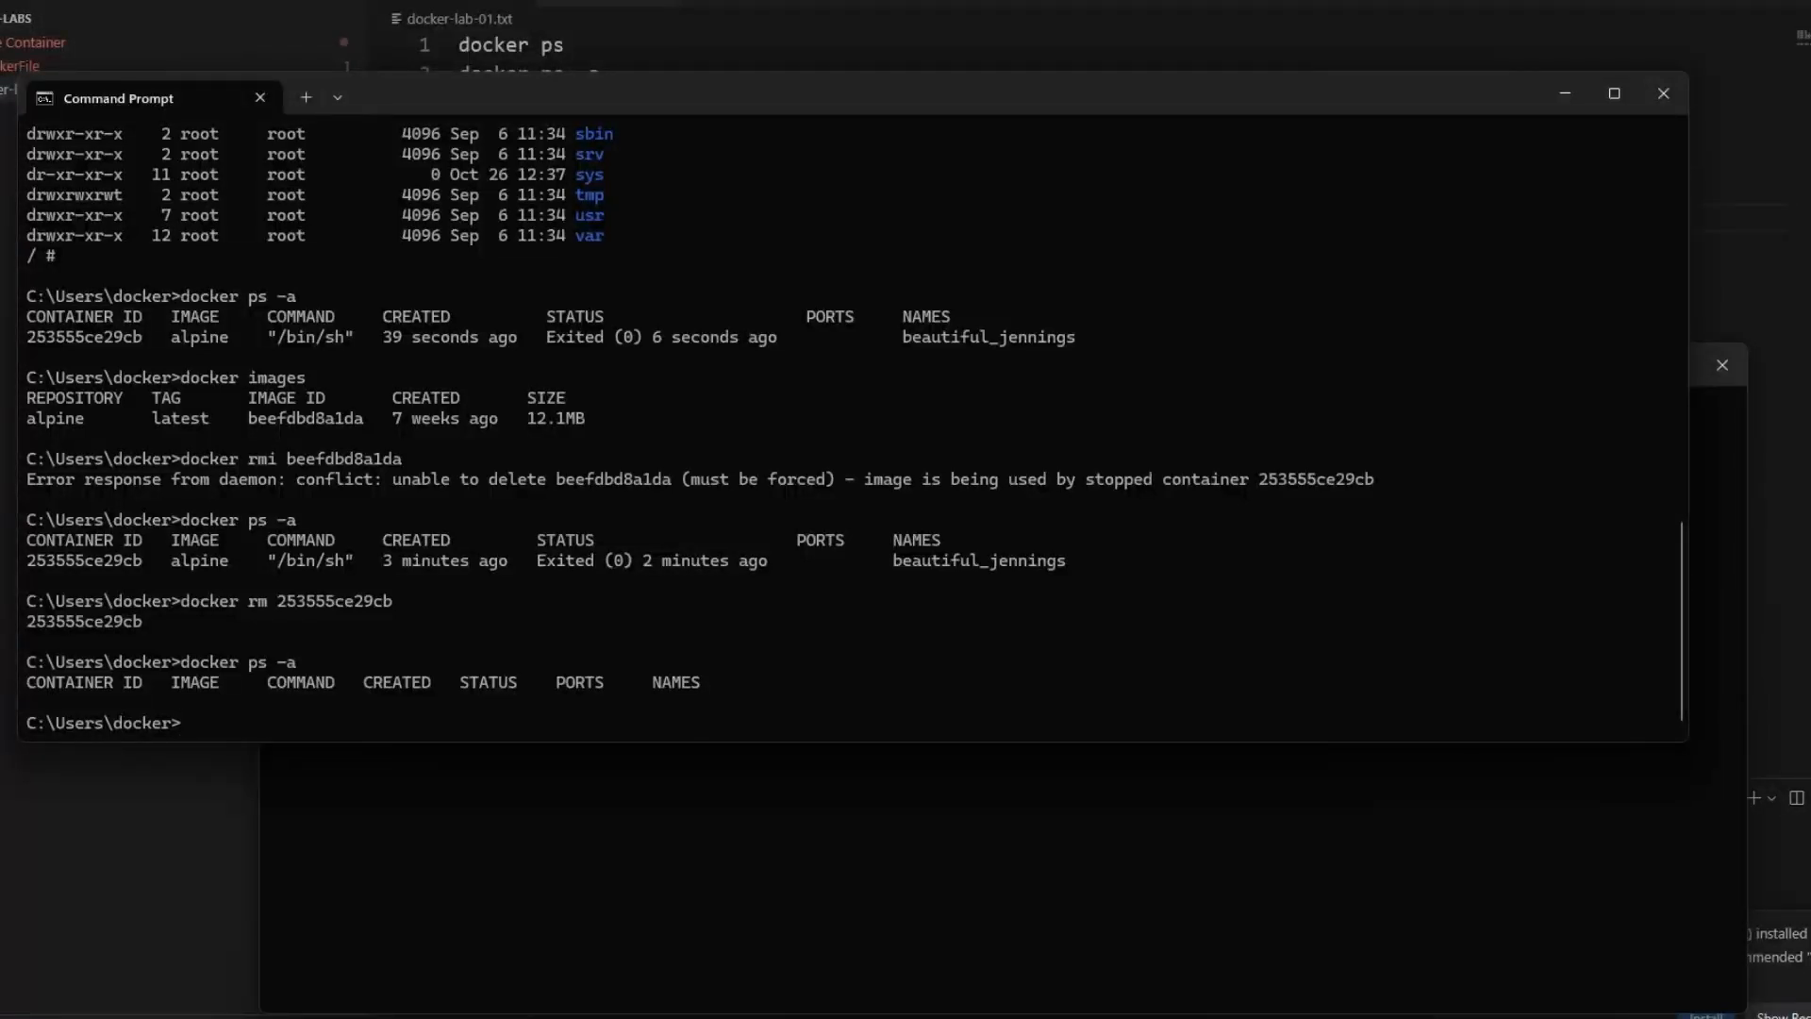
Remove the alpine image with docker rmi beefdbd8a1da and list the local images with docker images
{"action": "type", "text": "docker rmi"}
{"action": "double_click", "coordinate": [306, 419]}
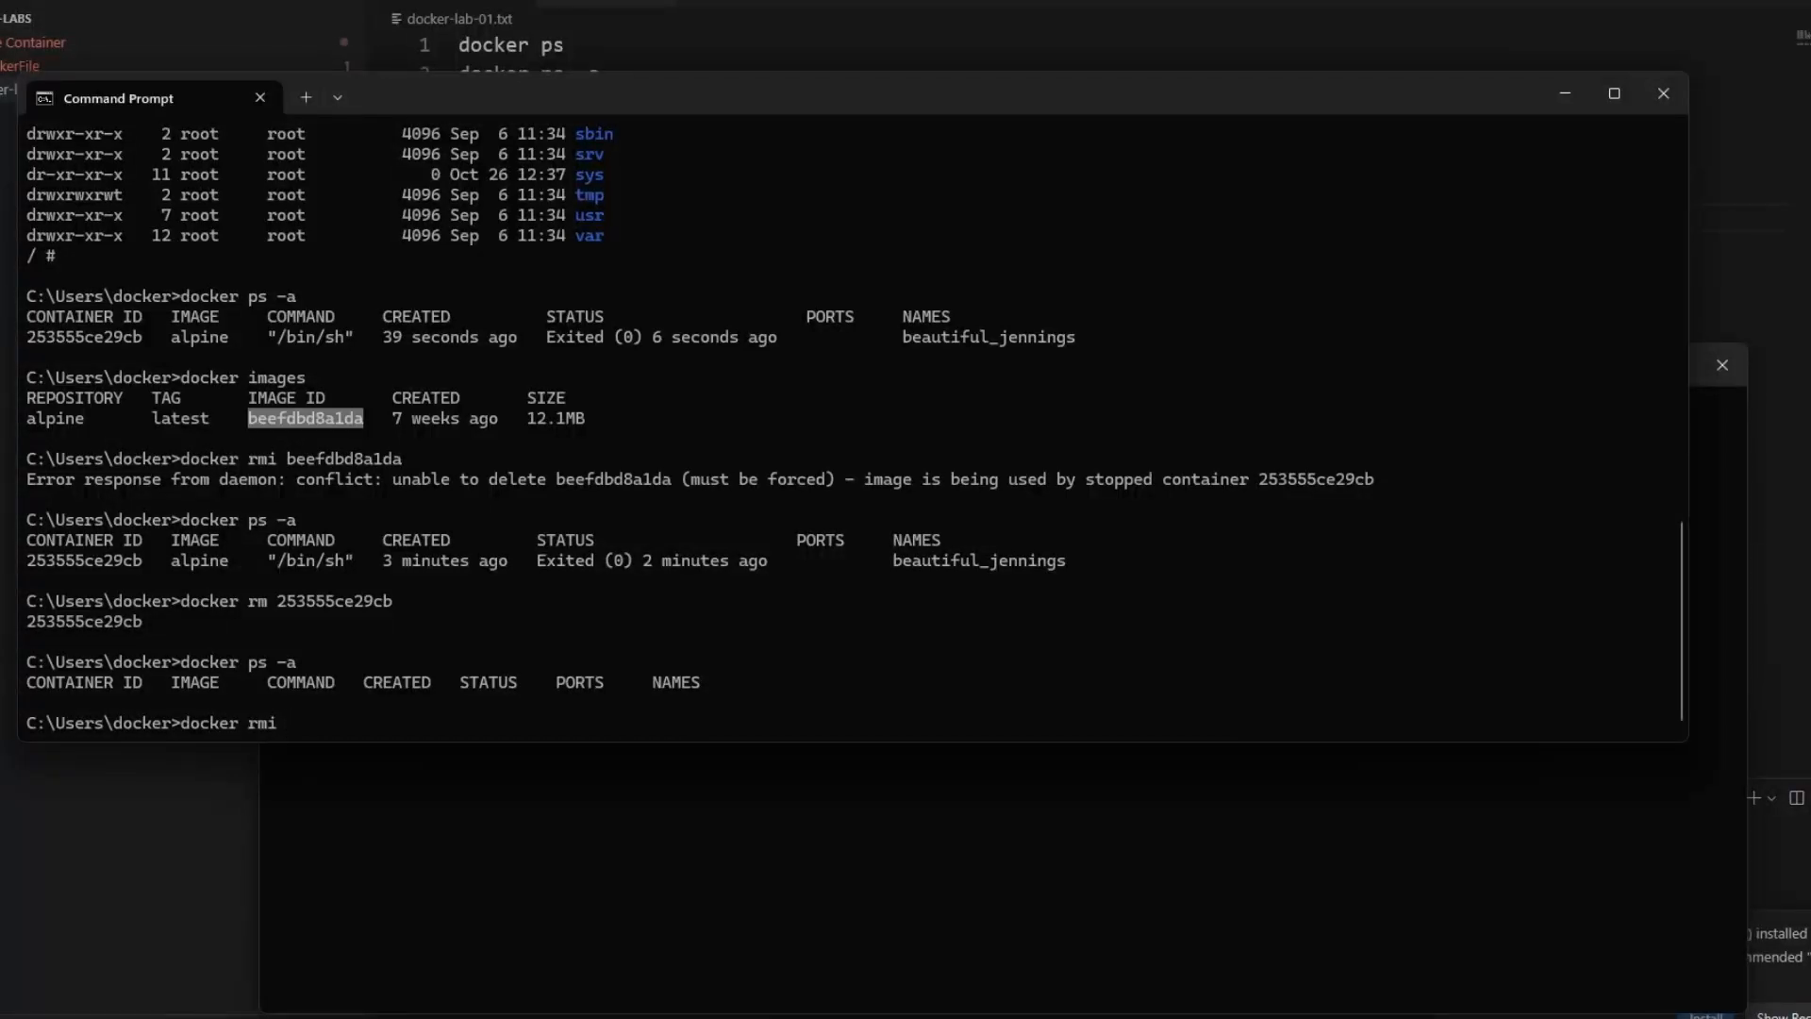
{"action": "key", "text": "ctrl+c"}
{"action": "key", "text": "ctrl+v"}
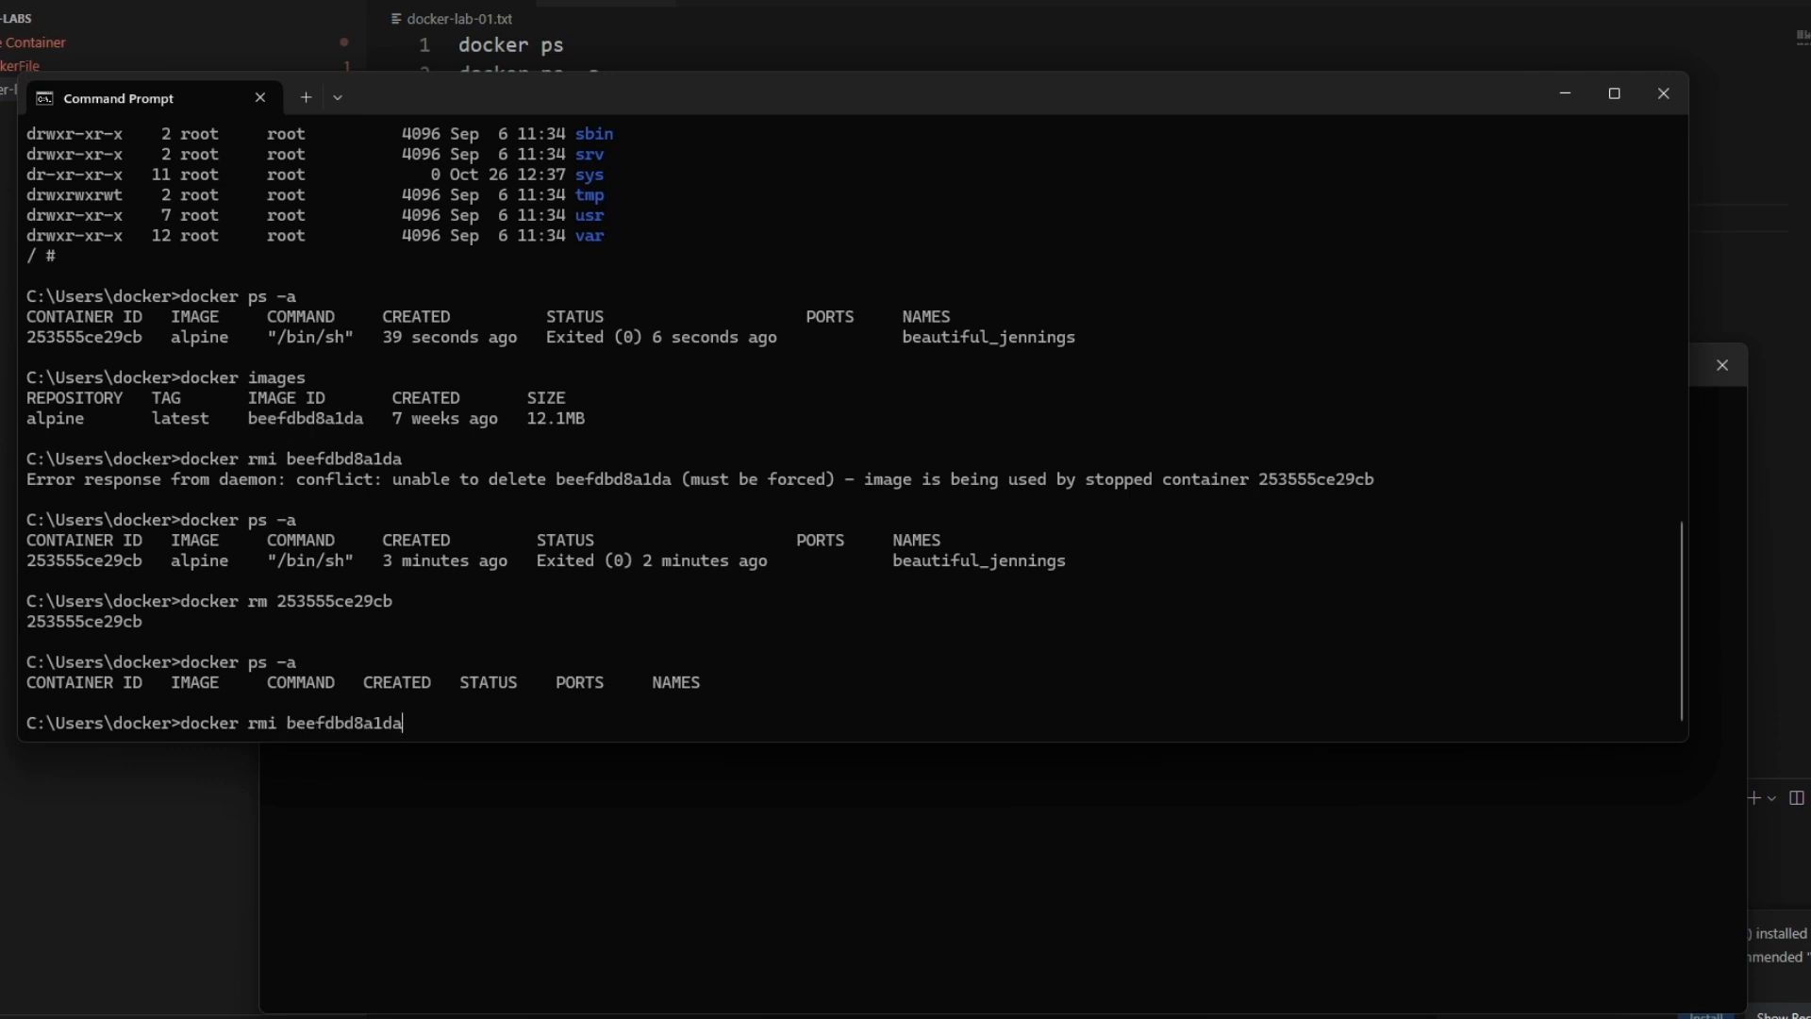
{"action": "key", "text": "Return"}
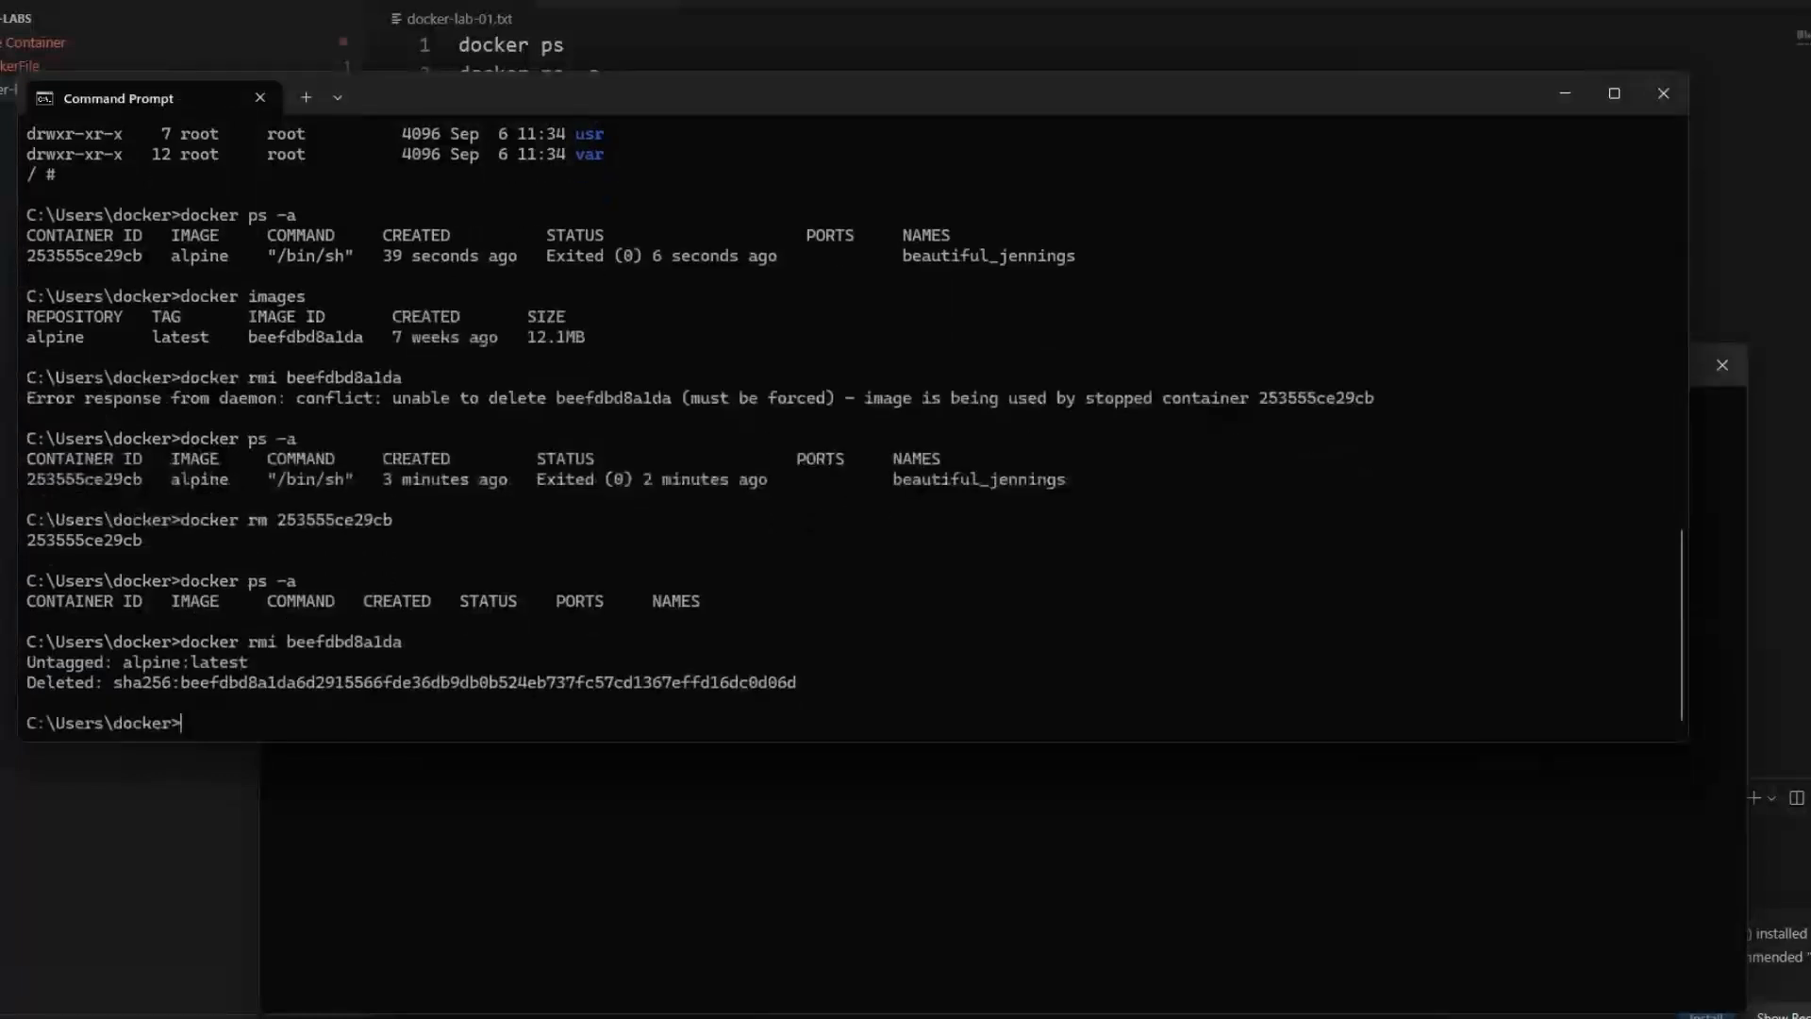
{"action": "type", "text": "docker images"}
{"action": "key", "text": "Return"}
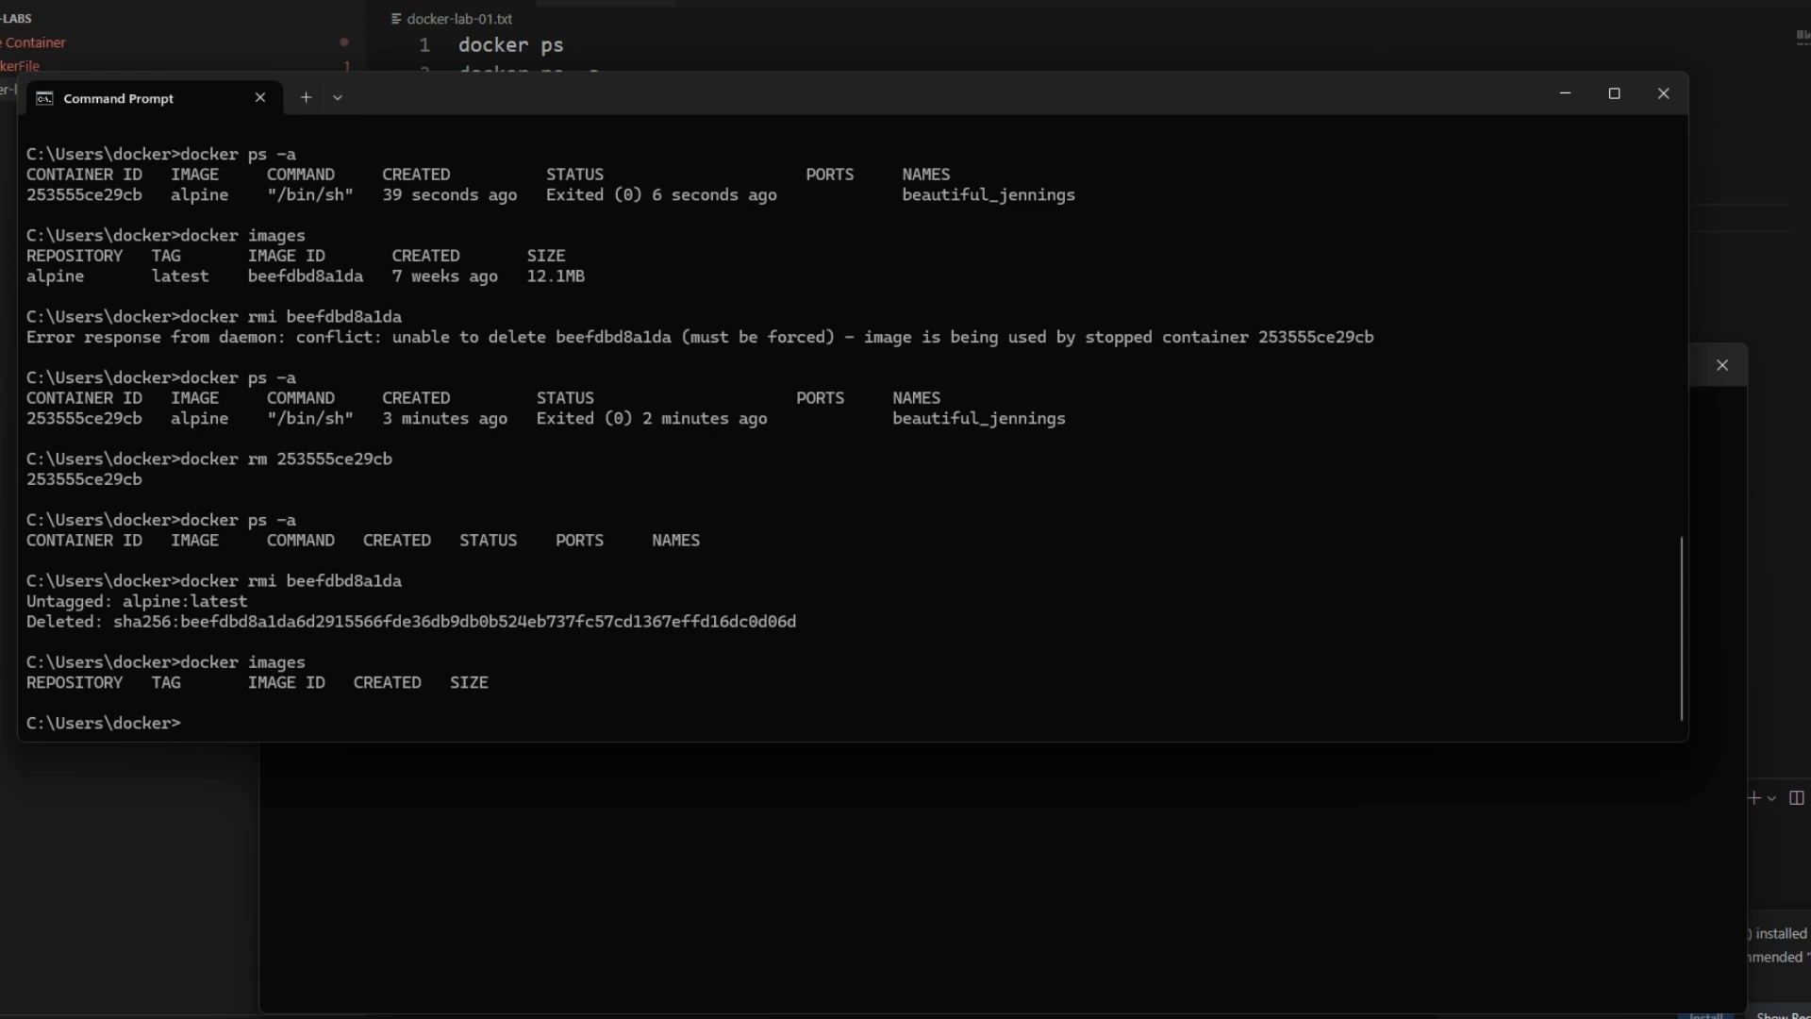
{"action": "left_click", "coordinate": [282, 1000]}
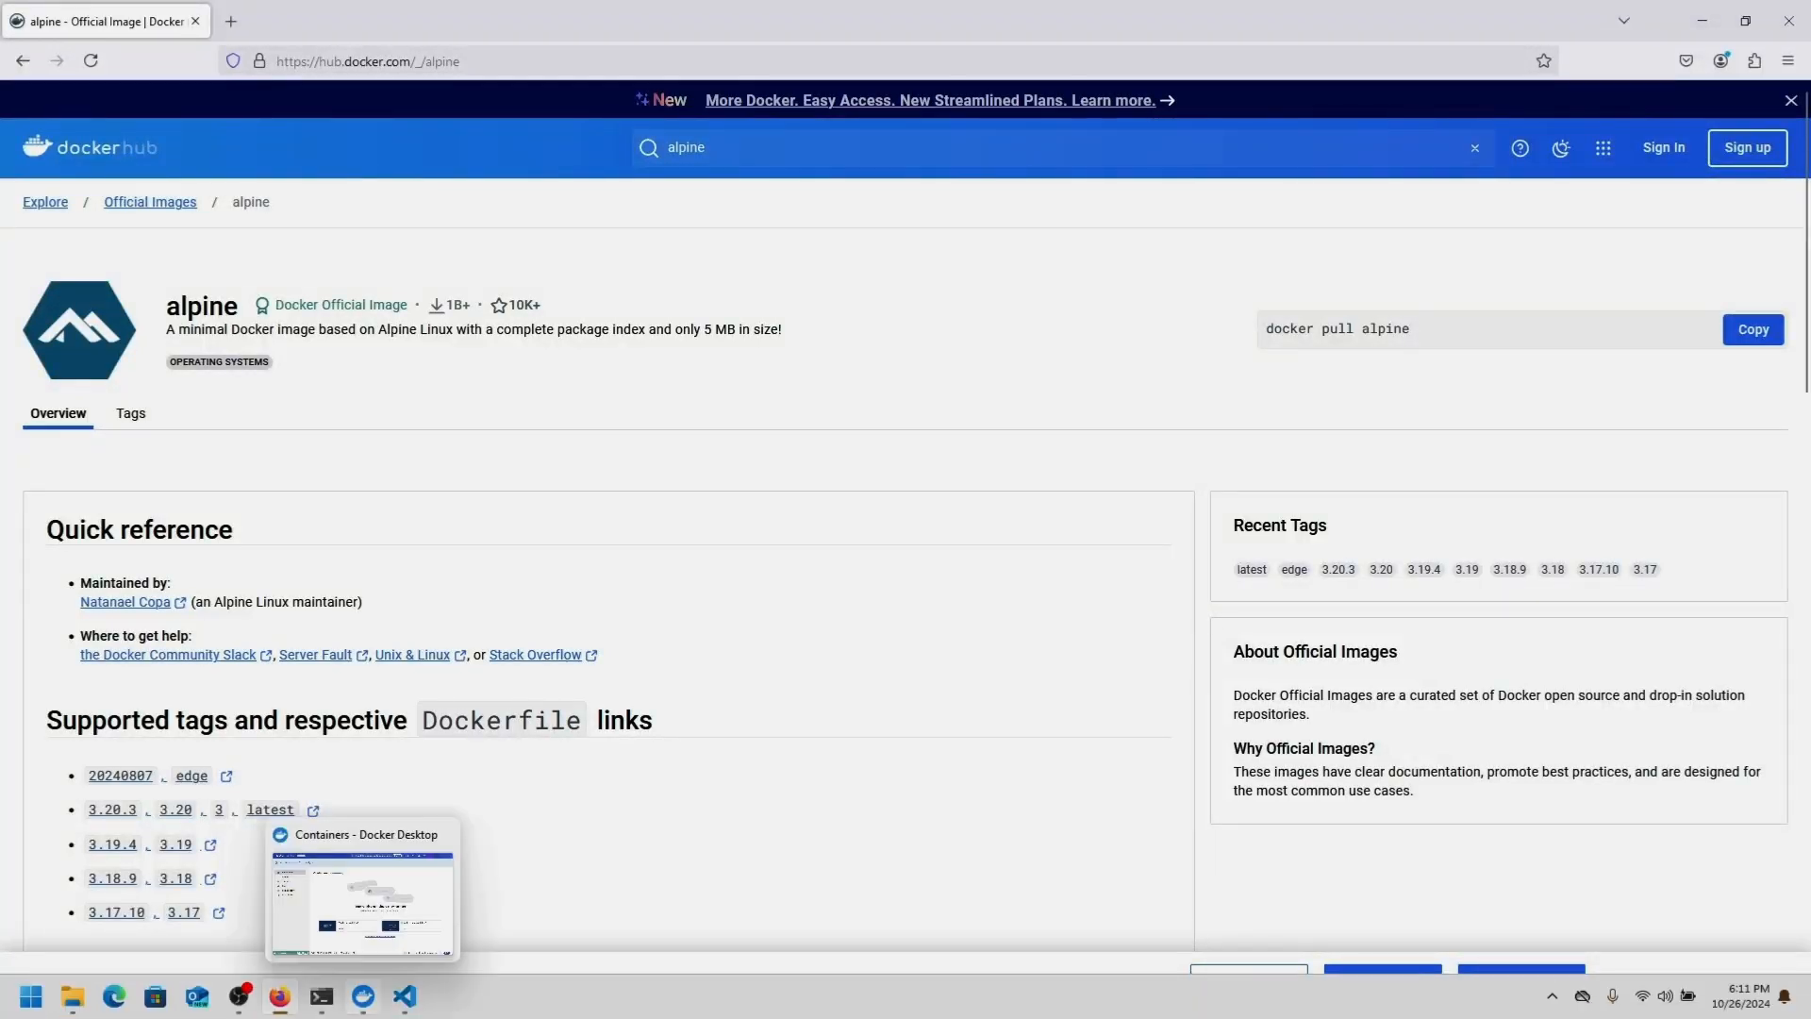
{"action": "mouse_move", "coordinate": [322, 996]}
{"action": "left_click", "coordinate": [423, 910]}
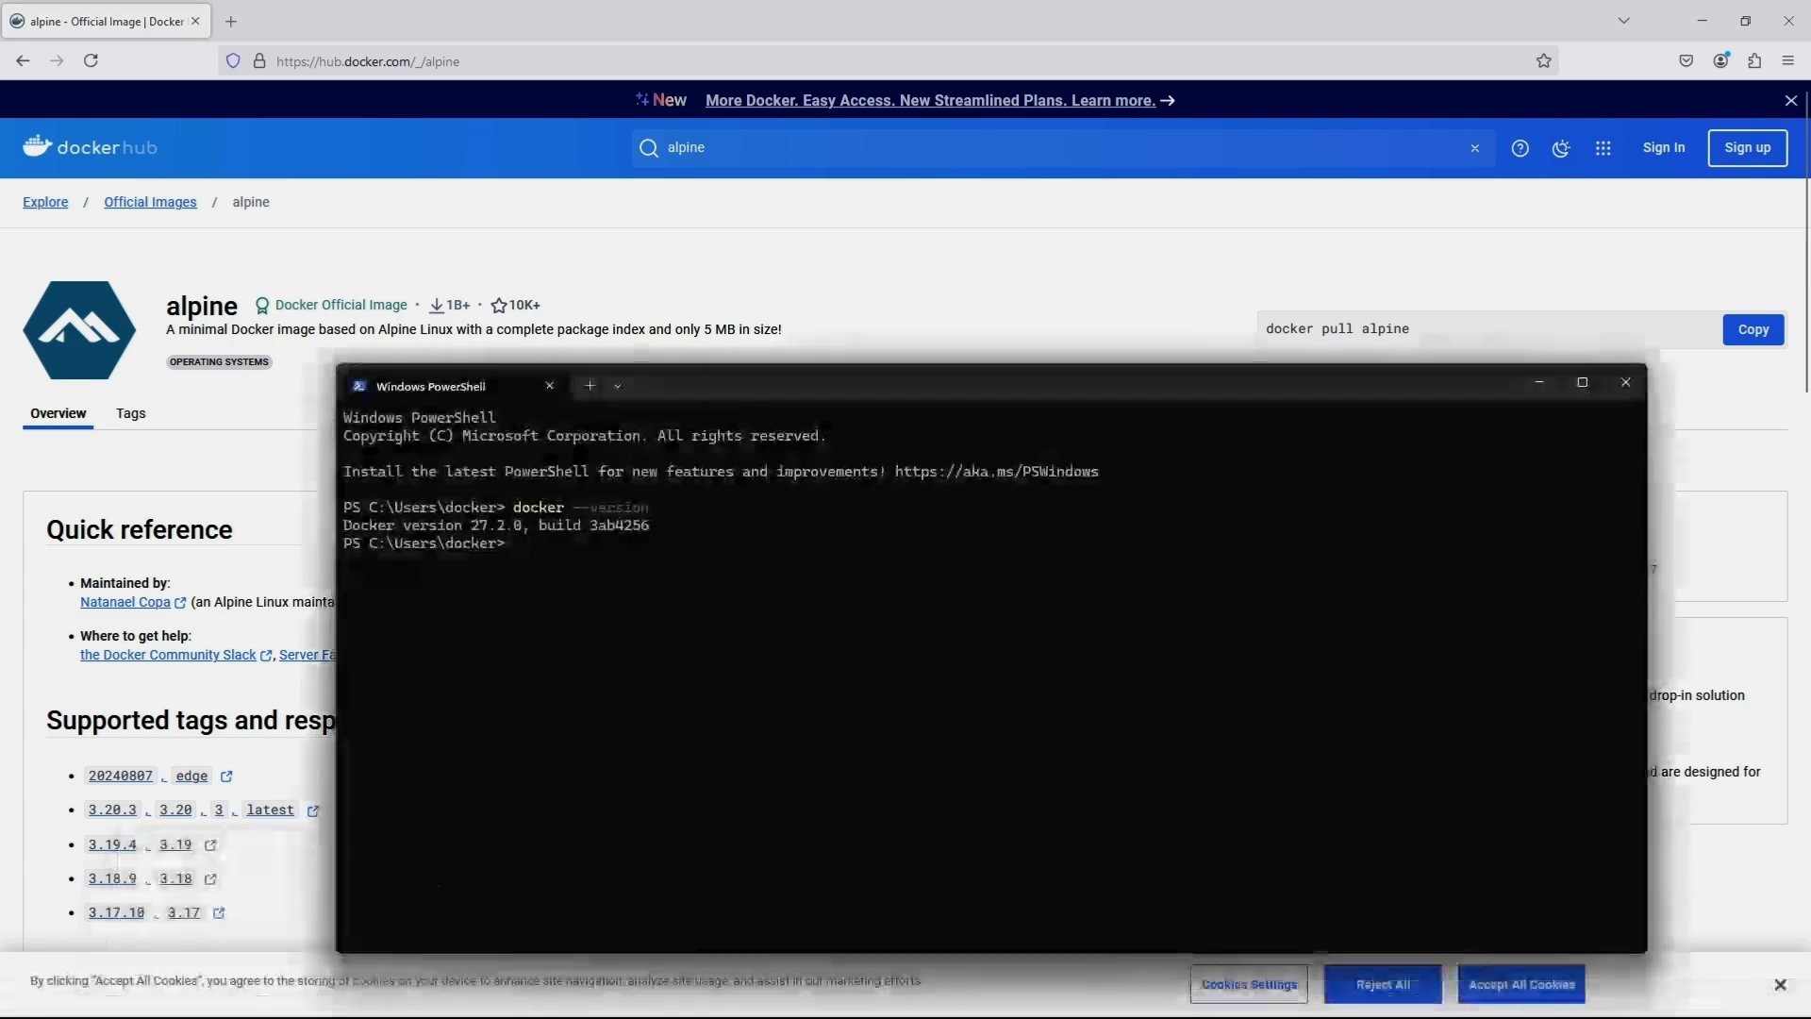
{"action": "mouse_move", "coordinate": [321, 996]}
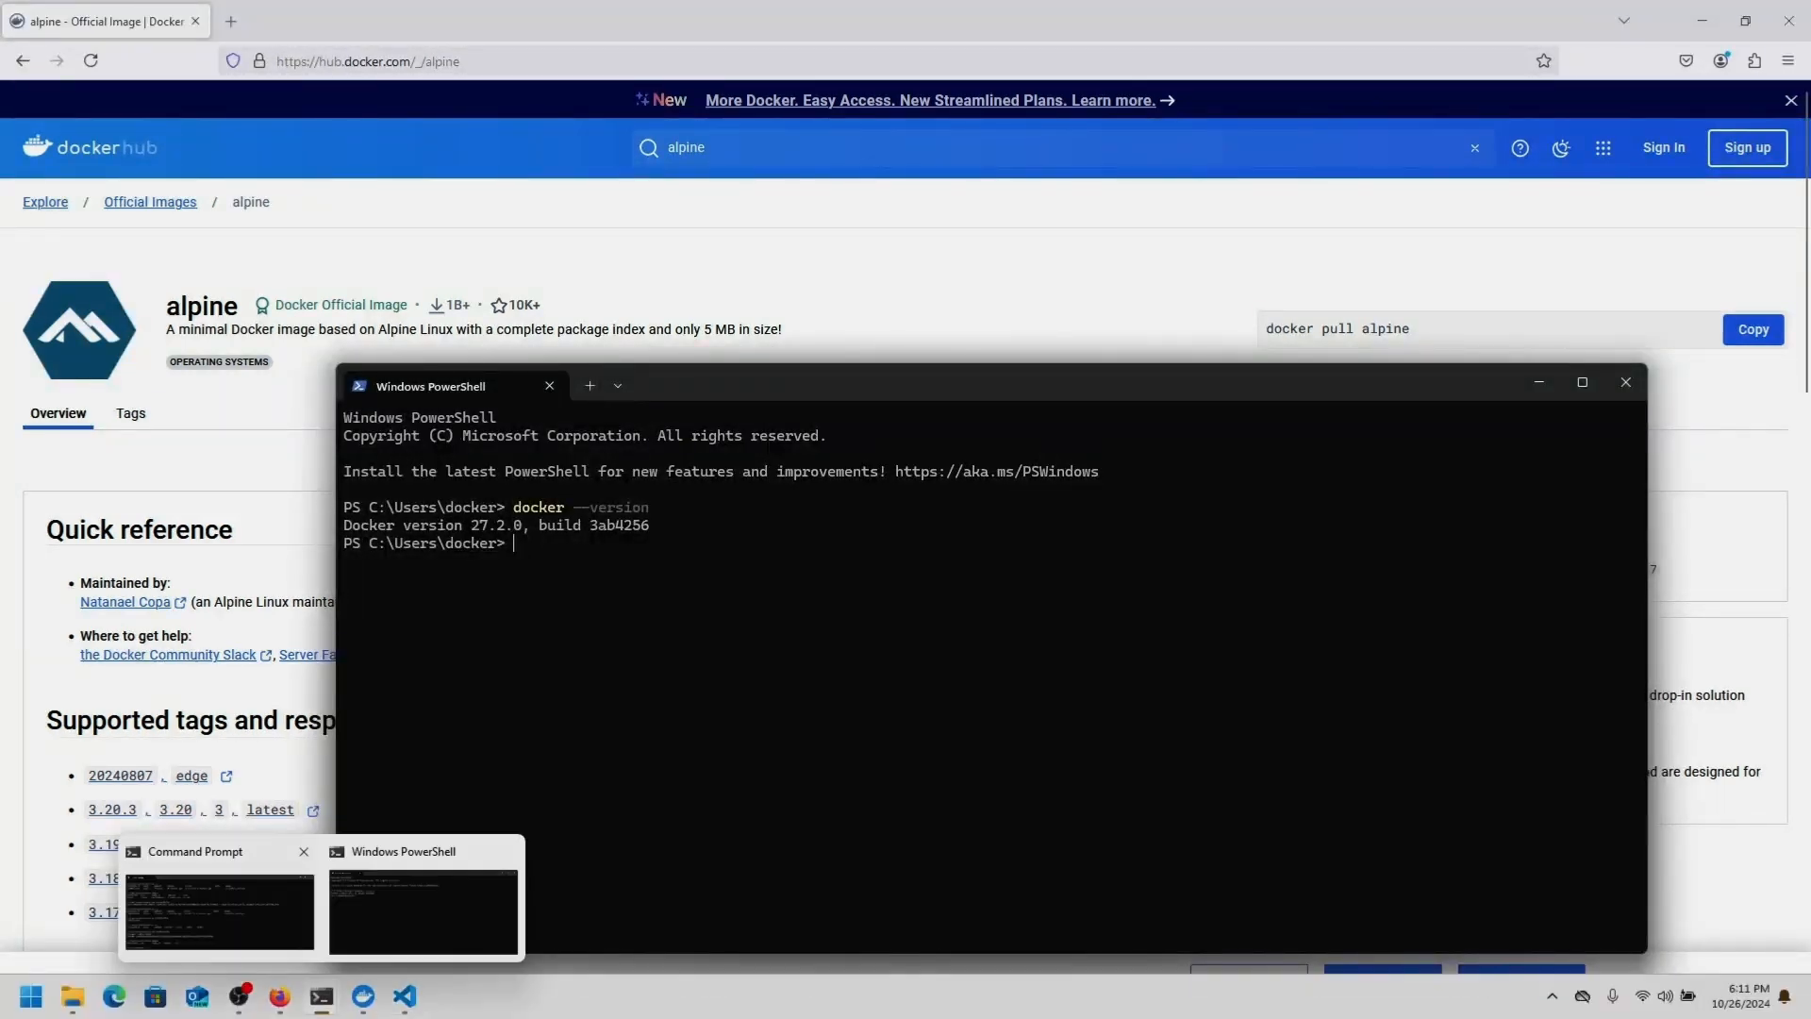
{"action": "left_click", "coordinate": [217, 905]}
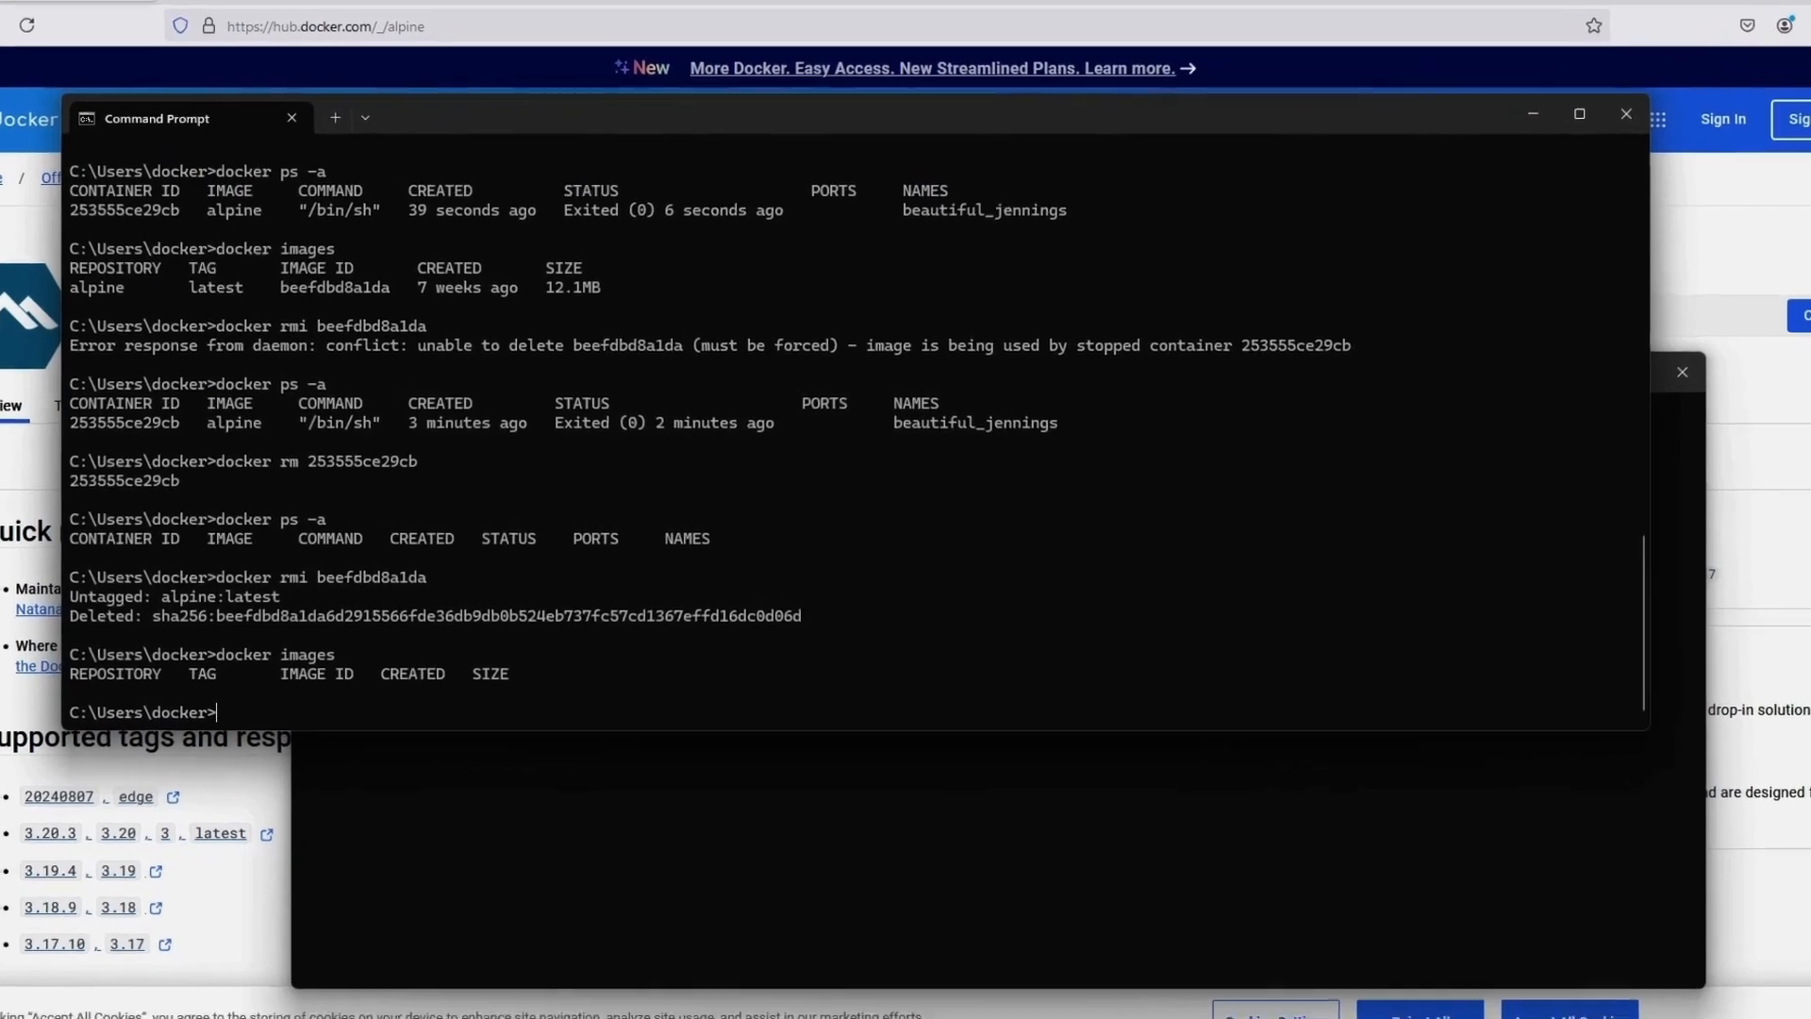
Try to pull the hello world image in the Command Prompt with docker pull helloworld
{"action": "type", "text": "docker"}
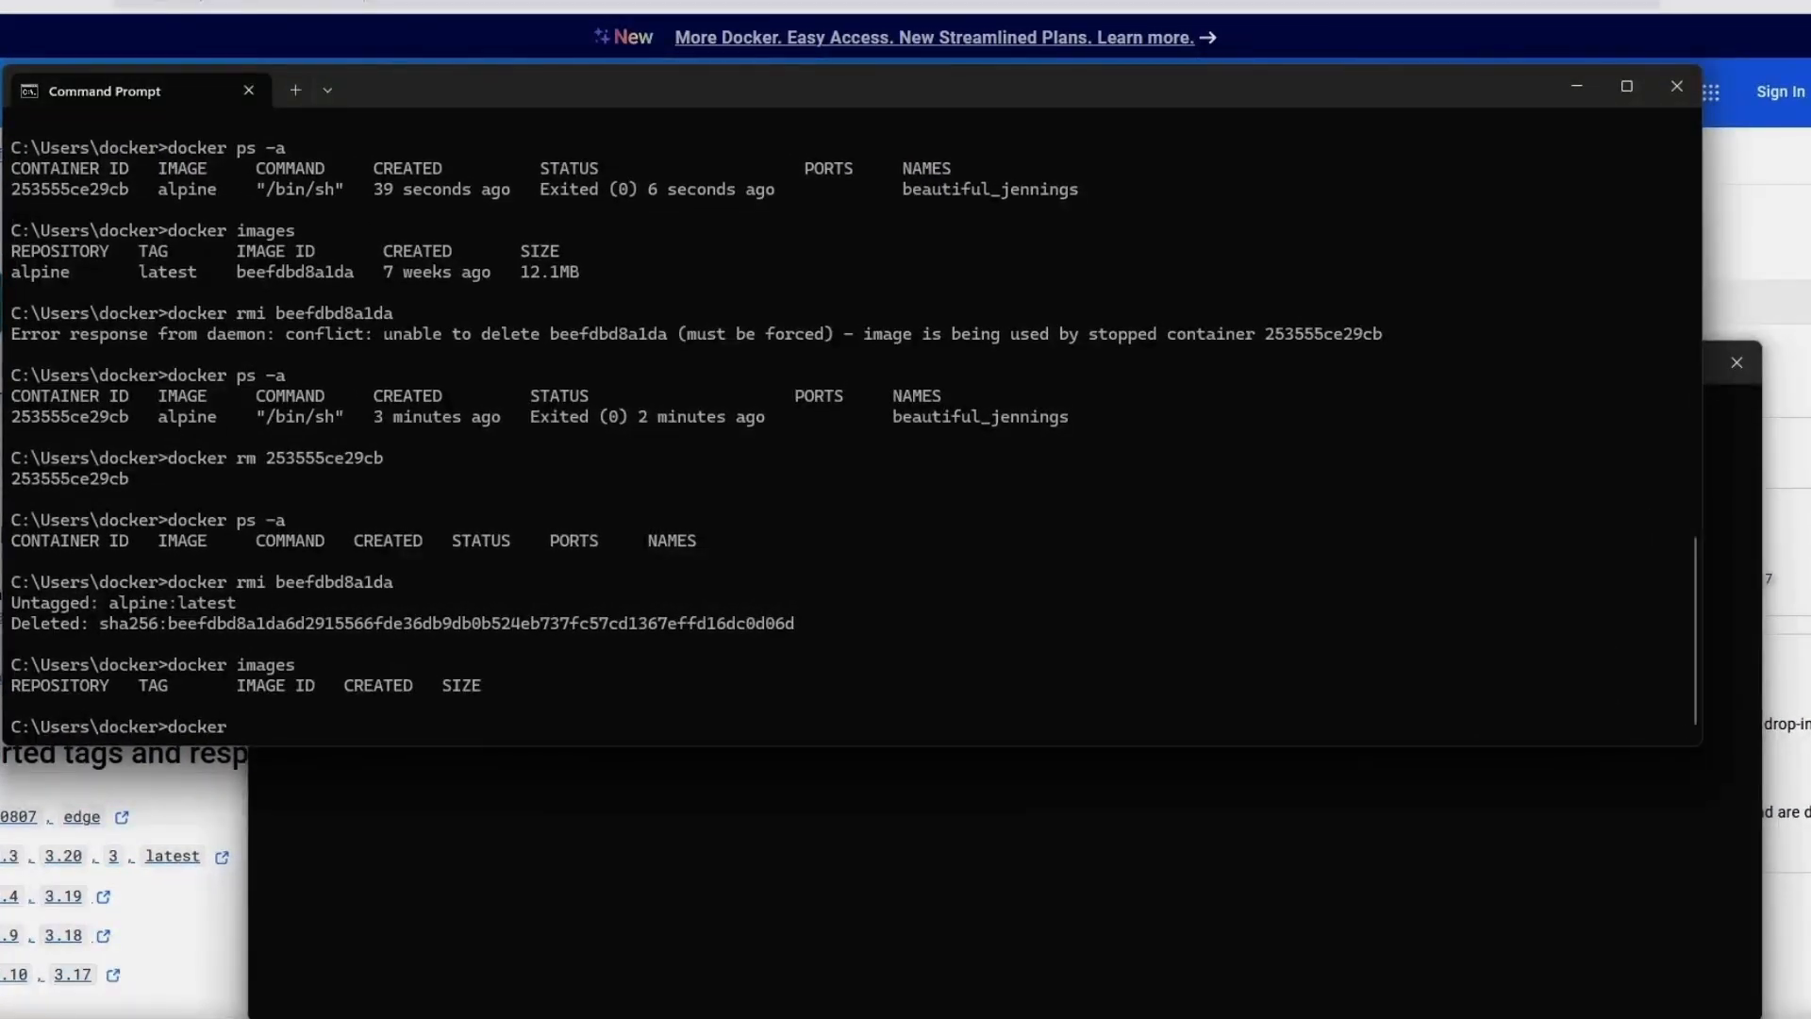
{"action": "type", "text": " pull helloworld"}
{"action": "key", "text": "Return"}
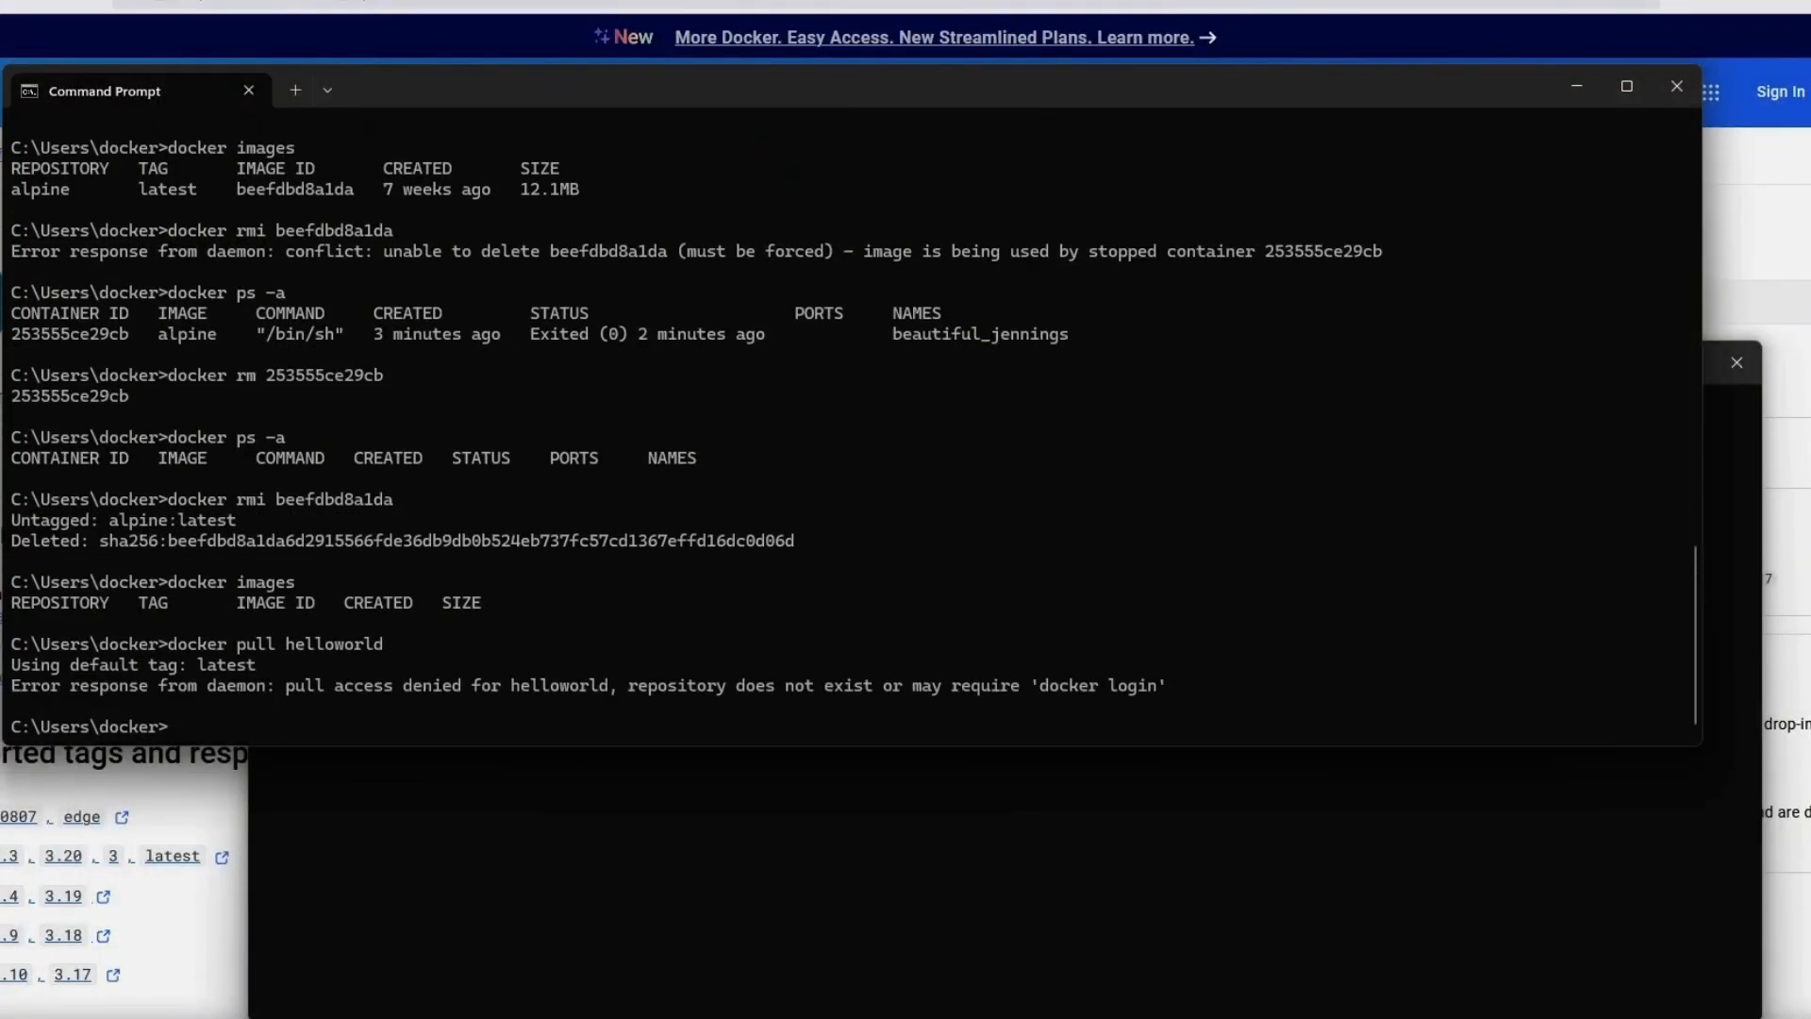
Correct the image name to download it with docker pull hello-world, and list the local images with docker images
{"action": "key", "text": "Up"}
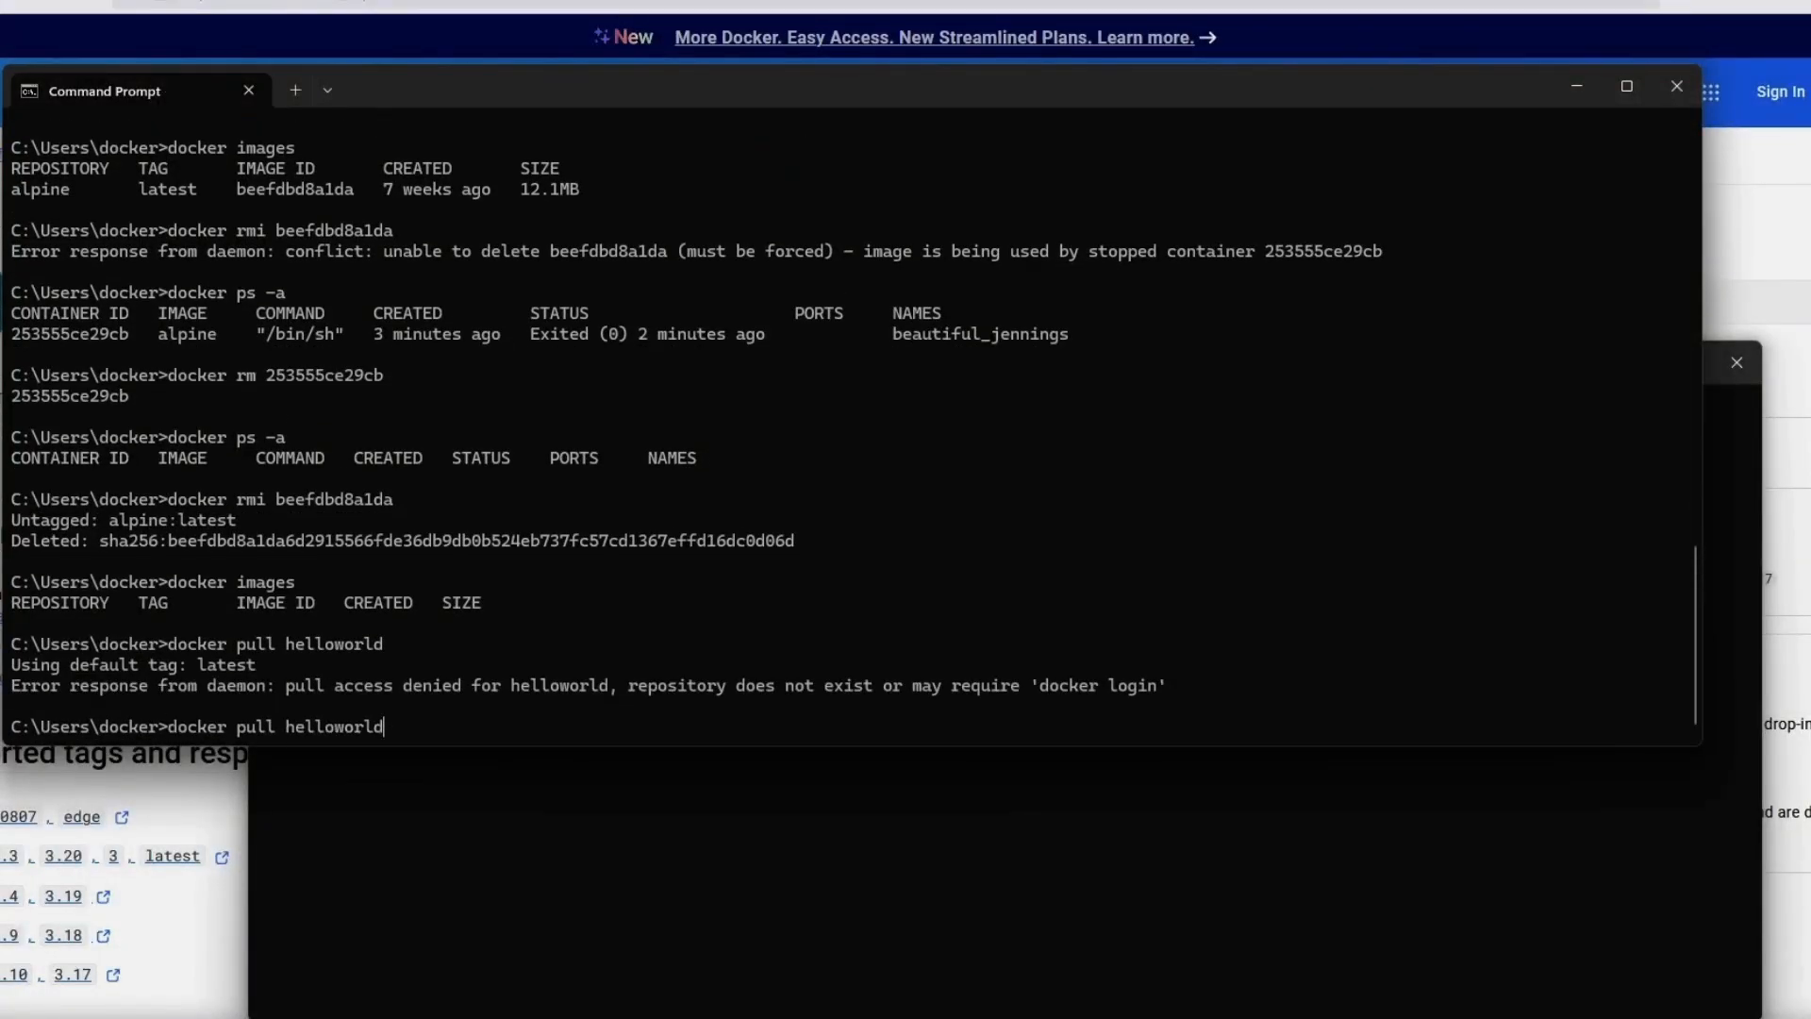
{"action": "key", "text": "Left"}
{"action": "key", "text": "Left"}
{"action": "type", "text": "-"}
{"action": "key", "text": "Return"}
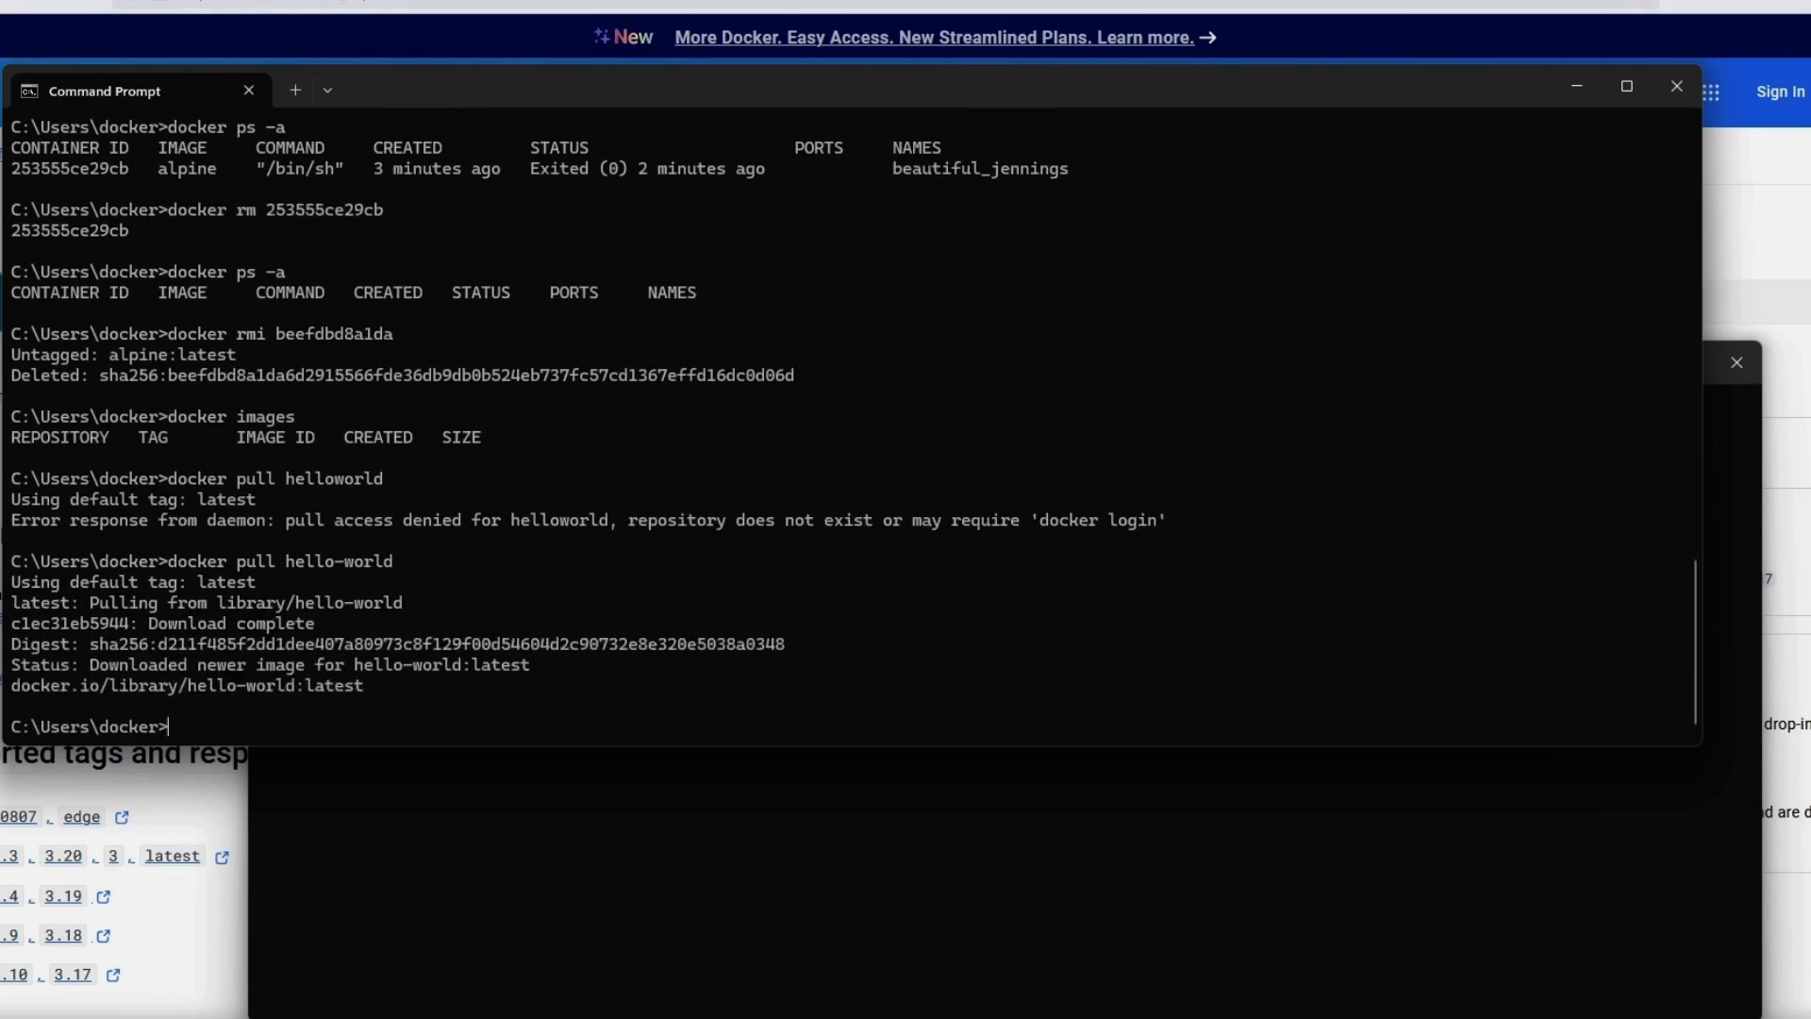
{"action": "type", "text": "docker images"}
{"action": "key", "text": "Return"}
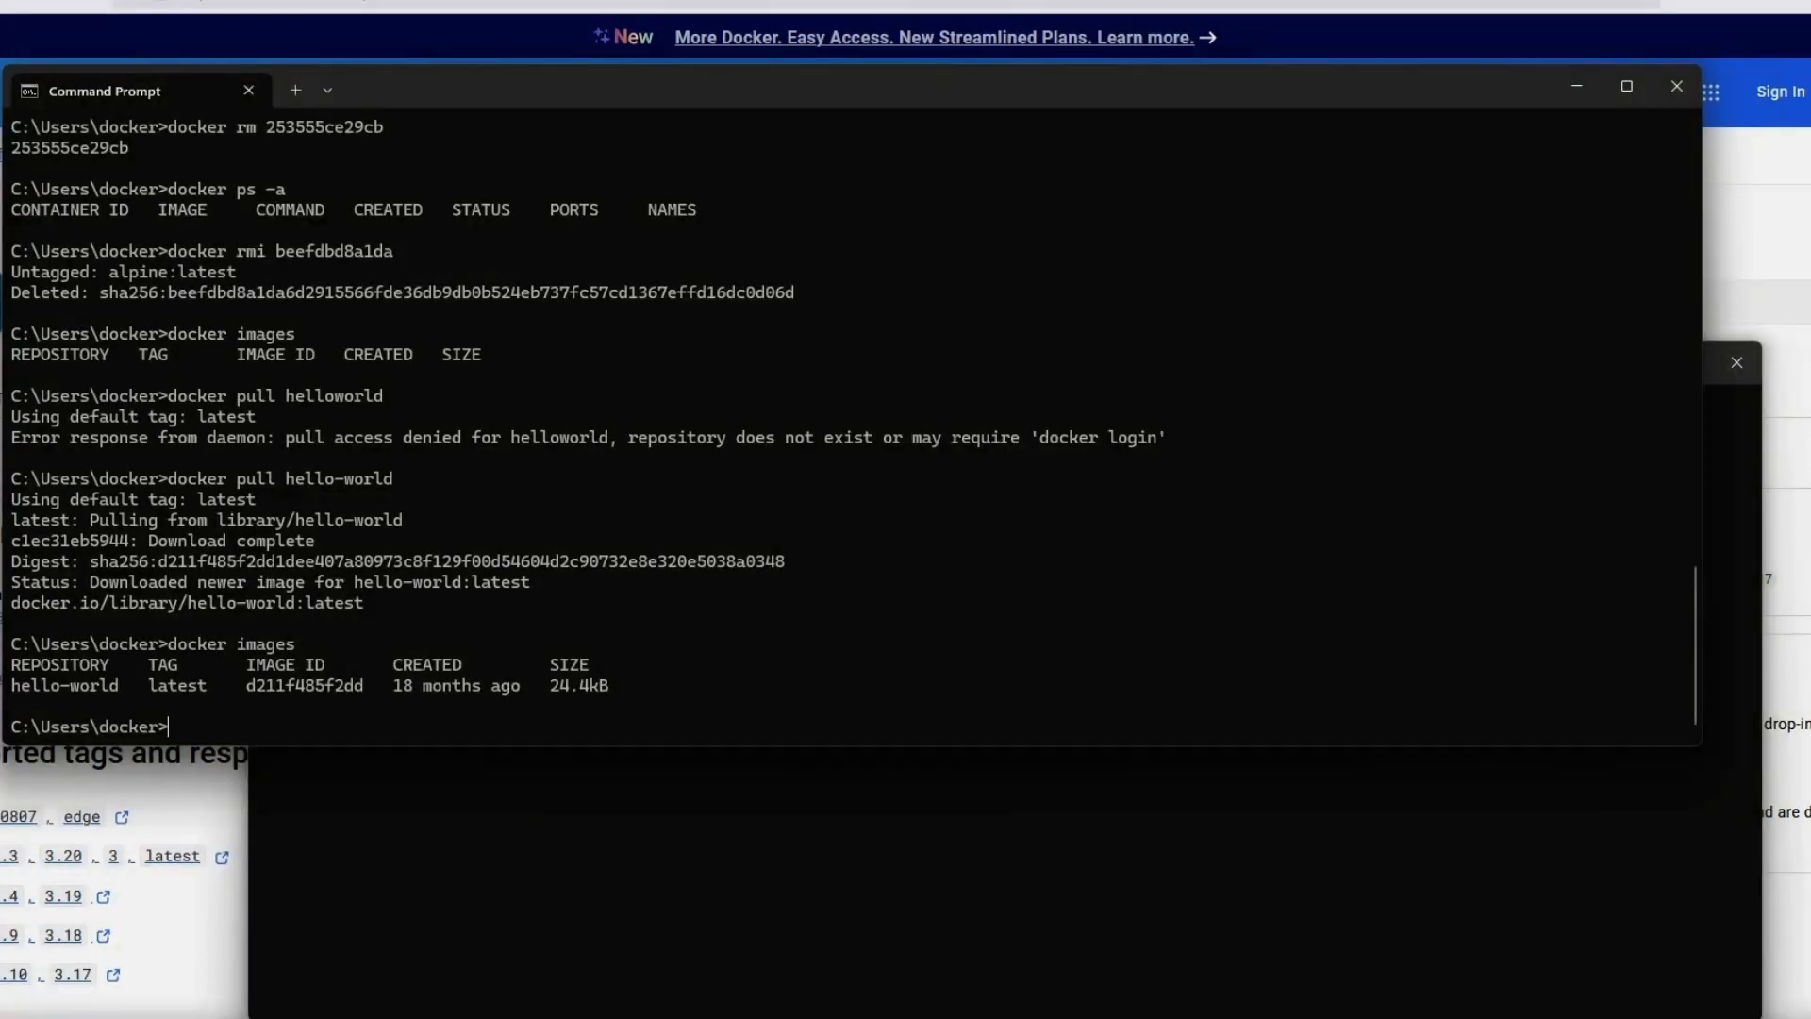
Run the downloaded image with docker run -it hello-world and list all containers with docker ps -a
{"action": "type", "text": "docker run -it hello-world"}
{"action": "key", "text": "Return"}
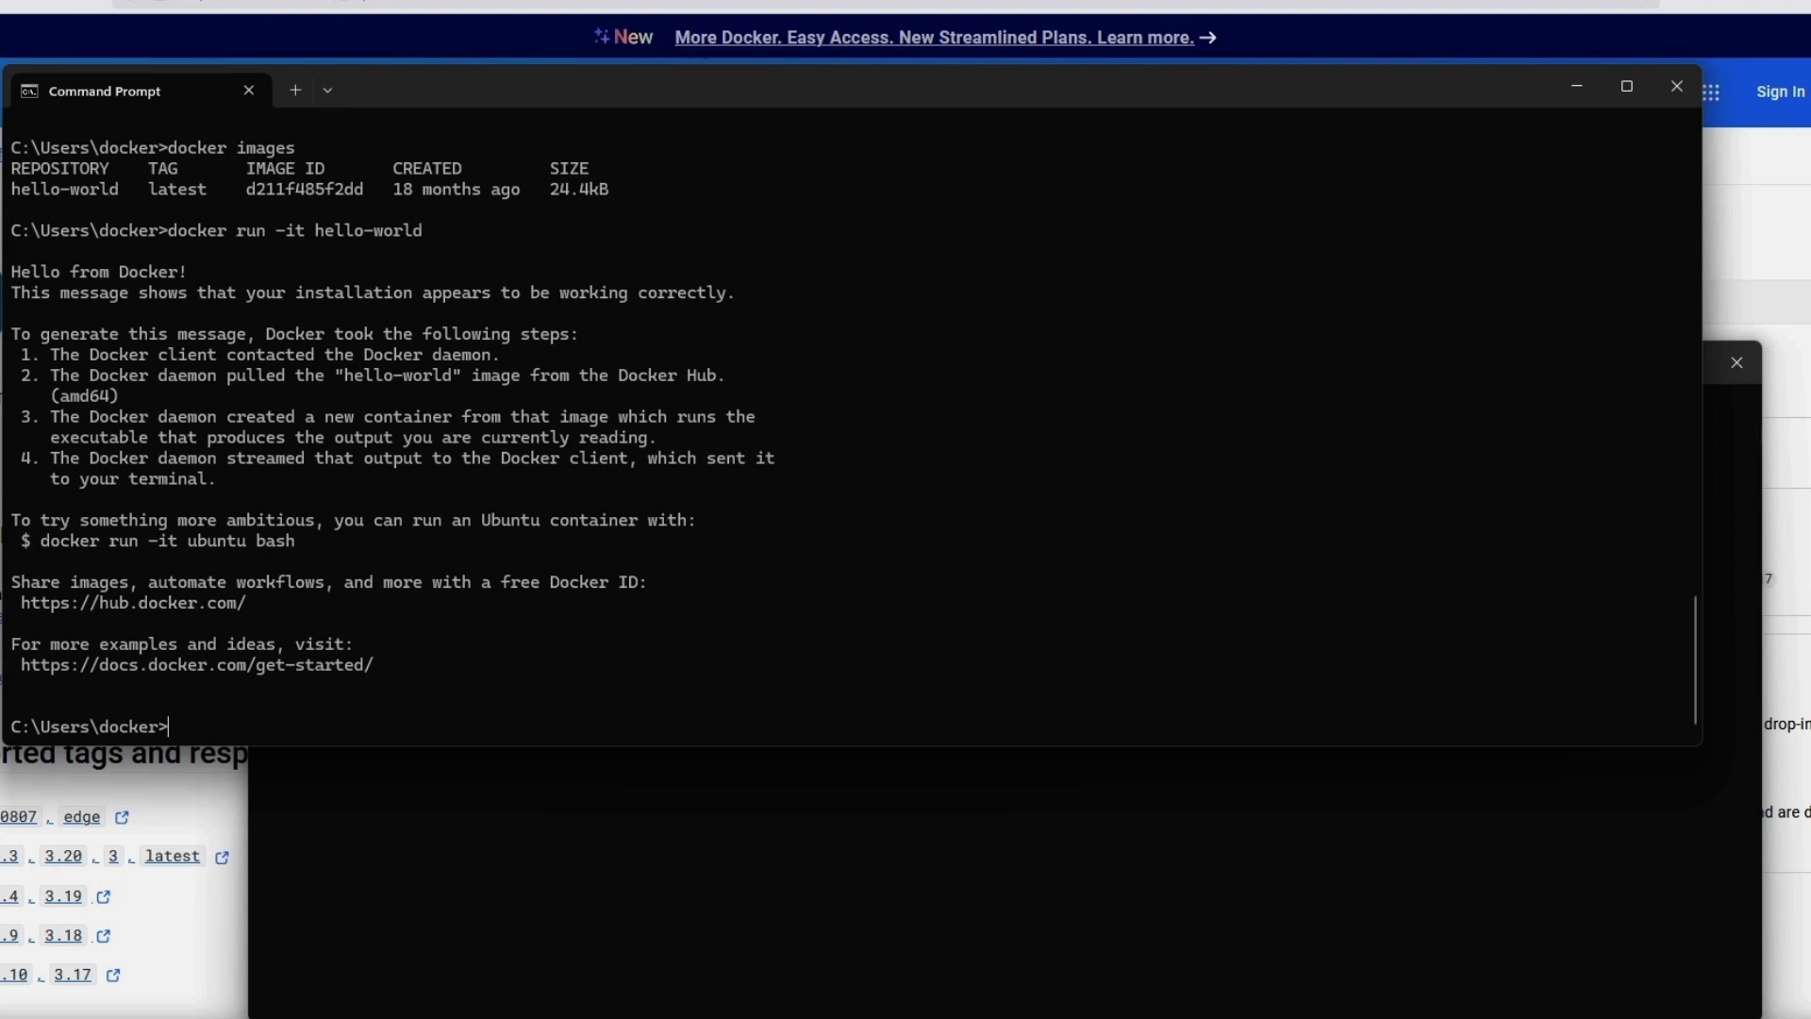
{"action": "type", "text": "docker ps "}
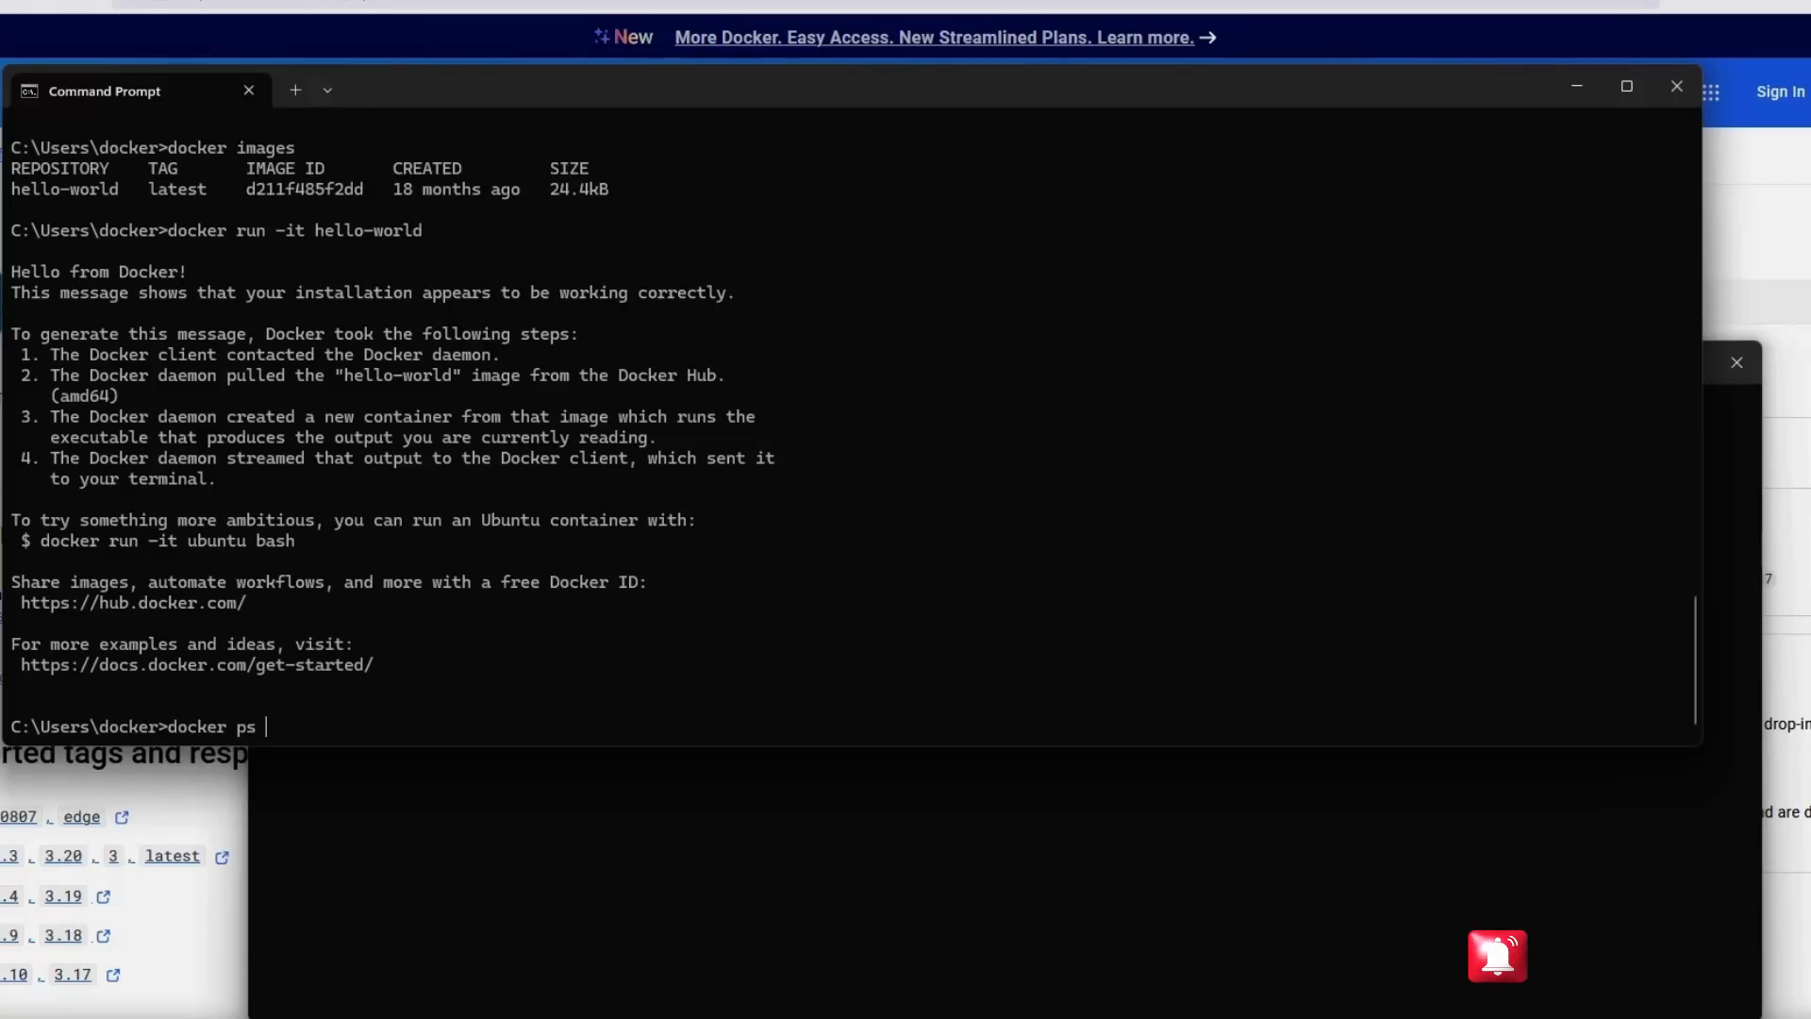
{"action": "type", "text": "-a"}
{"action": "key", "text": "Return"}
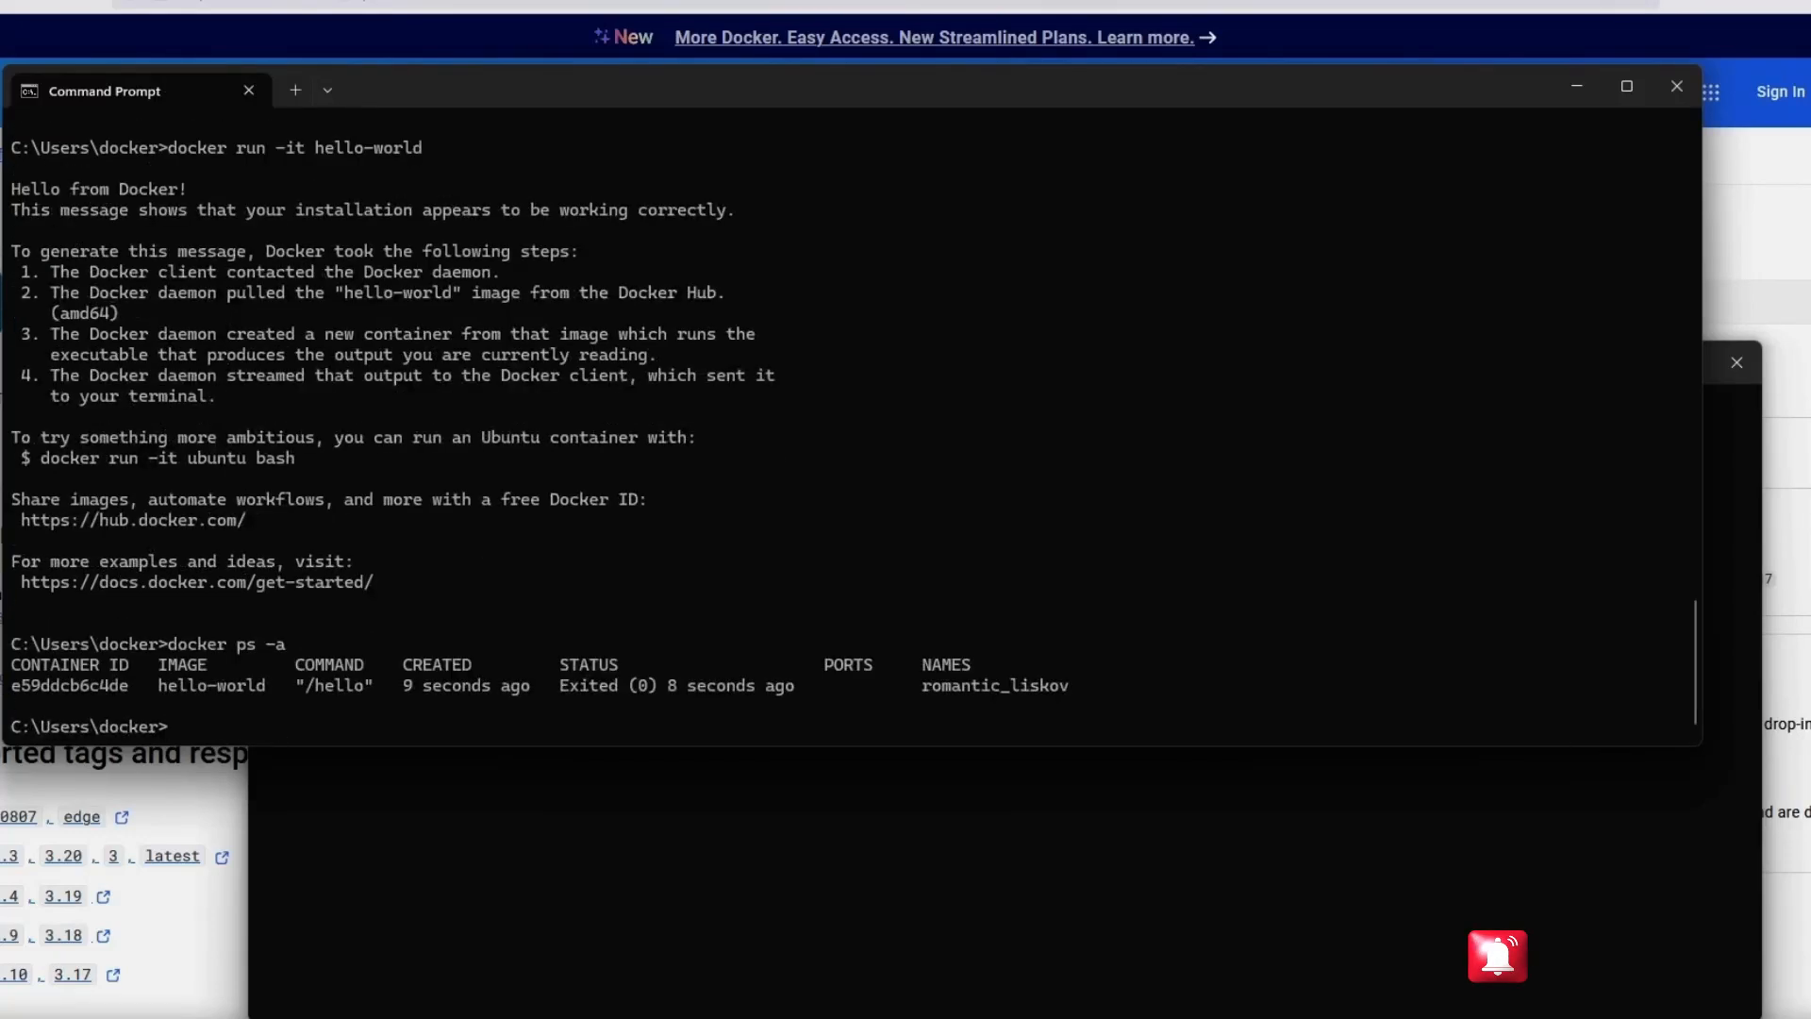